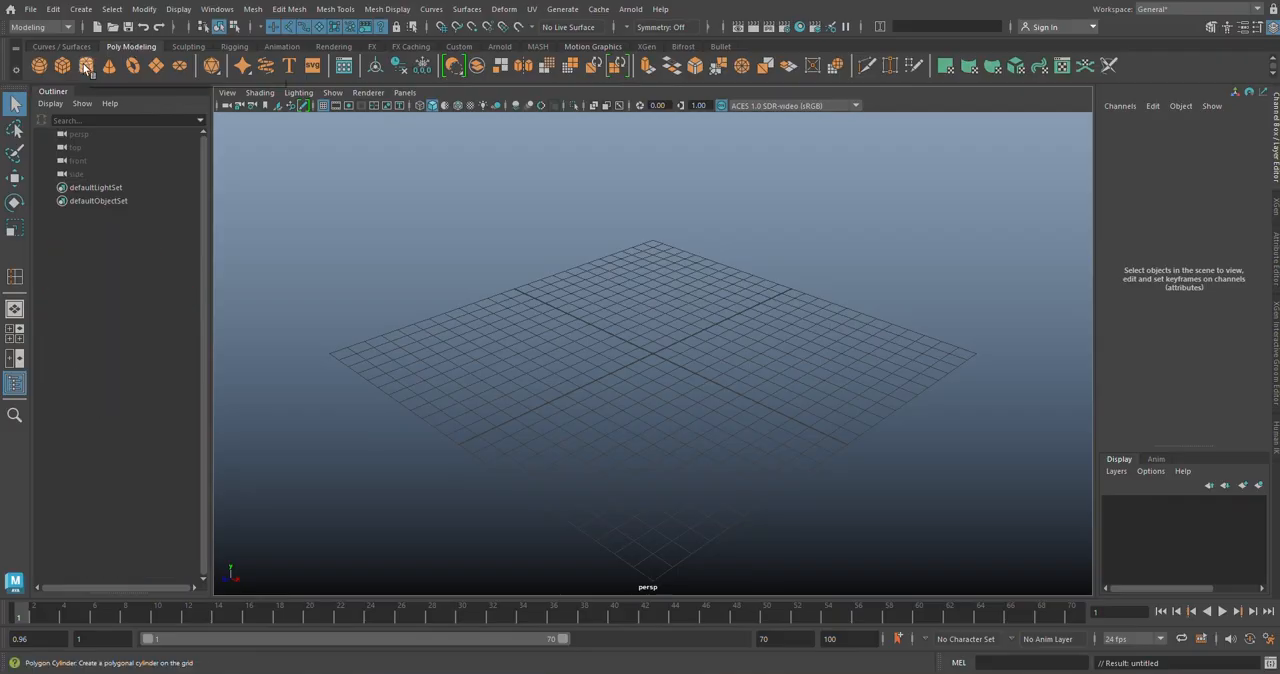
Step: Create a polygon cylinder at the origin with a radius of 3 and a height of 6
left_click(86, 66)
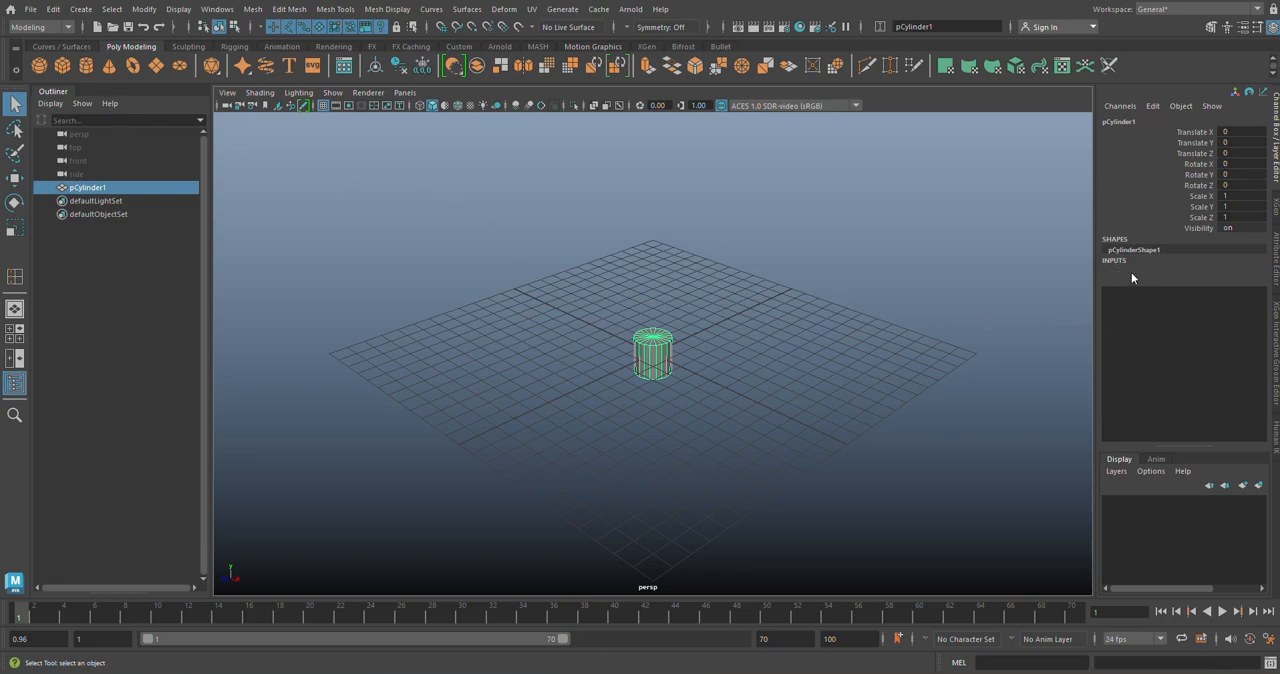
left_click(1131, 272)
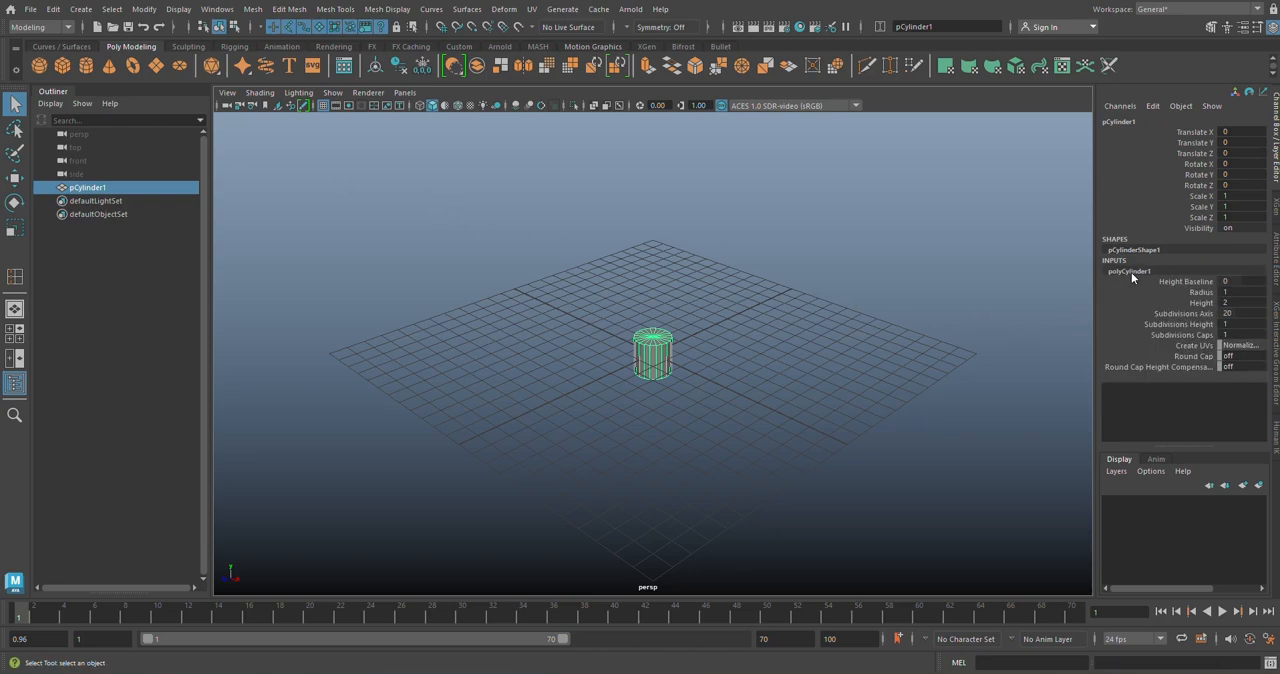
double_click(1236, 292)
type("3")
key("Return")
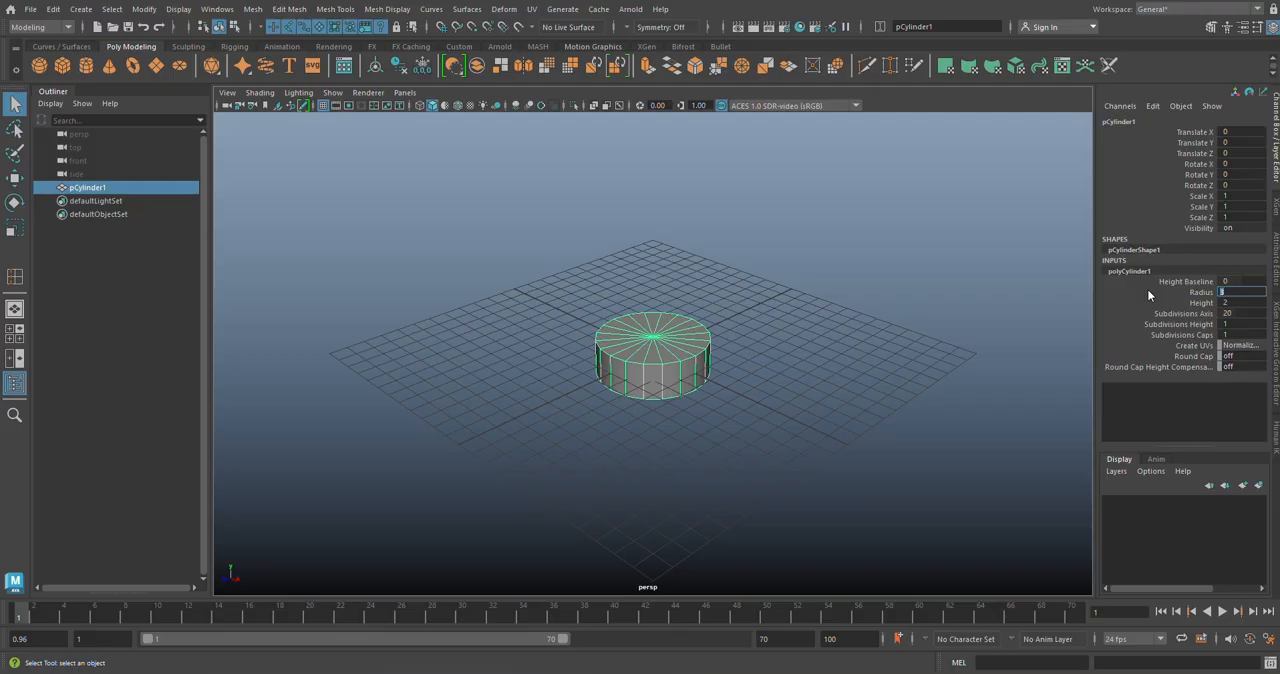
key("Tab")
type("6")
key("Return")
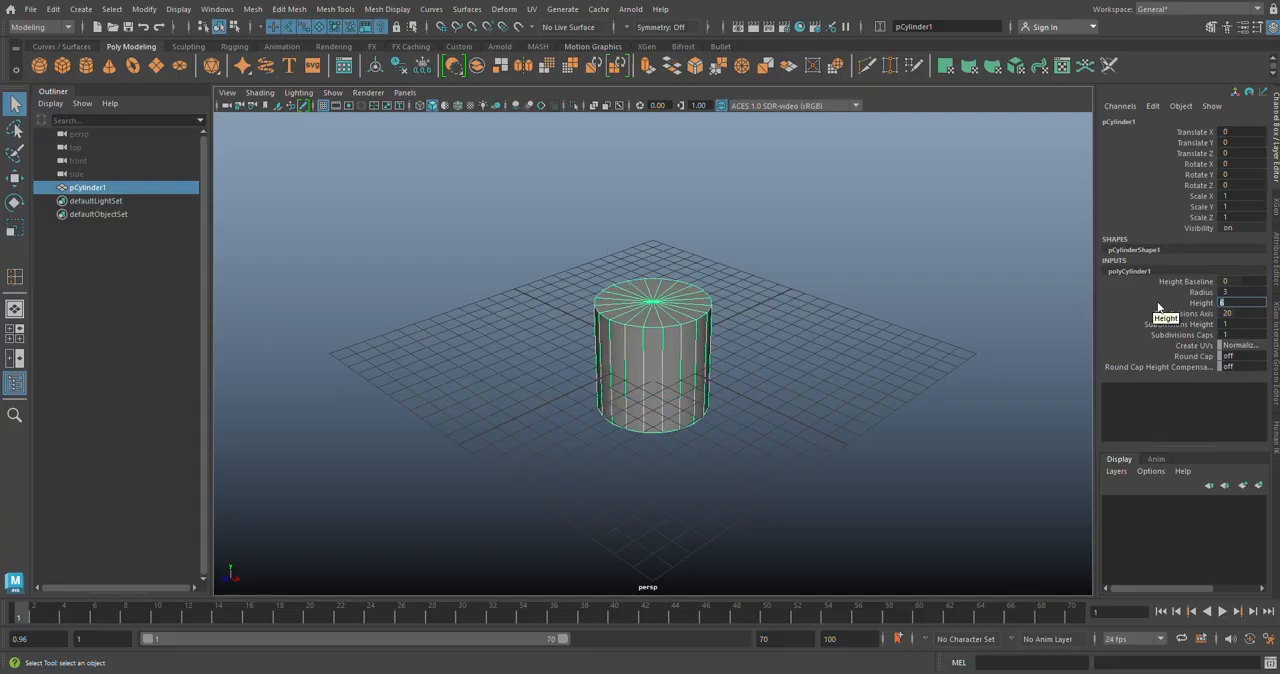
Step: Set the cylinder's axis subdivisions to 6 and its cap subdivisions to 2
key("Tab")
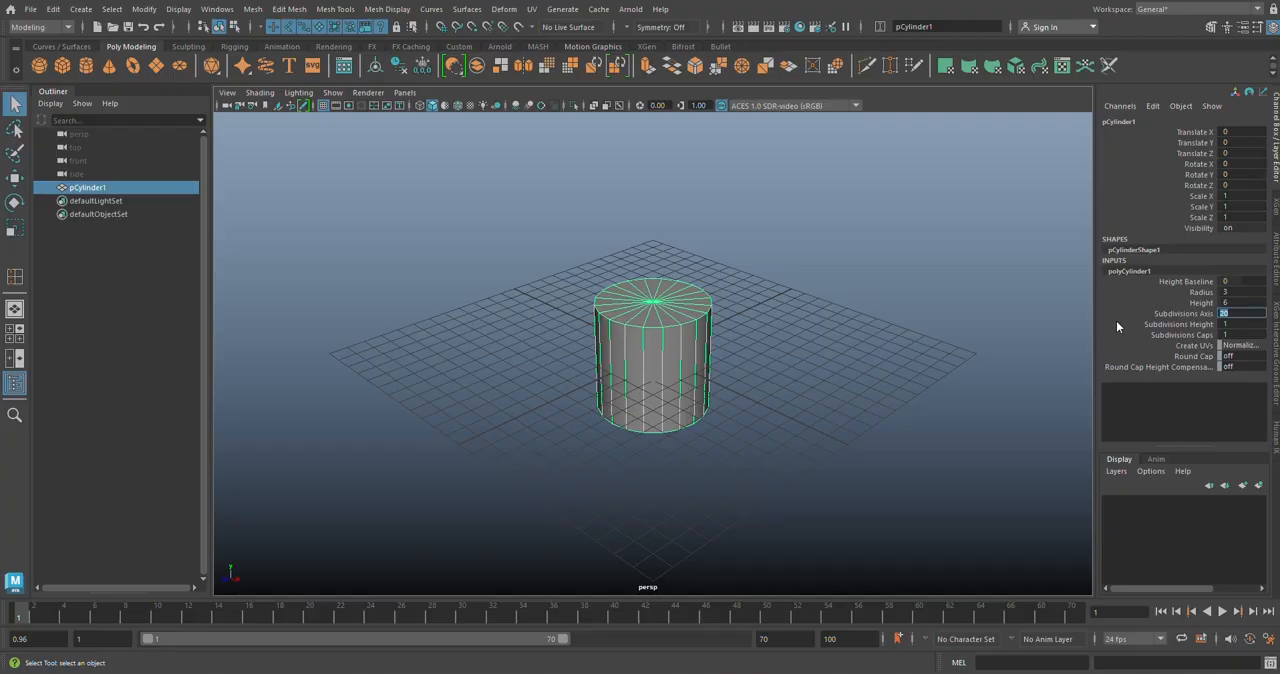
type("6")
key("Return")
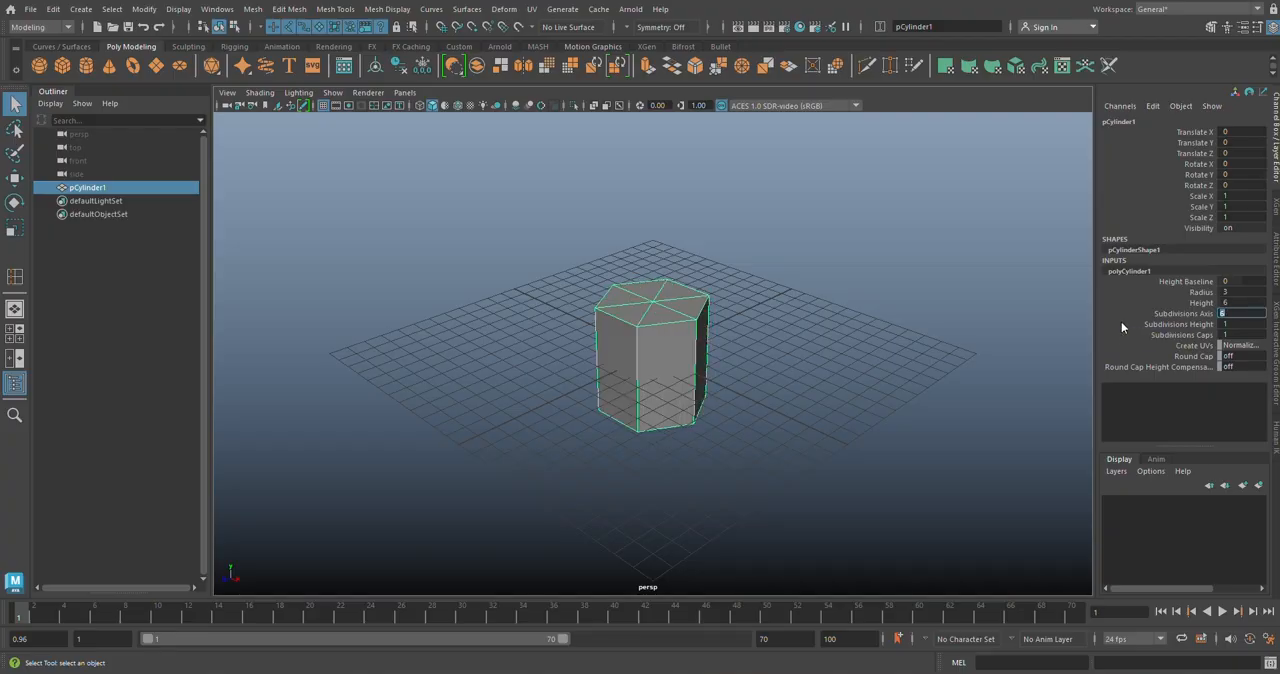
double_click(1236, 335)
type("2")
key("Return")
Step: Delete all the cylinder's faces except the front side face and the two top cap faces adjoining it
left_click_drag(674, 334, 757, 345, "alt")
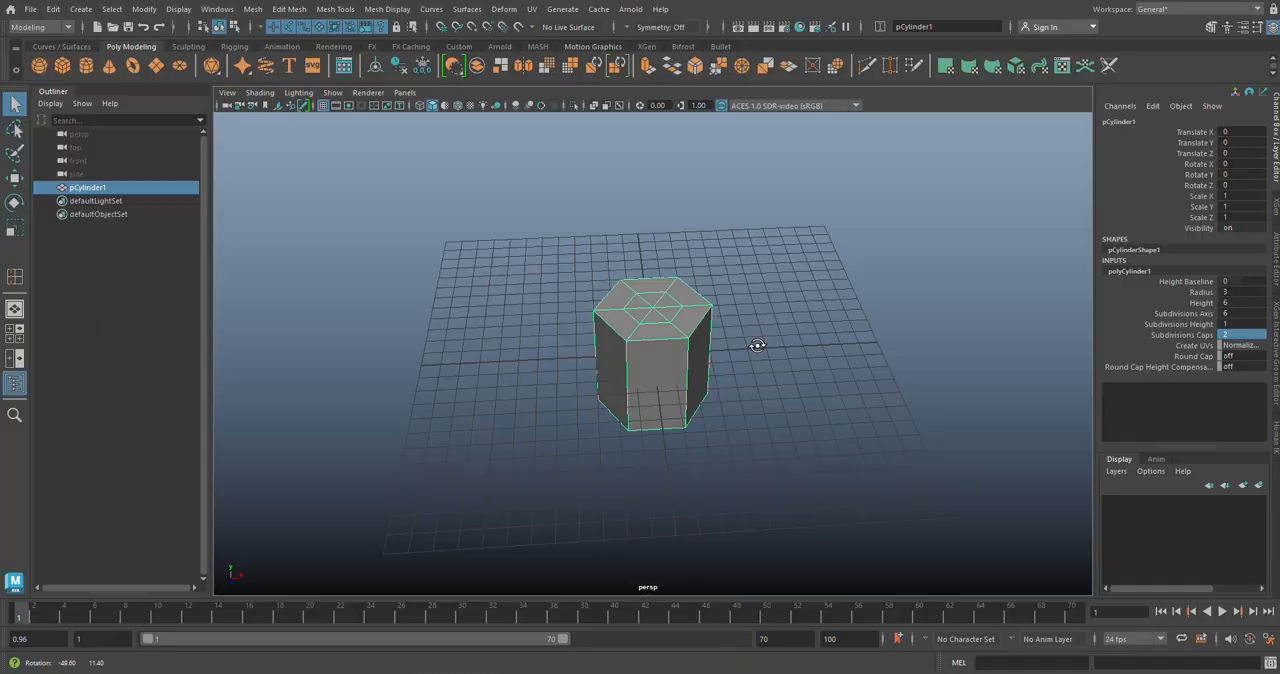
scroll(658, 353, "up", 2)
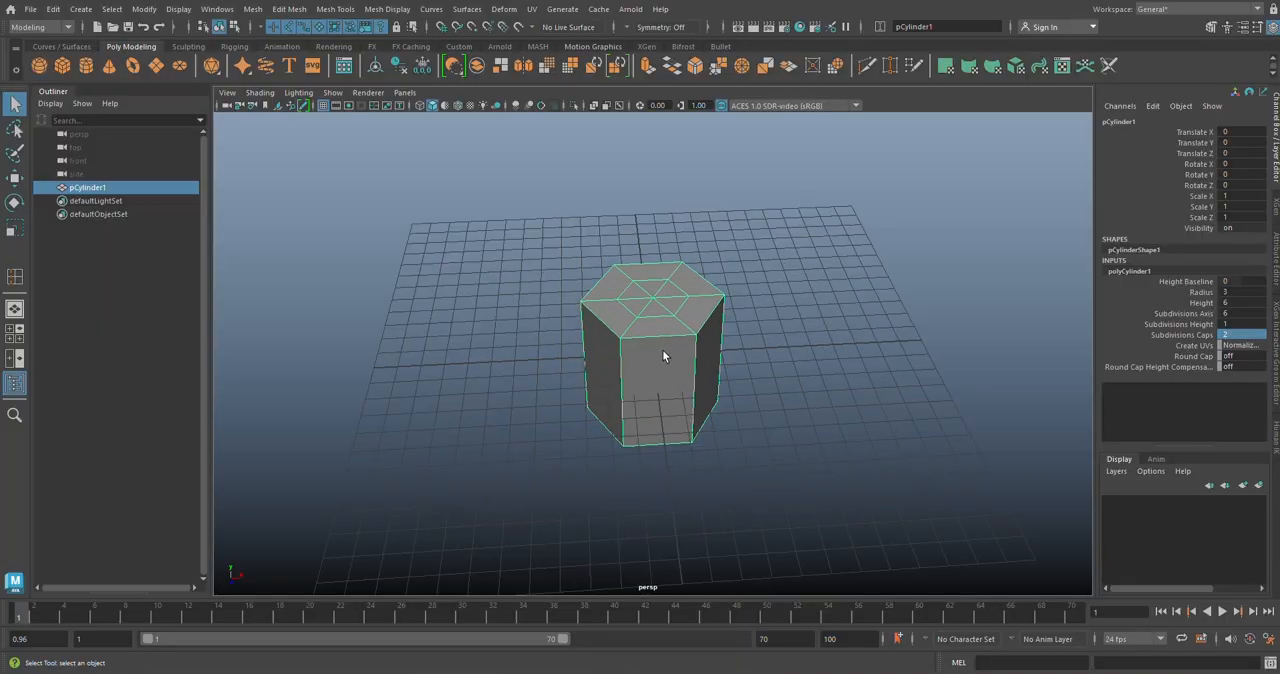
scroll(688, 334, "up", 3)
scroll(698, 335, "up", 2)
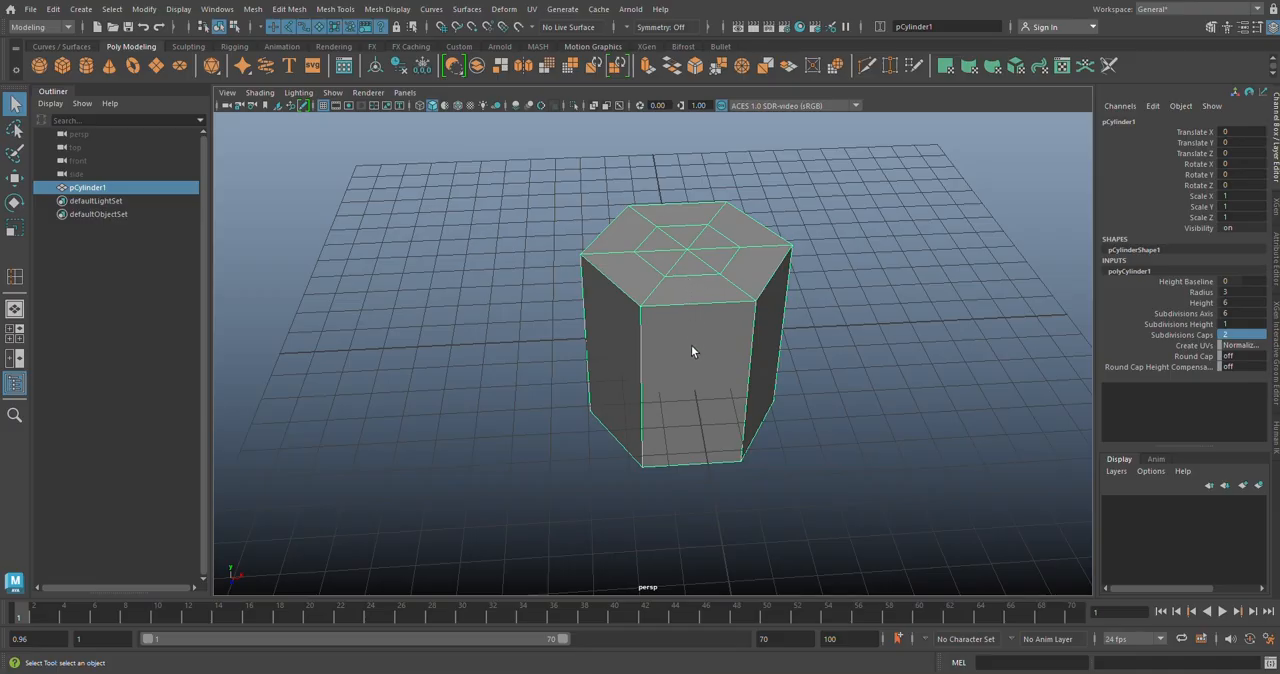
key("space")
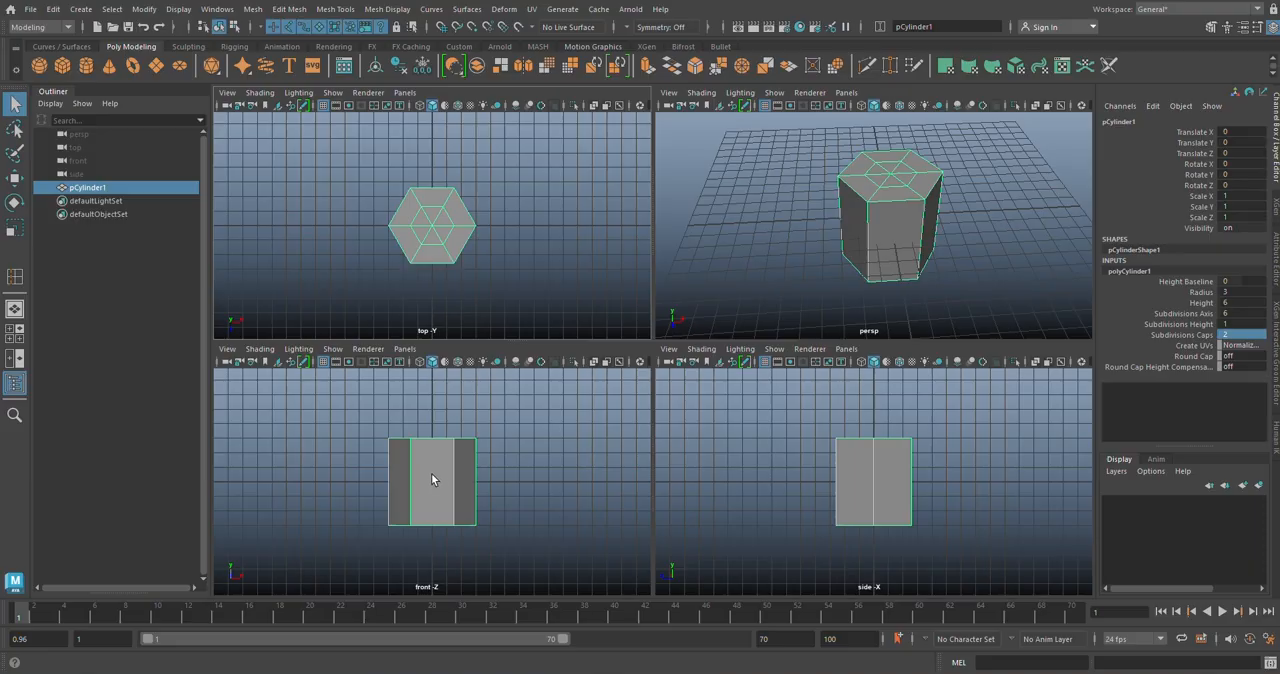
right_click_drag(441, 466, 442, 333)
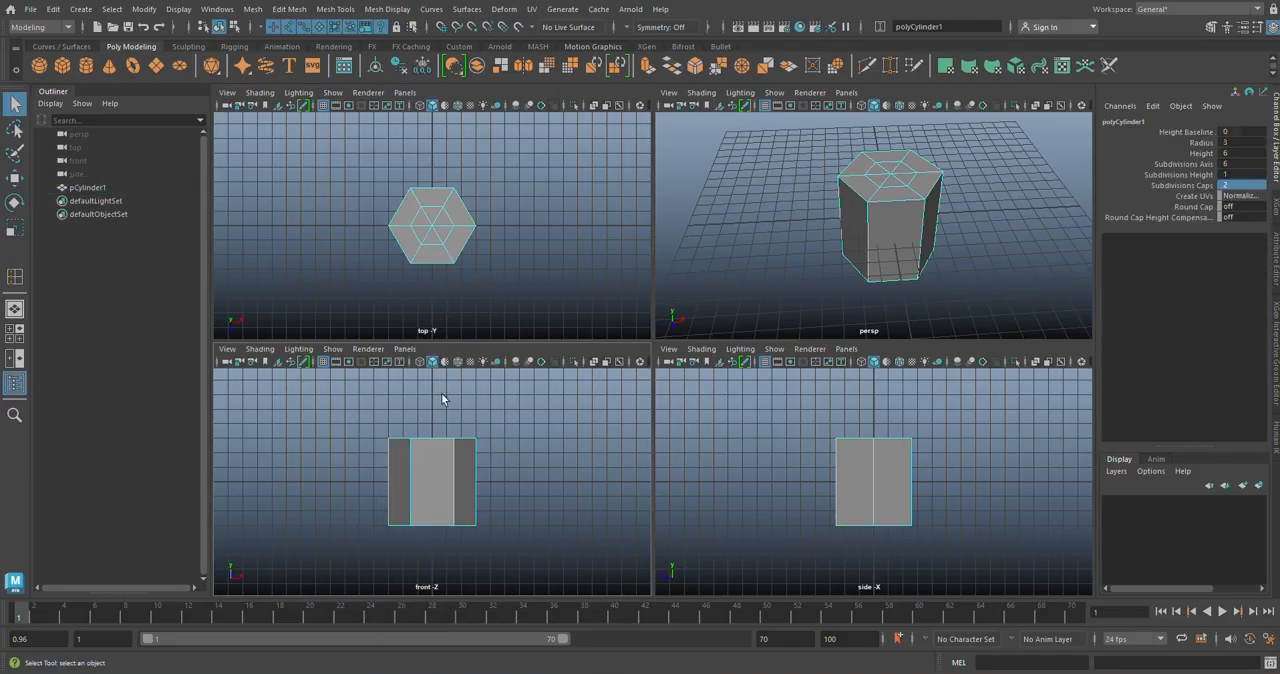
left_click(433, 486)
key("space")
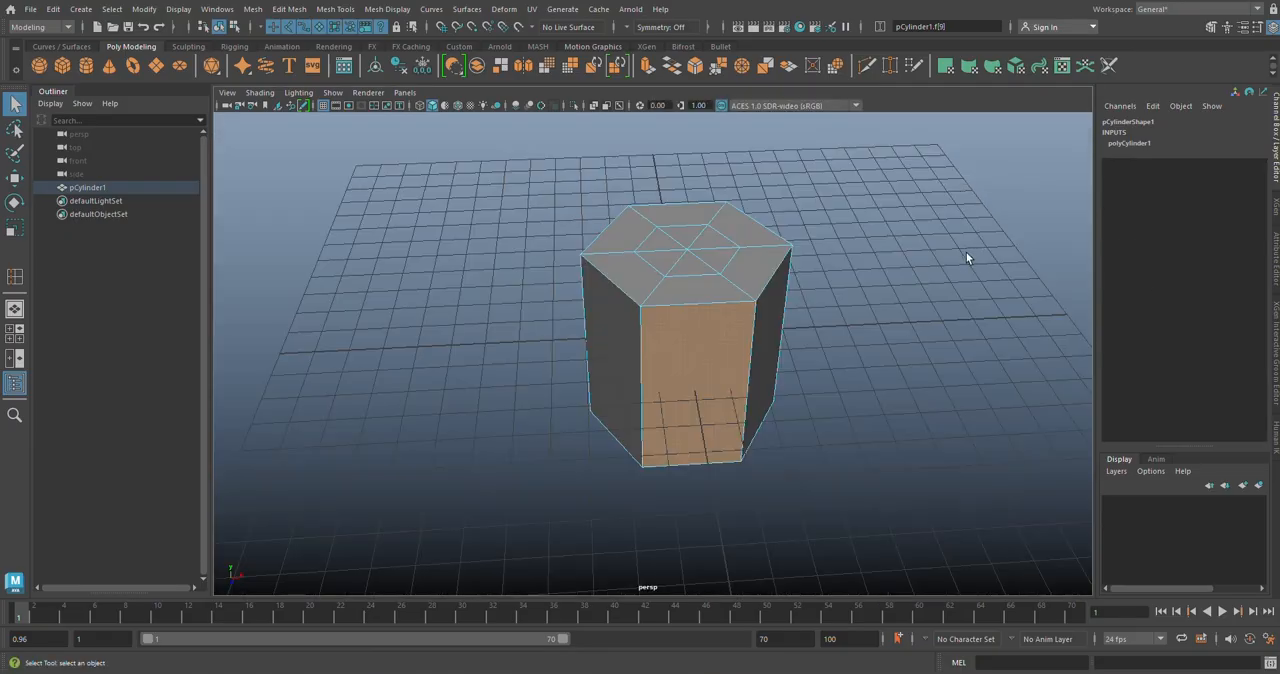
left_click(710, 287, "shift")
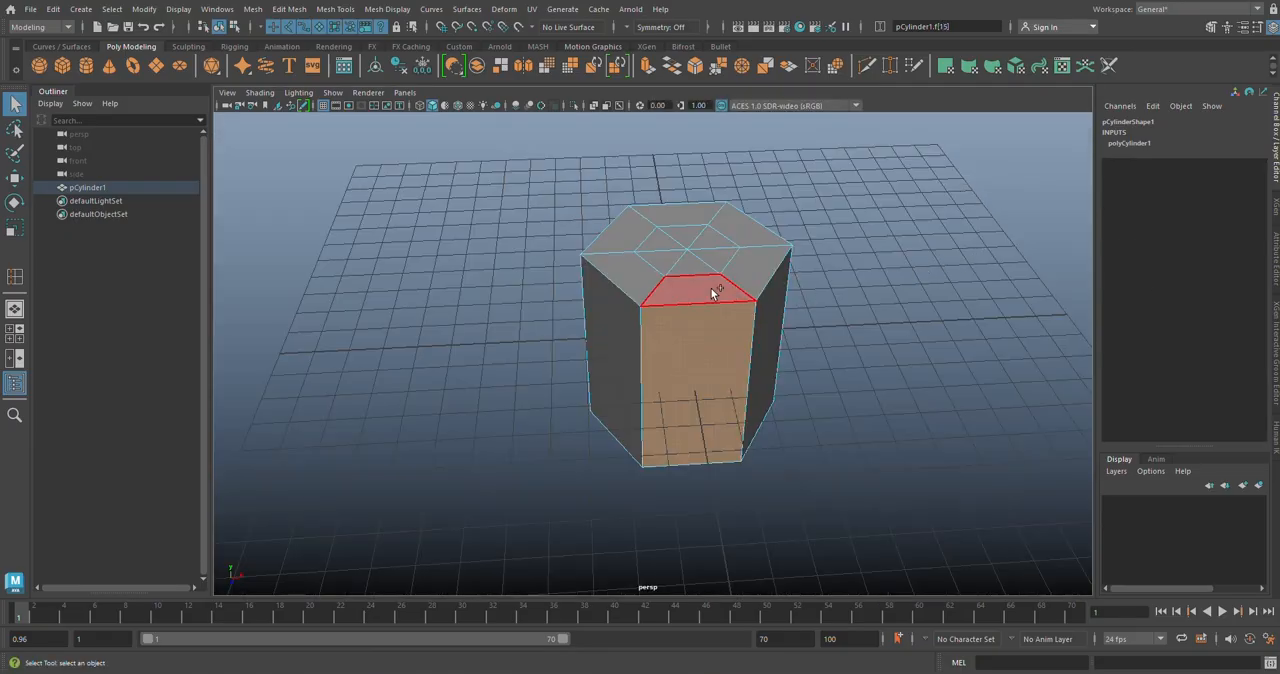
left_click_drag(855, 421, 854, 426, "alt")
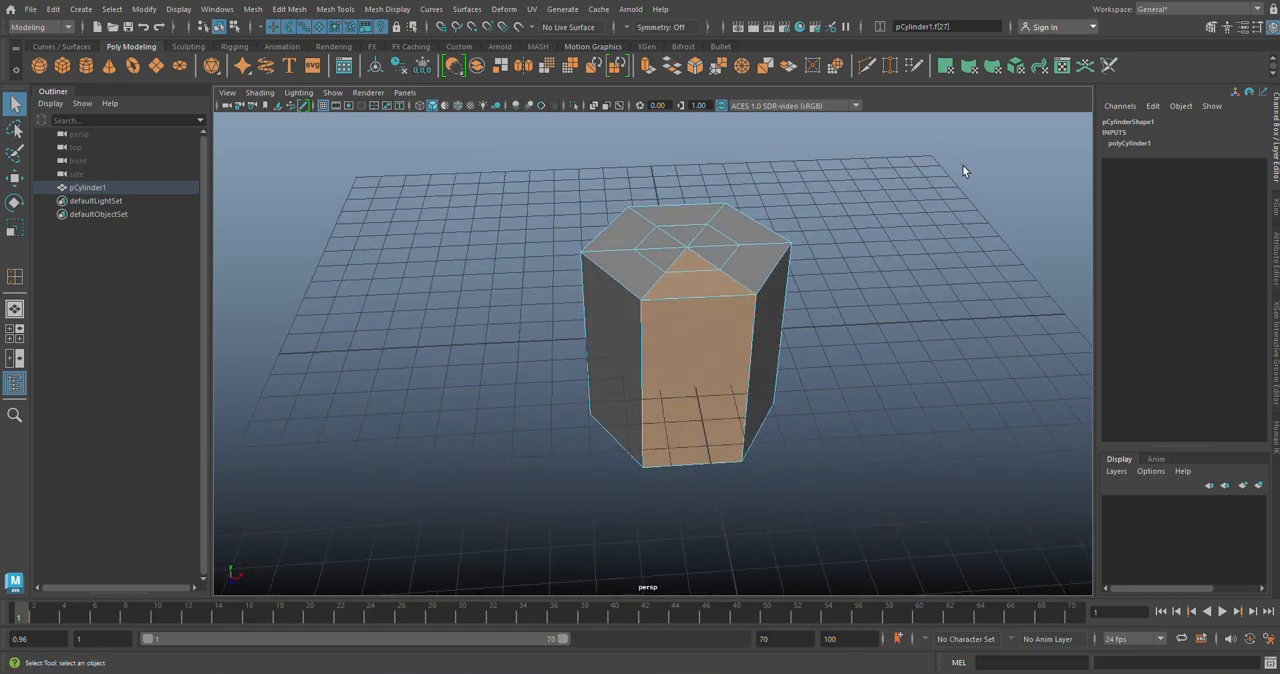
left_click_drag(965, 150, 448, 535)
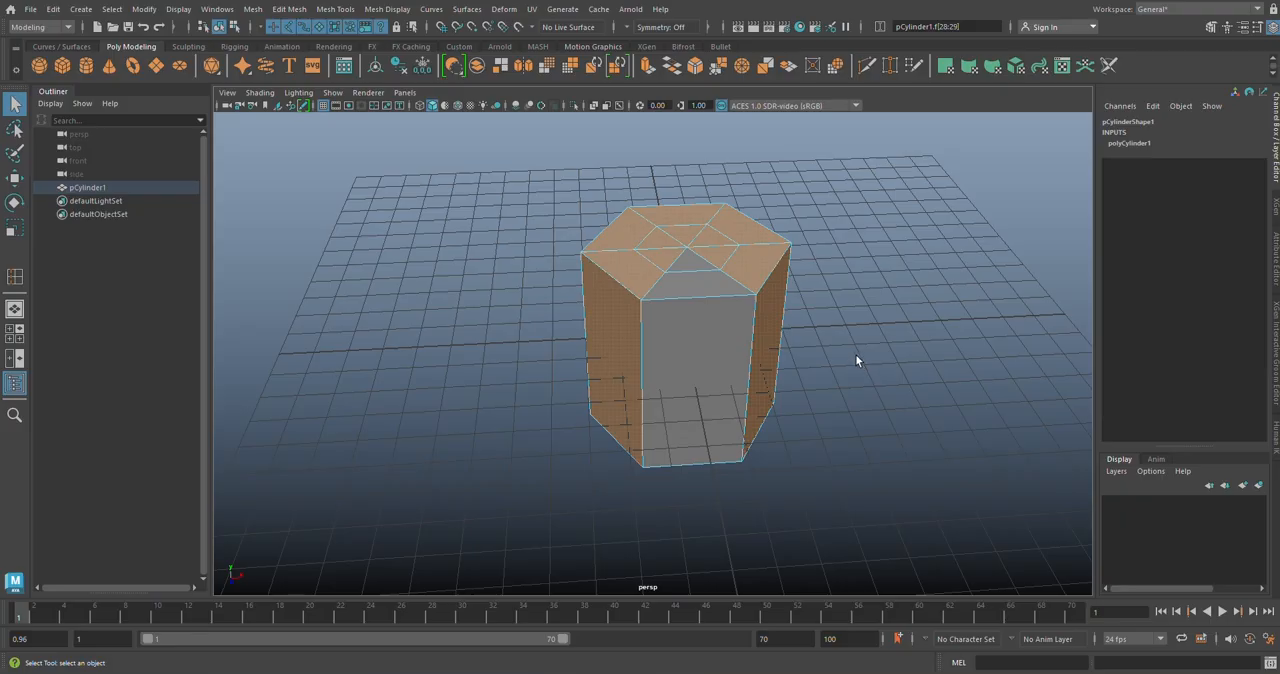
key("Delete")
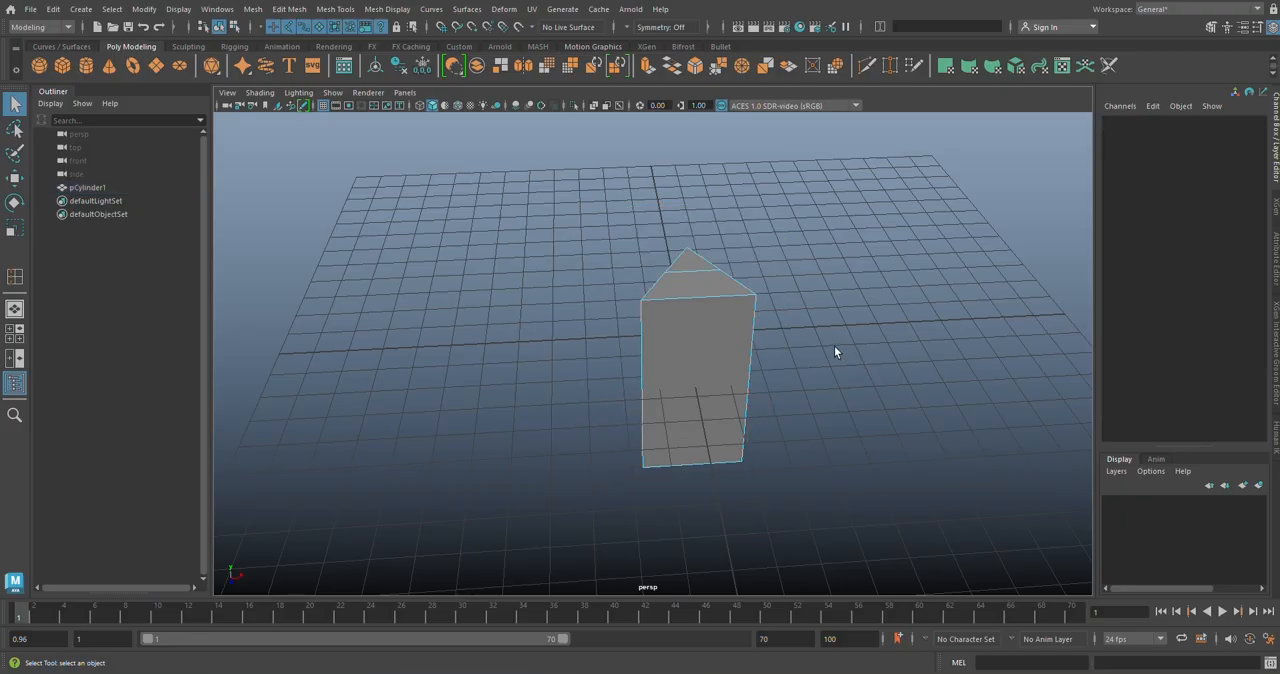
Step: Return the remaining wedge to object selection and set its Translate Y to 3
left_click_drag(760, 426, 777, 403, "alt")
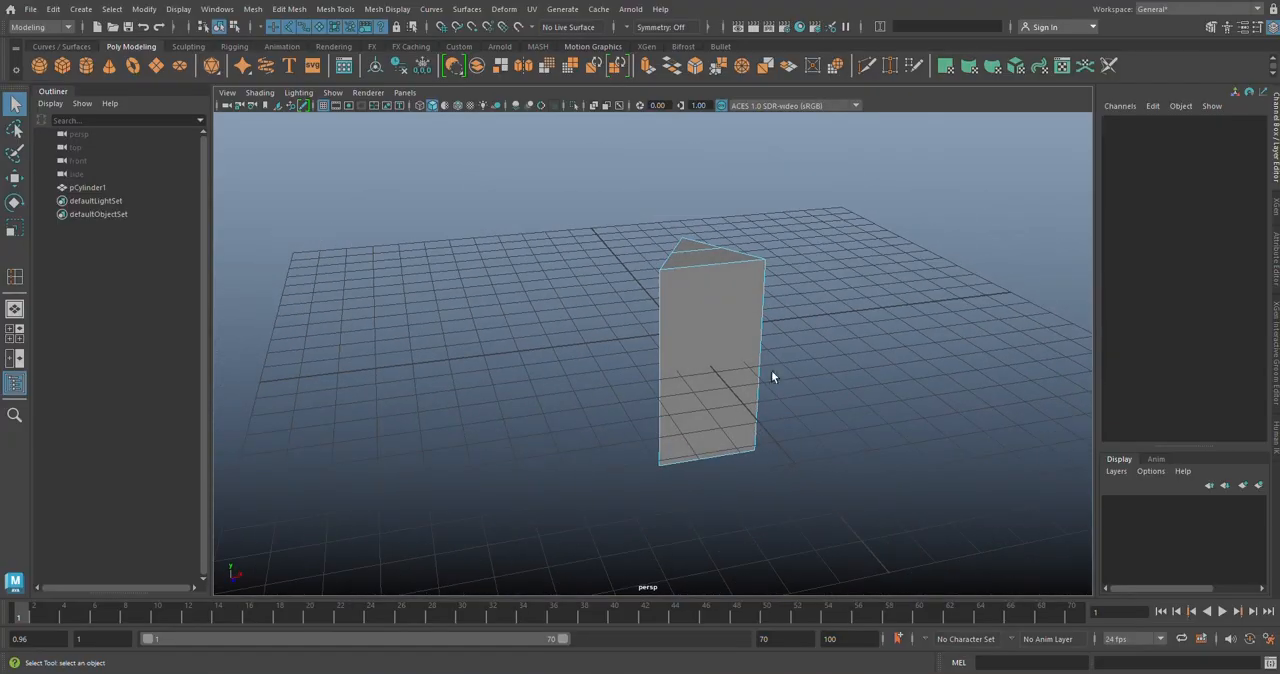
right_click_drag(739, 313, 798, 270)
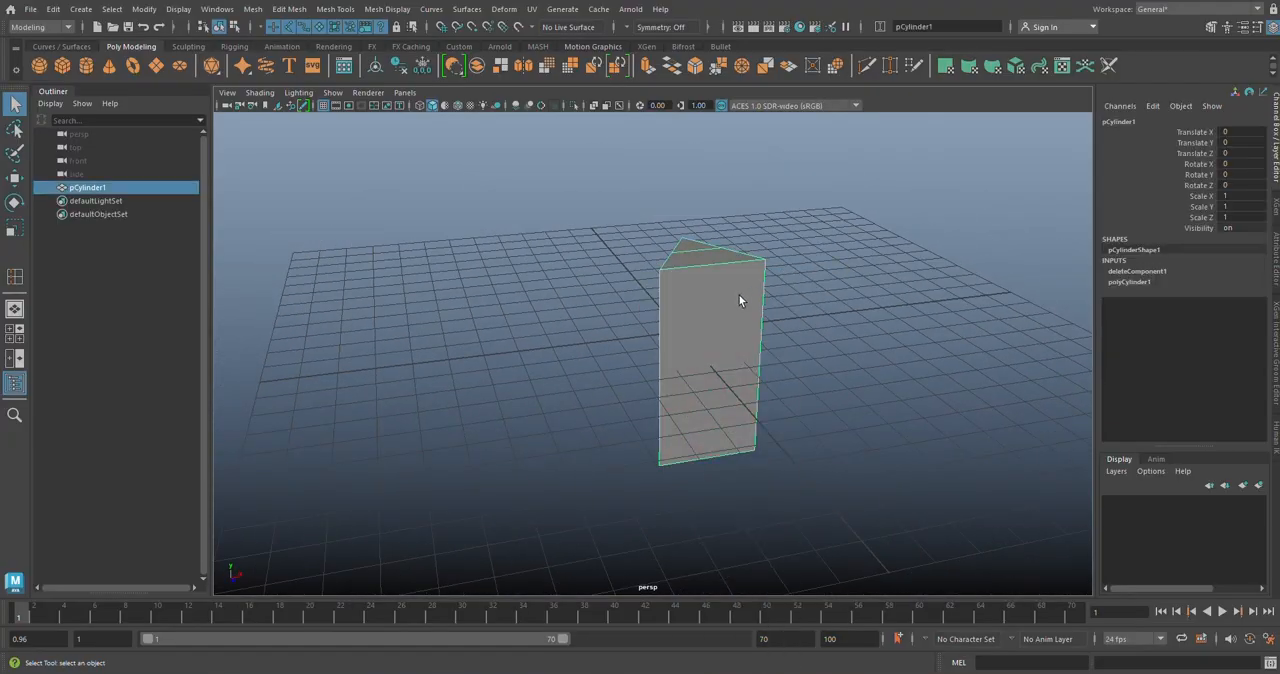
left_click_drag(738, 294, 746, 295, "alt")
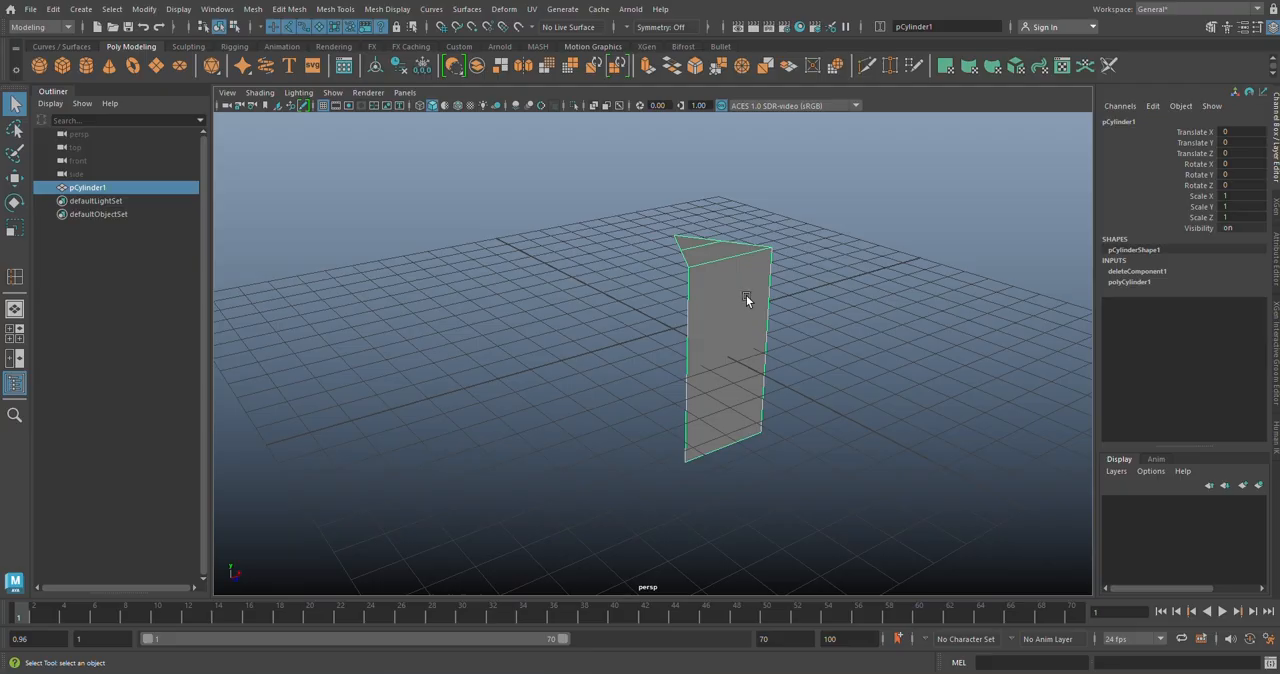
key("w")
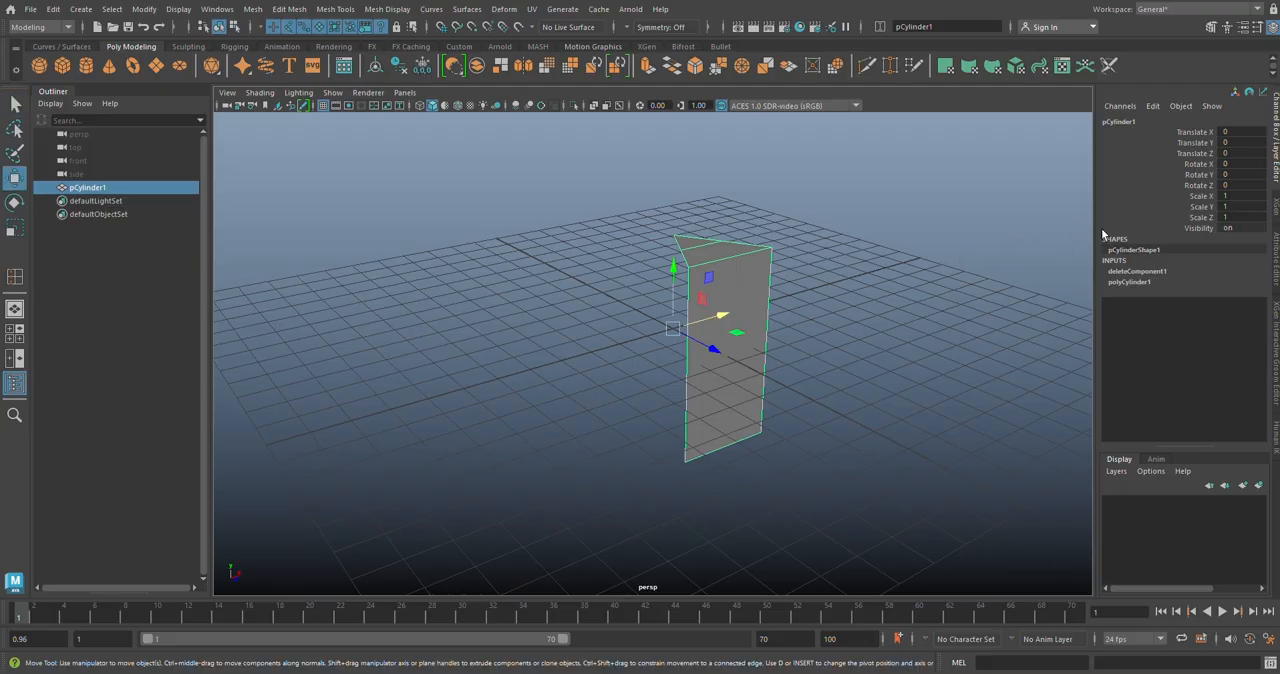
left_click(1231, 142)
type("3")
key("Return")
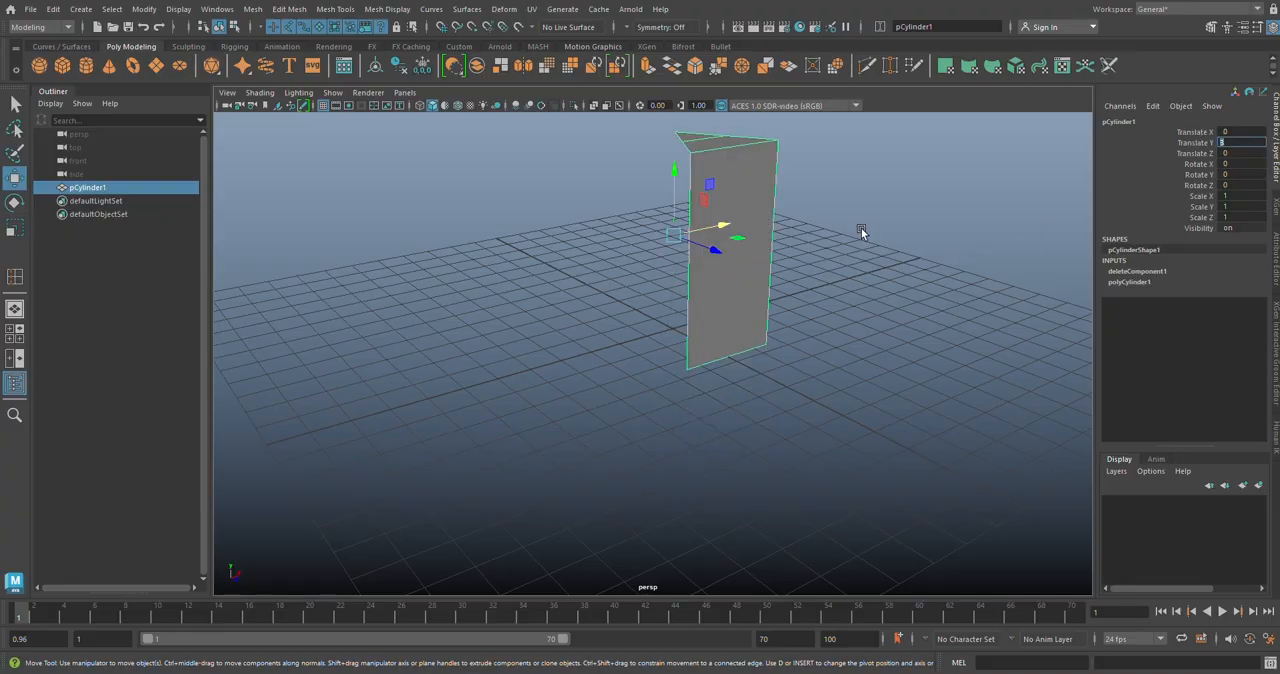
Step: In the top view, use Multi-Cut to add a vertex on the wedge's +X side edge just beside the apex
left_click_drag(863, 234, 875, 340, "alt")
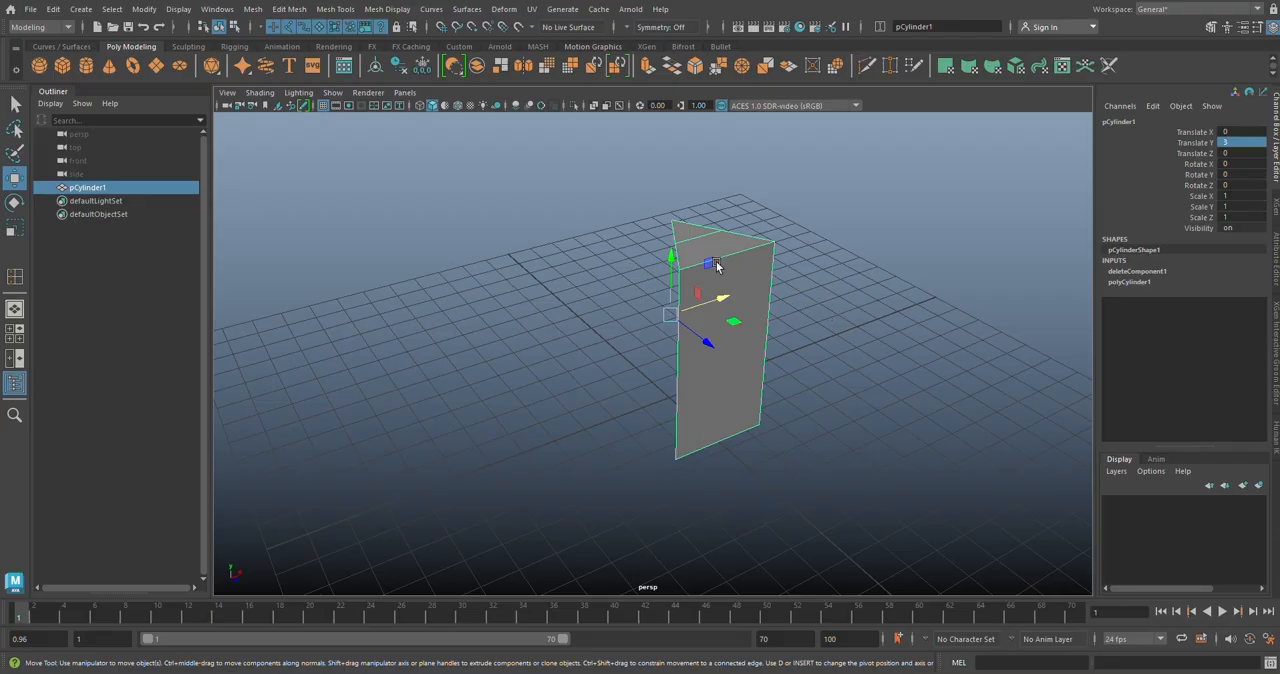
key("space")
key("space")
scroll(652, 395, "up", 5)
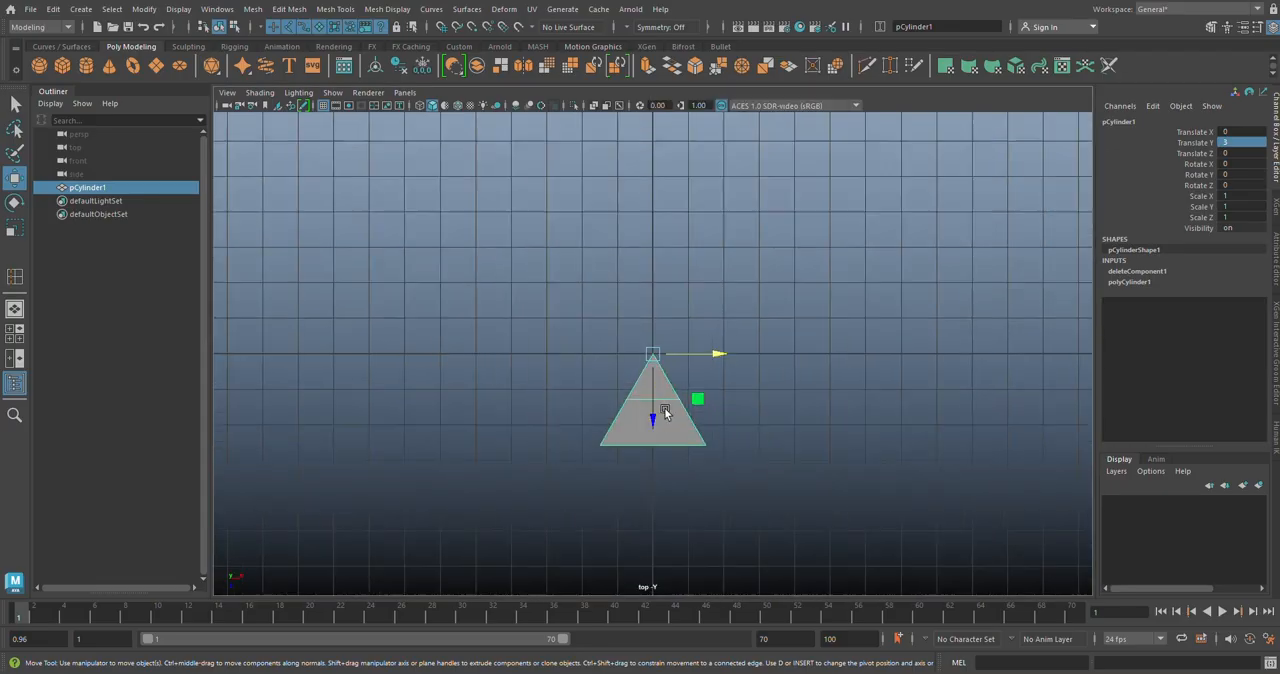
scroll(655, 395, "up", 8)
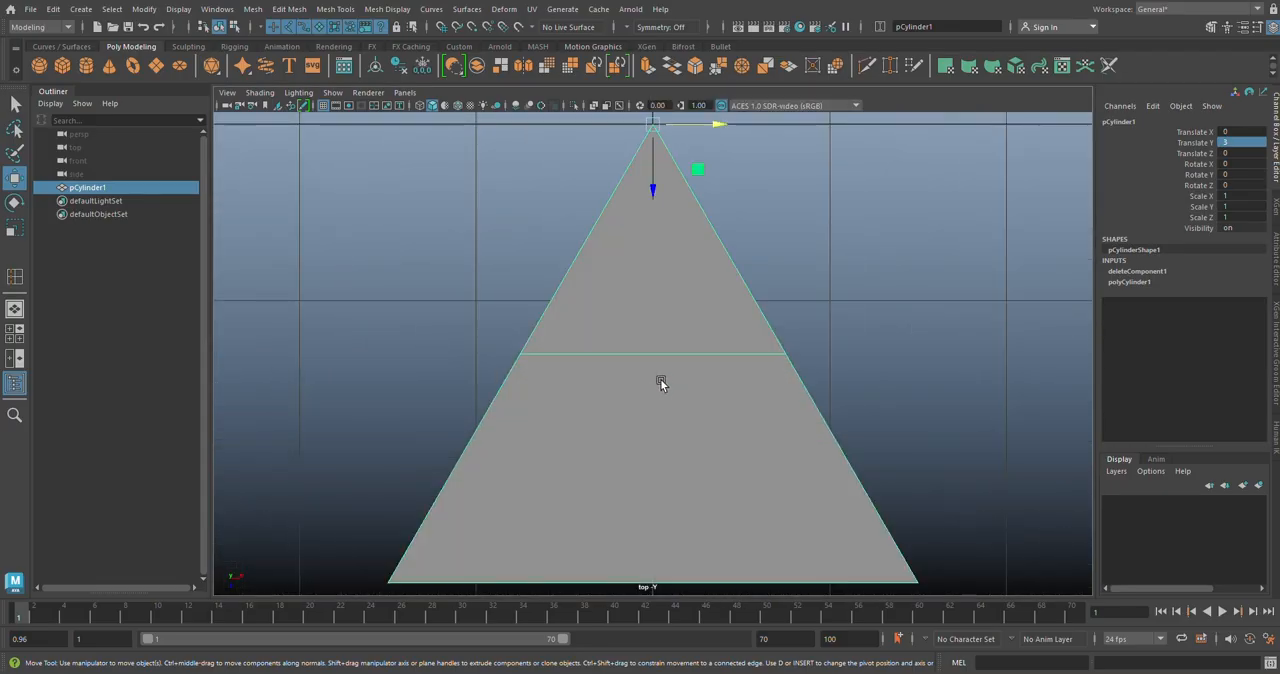
scroll(675, 245, "down", 5)
scroll(666, 272, "up", 2)
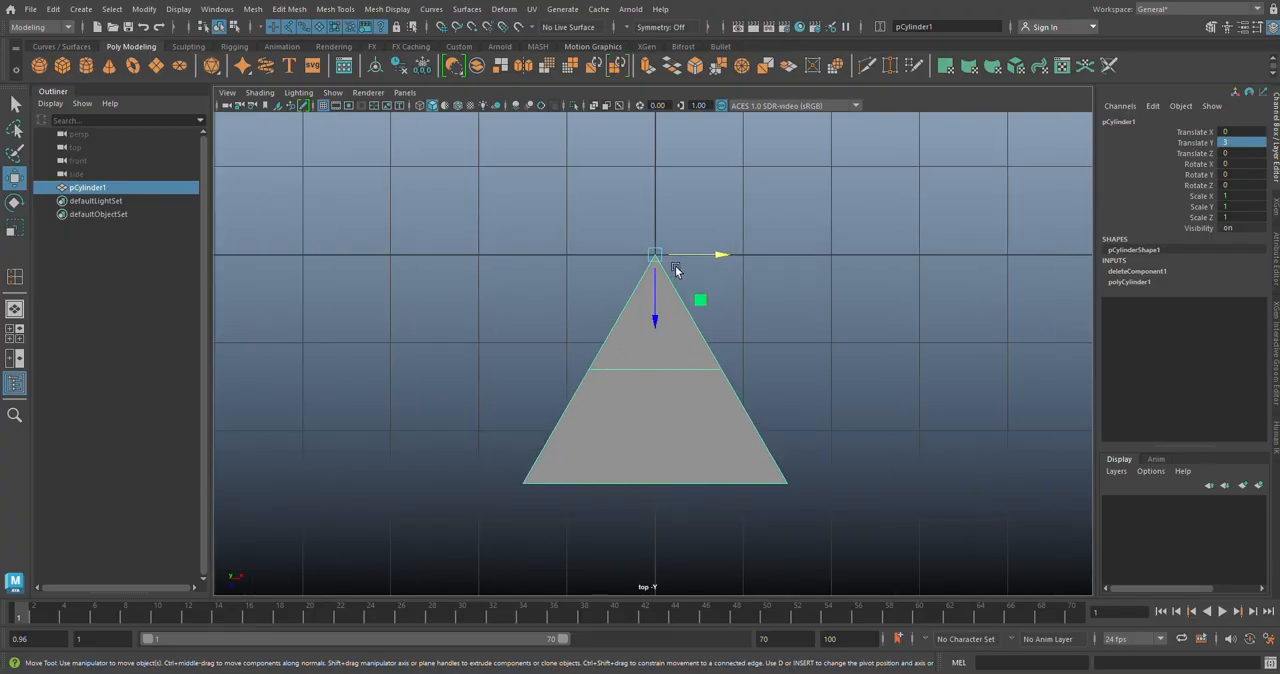
left_click(867, 66)
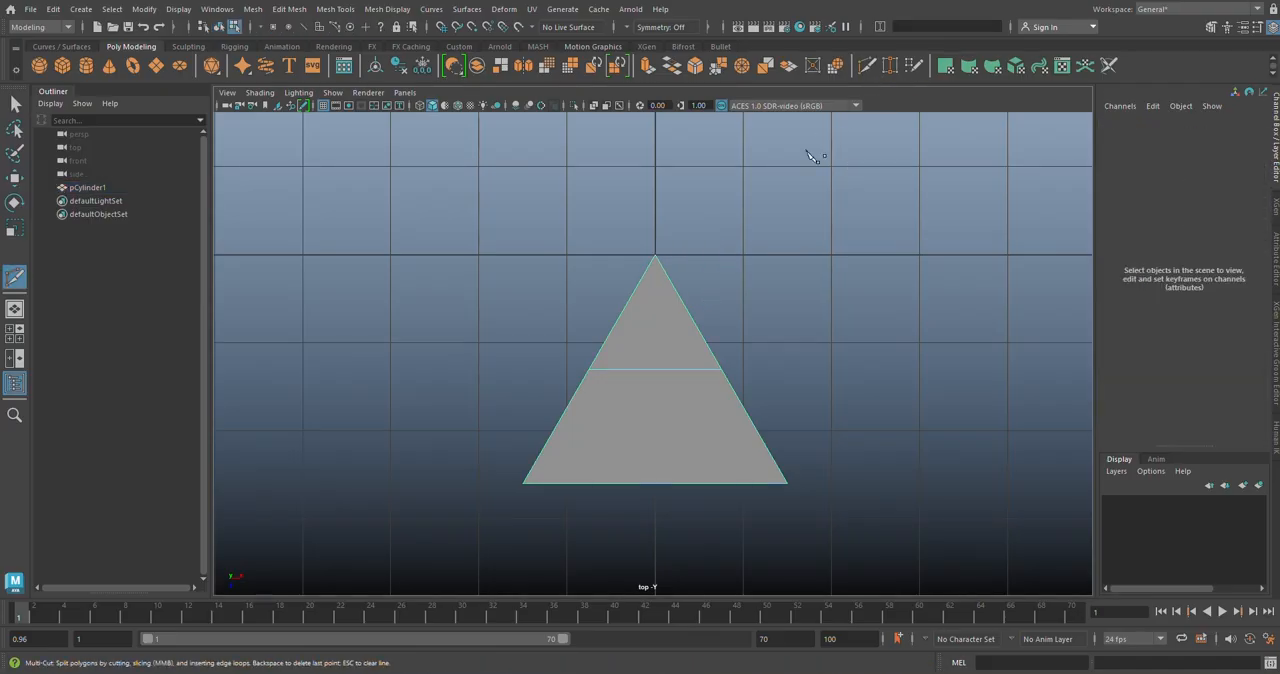
left_click(664, 269)
left_click_drag(665, 270, 659, 260)
key("Escape")
key("q")
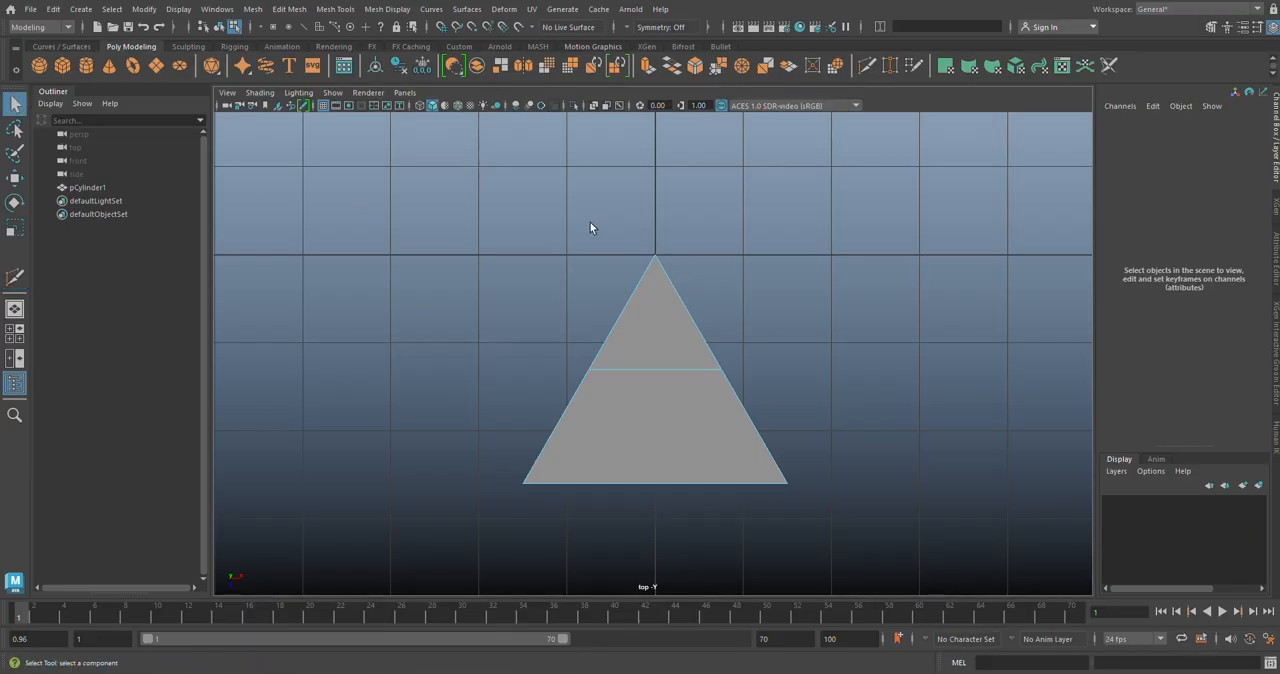
Step: Switch to vertex selection and move the wedge's apex vertex slightly toward negative X
right_click_drag(697, 280, 629, 277)
scroll(656, 256, "up", 5)
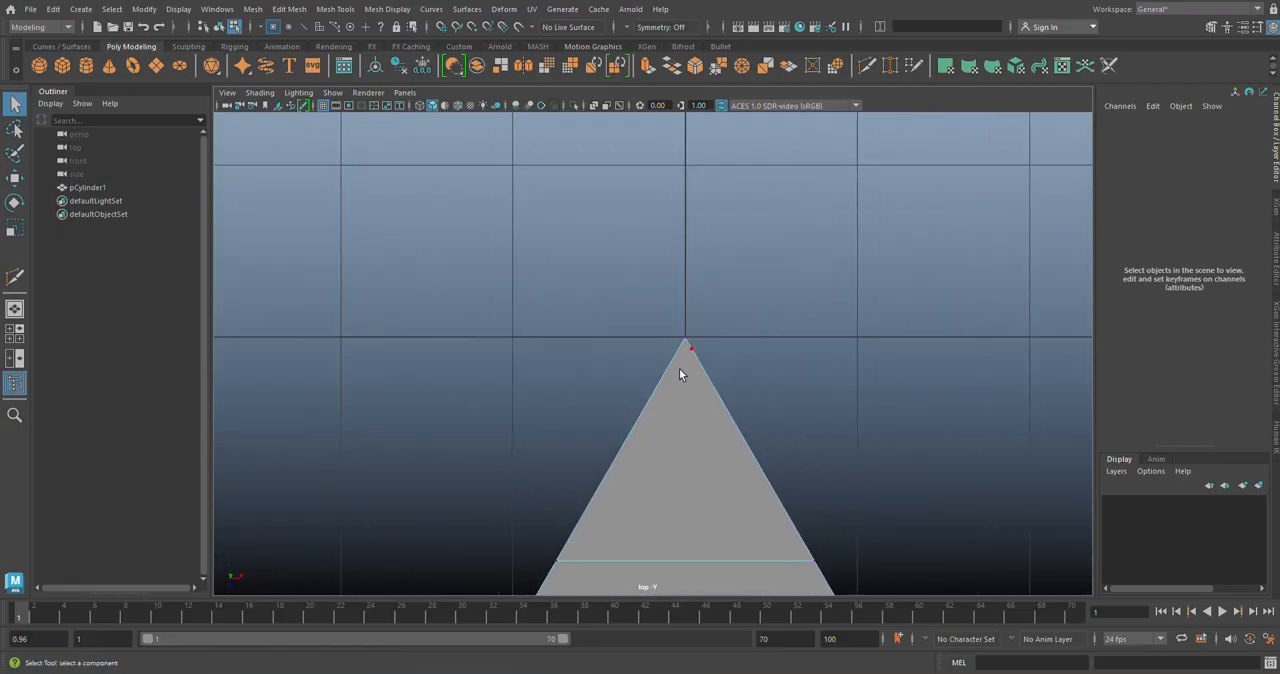
scroll(680, 370, "up", 2)
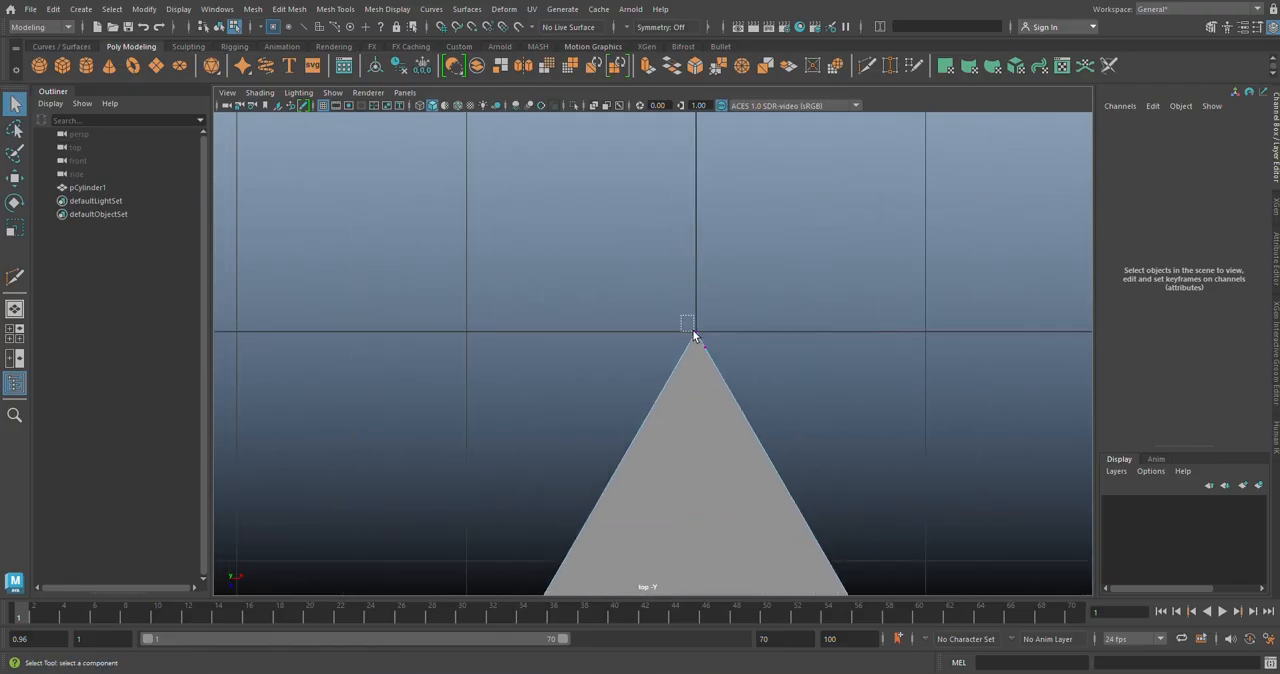
left_click_drag(692, 330, 701, 341)
key("w")
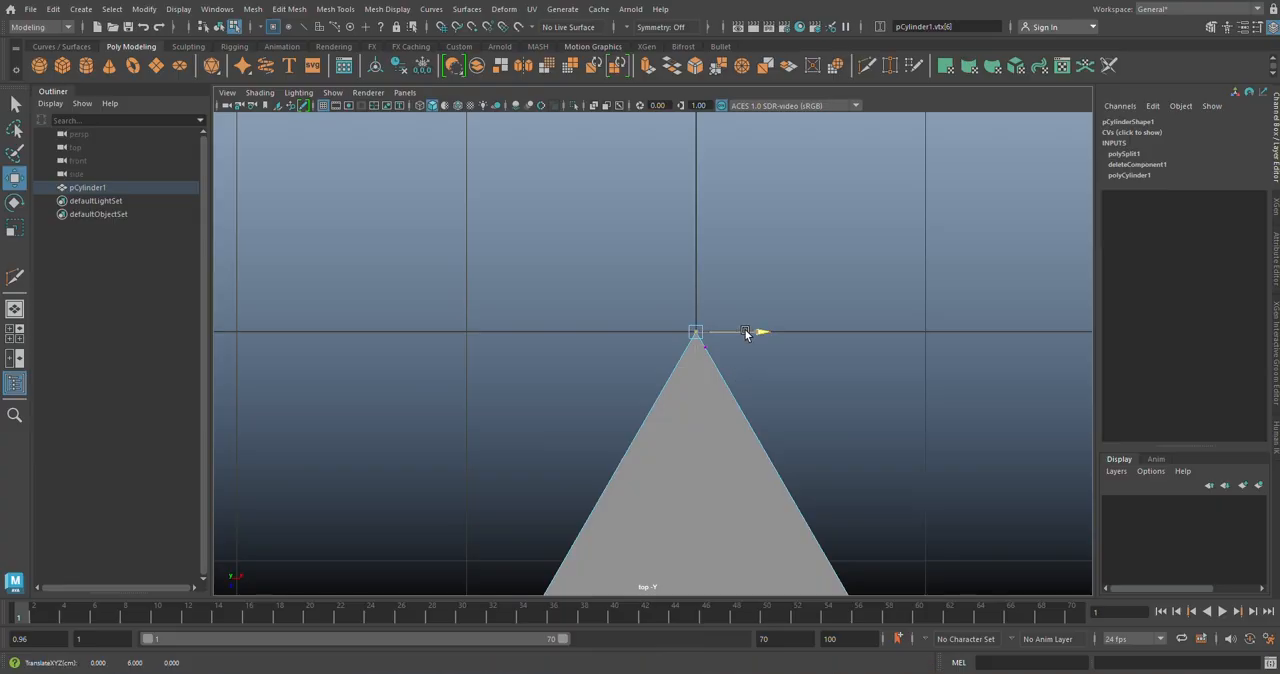
left_click_drag(745, 333, 697, 342)
Step: Align the new vertex beside the apex to Z 0 and move it along X to about 0.015
left_click_drag(697, 342, 697, 341)
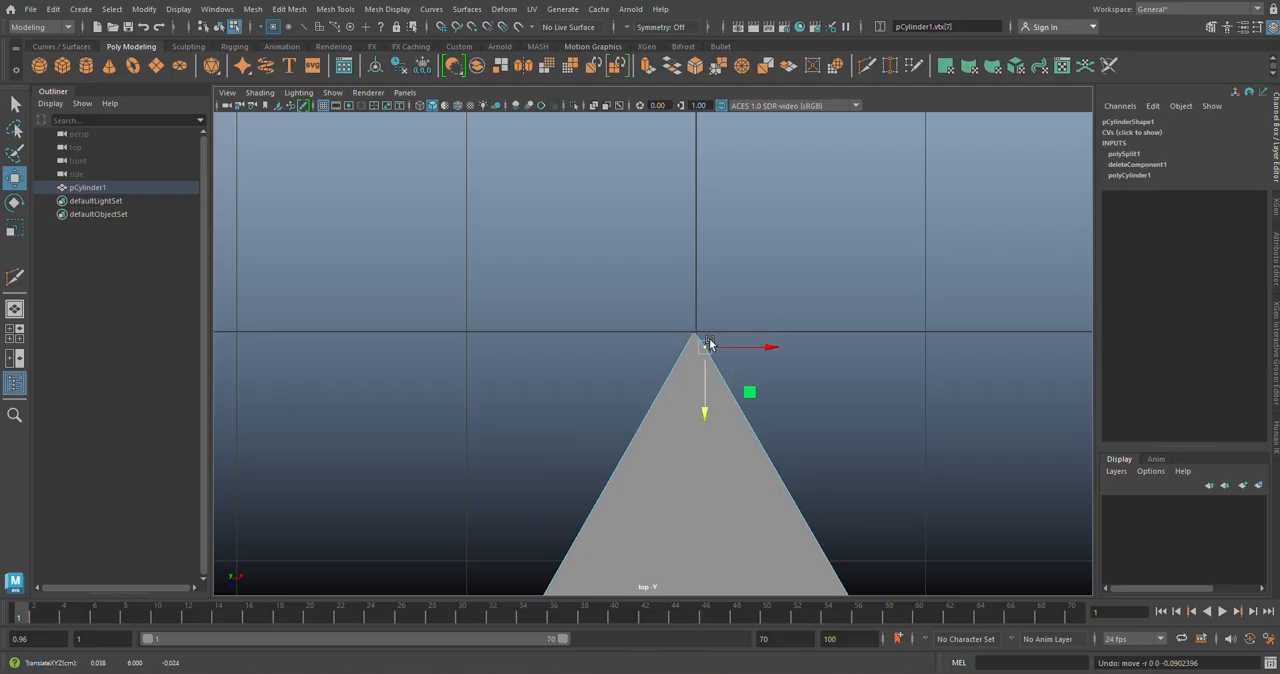
key("v")
left_click_drag(706, 408, 706, 397)
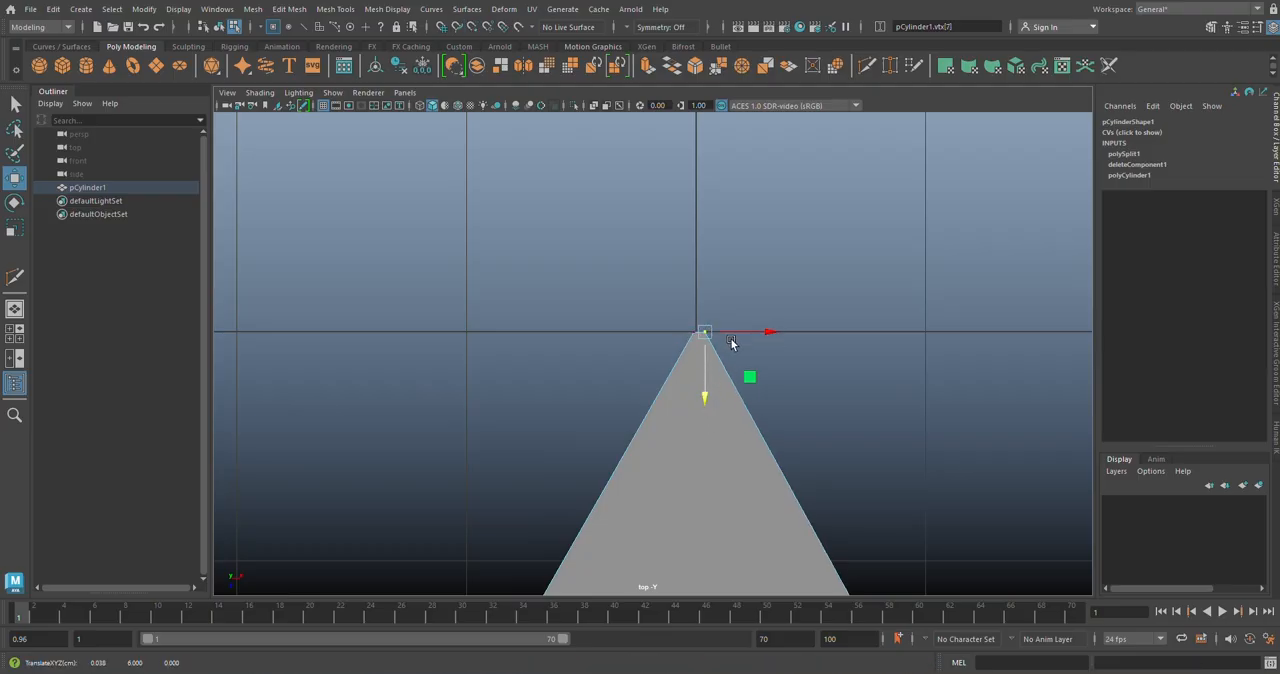
left_click_drag(766, 333, 756, 336)
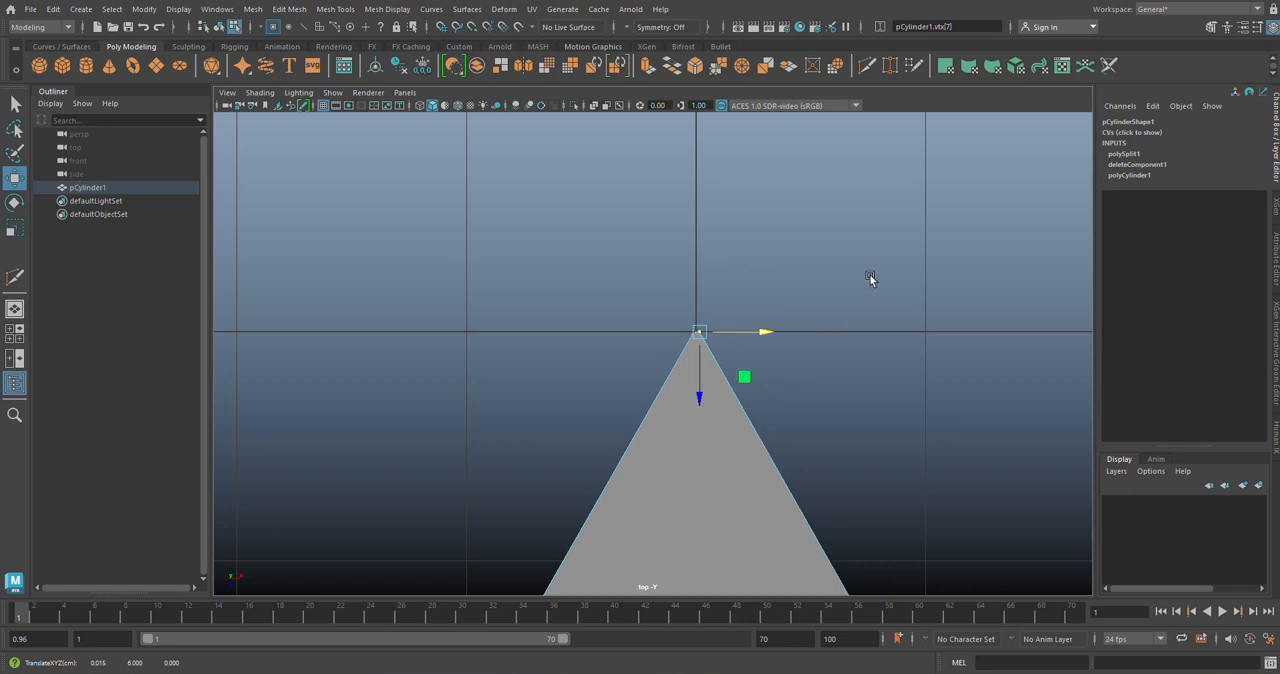
key("space")
key("space")
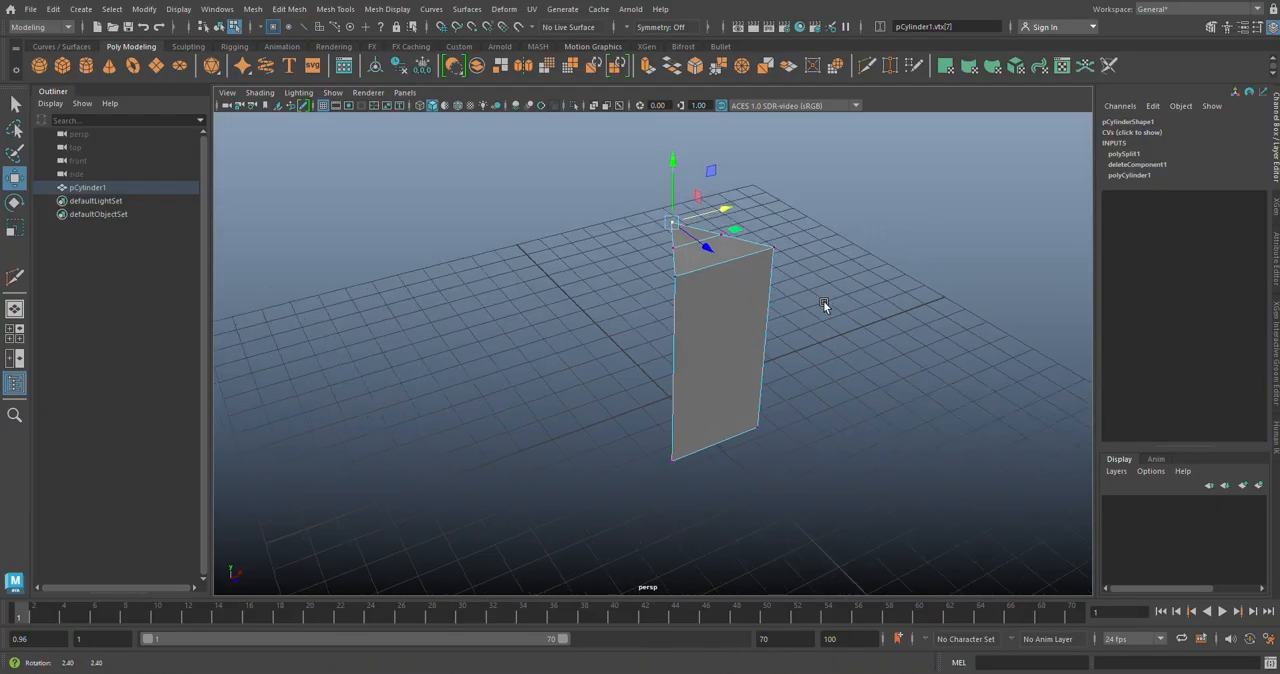
left_click_drag(823, 301, 809, 308, "alt")
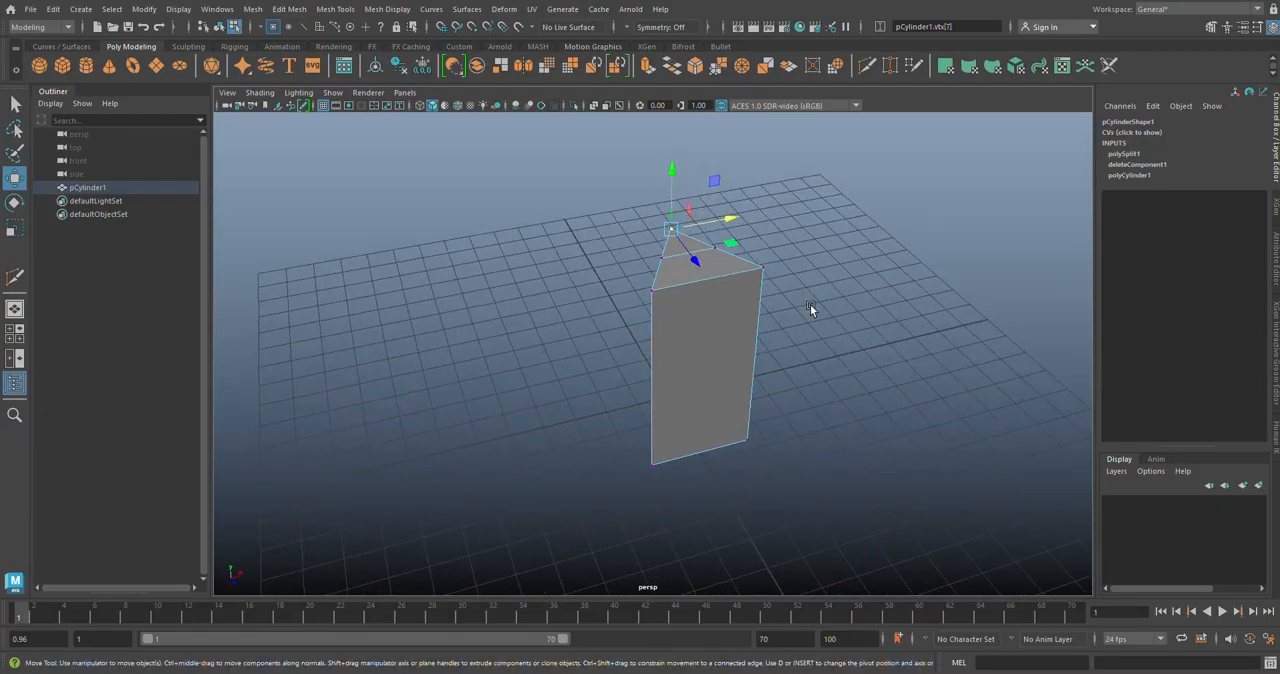
Step: Insert 16 equally spaced edge loops running down the wedge's front face and across its top, using the multiple edge loops option
scroll(717, 296, "up", 2)
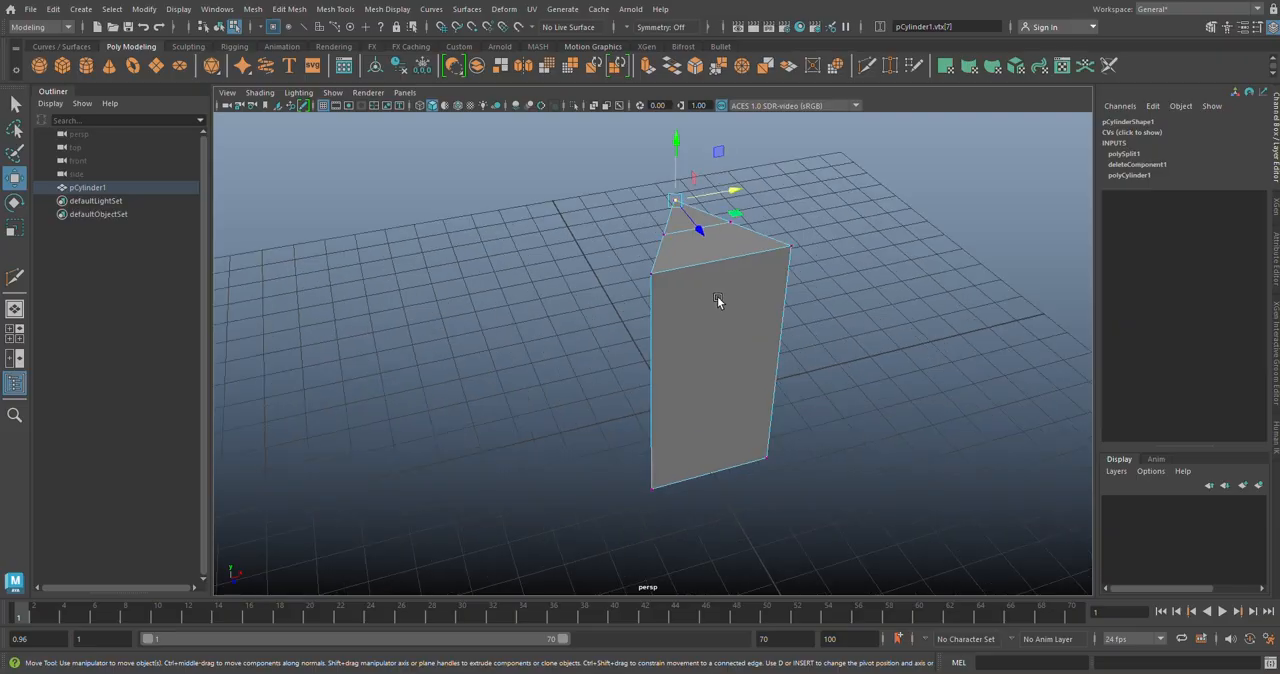
left_click_drag(725, 294, 725, 318, "alt")
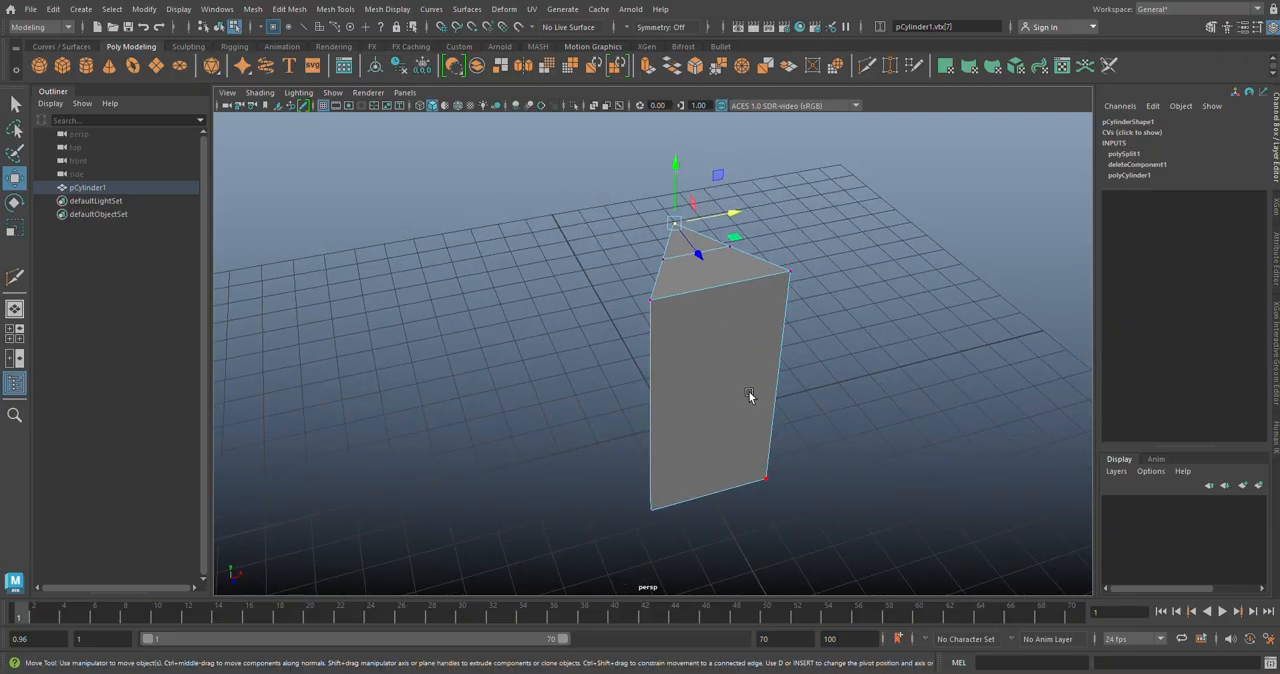
left_click_drag(750, 396, 619, 290, "alt")
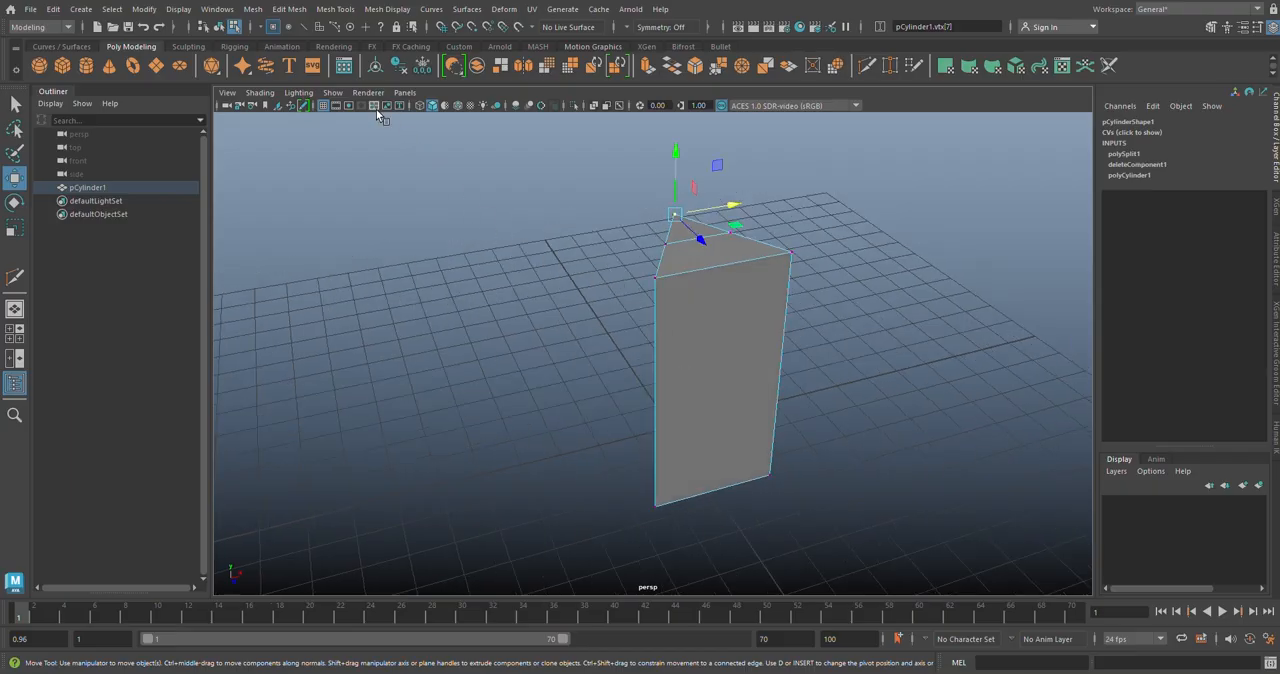
left_click(349, 17)
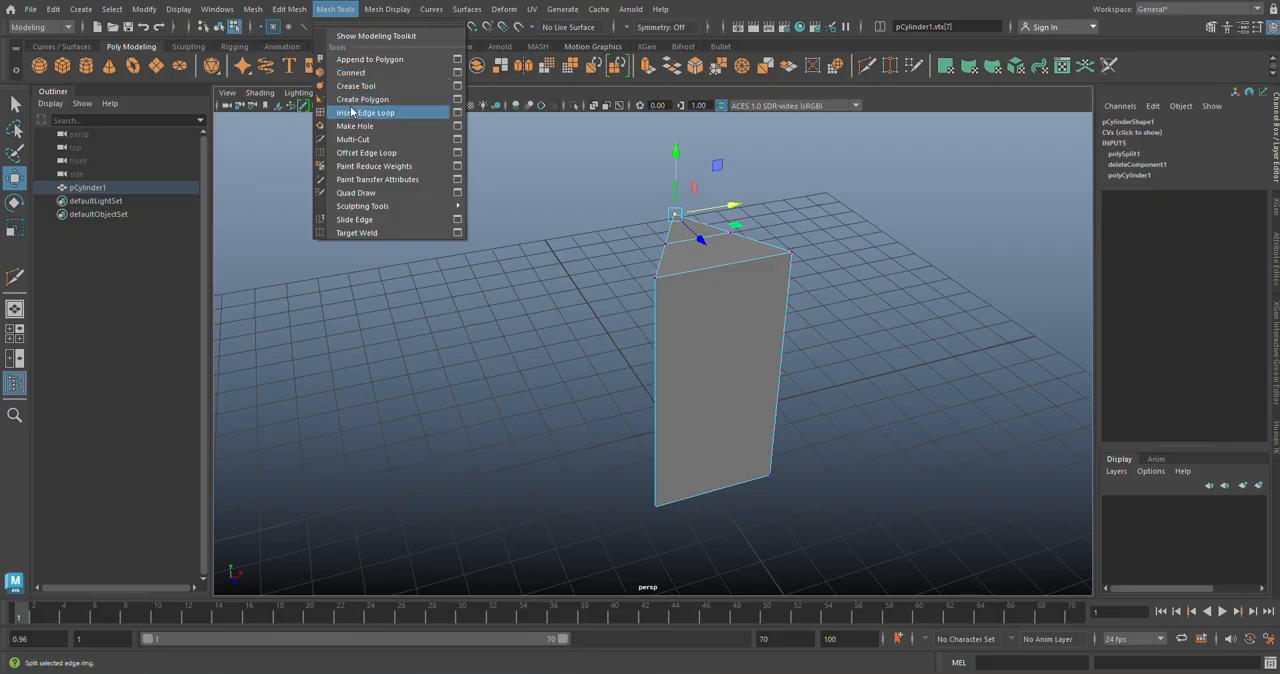
left_click(458, 116)
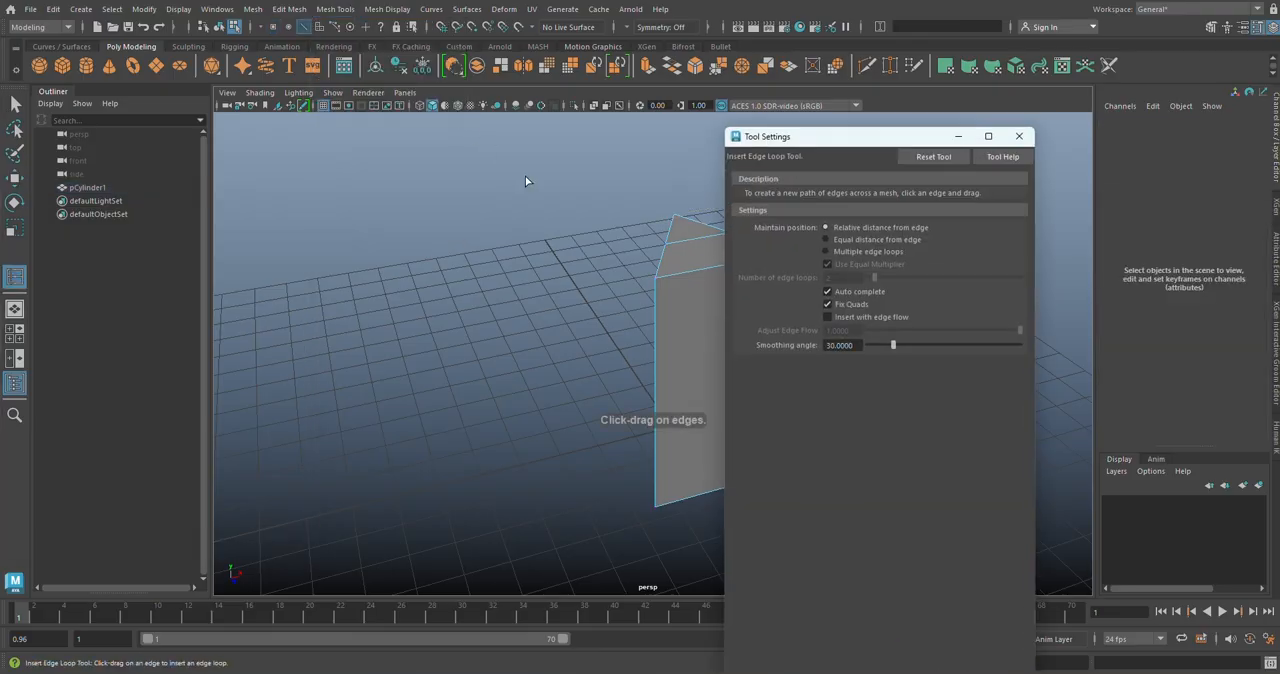
left_click(876, 252)
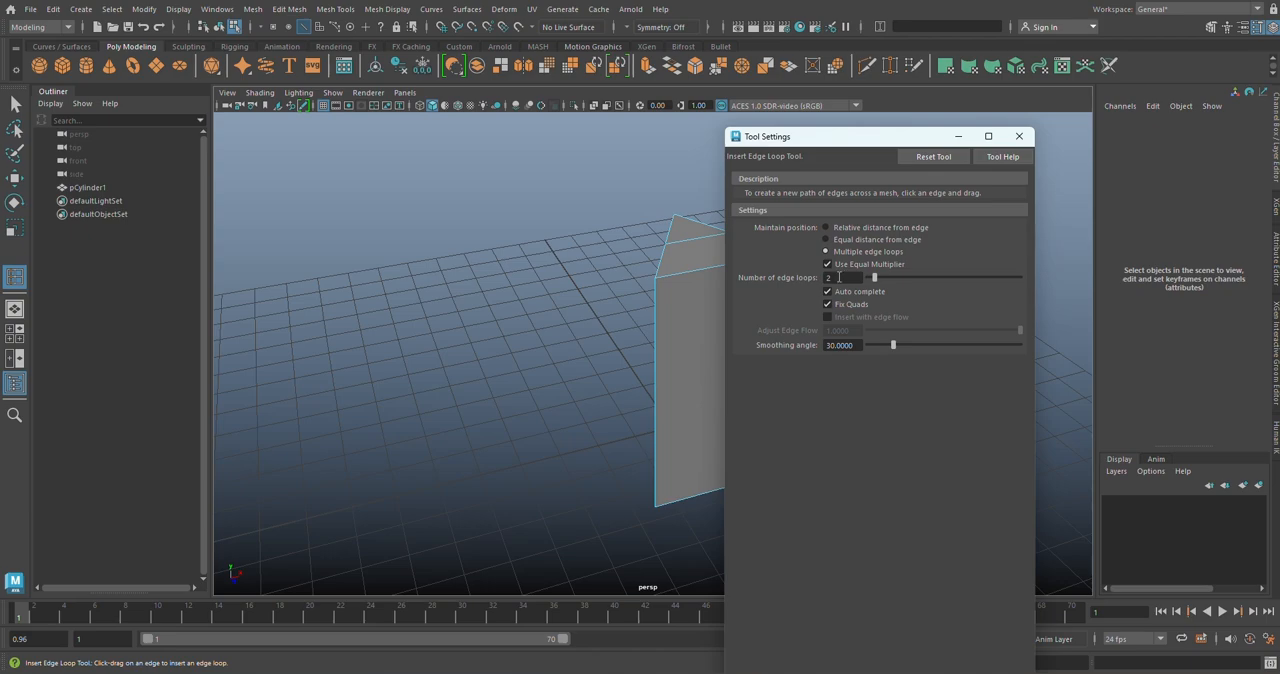
double_click(839, 277)
left_click_drag(839, 277, 805, 276)
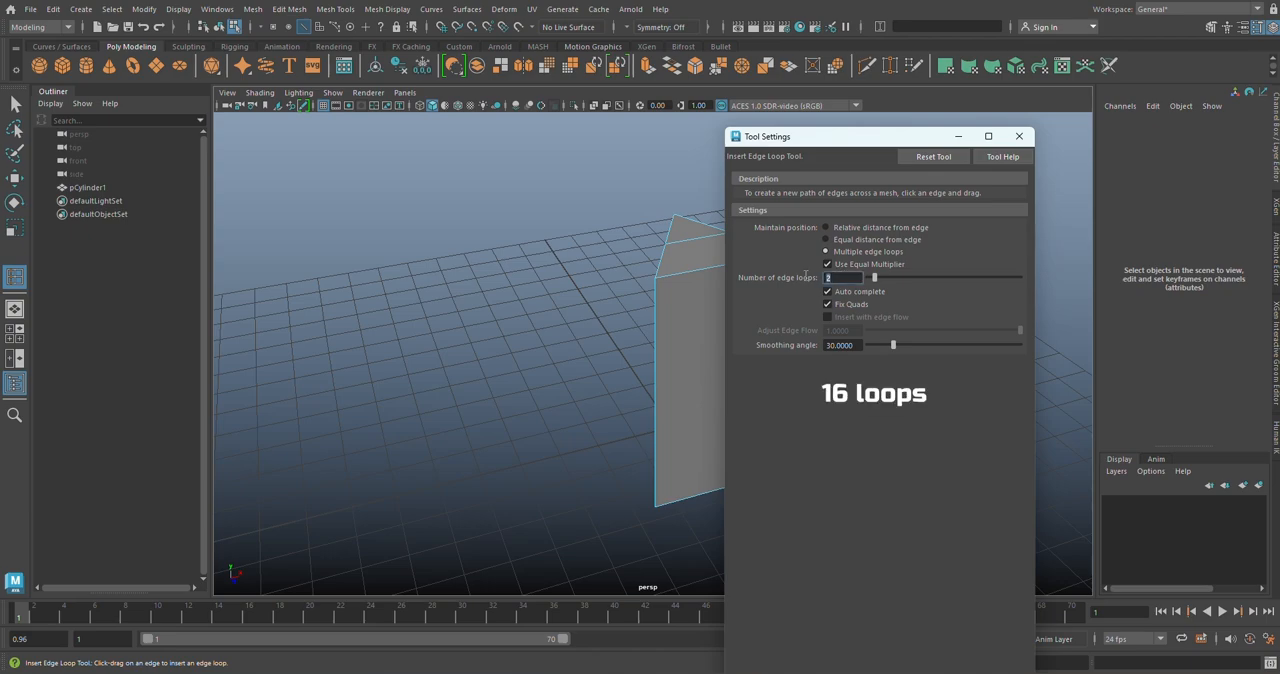
type("16")
middle_click_drag(676, 293, 568, 295, "alt")
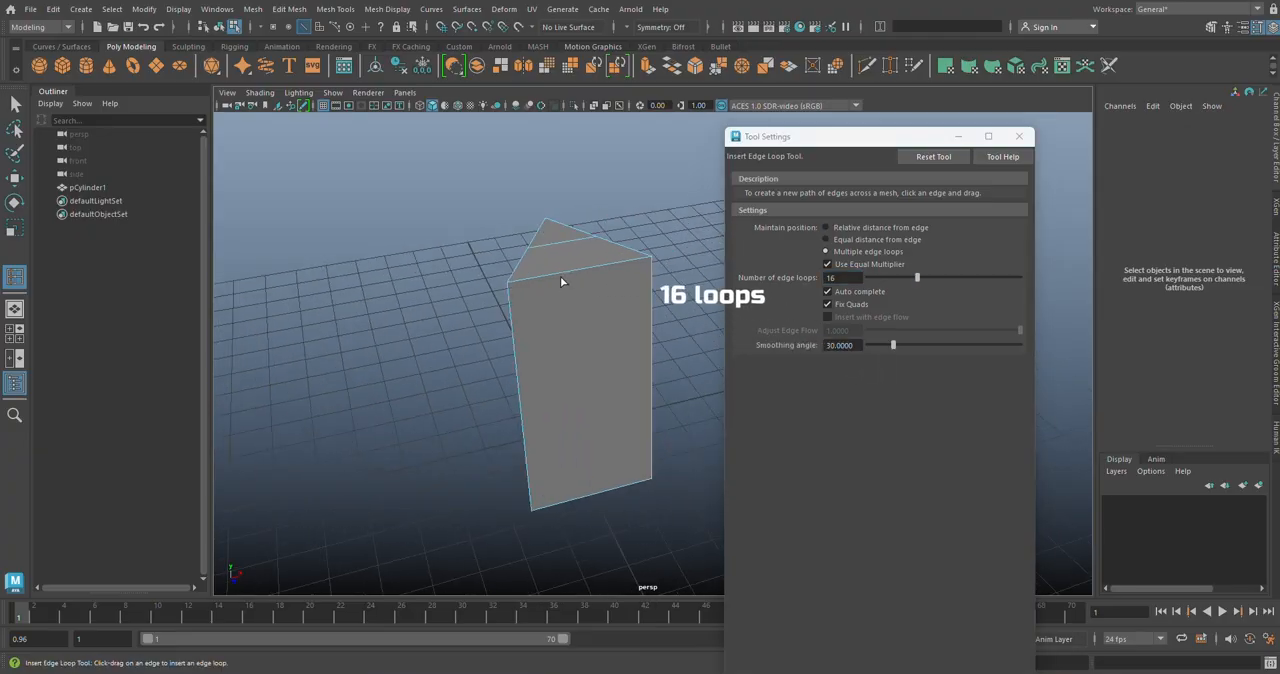
left_click(561, 276)
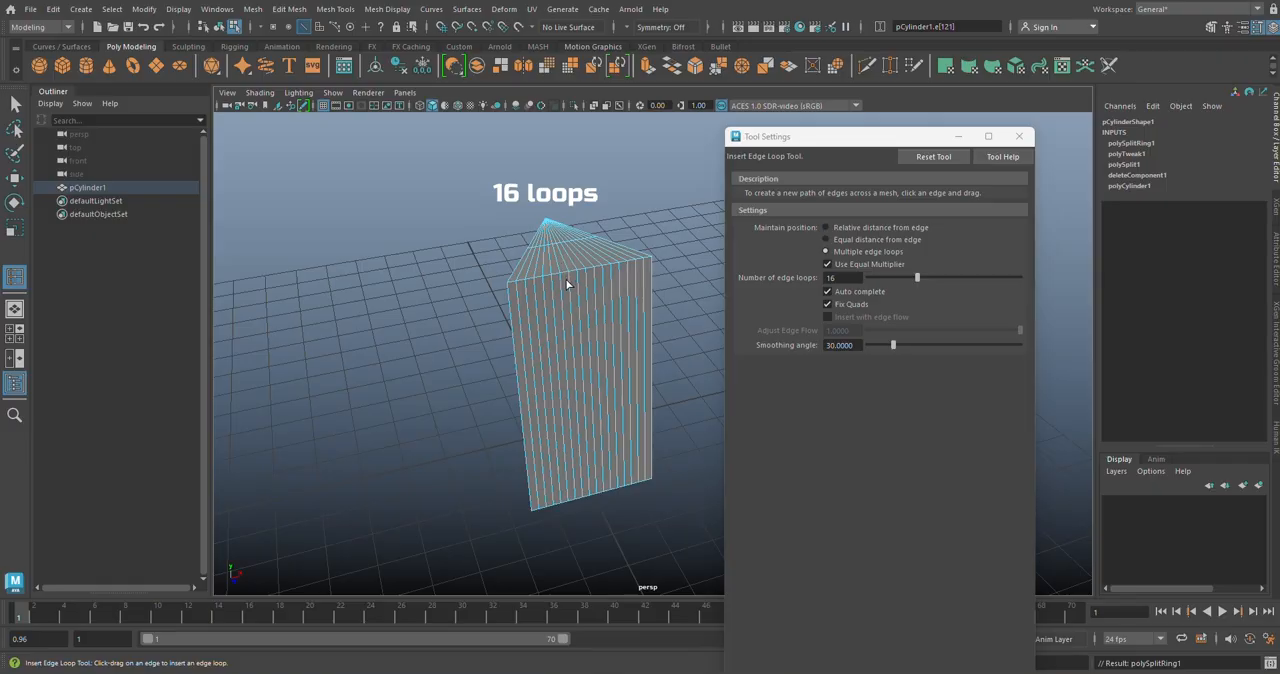
Step: Set Insert Edge Loop to relative distance from edge and add one horizontal loop near the bottom of the wedge's front face
left_click(829, 228)
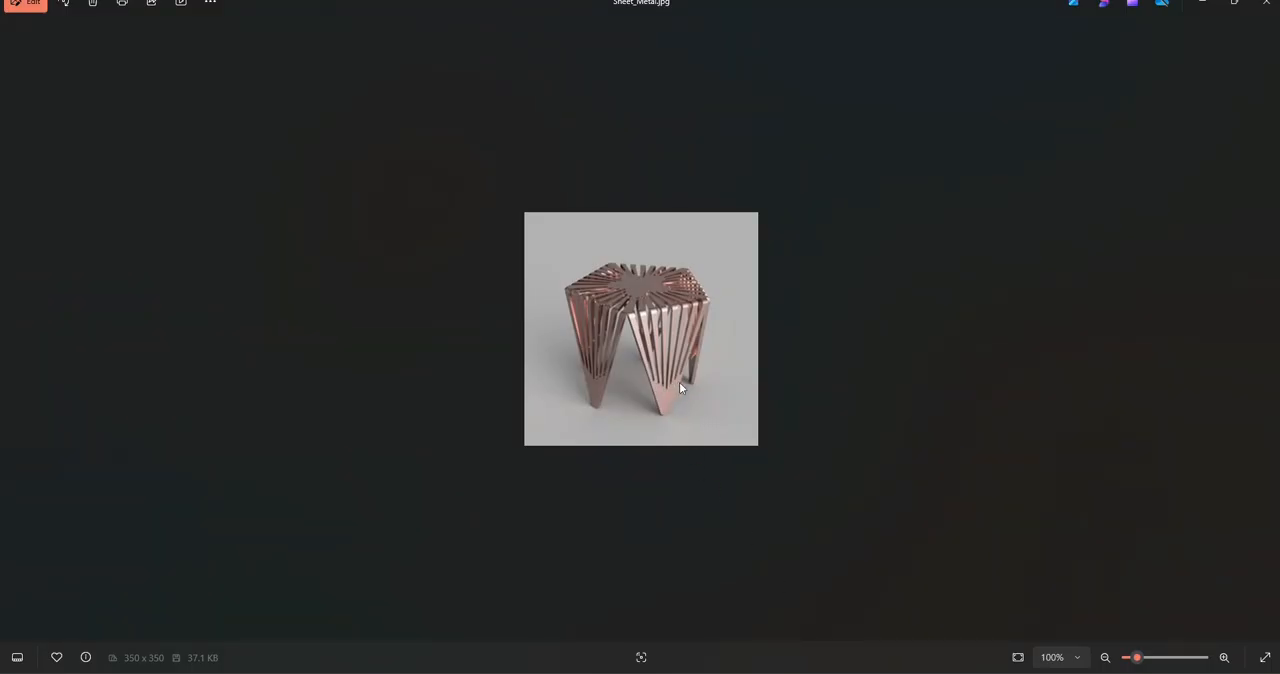
left_click(692, 673)
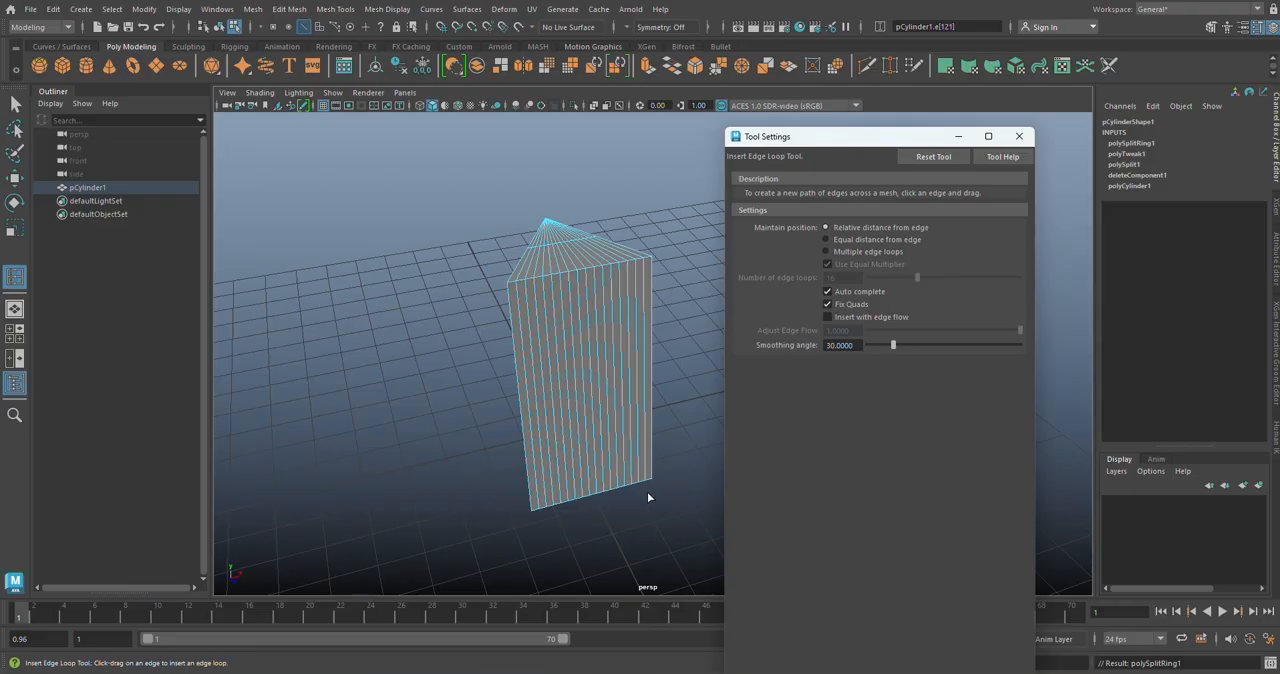
left_click_drag(645, 461, 626, 441, "alt")
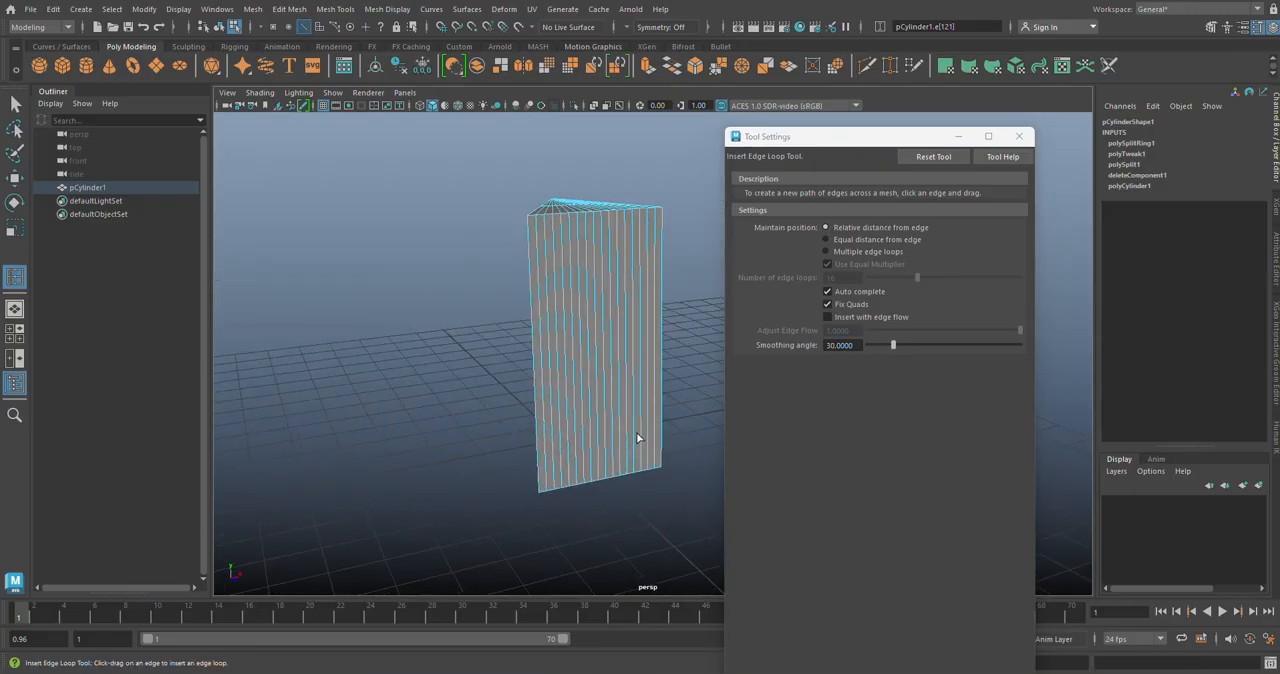
left_click(632, 427)
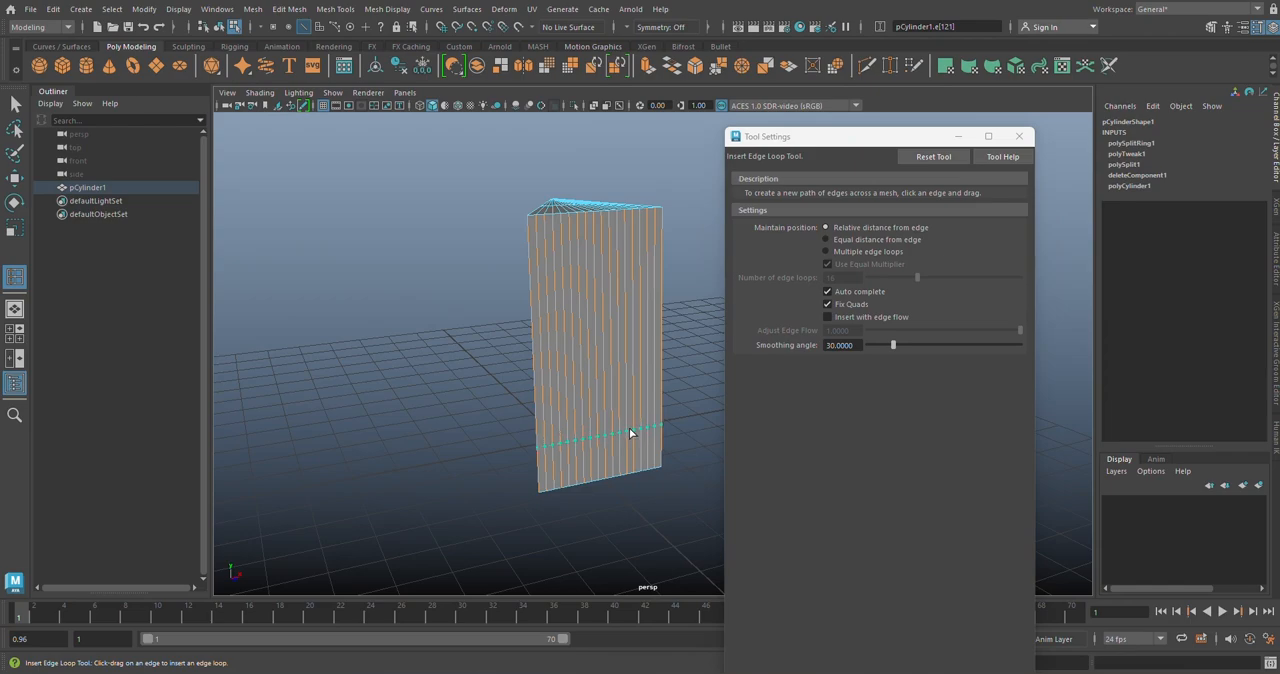
left_click_drag(629, 427, 610, 460, "alt")
key("w")
Step: Insert two edge loops hugging the wedge's upper front edge, one on the front face and one on the top face
scroll(573, 347, "up", 4)
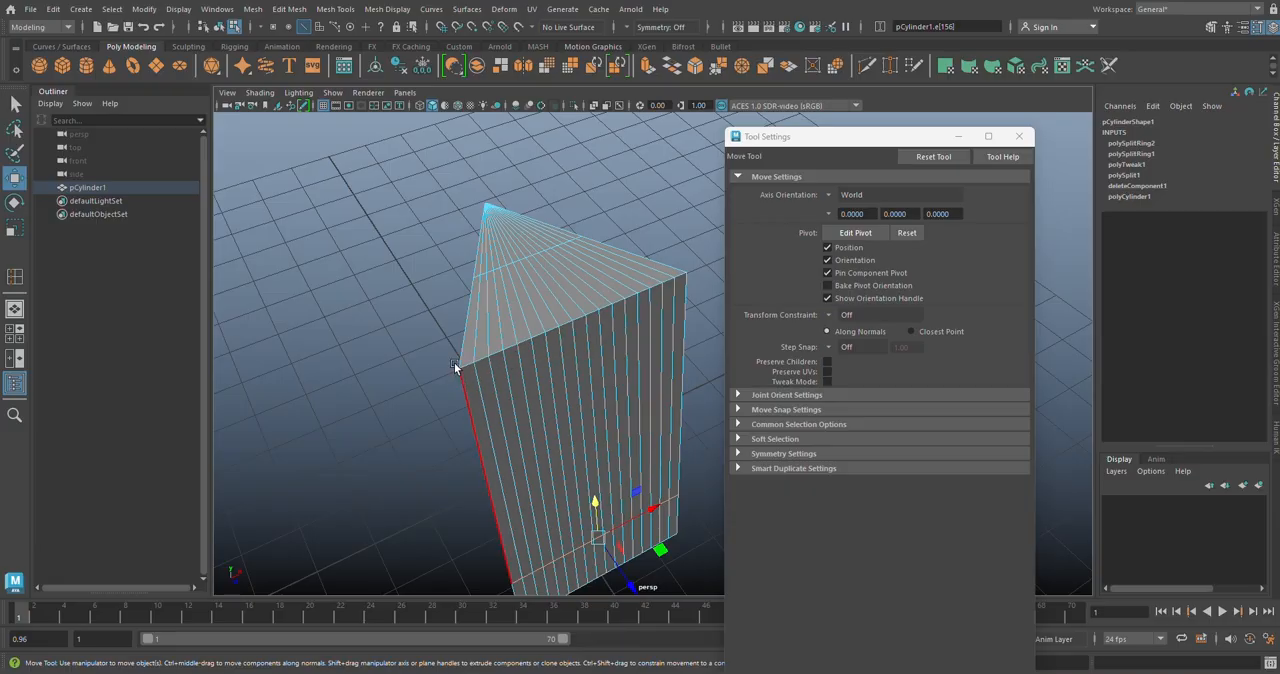
left_click(15, 277)
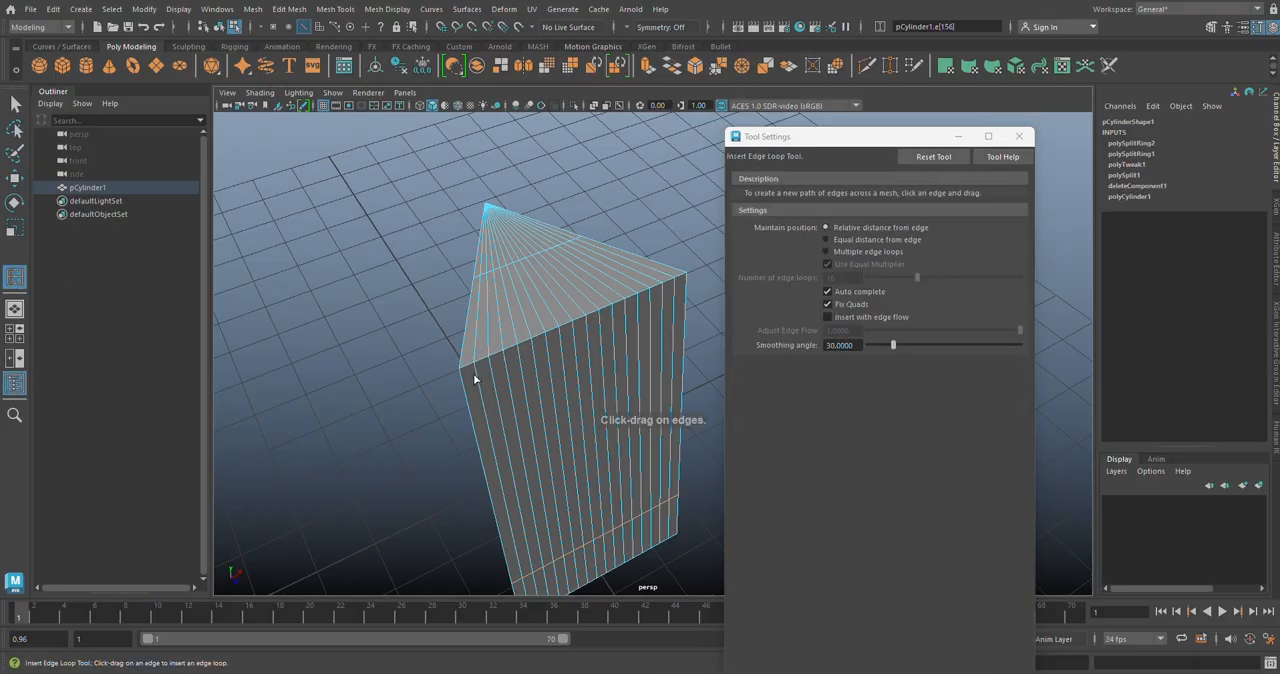
left_click_drag(473, 375, 482, 368, "alt")
scroll(517, 333, "up", 2)
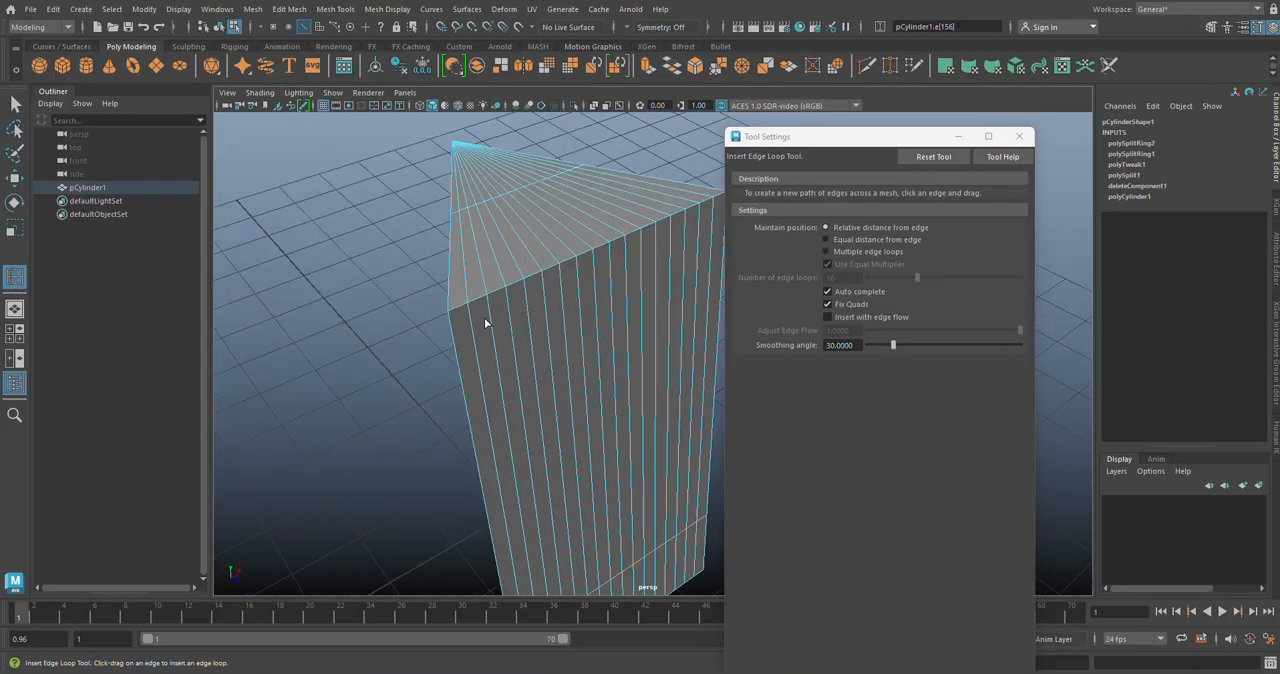
left_click_drag(468, 311, 468, 315)
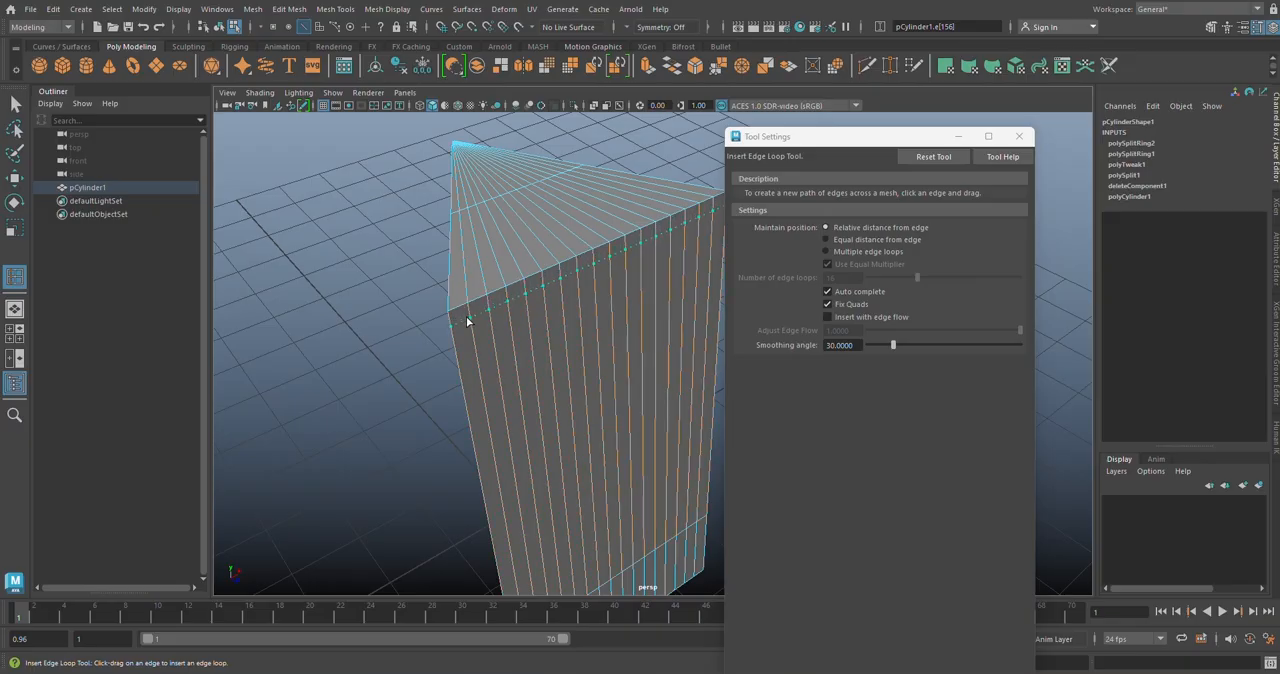
left_click_drag(466, 317, 466, 317)
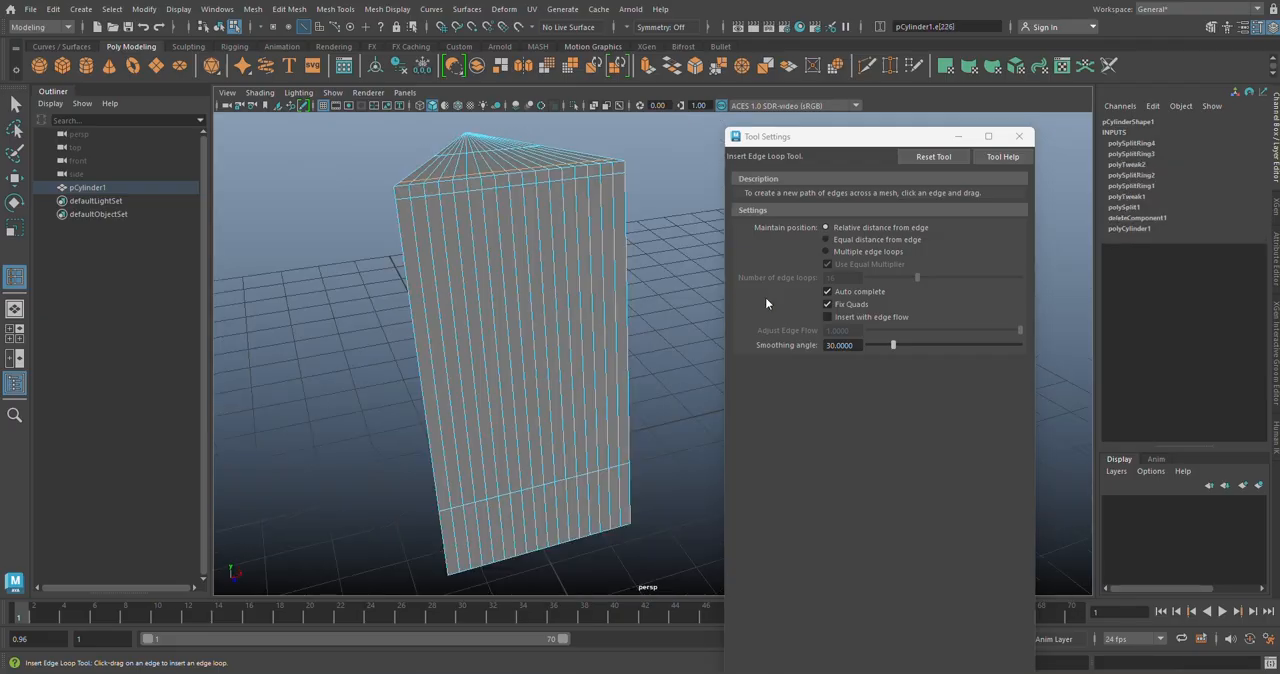
left_click(1018, 137)
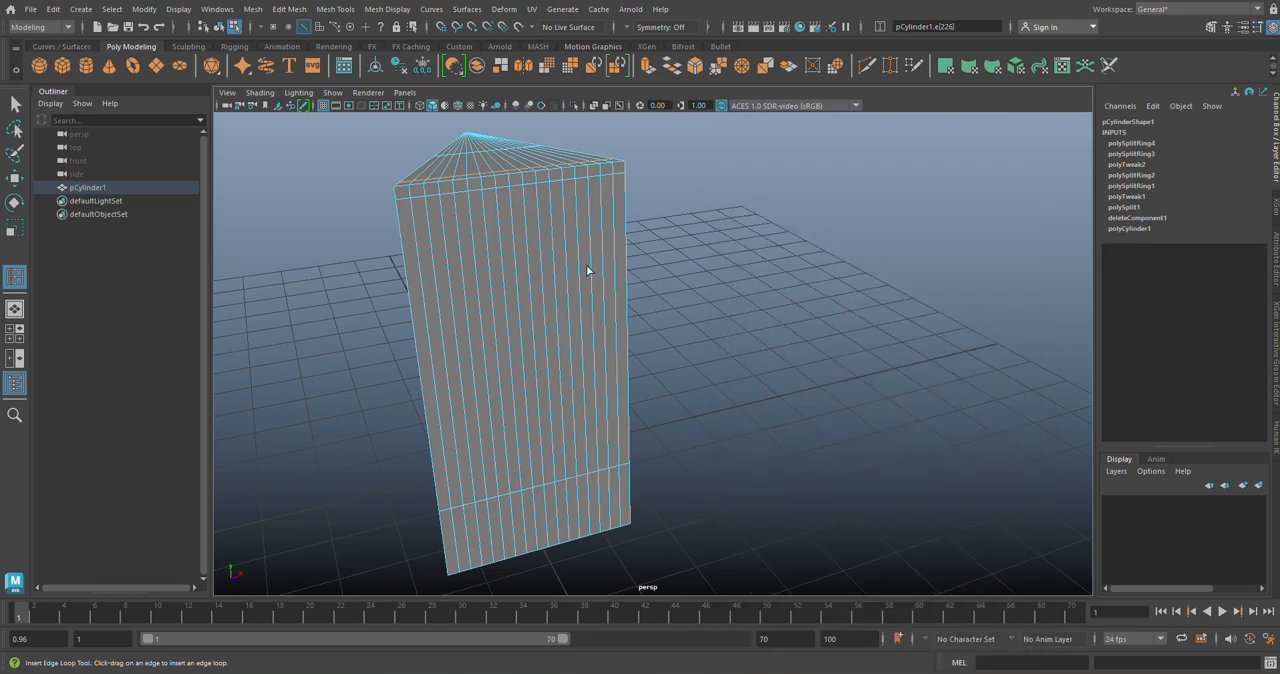
Step: Select the edge loop nearest the wedge's -X side and move it along X toward the corner, adjusting the front edges separately
middle_click_drag(586, 265, 631, 261, "alt")
left_click_drag(631, 261, 3, 152, "alt")
left_click(14, 103)
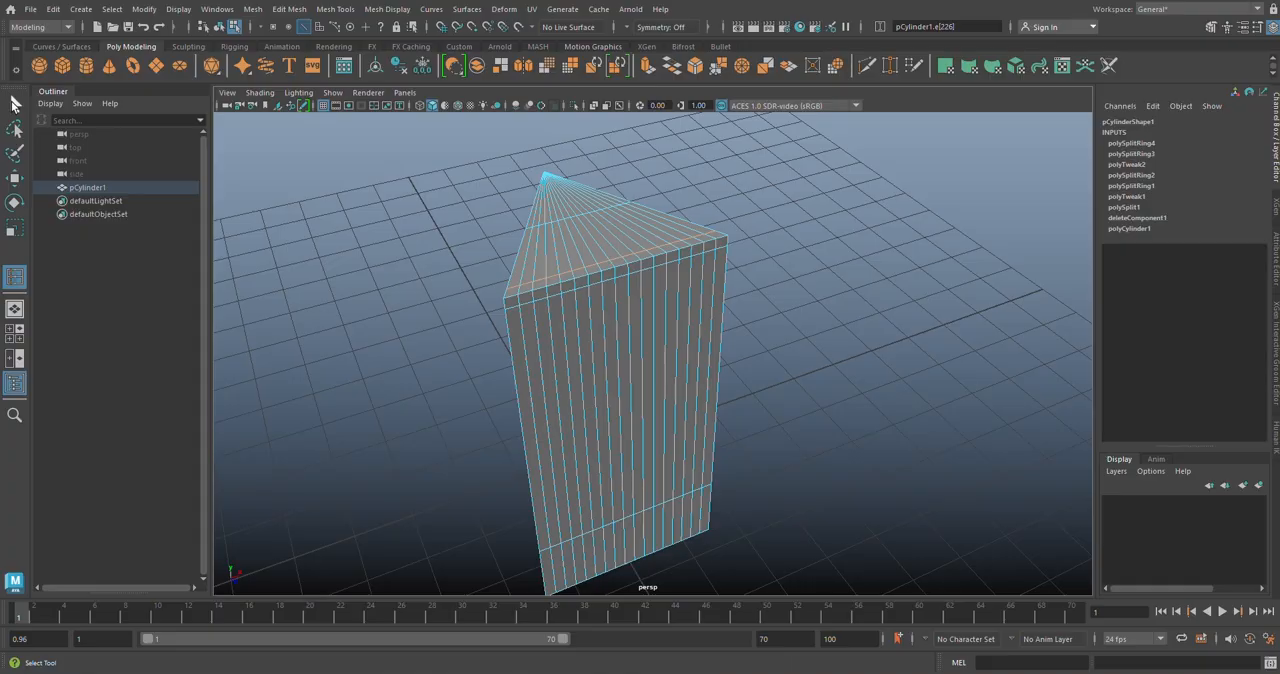
left_click(14, 103)
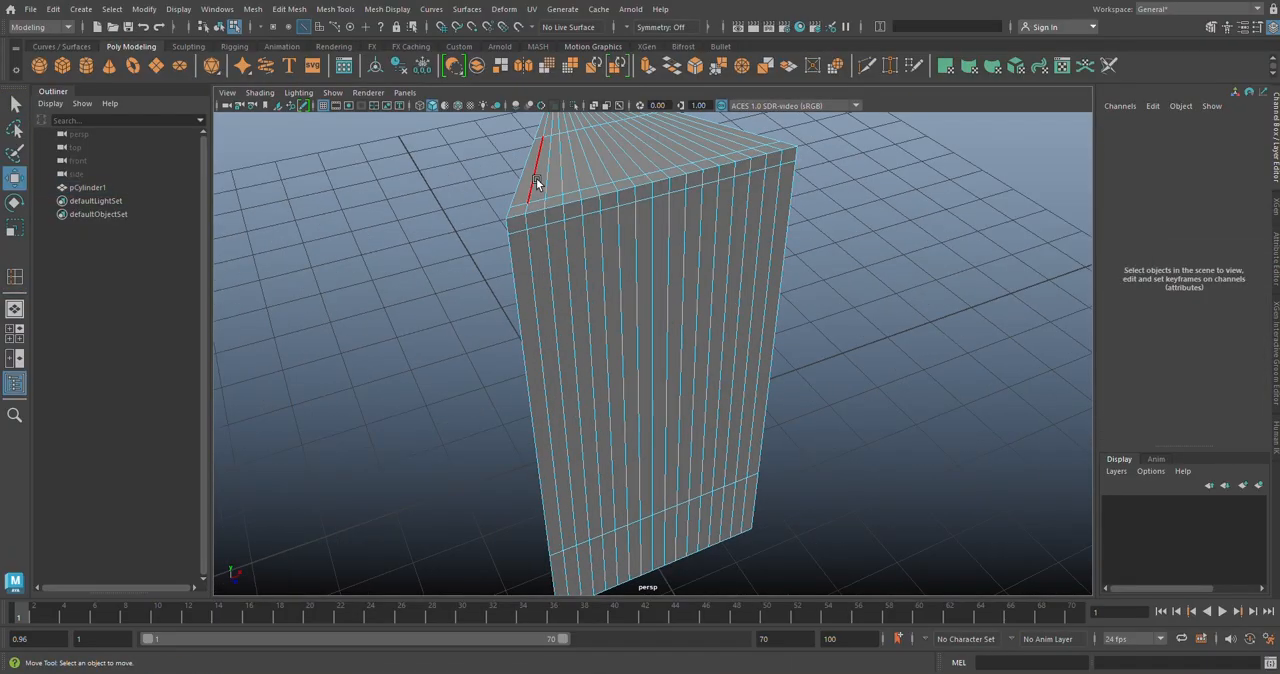
left_click(537, 183)
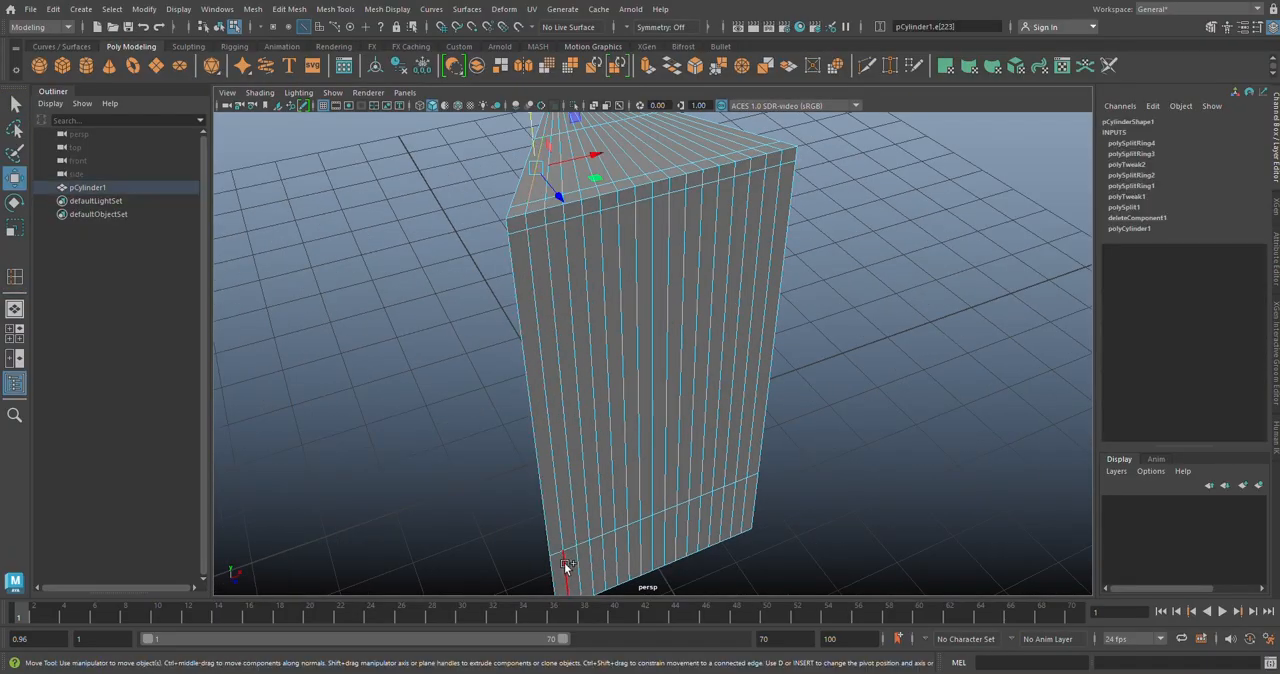
double_click(564, 562, "shift")
left_click_drag(618, 383, 616, 381)
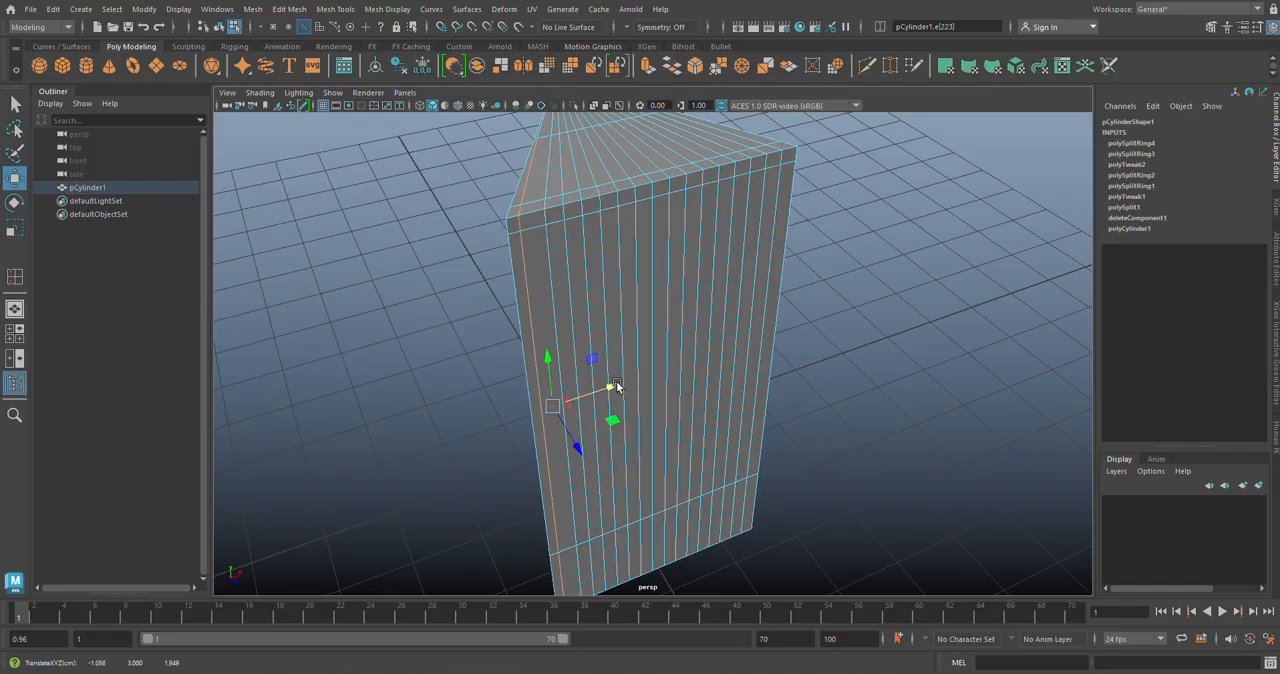
left_click(532, 172, "ctrl")
left_click_drag(611, 429, 606, 424)
Step: Select the edge loop nearest the wedge's +X side and move it along X toward the corner, adjusting the front edges separately
left_click_drag(837, 403, 800, 414, "alt")
left_click(679, 260)
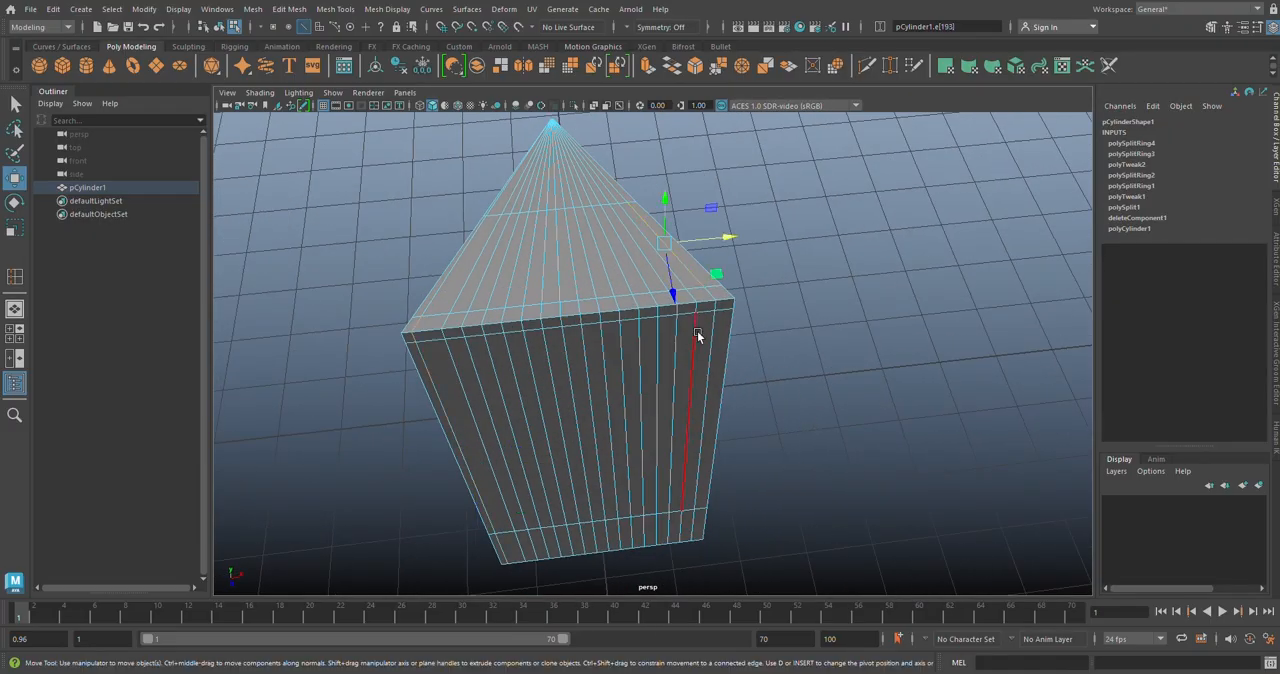
left_click(694, 526)
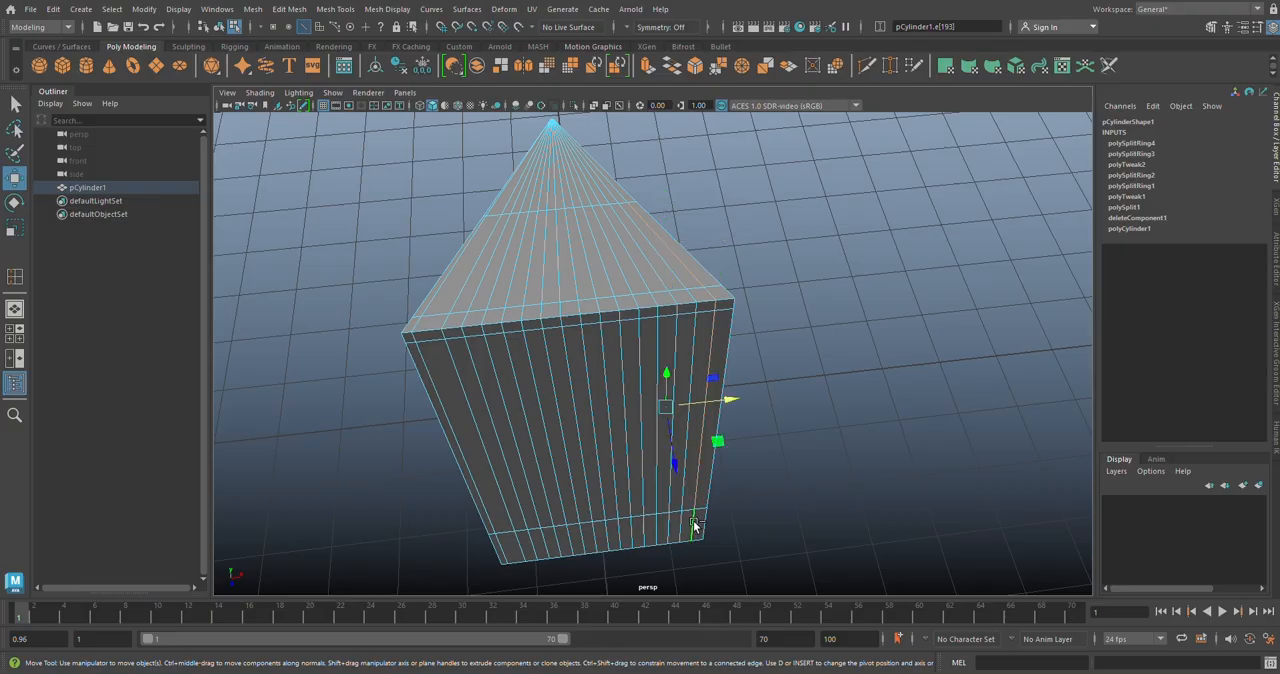
scroll(749, 412, "up", 5)
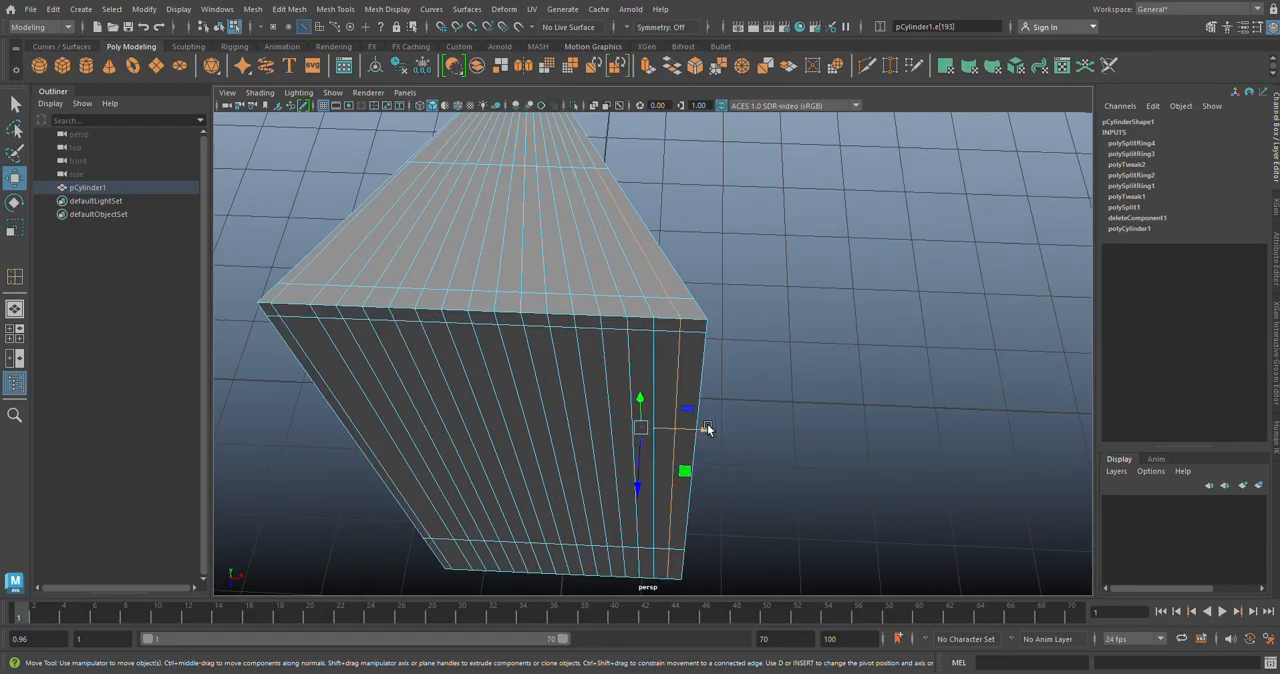
left_click_drag(706, 428, 713, 426)
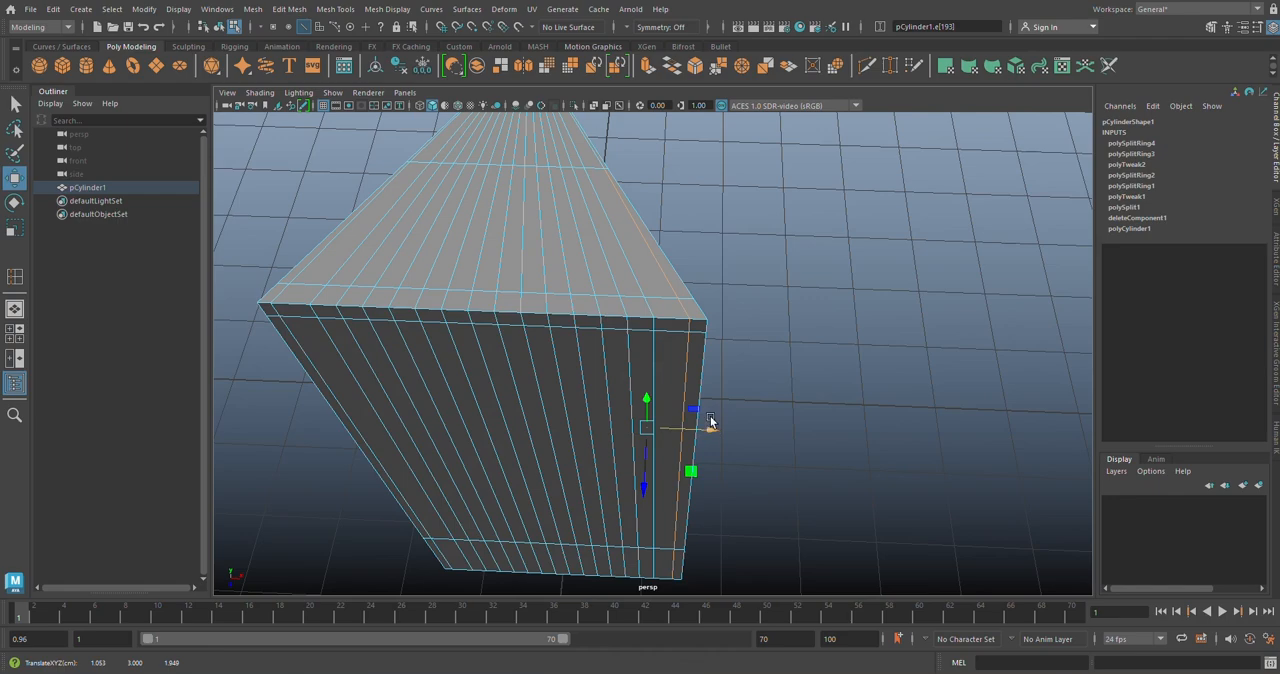
left_click(670, 295)
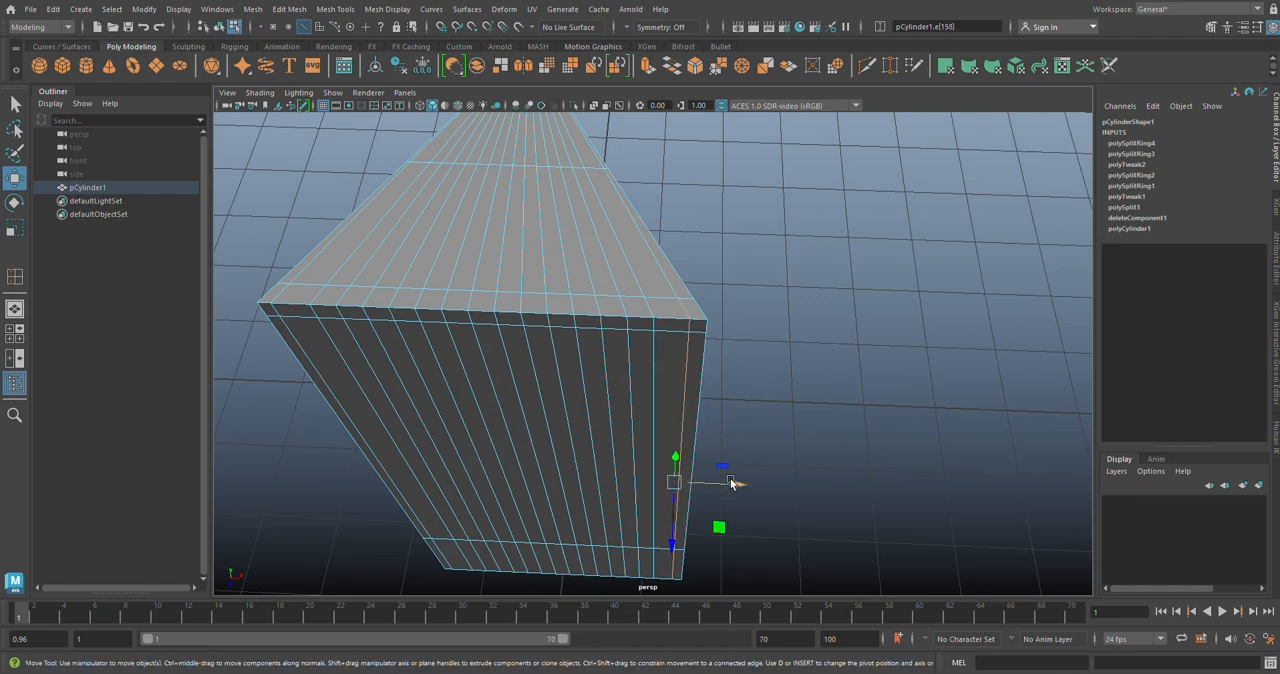
left_click_drag(736, 483, 740, 486)
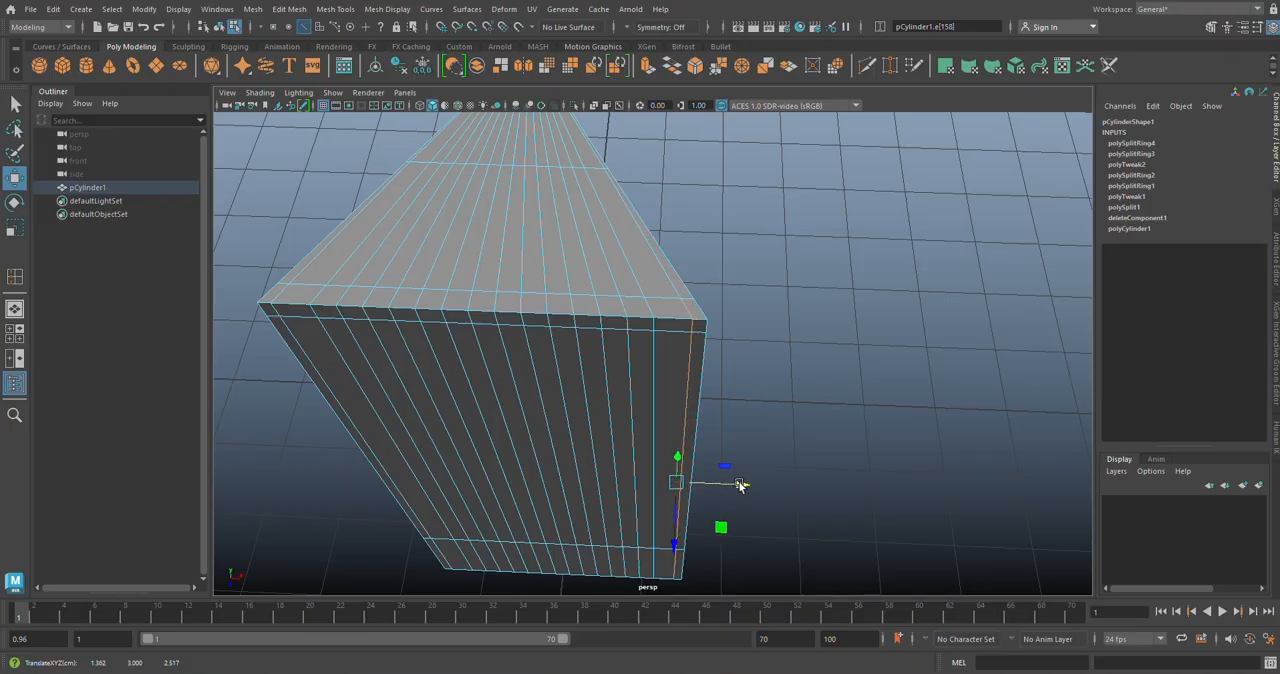
Step: Switch the wedge to face selection and check the slot pattern in the Sheet_Metal.jpg reference image
left_click_drag(655, 452, 606, 300, "alt")
right_click_drag(606, 300, 610, 334)
key("alt+Tab")
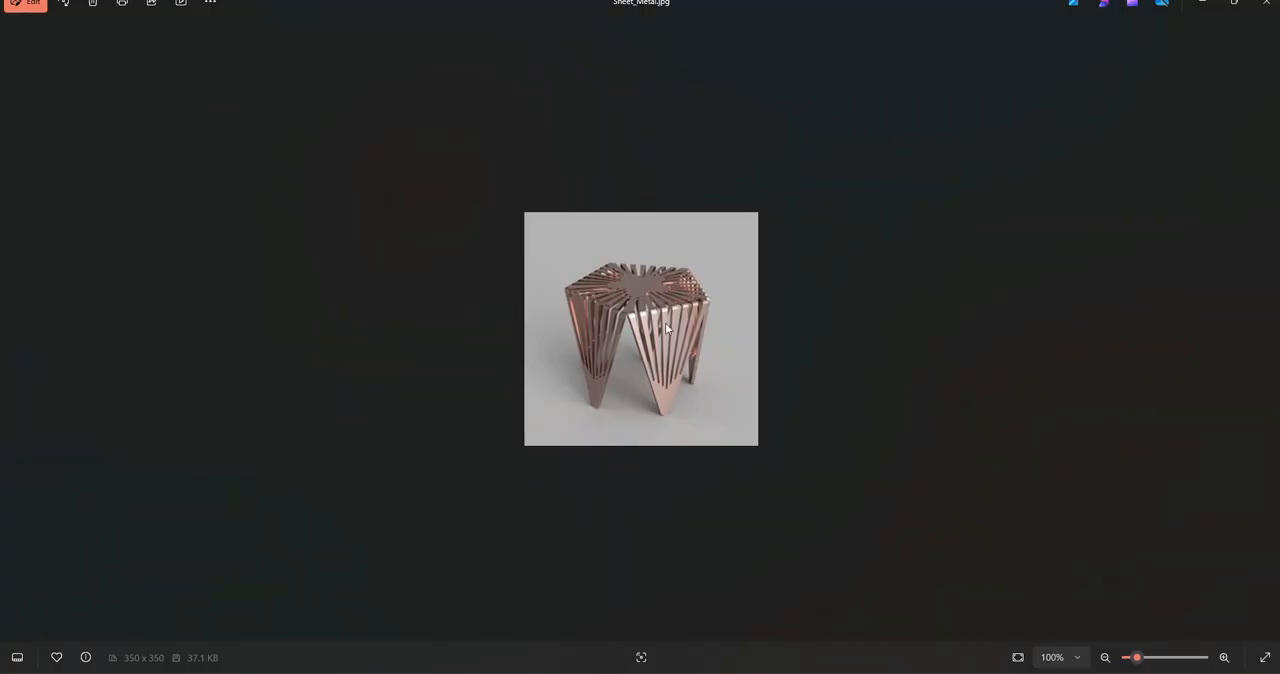
left_click(900, 672)
left_click_drag(808, 432, 781, 417, "alt")
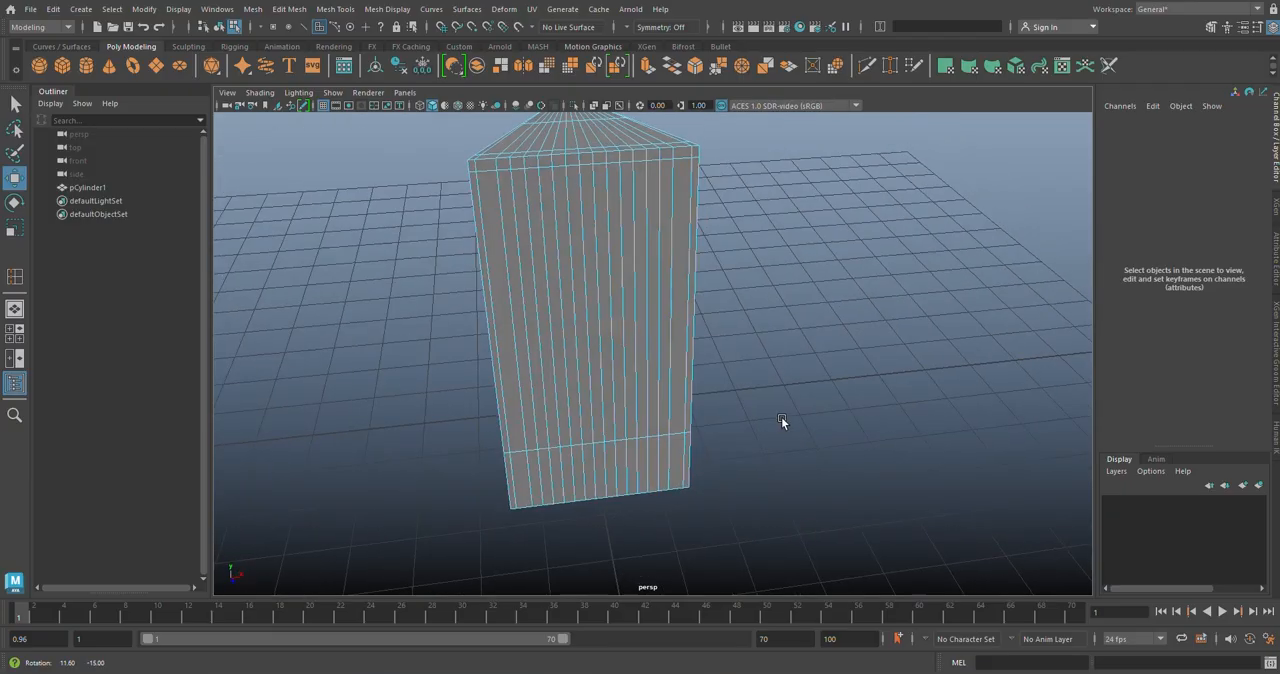
Step: Select every second strip face across the wedge's front and top, leaving out the border strips and the band along the bottom
left_click_drag(569, 376, 566, 216, "alt")
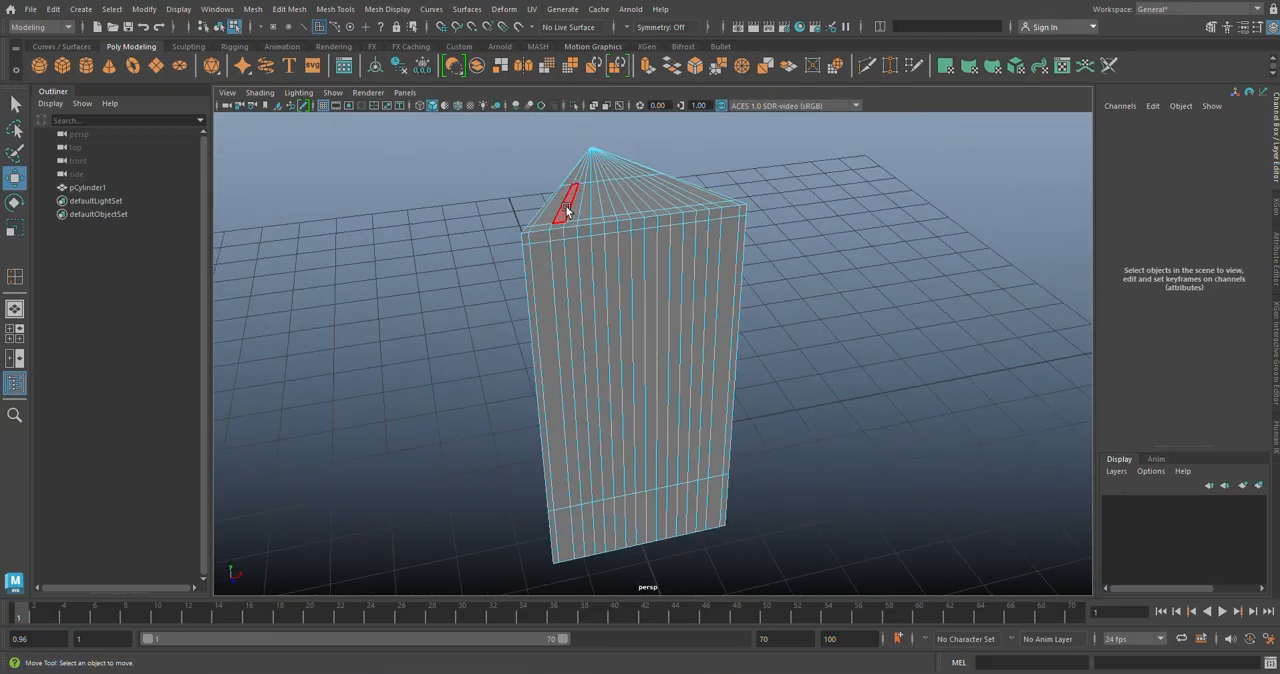
left_click(565, 205)
left_click(560, 305)
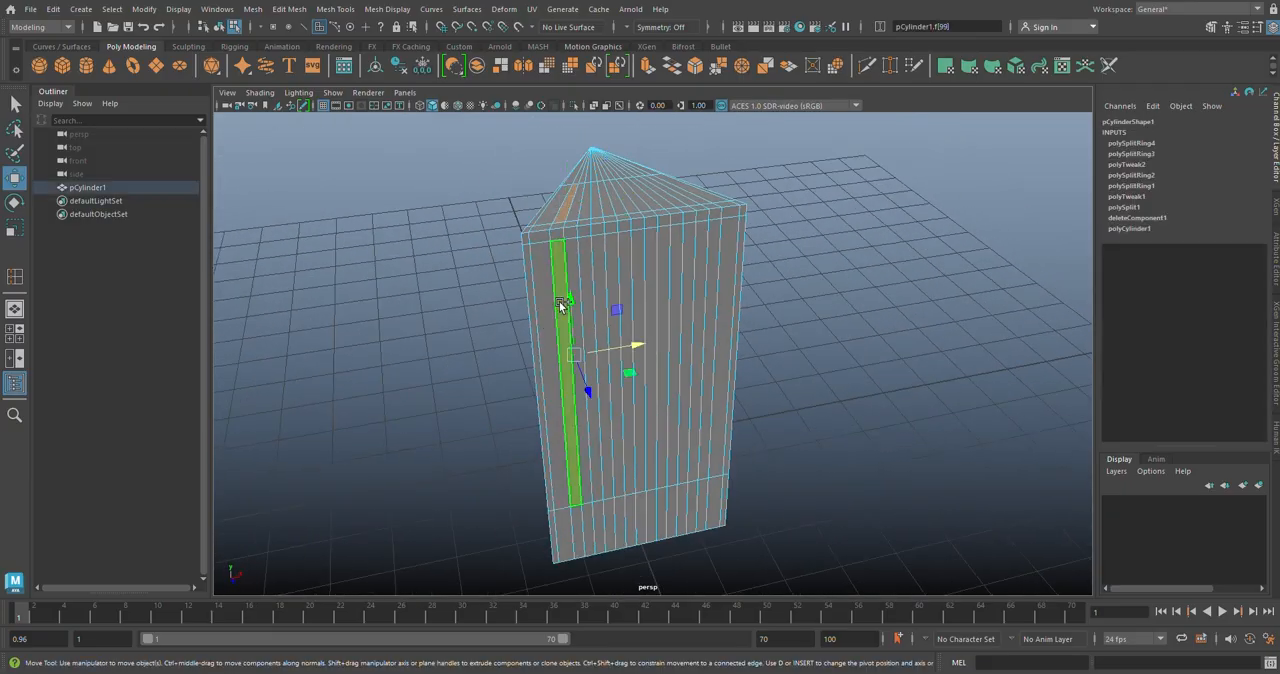
double_click(560, 305, "shift")
left_click(584, 207, "shift")
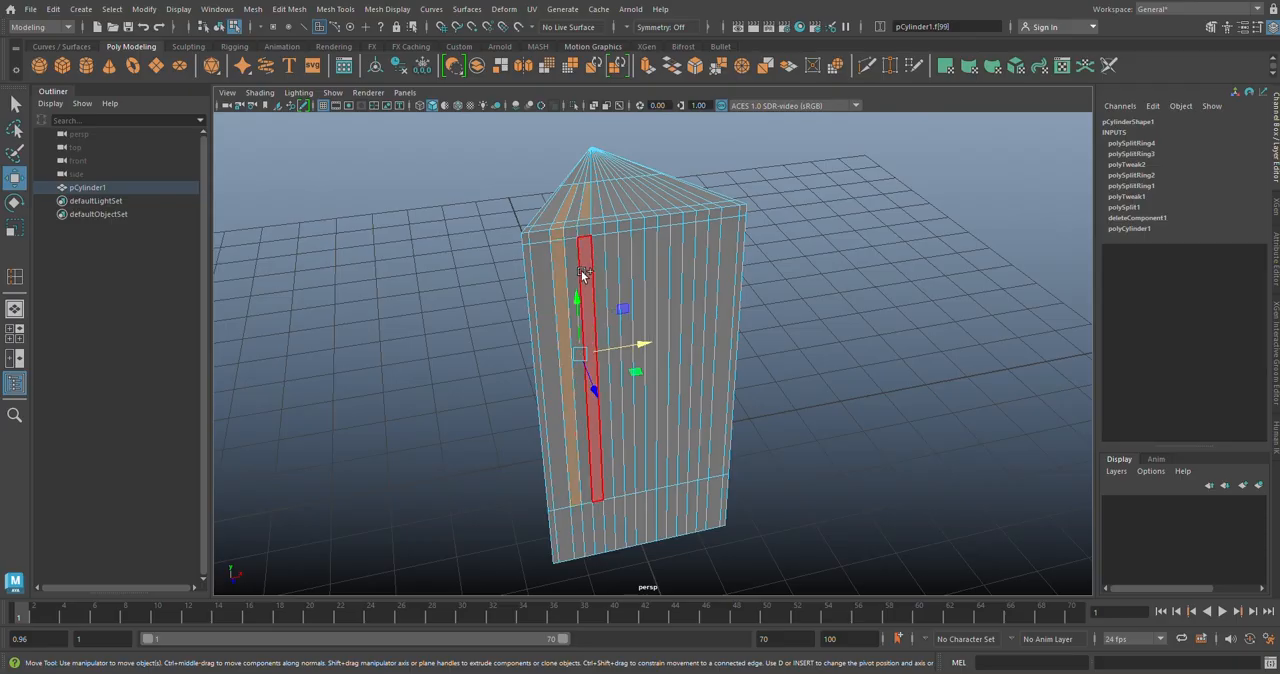
left_click(594, 386, "shift")
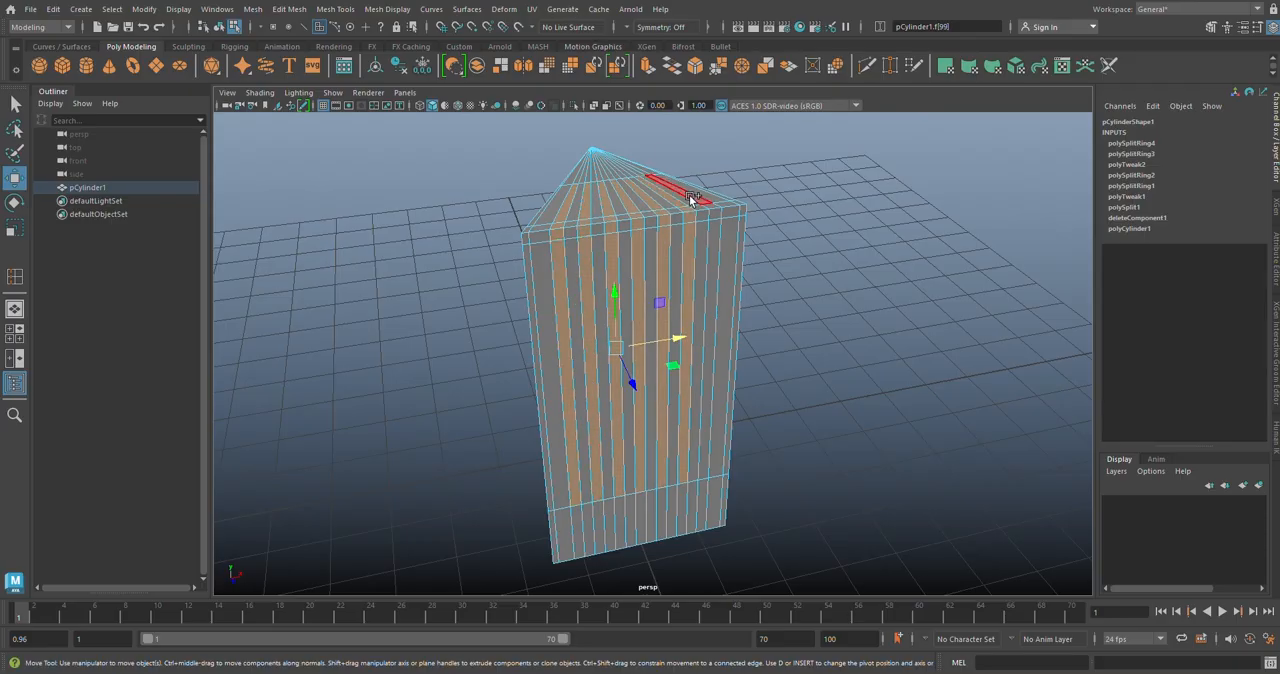
left_click(694, 199, "shift")
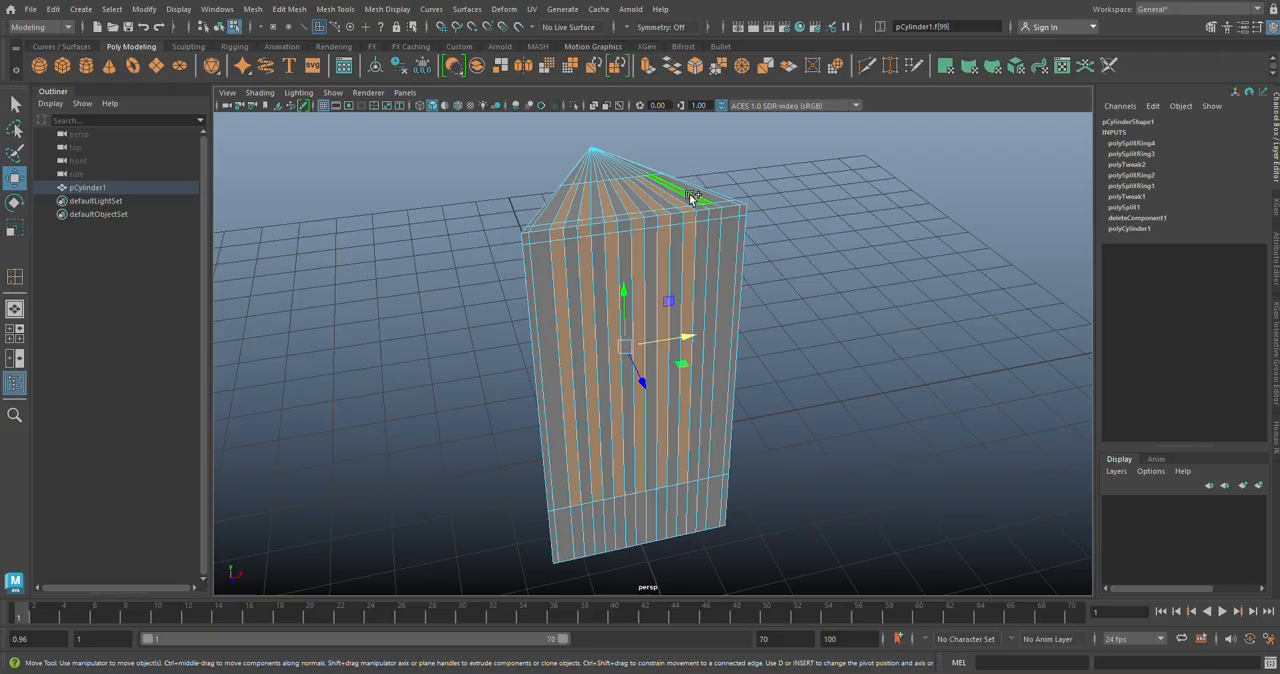
left_click(712, 241, "shift")
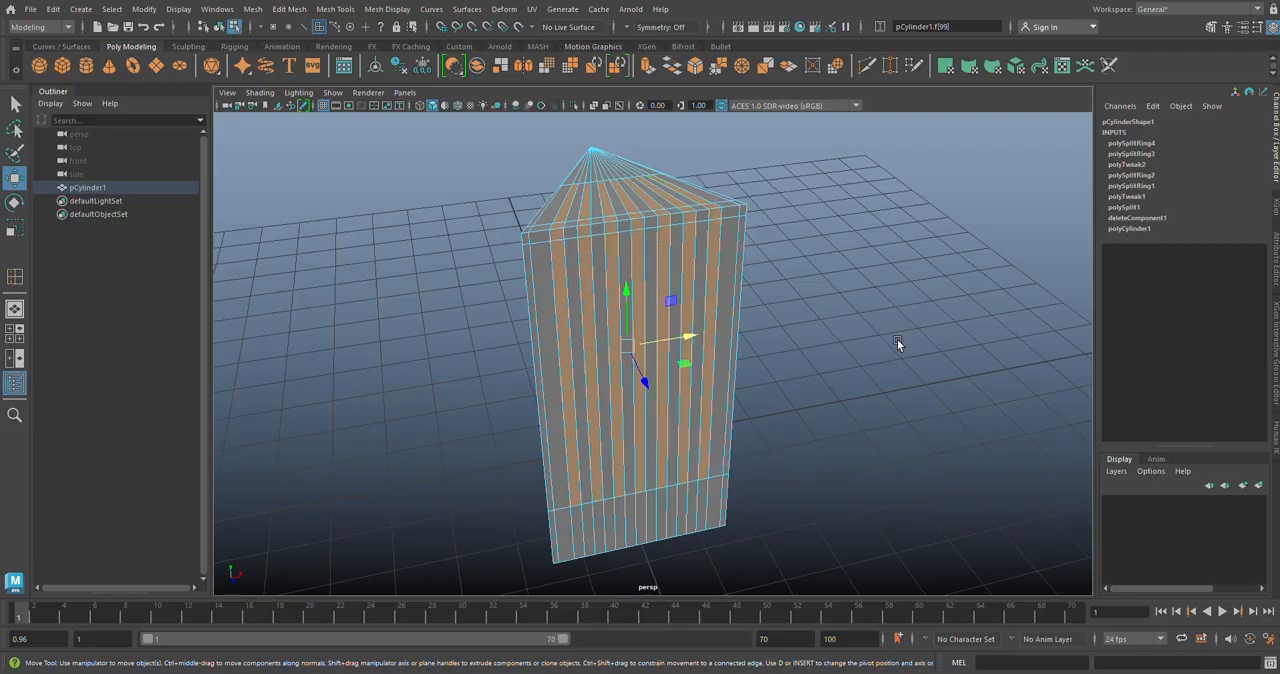
Step: Delete the selected alternating strip faces to open the slots across the wedge's front and top
key("Delete")
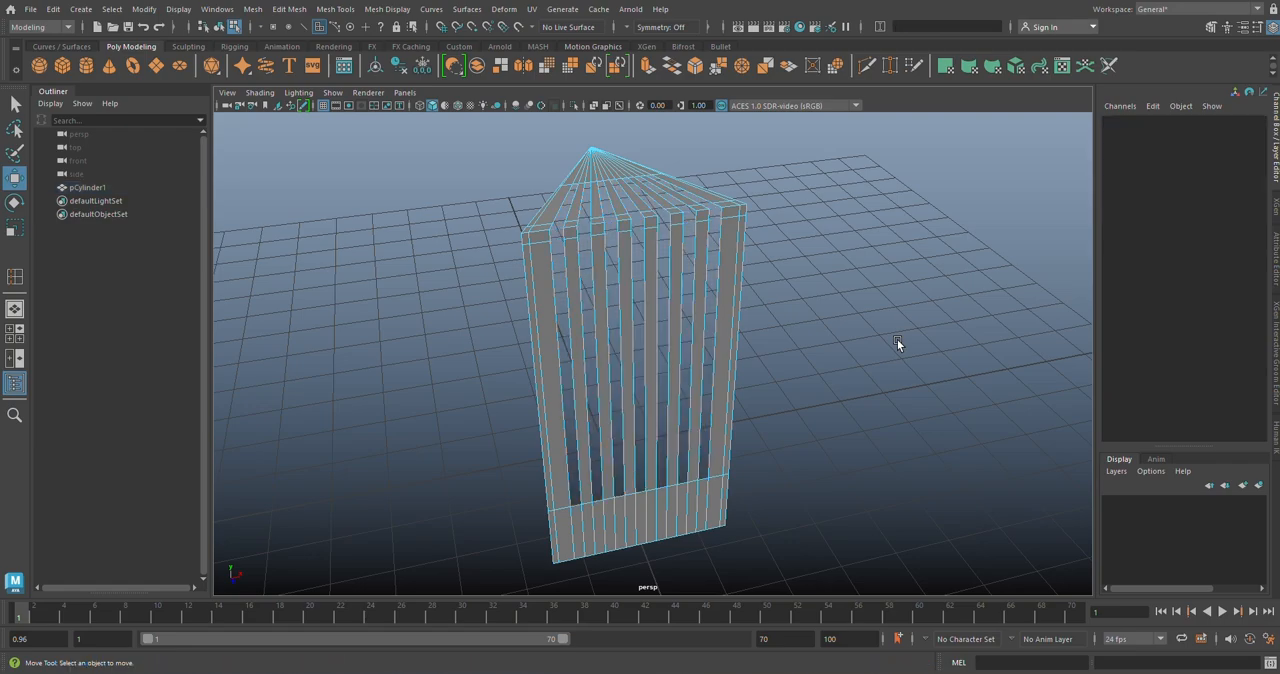
left_click_drag(835, 345, 868, 354, "alt")
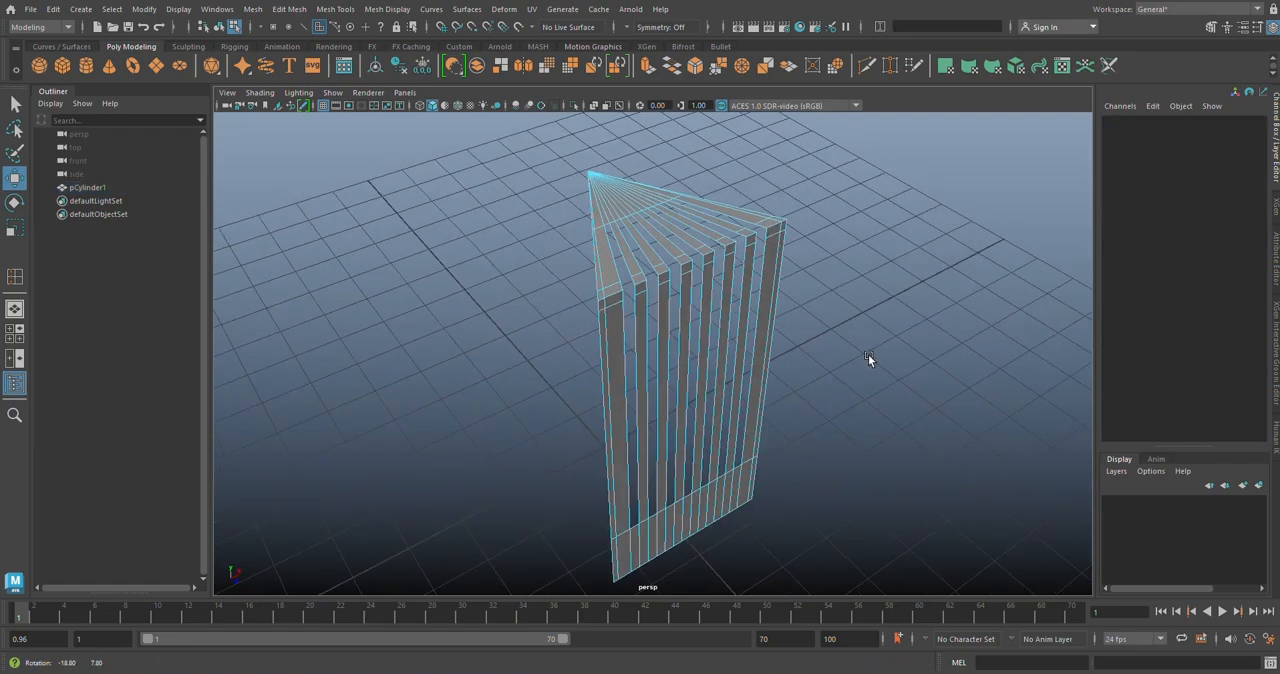
right_click_drag(712, 345, 750, 345, "alt")
middle_click_drag(750, 345, 767, 260, "alt")
left_click_drag(783, 352, 780, 327, "alt")
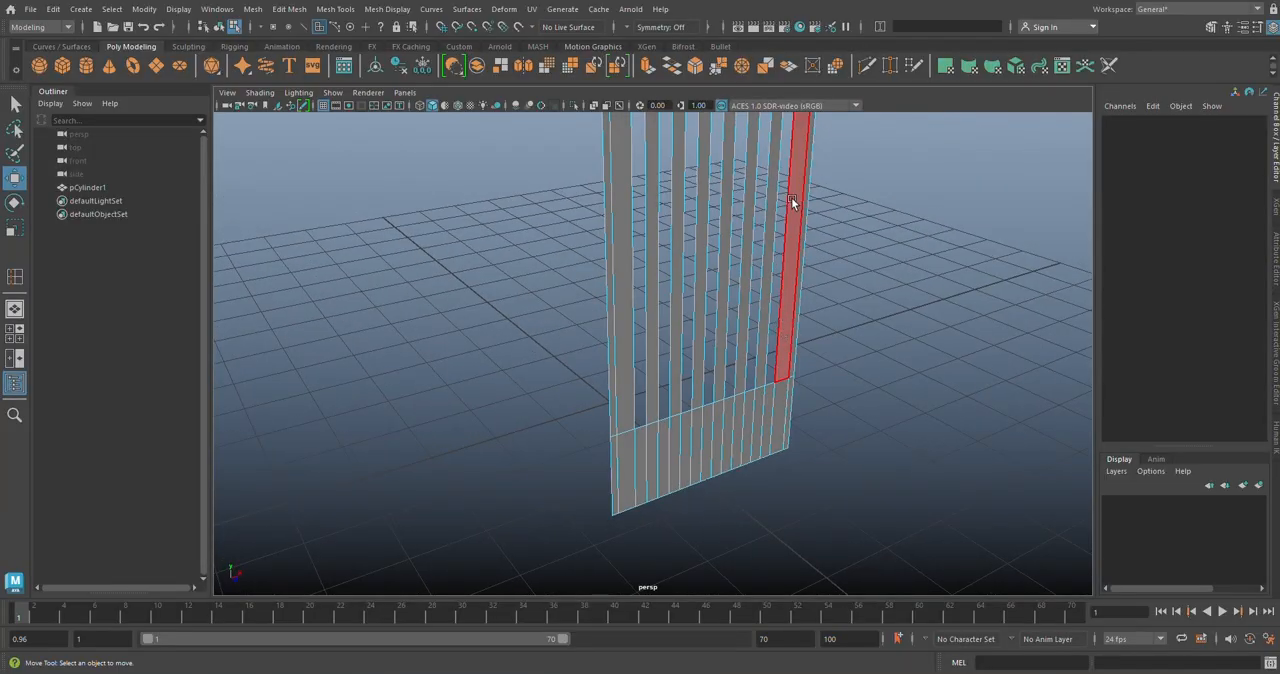
Step: Insert Multi-Cut edge loops across the solid areas, just below the front slots' lower ends and just beyond the top slots' inner ends
left_click(865, 72)
scroll(677, 423, "up", 2)
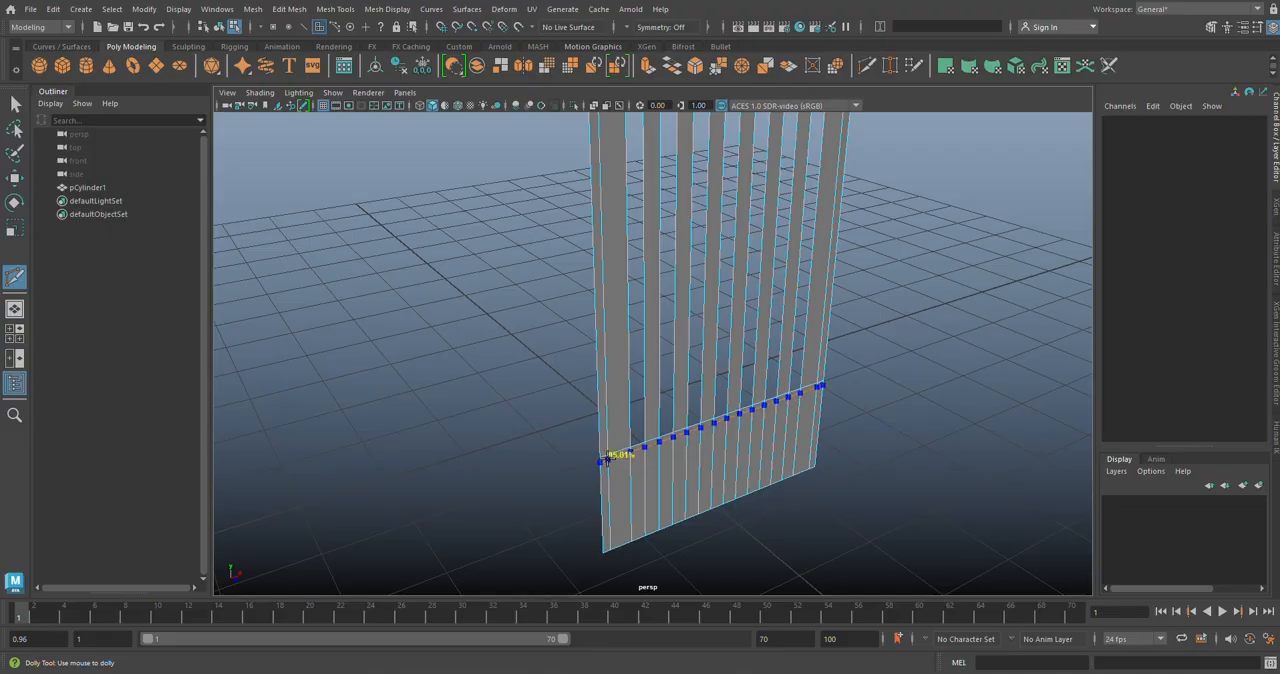
left_click(607, 459, "ctrl")
middle_click_drag(718, 388, 727, 486, "alt")
left_click_drag(727, 486, 722, 406, "alt")
scroll(722, 406, "up", 3)
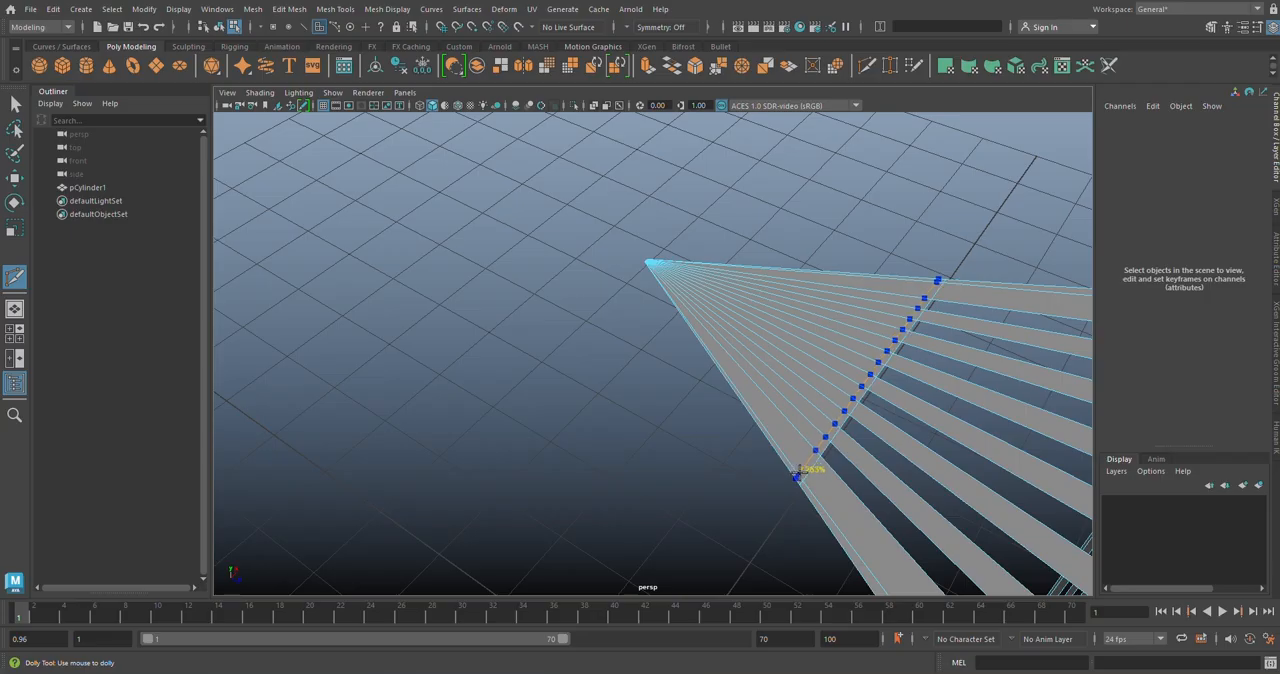
left_click(797, 476)
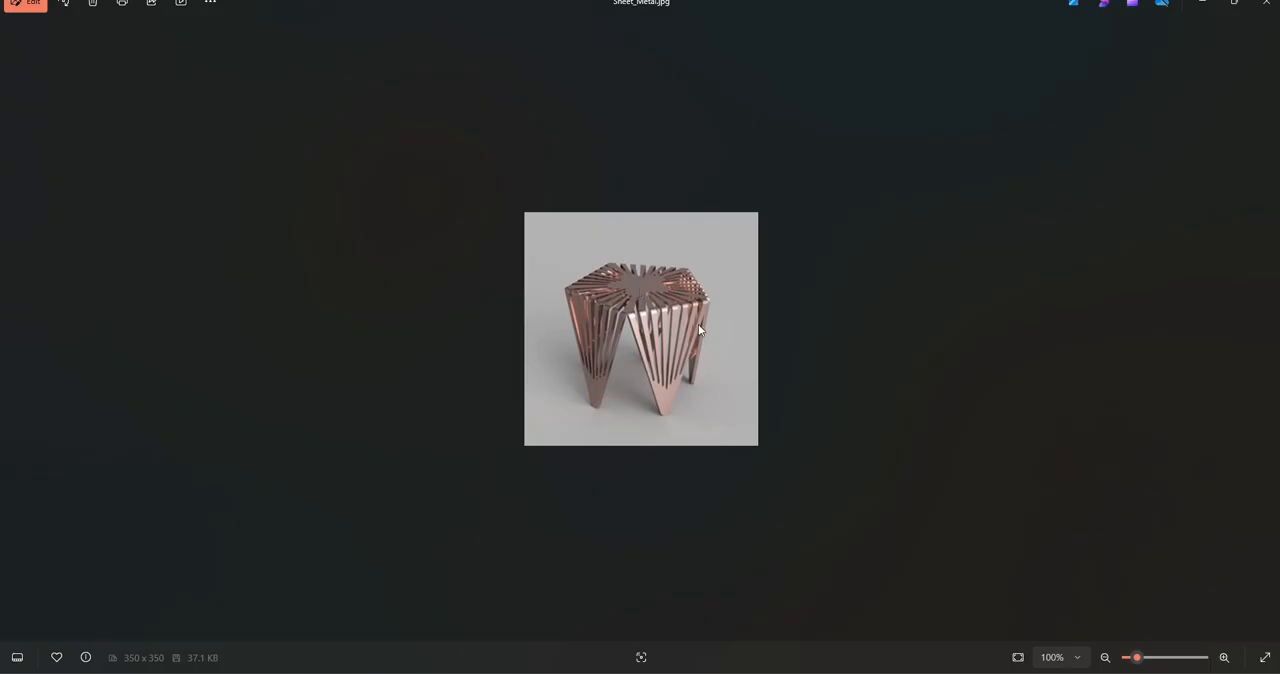
Step: In the front view, raise both vertex rows at the slots' lower ends along Y, leaving the centre slot's vertices in place
left_click(700, 615)
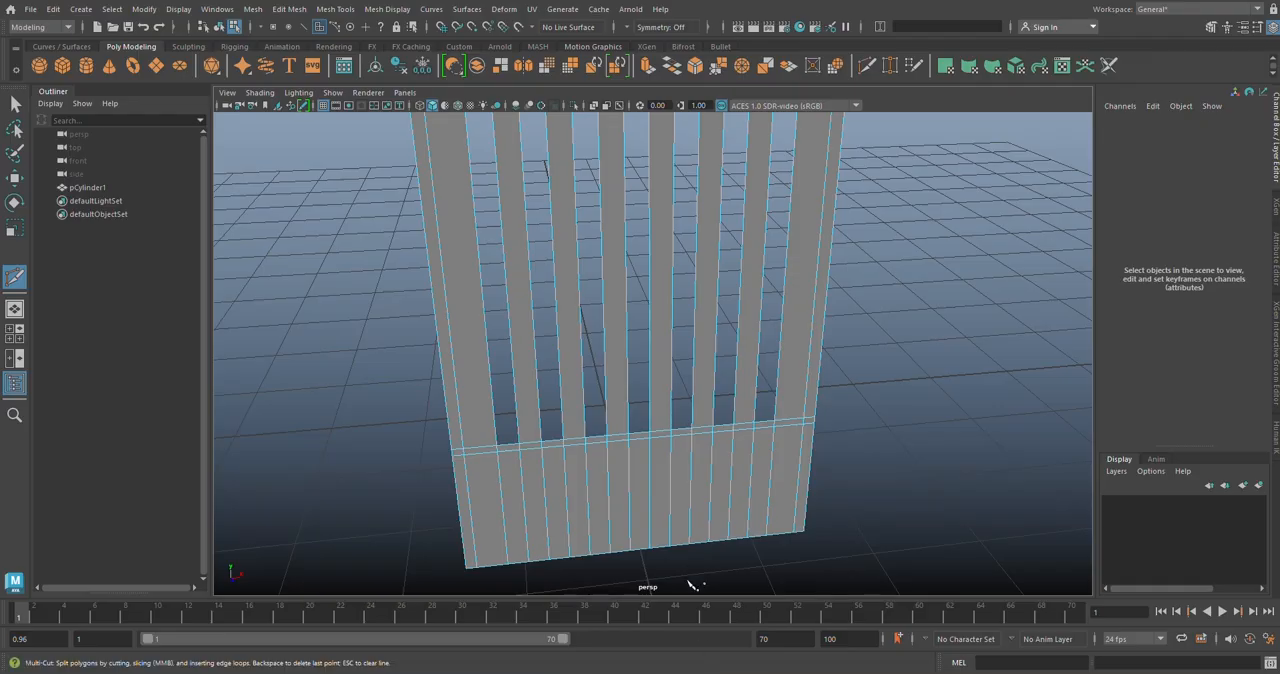
key("space")
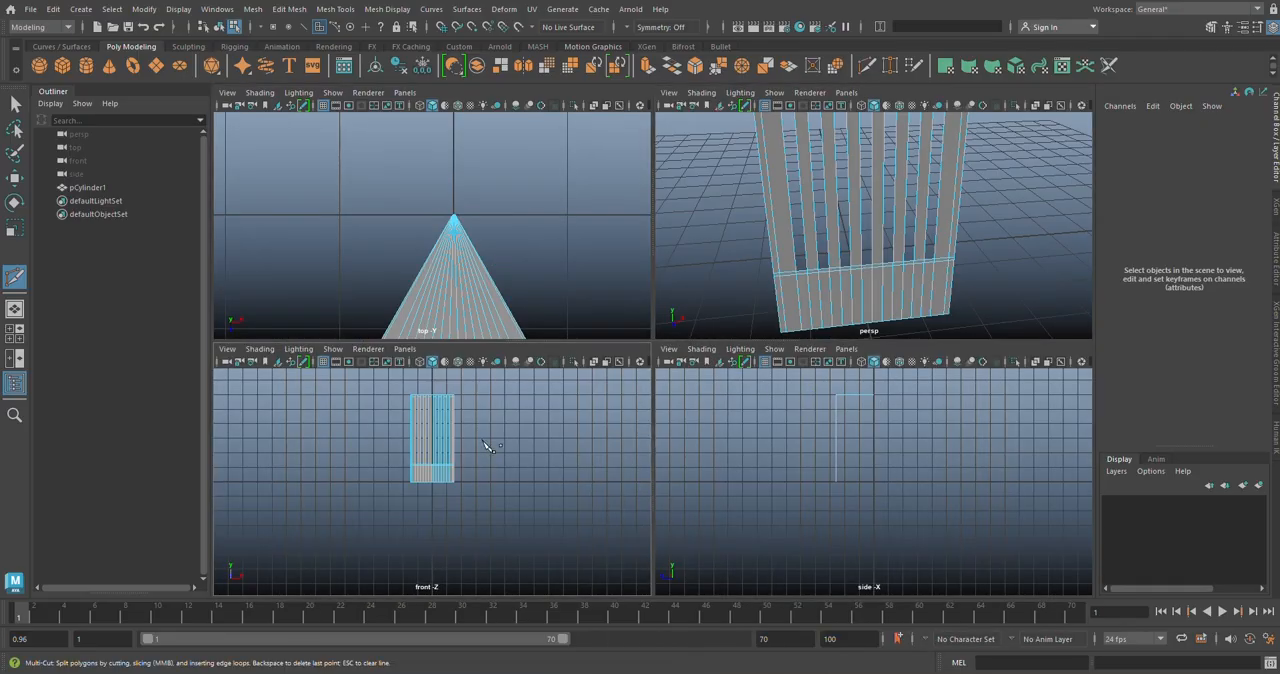
key("space")
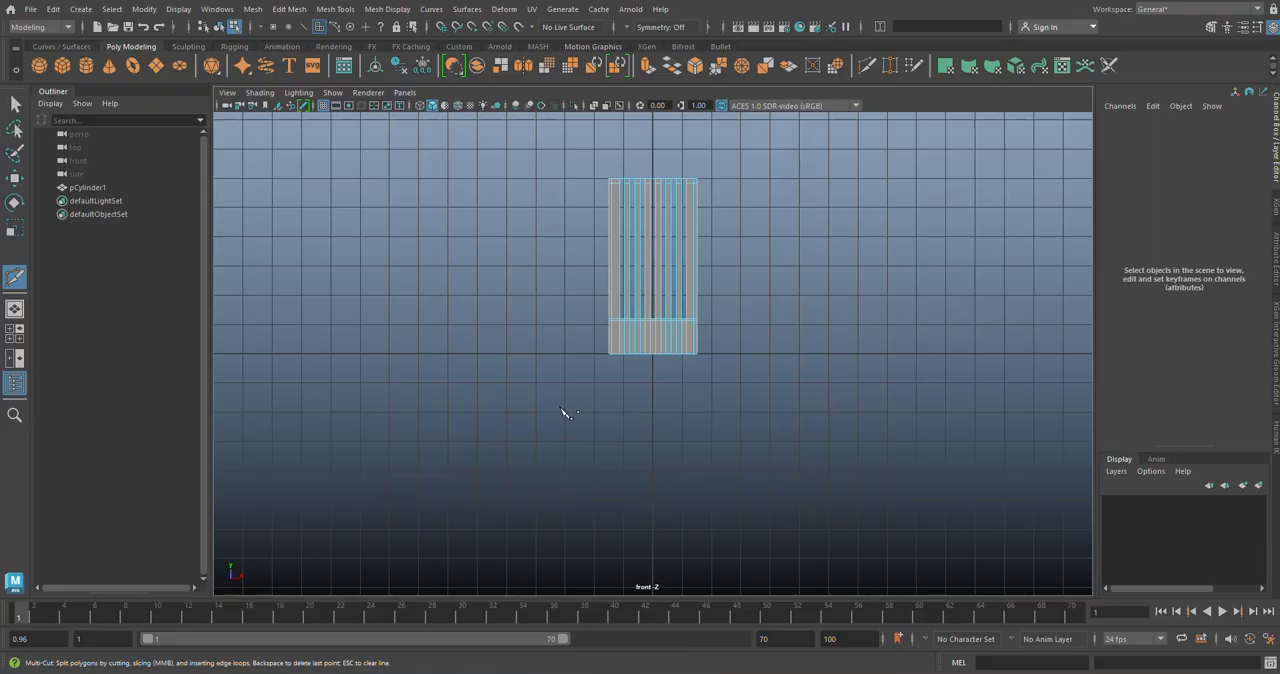
left_click(15, 104)
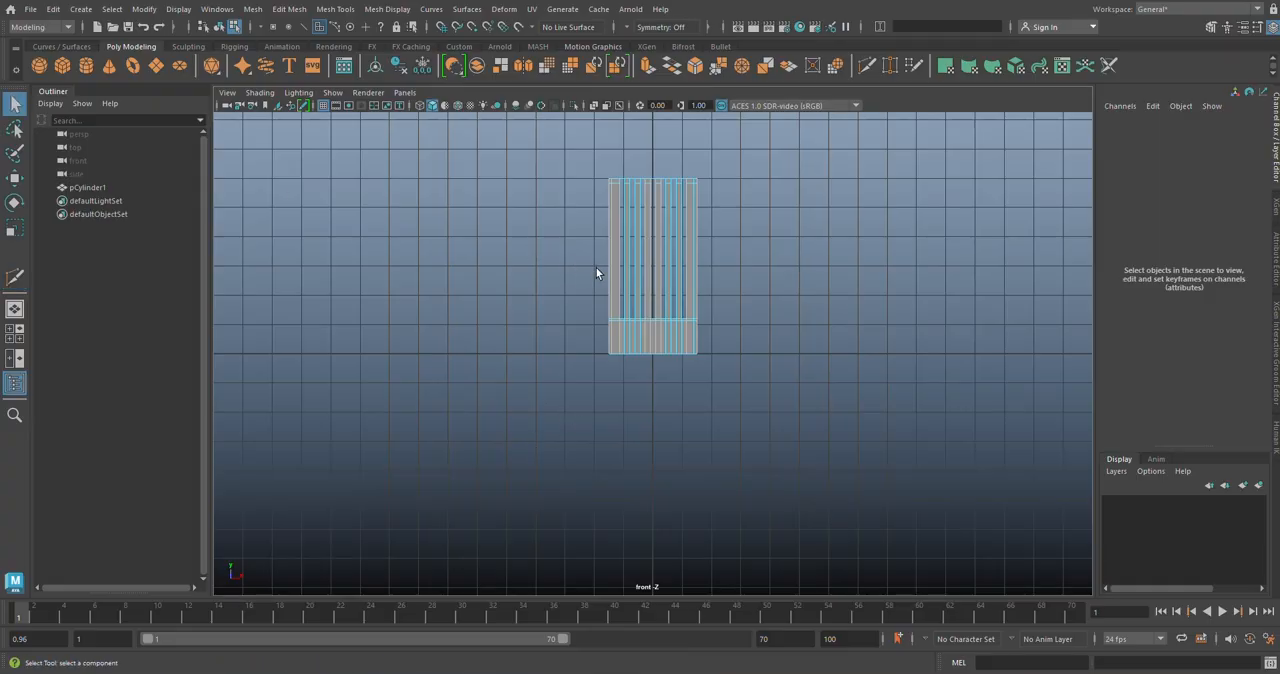
scroll(590, 290, "up", 4)
scroll(620, 440, "up", 3)
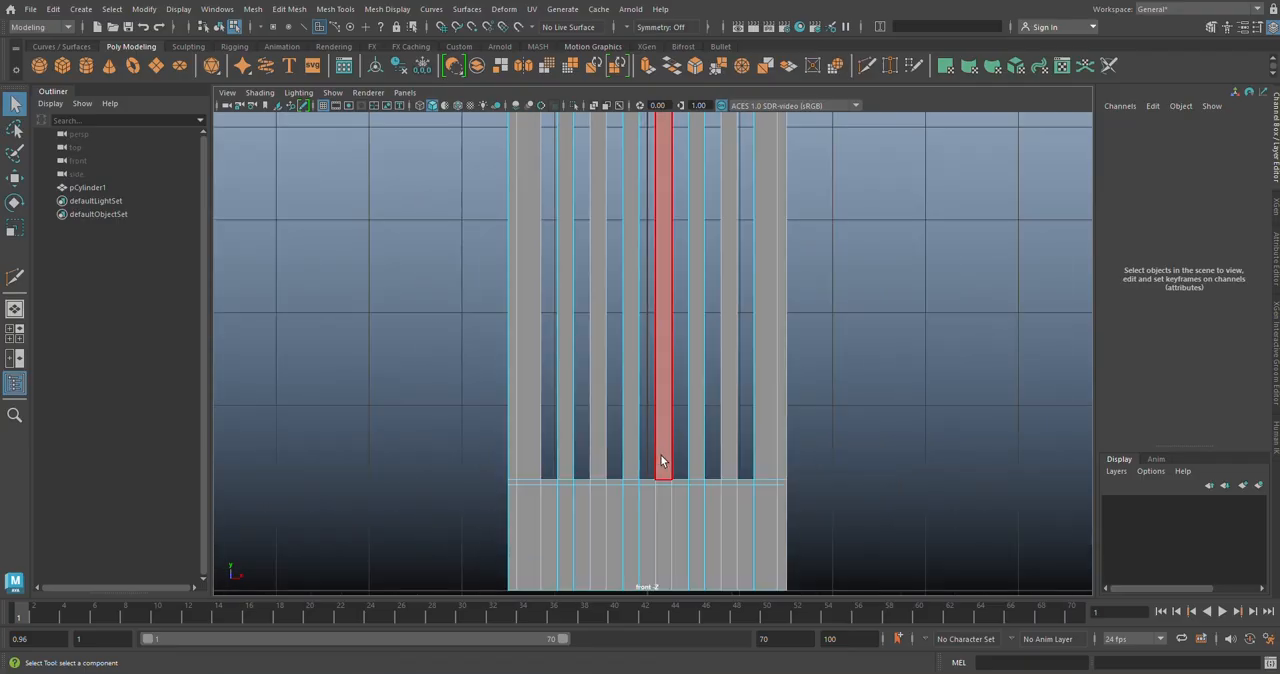
right_click_drag(661, 456, 617, 293)
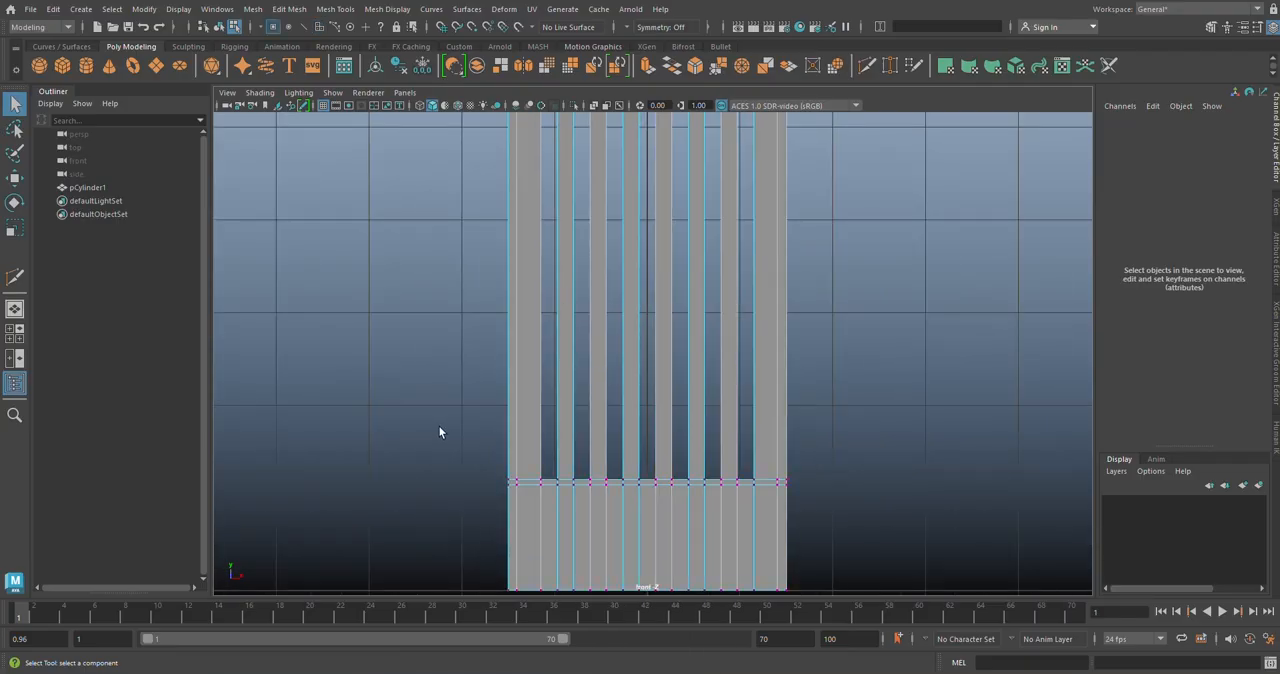
left_click_drag(446, 431, 874, 516)
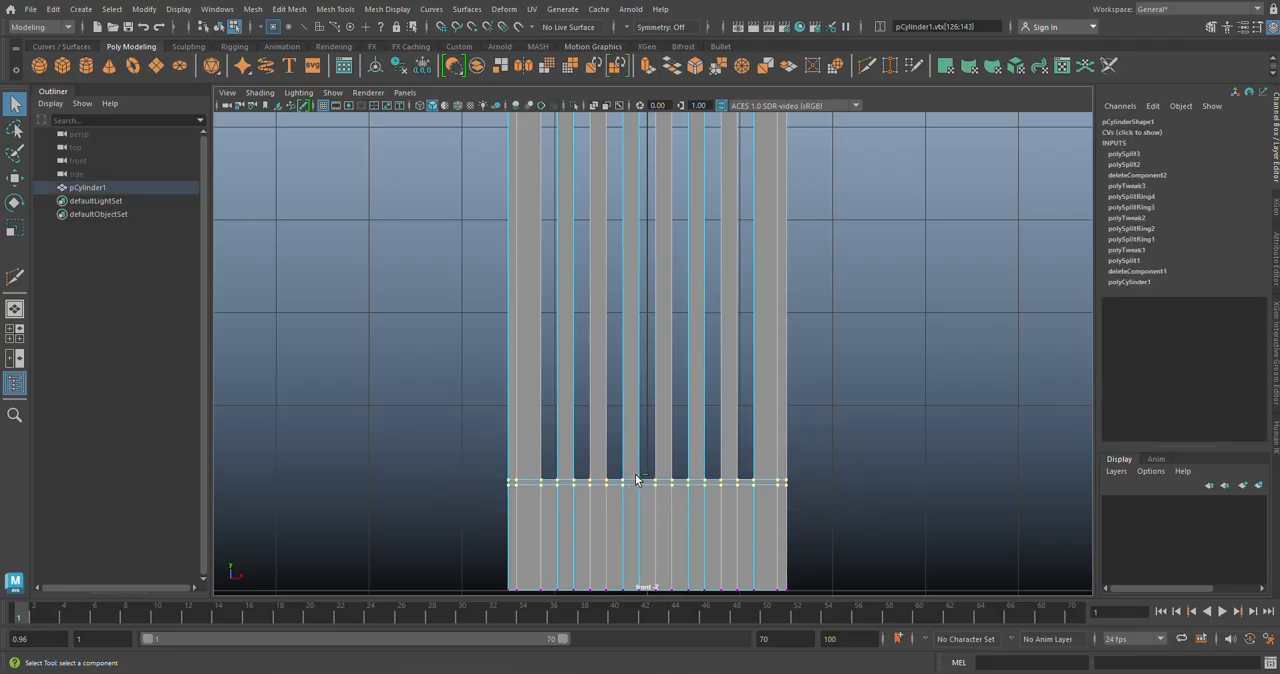
left_click_drag(638, 474, 660, 495)
key("w")
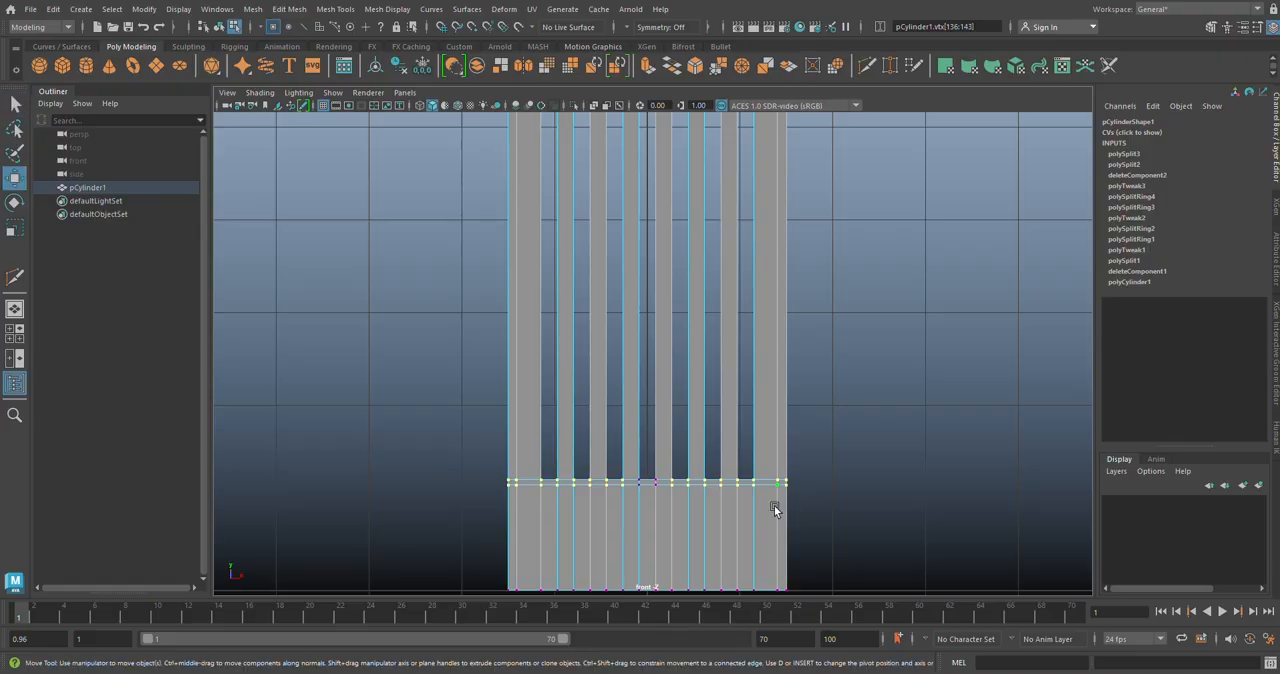
left_click_drag(651, 422, 647, 407)
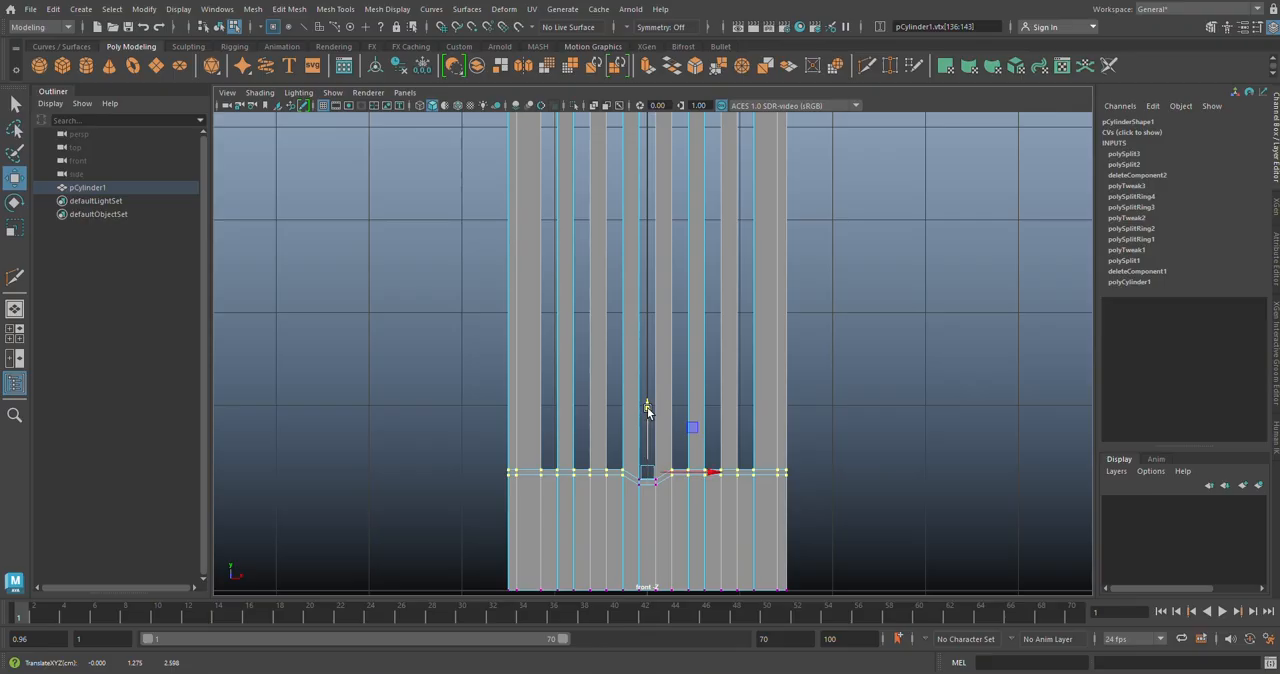
Step: Drop the next vertices outward from the selection on each side and raise the remaining ones along Y, stepping the slot ends twice more
left_click_drag(599, 454, 690, 489)
left_click_drag(649, 408, 649, 402)
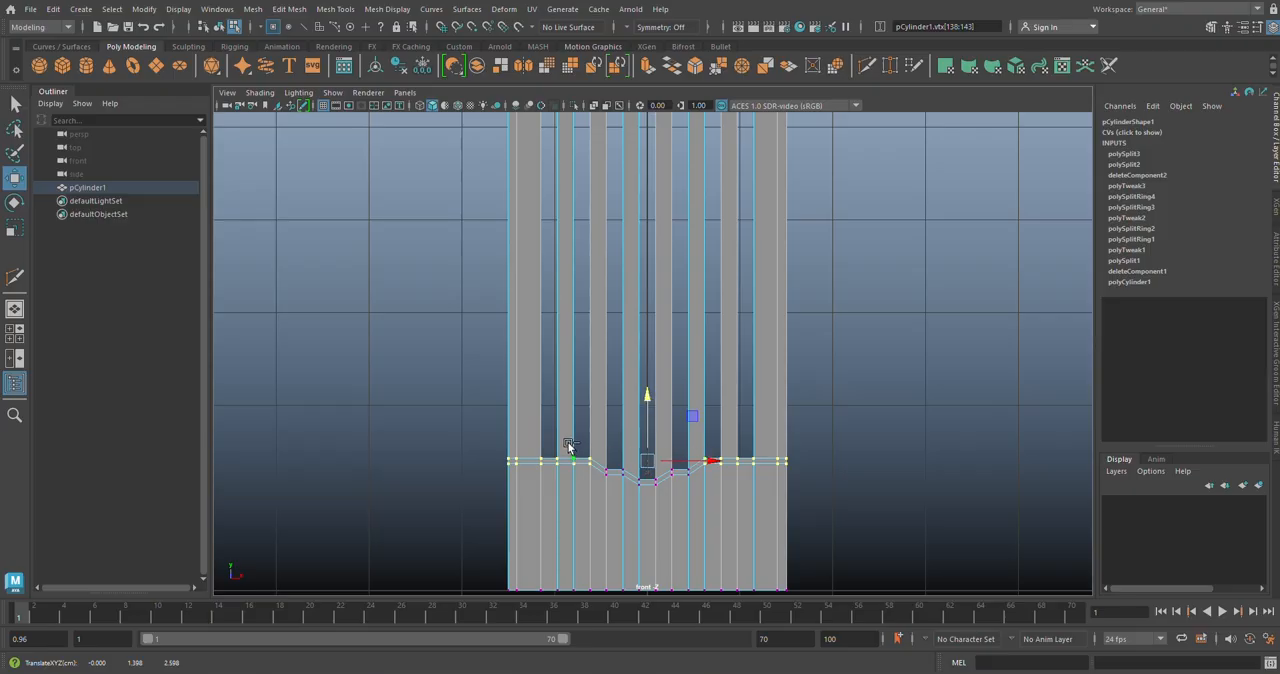
left_click_drag(567, 445, 728, 483, "ctrl")
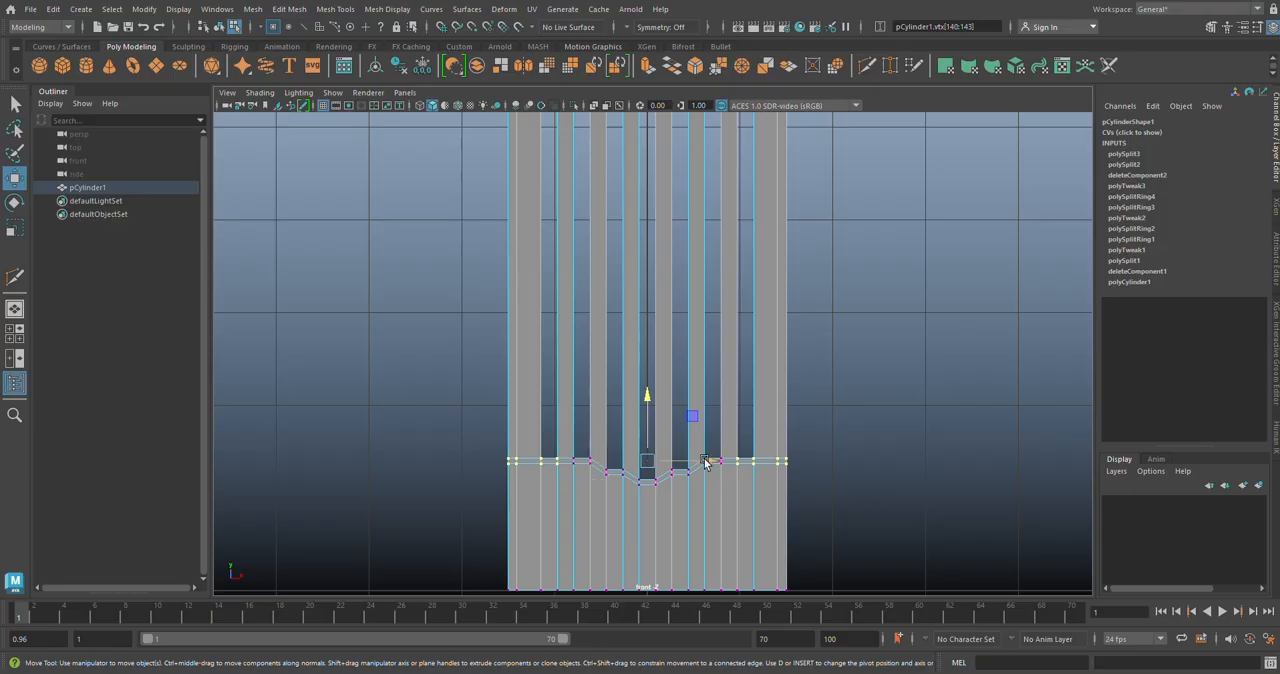
left_click_drag(648, 401, 647, 385)
Step: In the top view, select both vertex rows at the slots' inner ends except the centre slot's and move them along Z toward the front
key("space")
key("space")
middle_click_drag(676, 487, 639, 270, "alt")
middle_click_drag(645, 373, 637, 315, "alt")
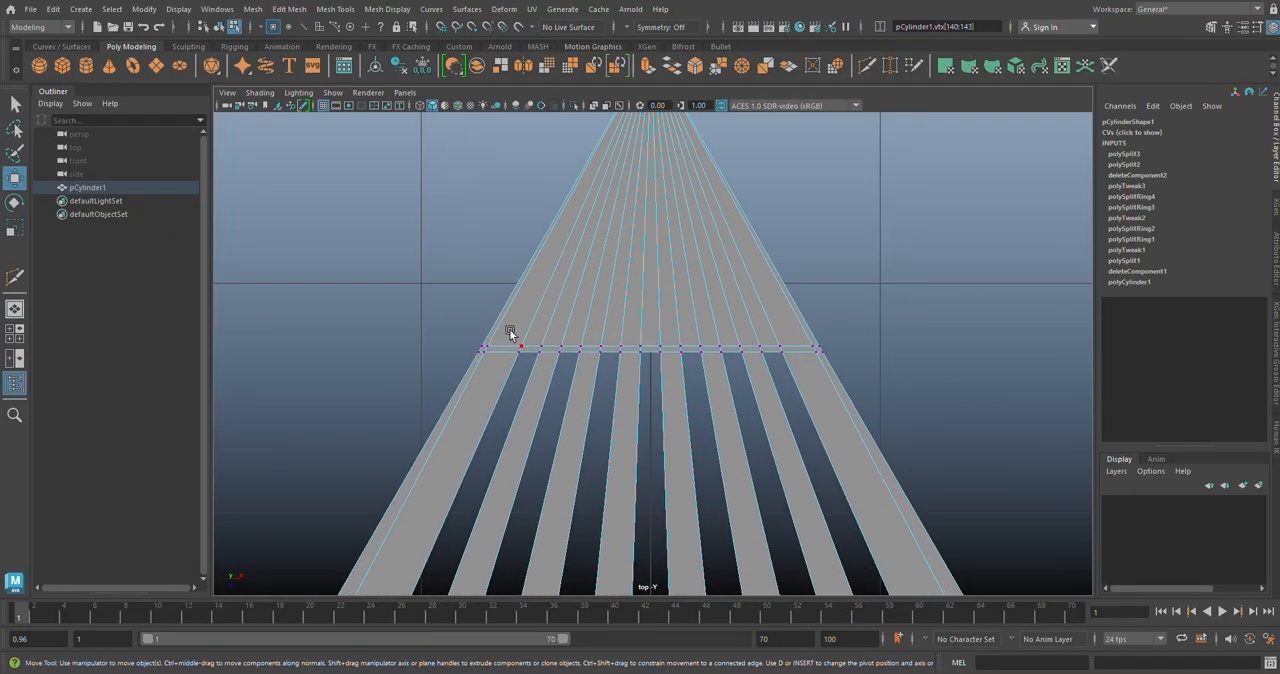
left_click_drag(457, 322, 622, 362)
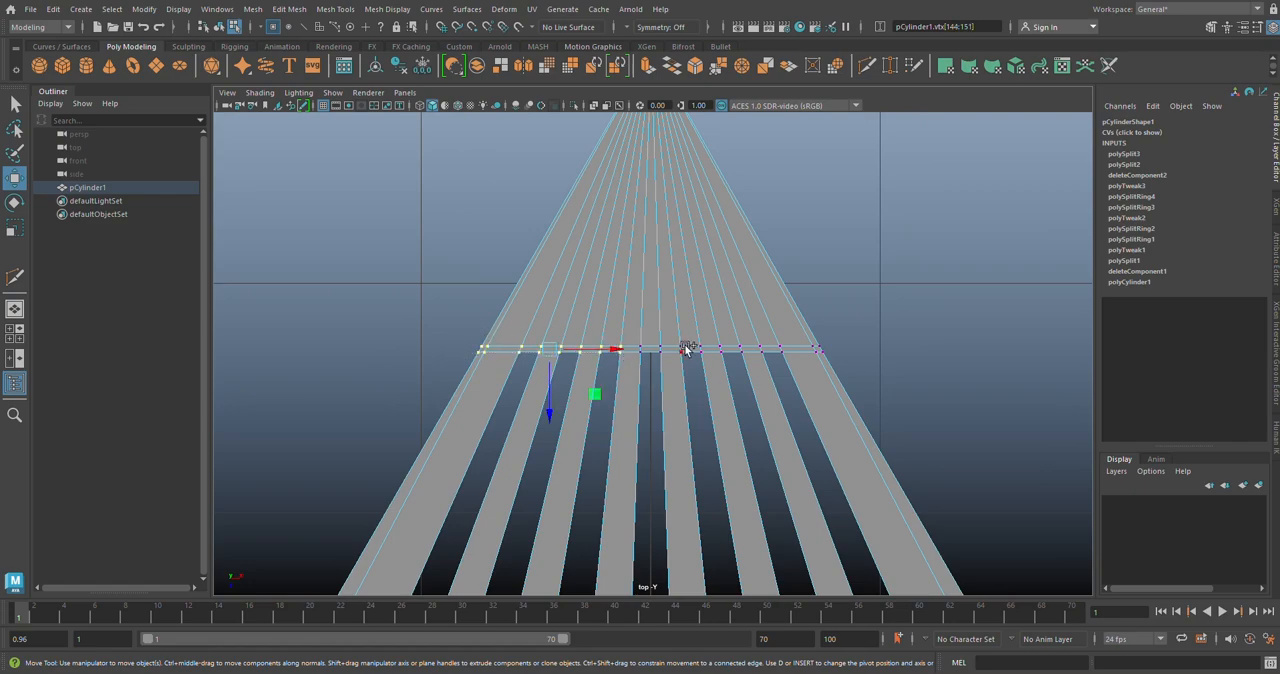
left_click_drag(669, 323, 872, 373)
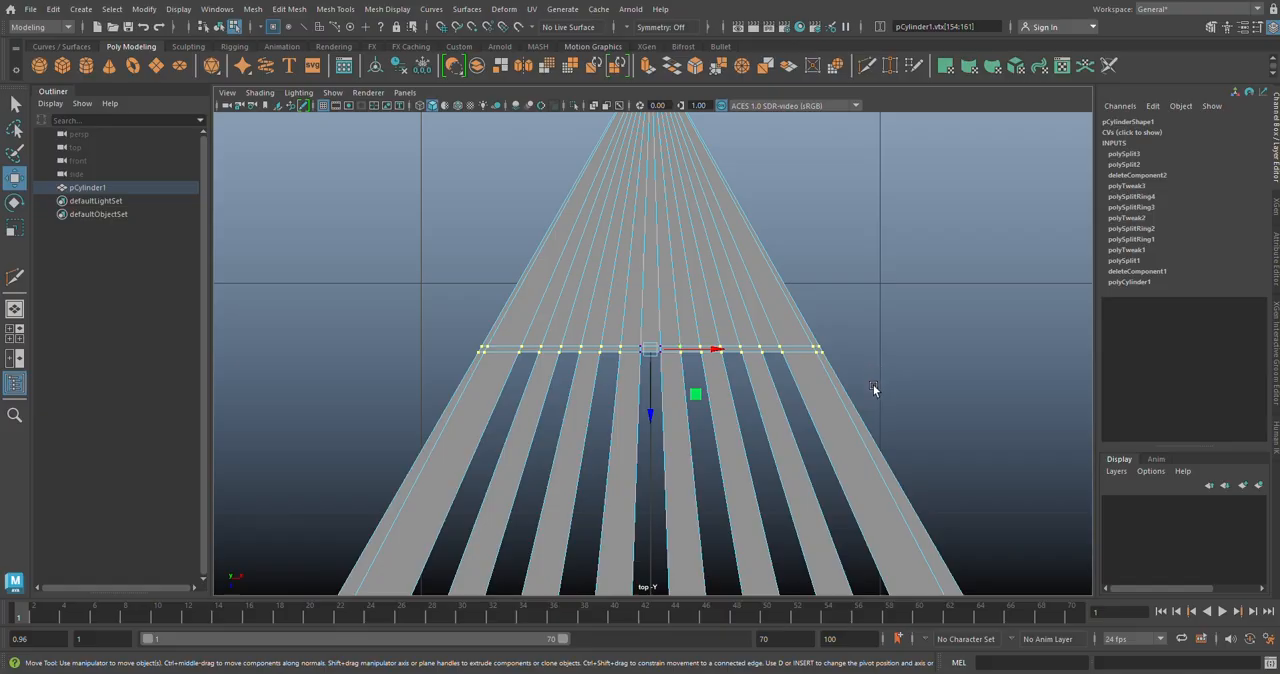
left_click(651, 418)
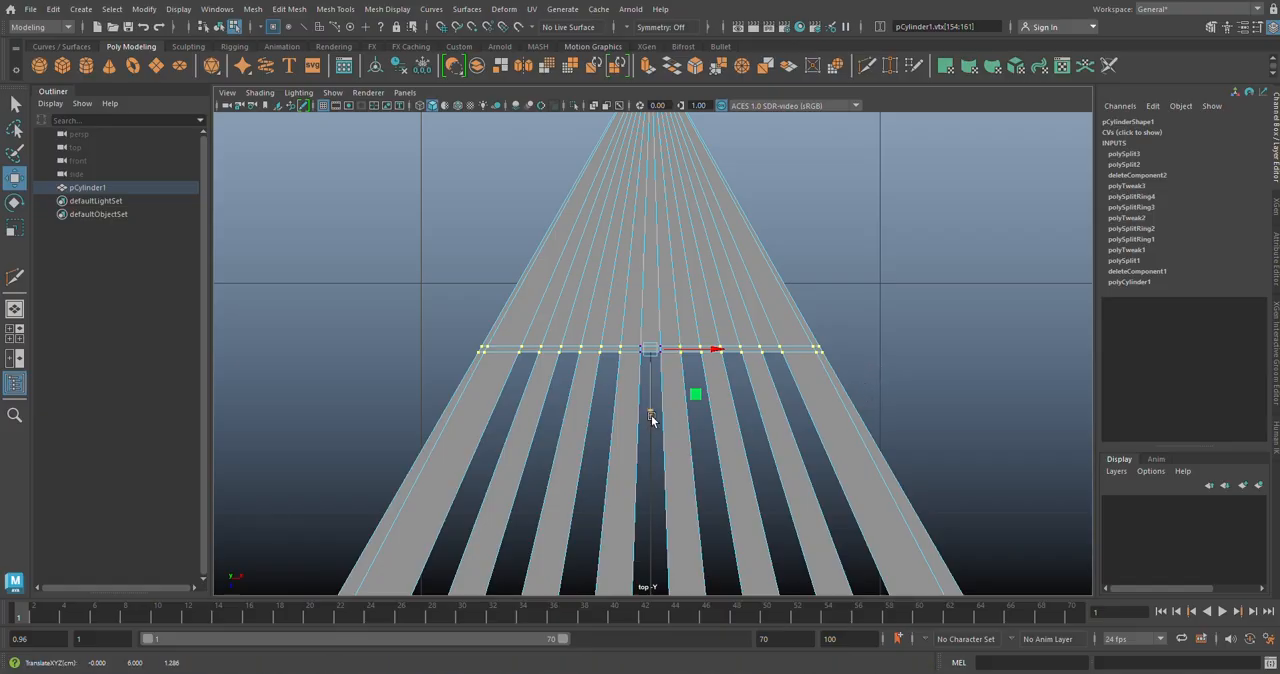
left_click_drag(651, 418, 651, 430)
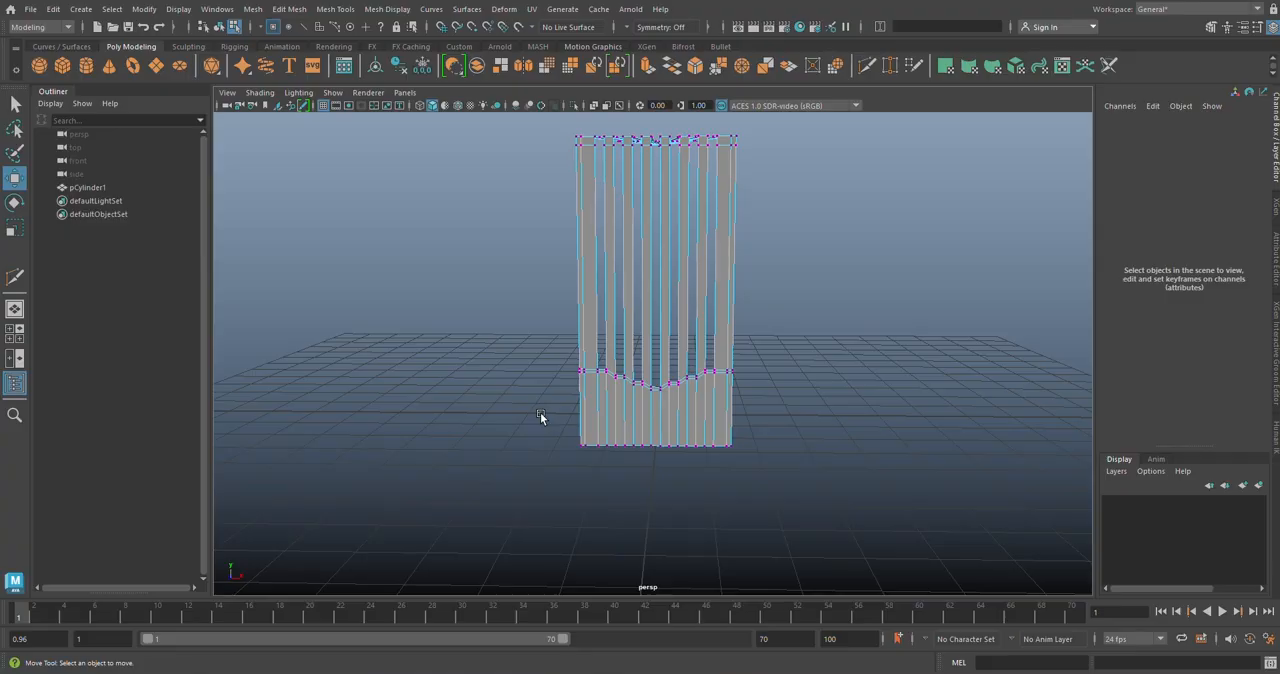
Step: Taper the leg in the front view by narrowing its bottom vertices along X and scaling the vertex rows at the slot ends to about 0.556
left_click_drag(540, 416, 846, 500)
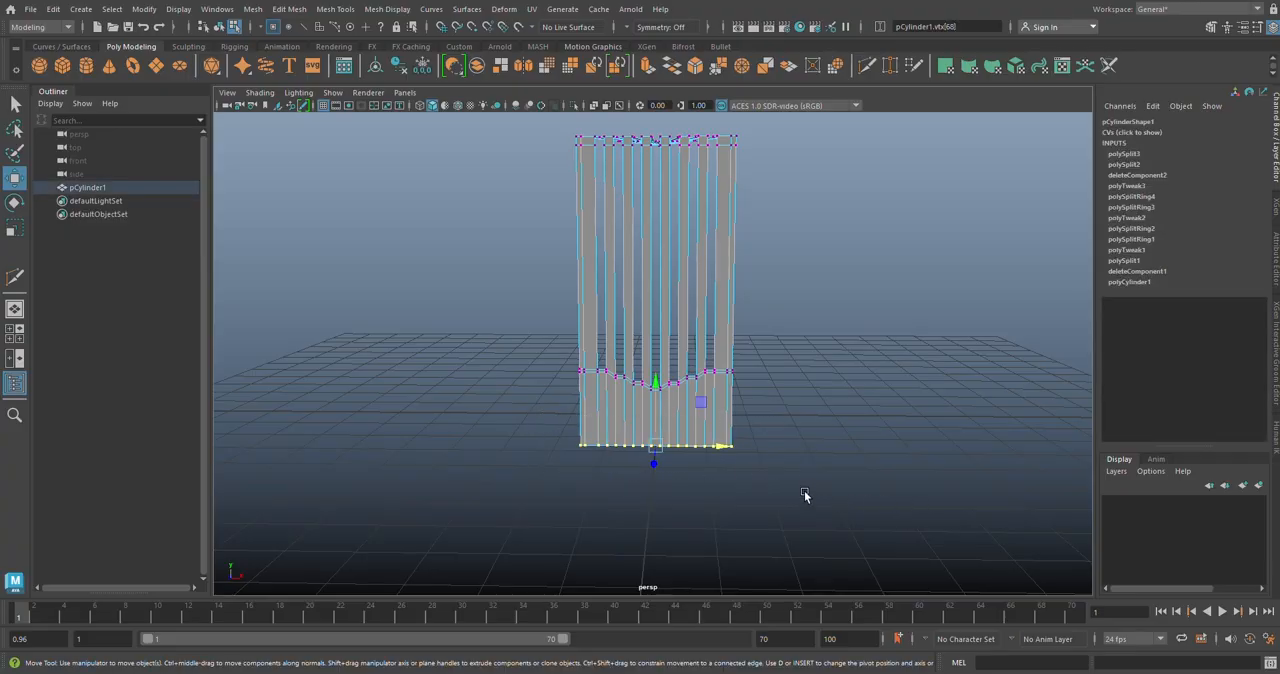
key("space")
key("space")
middle_click_drag(669, 506, 665, 362, "alt")
key("r")
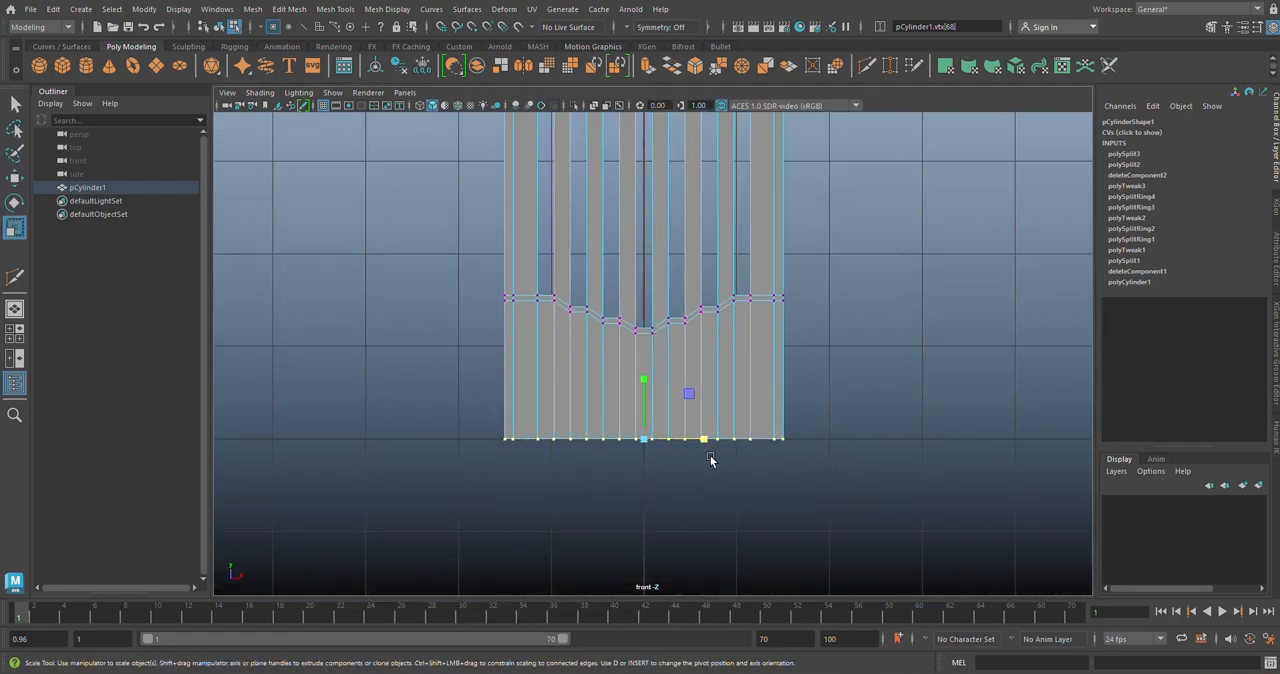
left_click_drag(709, 440, 658, 438)
left_click_drag(398, 216, 808, 354)
left_click_drag(704, 317, 676, 317)
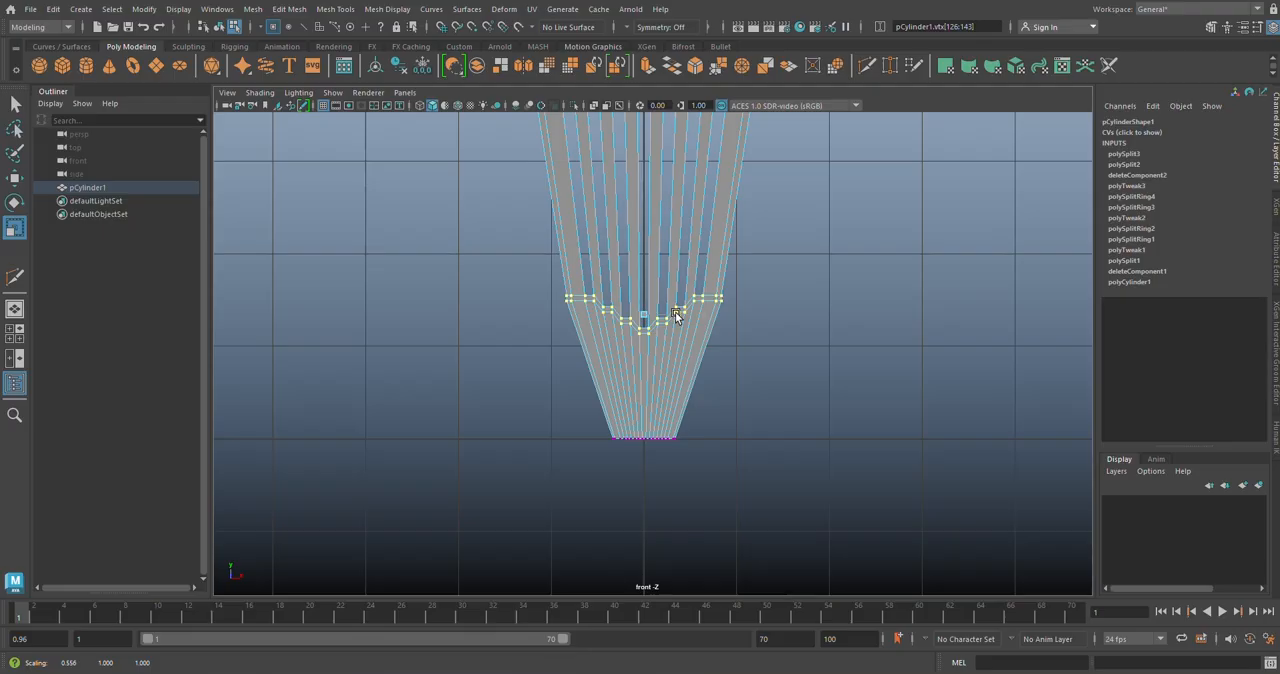
Step: Select the lower of the two stepped edge loops, convert it to vertices, and scale them along X to straighten the leg's outer edges
scroll(676, 316, "up", 3)
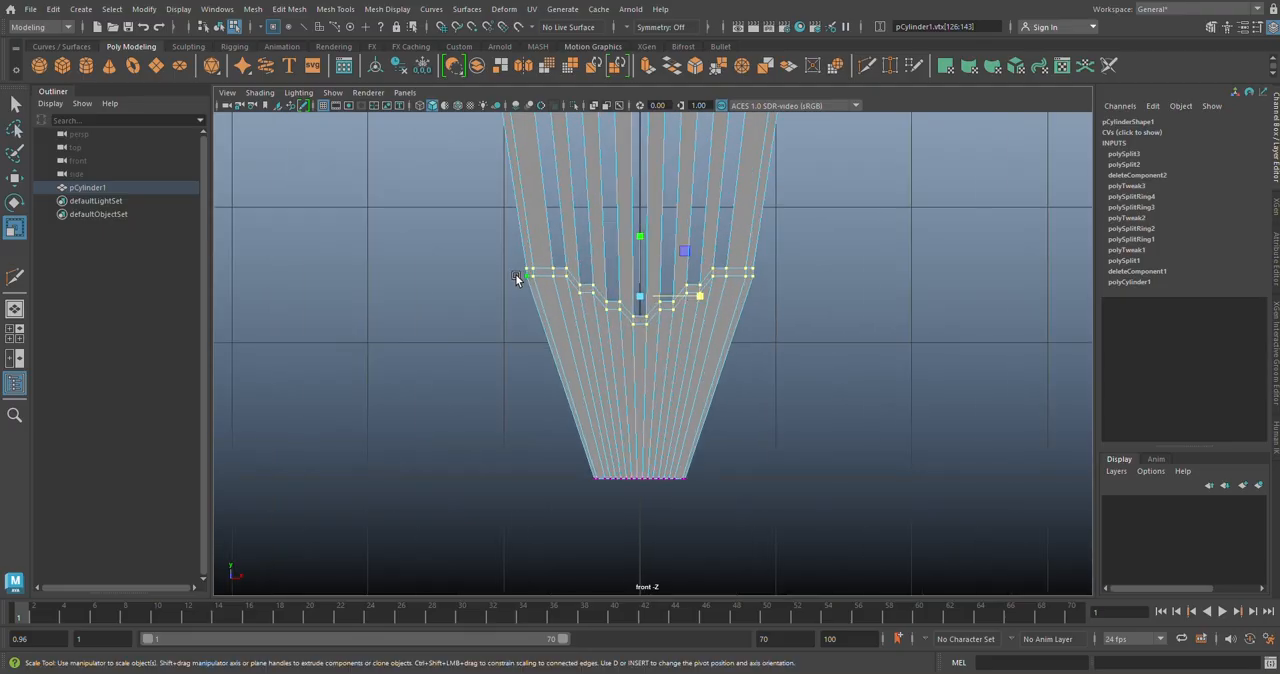
scroll(512, 278, "up", 1)
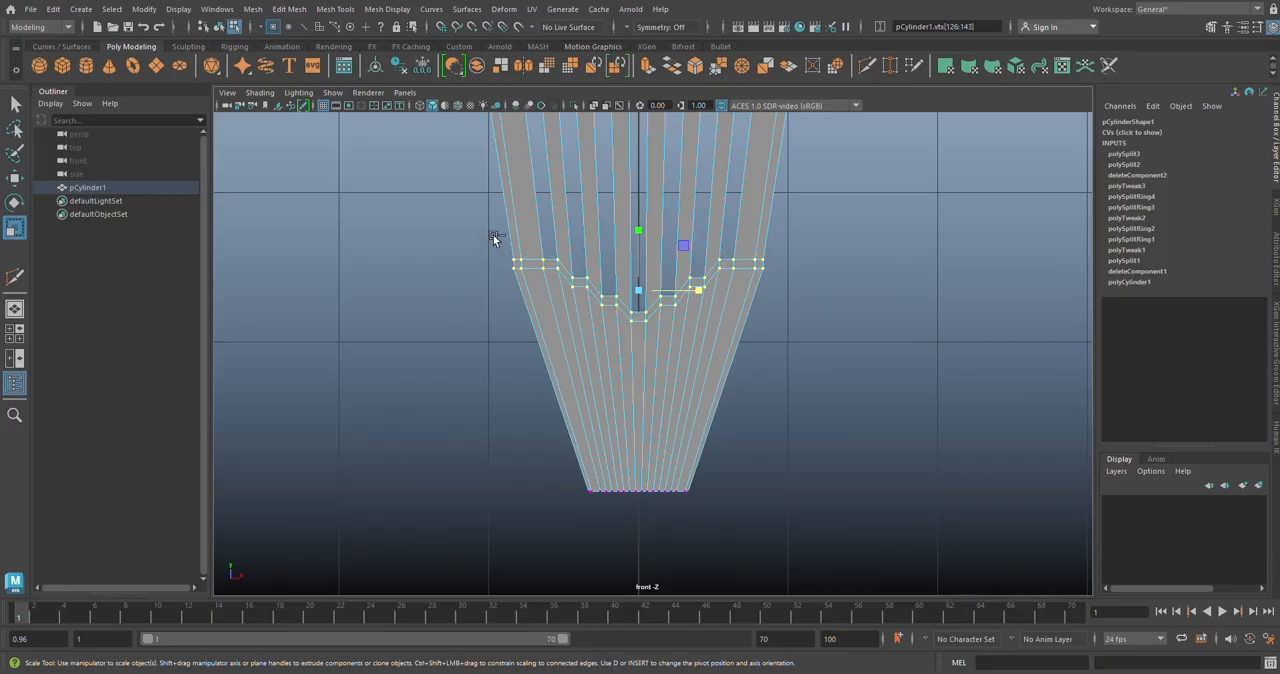
left_click(481, 264)
right_click(535, 268)
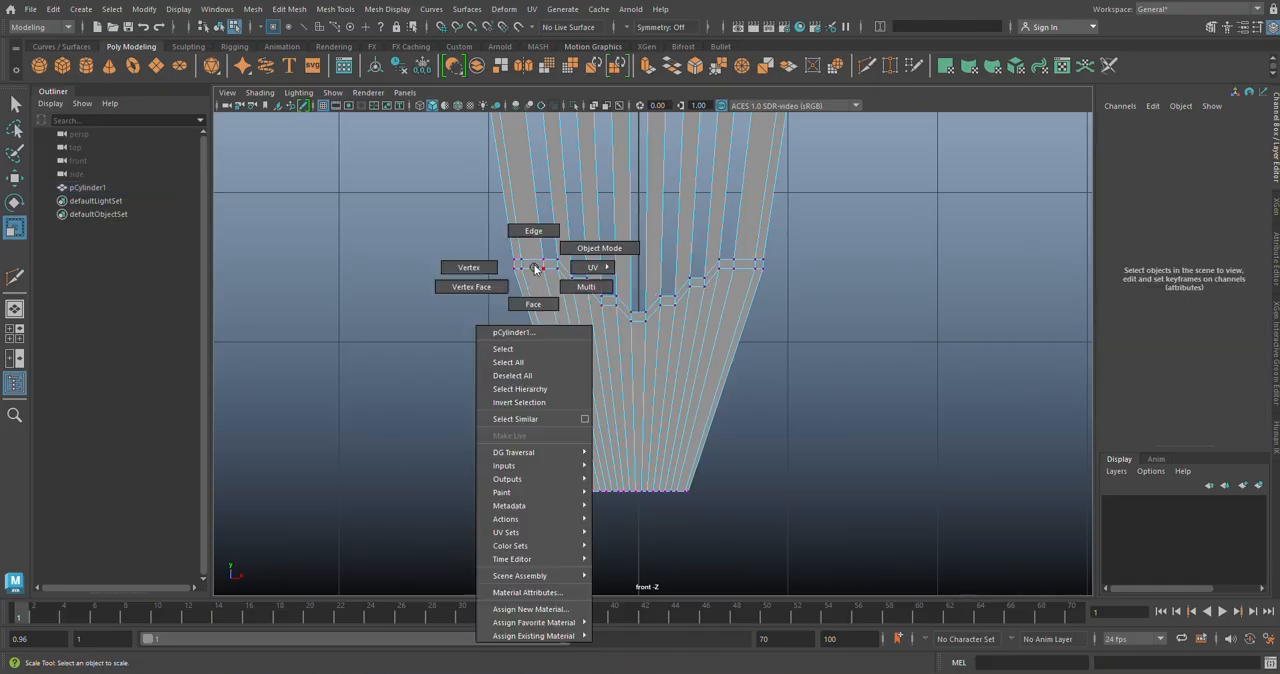
left_click(533, 230)
double_click(533, 268)
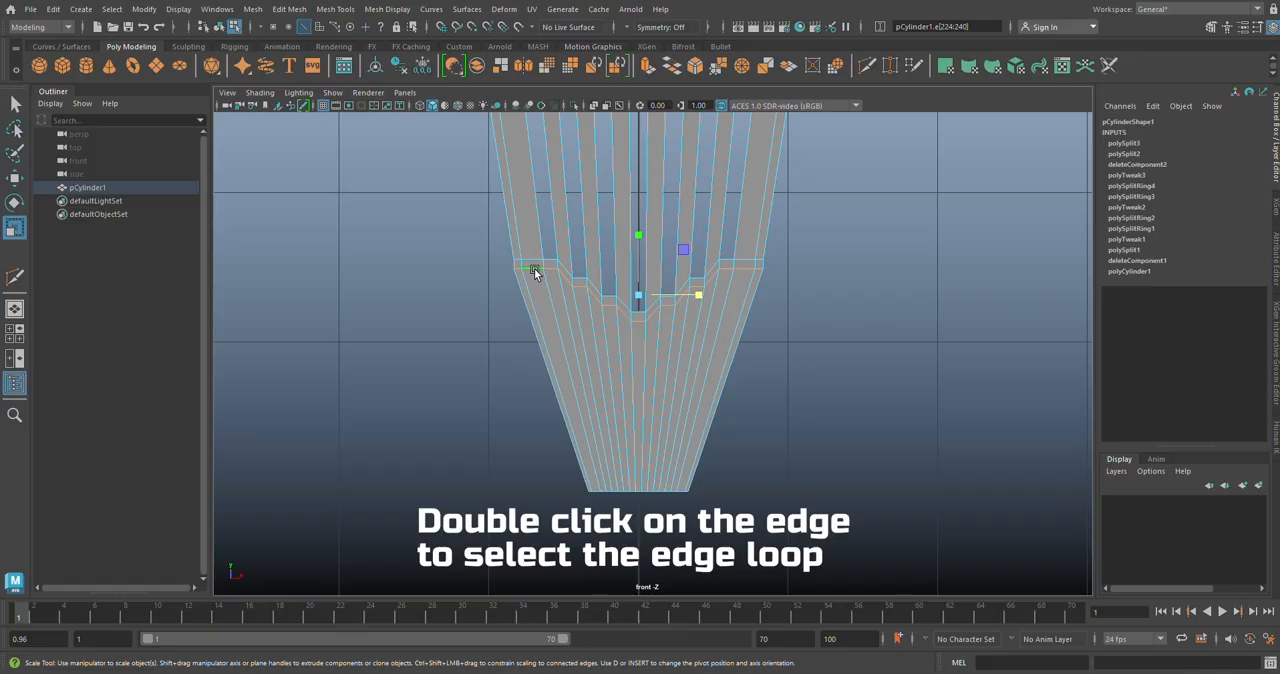
right_click(535, 268, "ctrl")
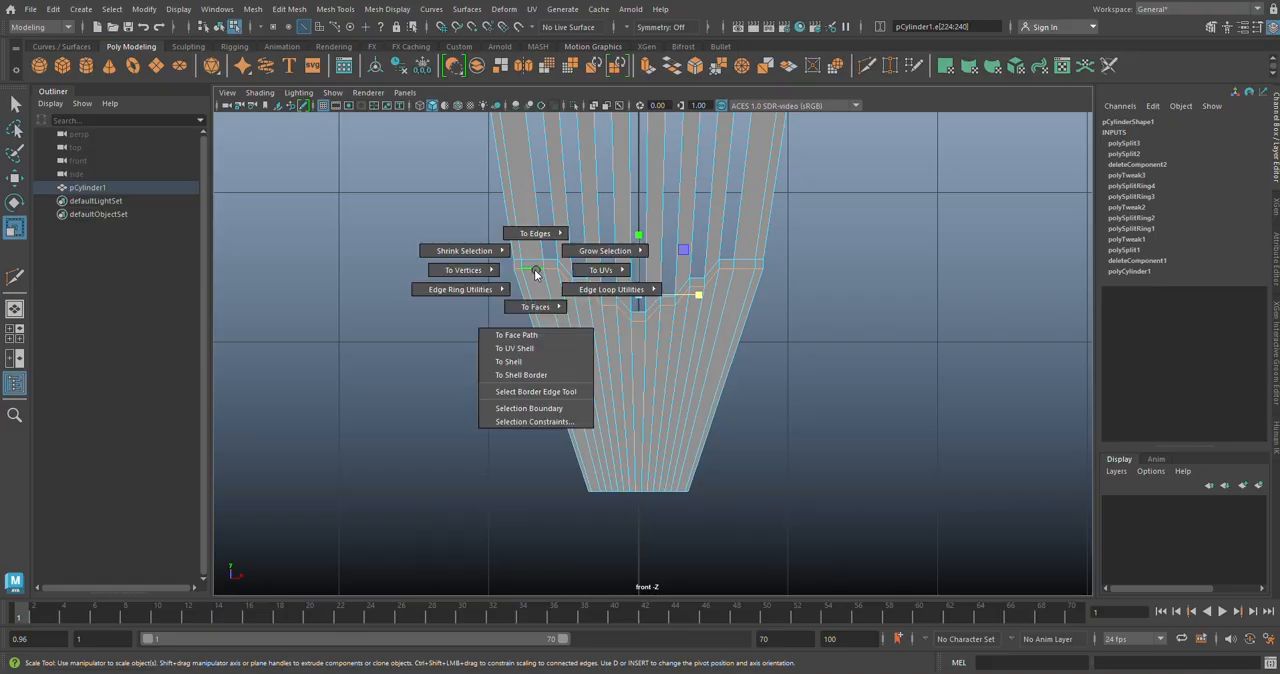
mouse_move(473, 268)
left_click(430, 272)
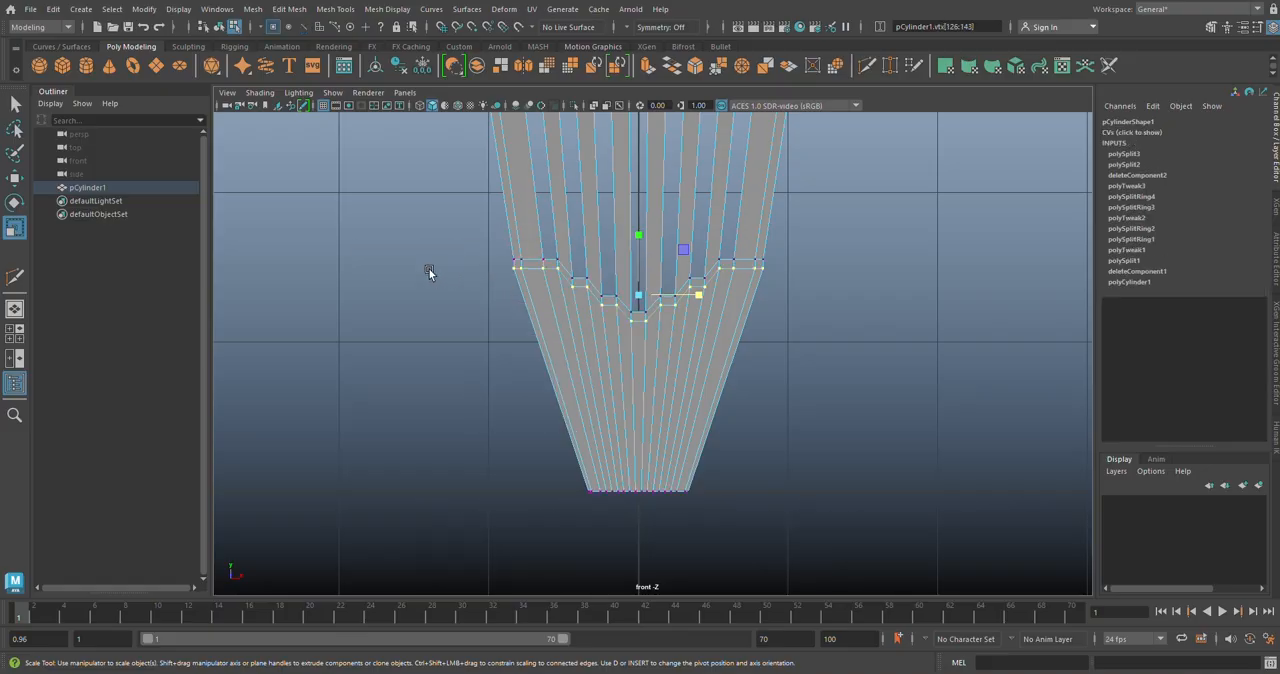
scroll(701, 291, "up", 1)
left_click_drag(701, 289, 699, 290)
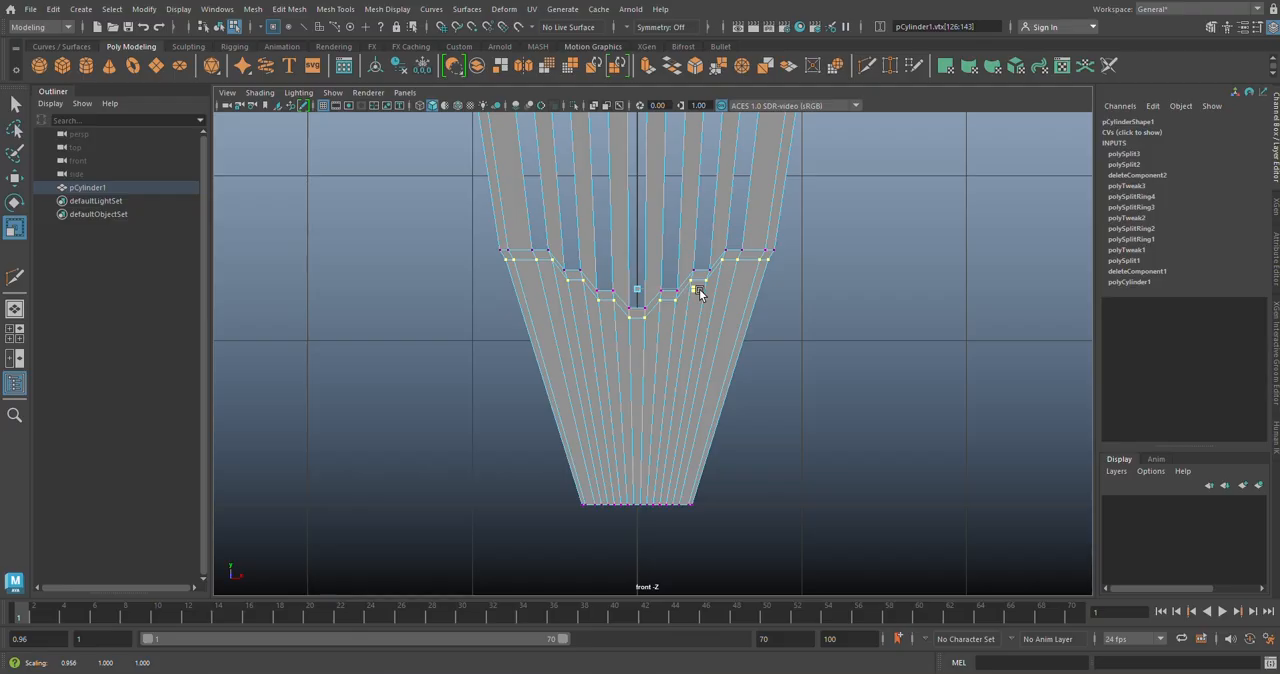
left_click_drag(699, 291, 700, 291)
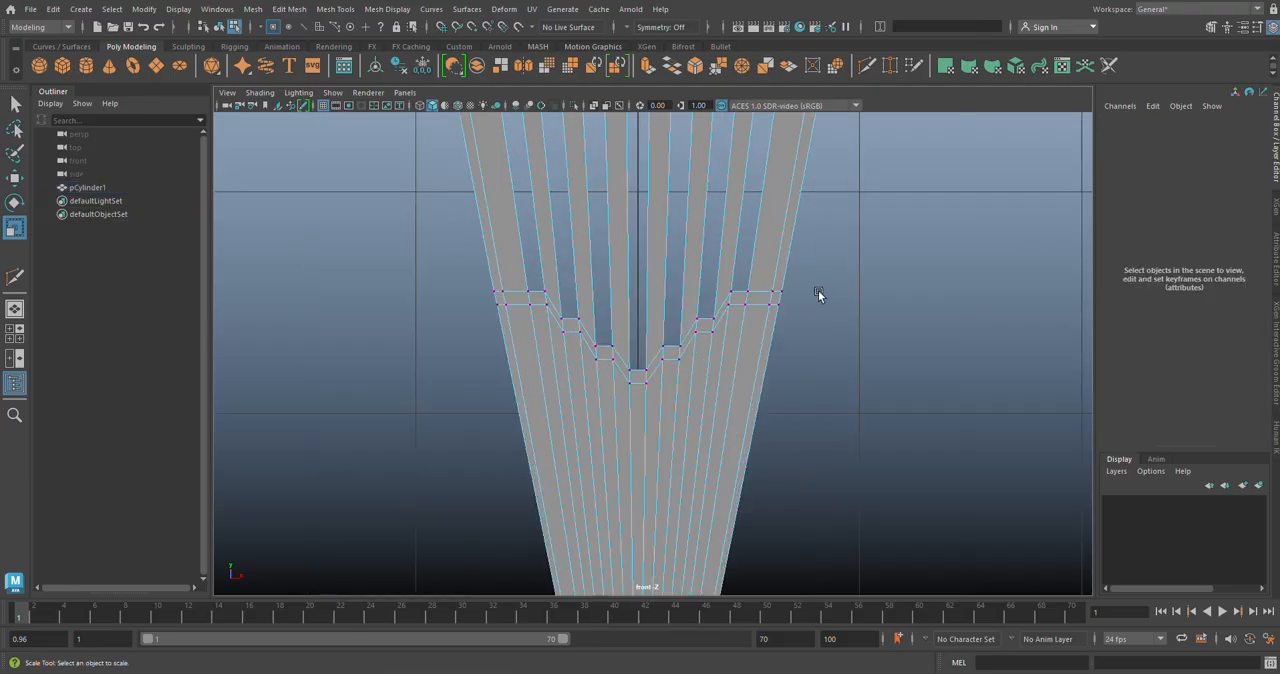
Step: Extrude the whole slotted segment surface with a thickness of 0.1 to turn it into a solid
key("space")
key("space")
left_click_drag(723, 311, 755, 371, "alt")
scroll(755, 371, "up", 5)
right_click_drag(694, 298, 684, 211)
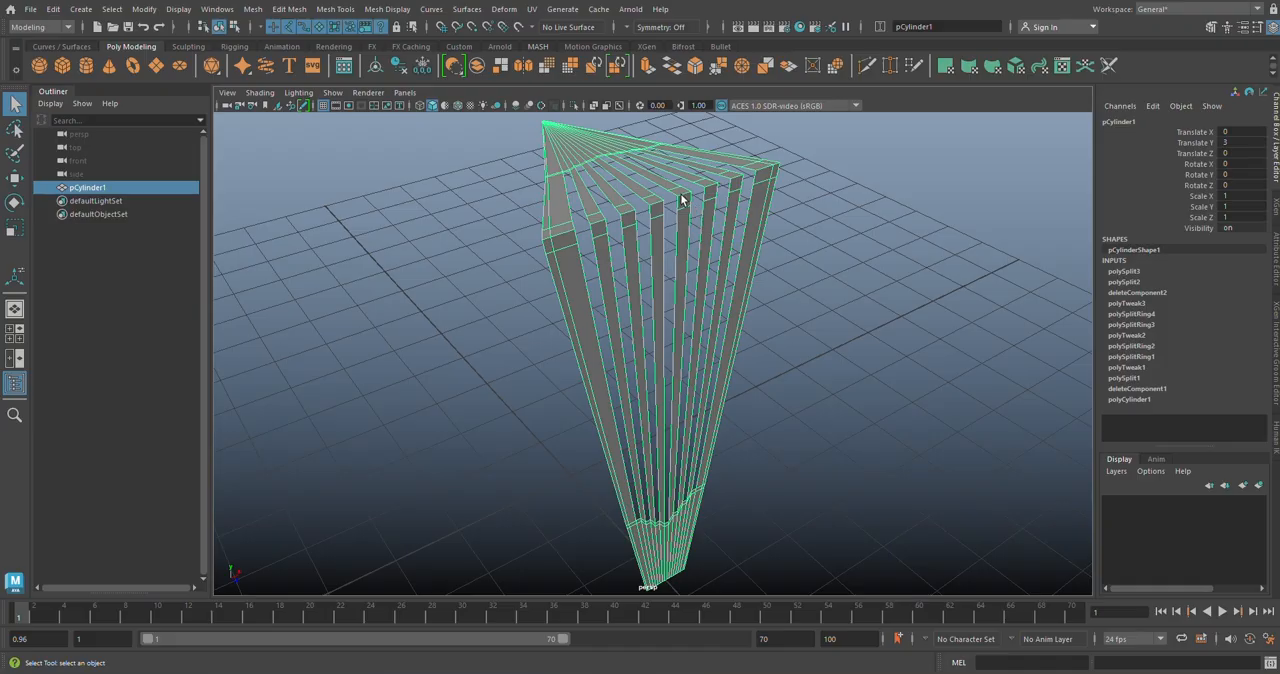
left_click(646, 66)
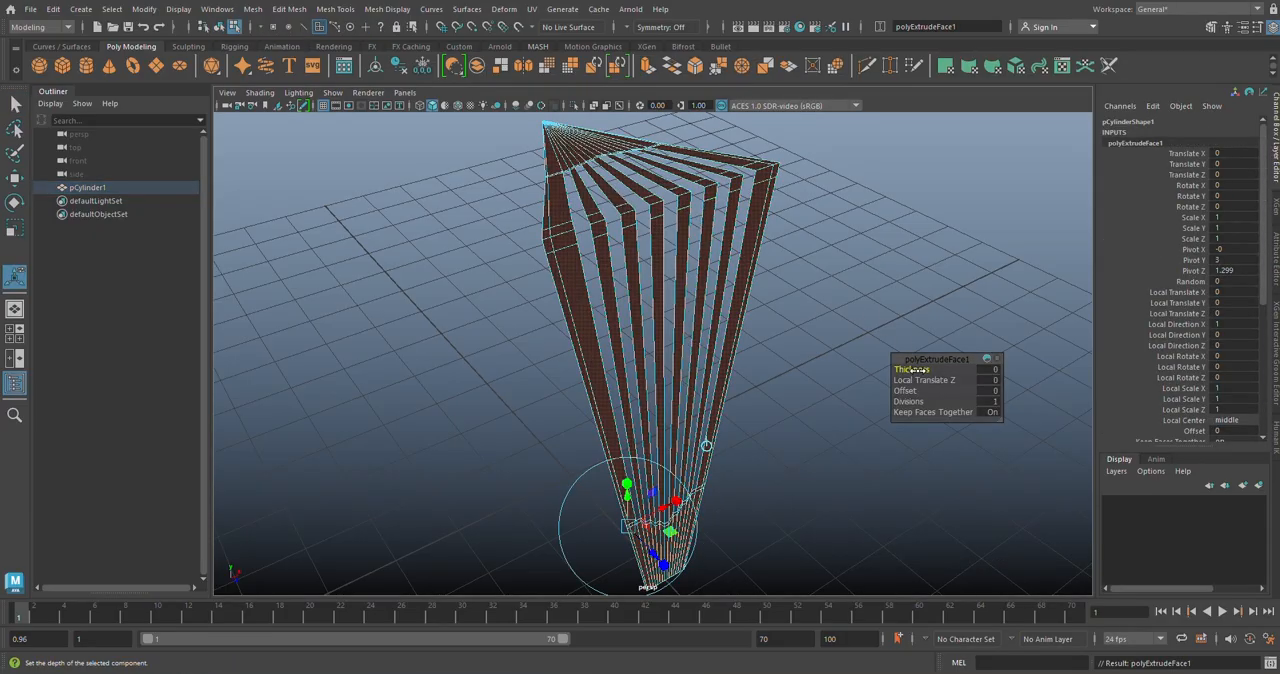
left_click(948, 371)
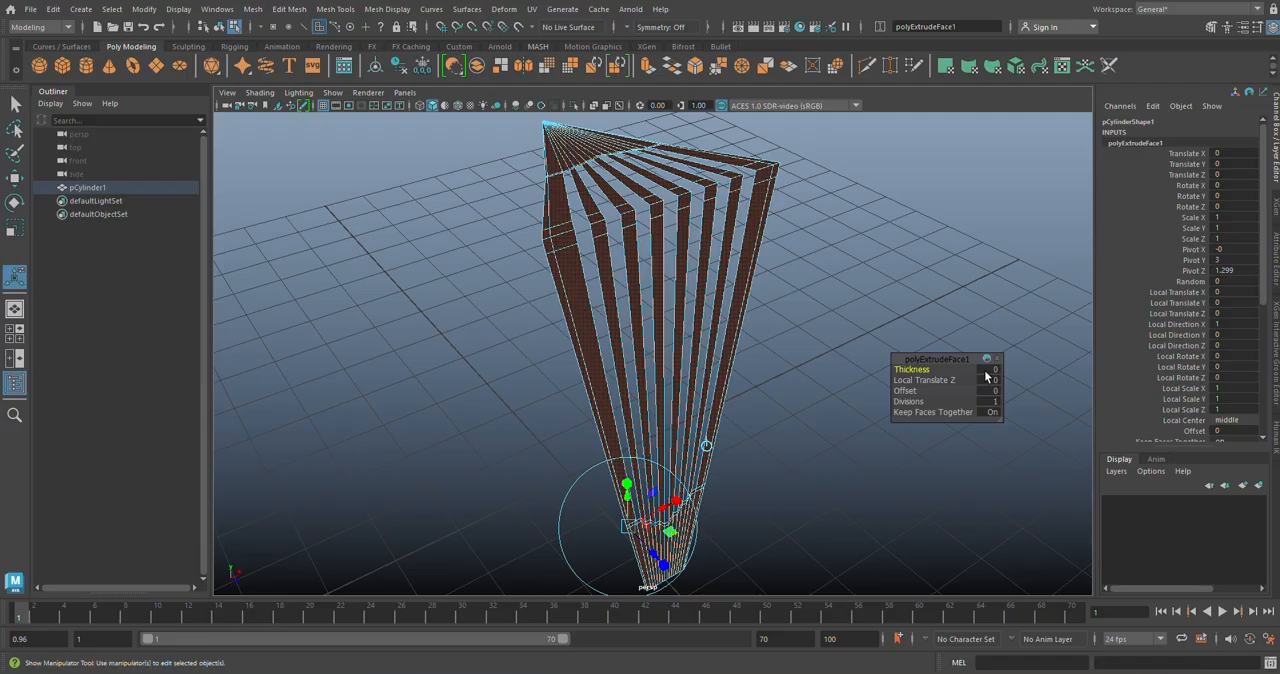
type(".1")
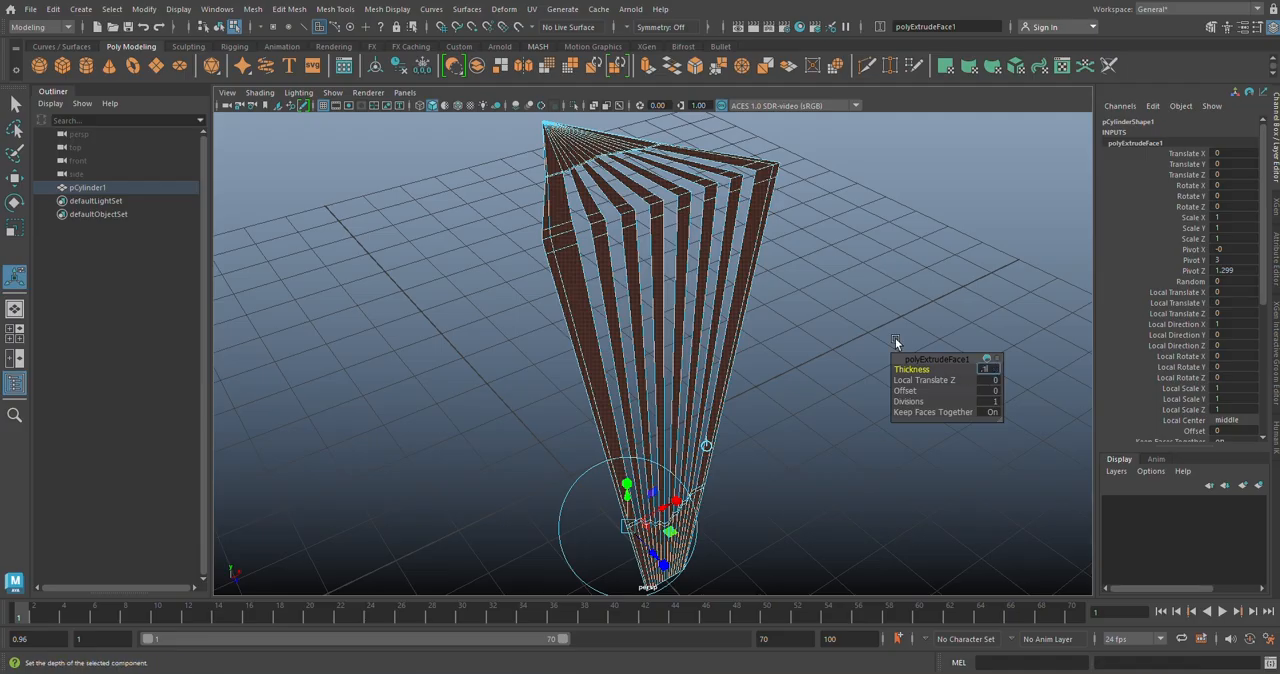
key("Return")
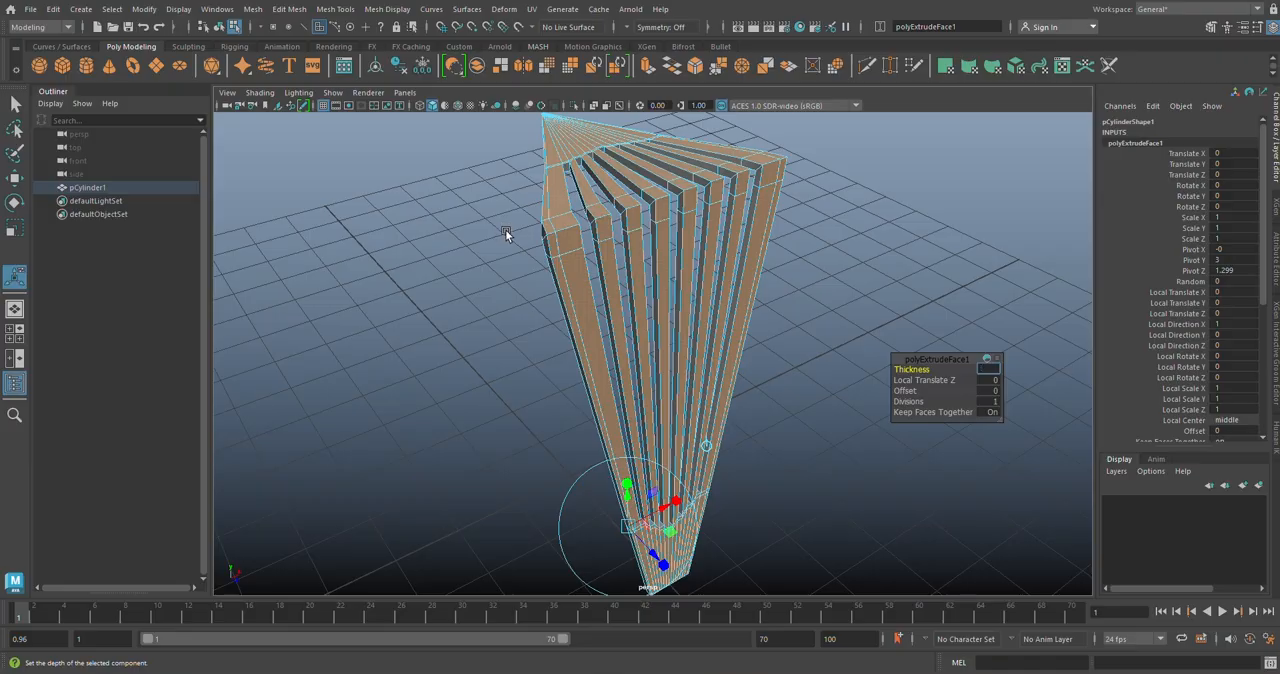
Step: In the top view, move the protruding vertex at the left front corner inward along X to line up with the slanted side edge
key("space")
key("space")
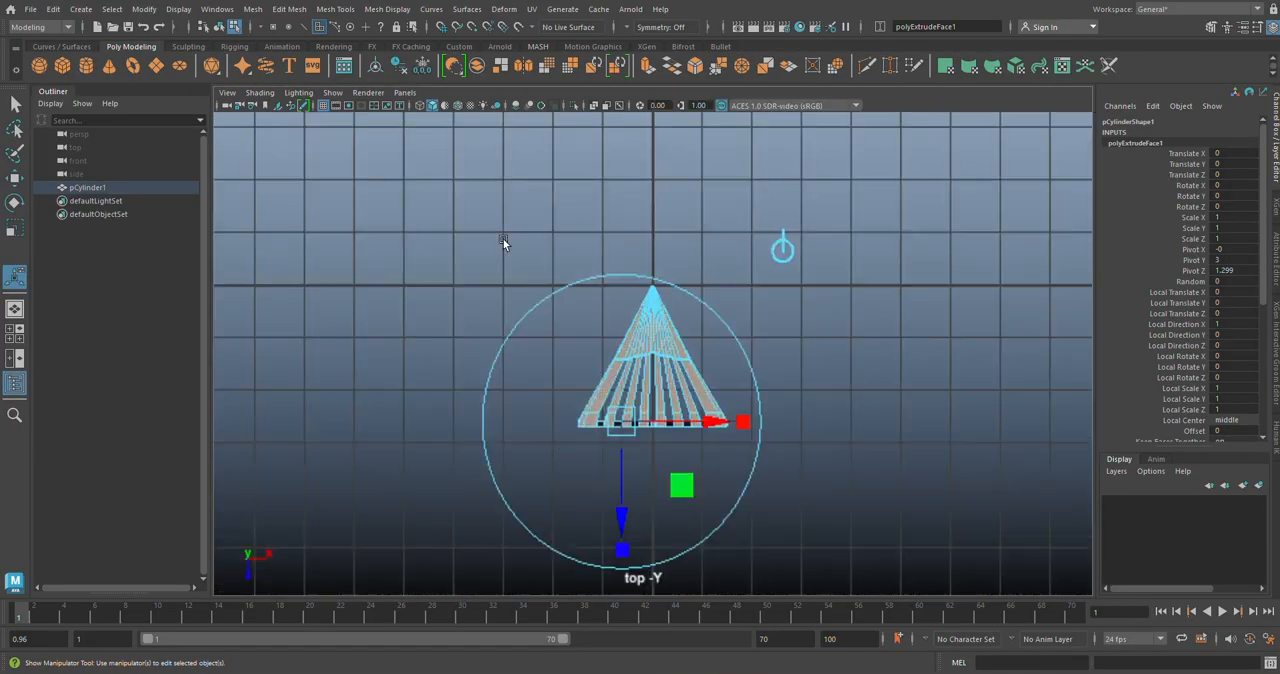
middle_click_drag(780, 423, 891, 264, "alt")
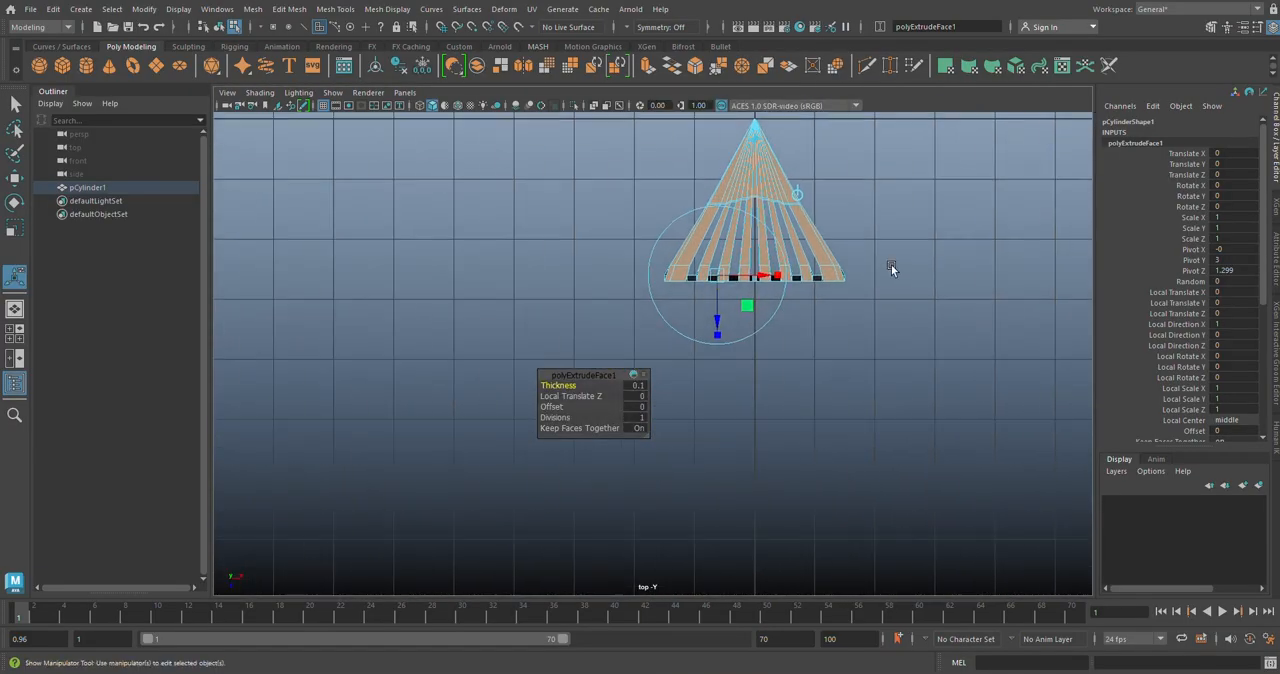
left_click(887, 290)
scroll(805, 293, "up", 5)
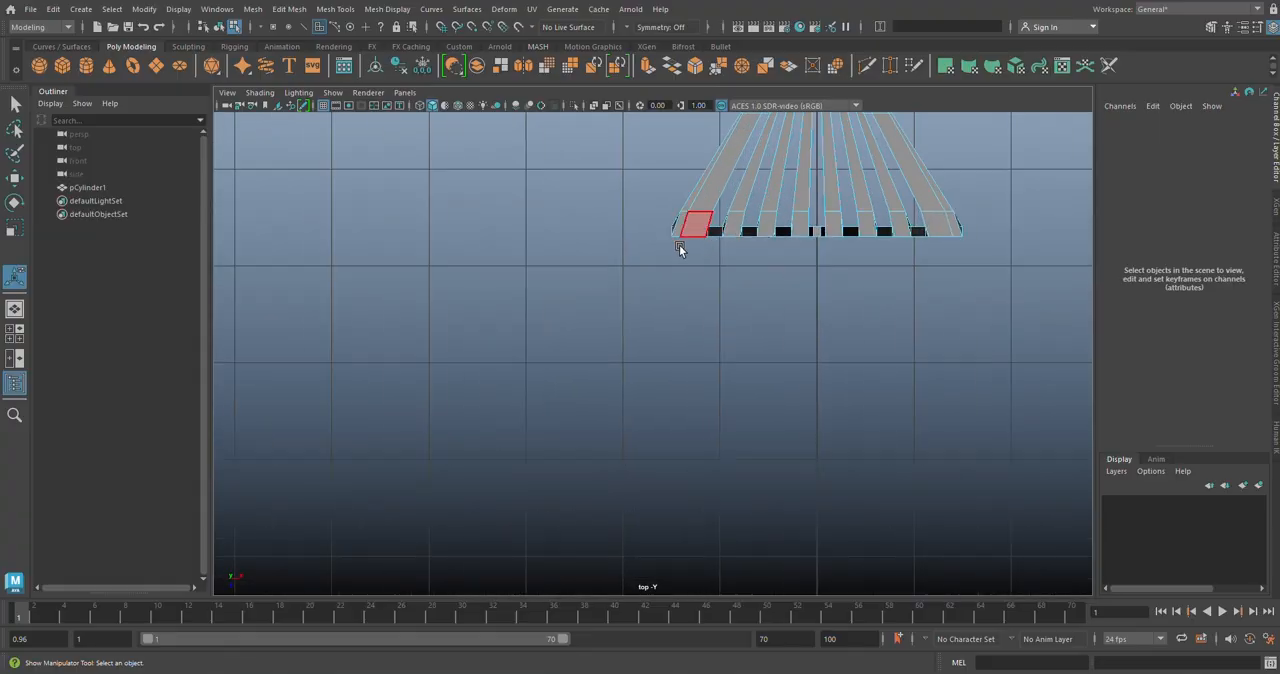
middle_click_drag(724, 246, 482, 320, "alt")
scroll(726, 317, "up", 2)
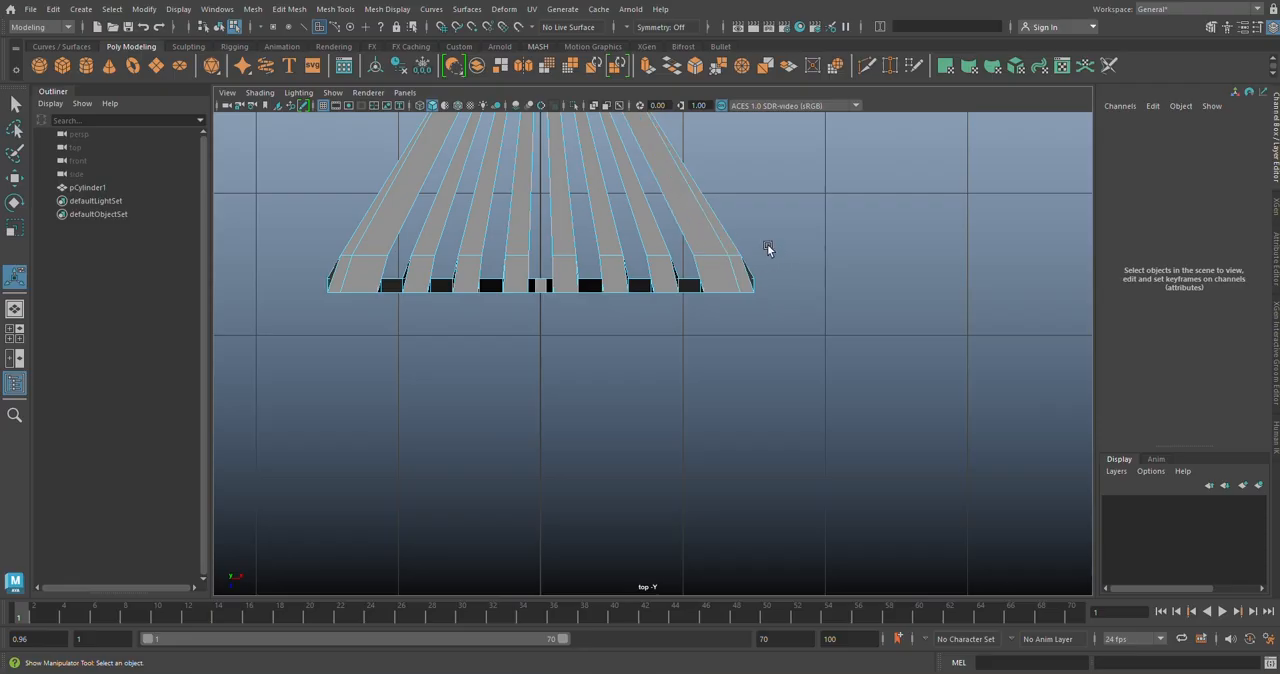
middle_click_drag(806, 268, 1000, 310, "alt")
middle_click_drag(620, 289, 756, 297, "alt")
scroll(730, 305, "up", 2)
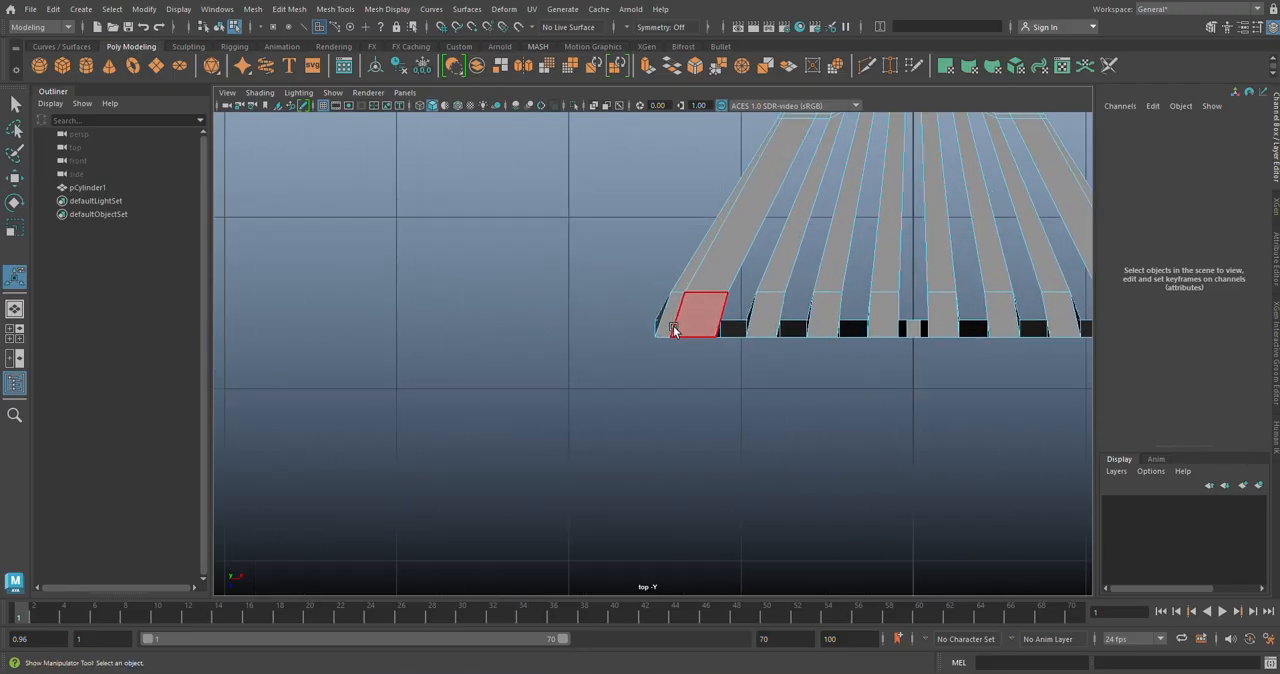
mouse_move(677, 291)
right_mouse_down()
mouse_move(678, 315)
mouse_move(614, 293)
right_mouse_up()
left_click_drag(630, 298, 711, 320)
key("w")
middle_click_drag(711, 320, 417, 338, "alt")
scroll(836, 316, "up", 2)
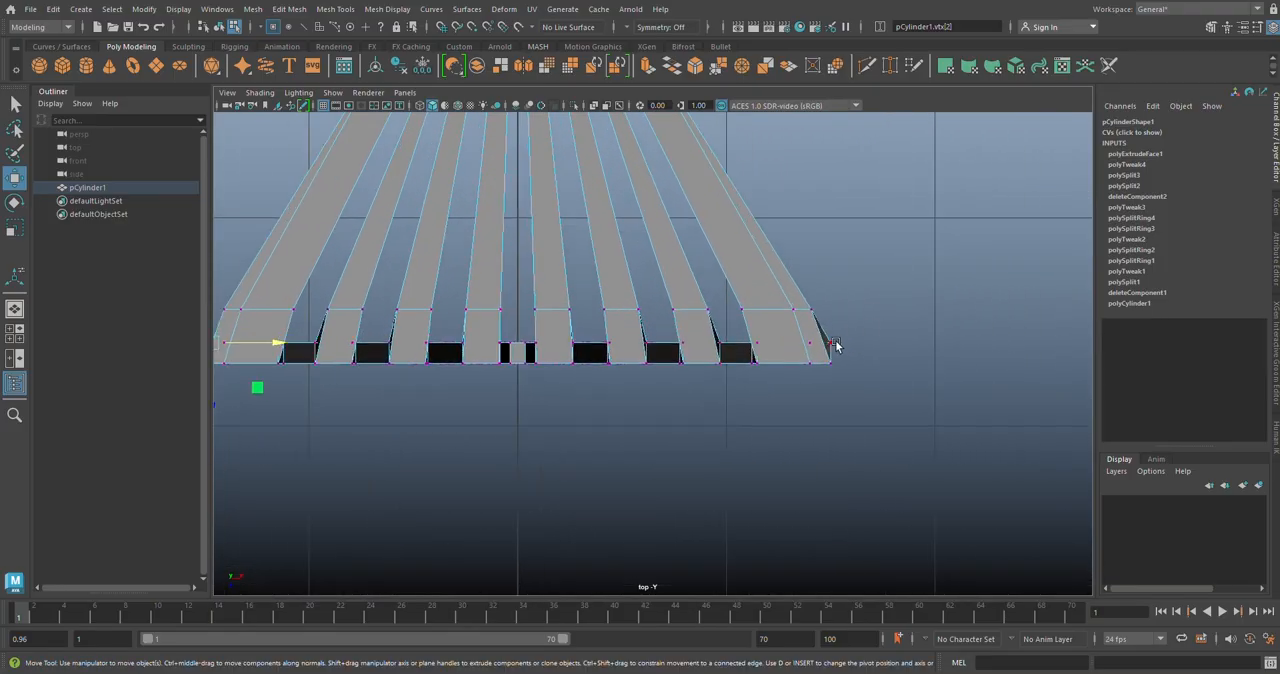
Step: Move the matching vertex at the right front corner inward along X to about 1.468, in line with its side edge
left_click(832, 344)
left_click_drag(883, 339, 880, 337)
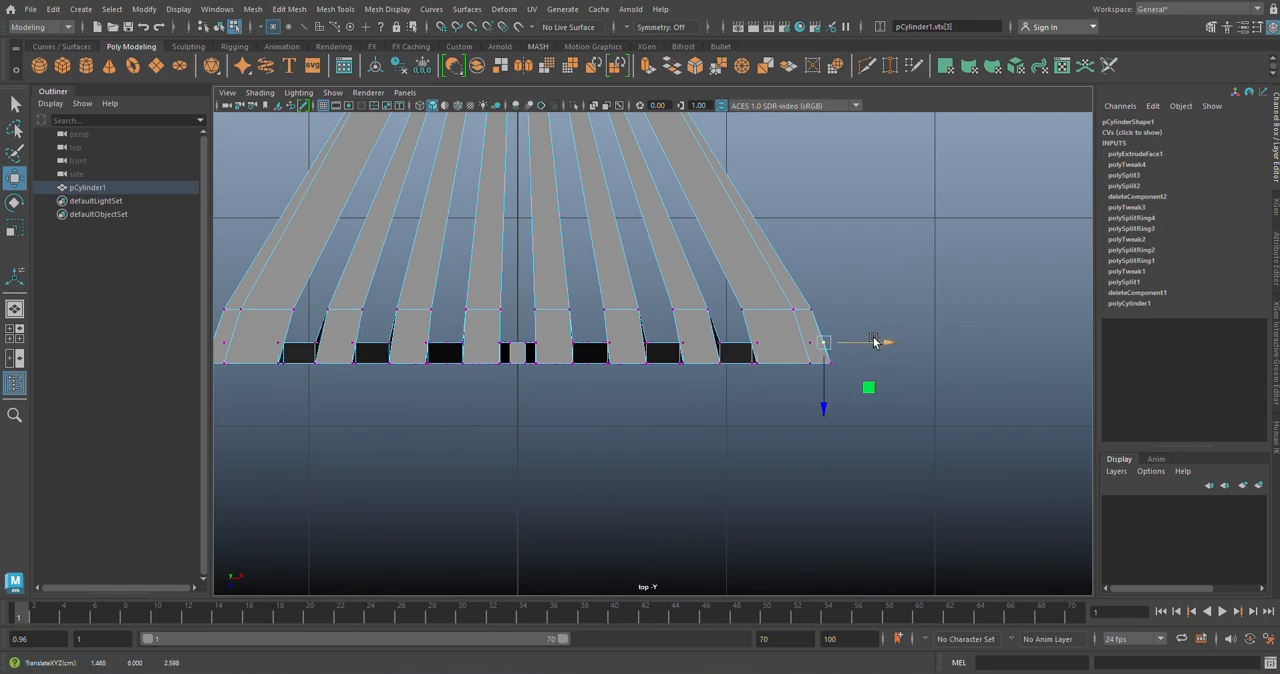
middle_click_drag(621, 319, 870, 382, "alt")
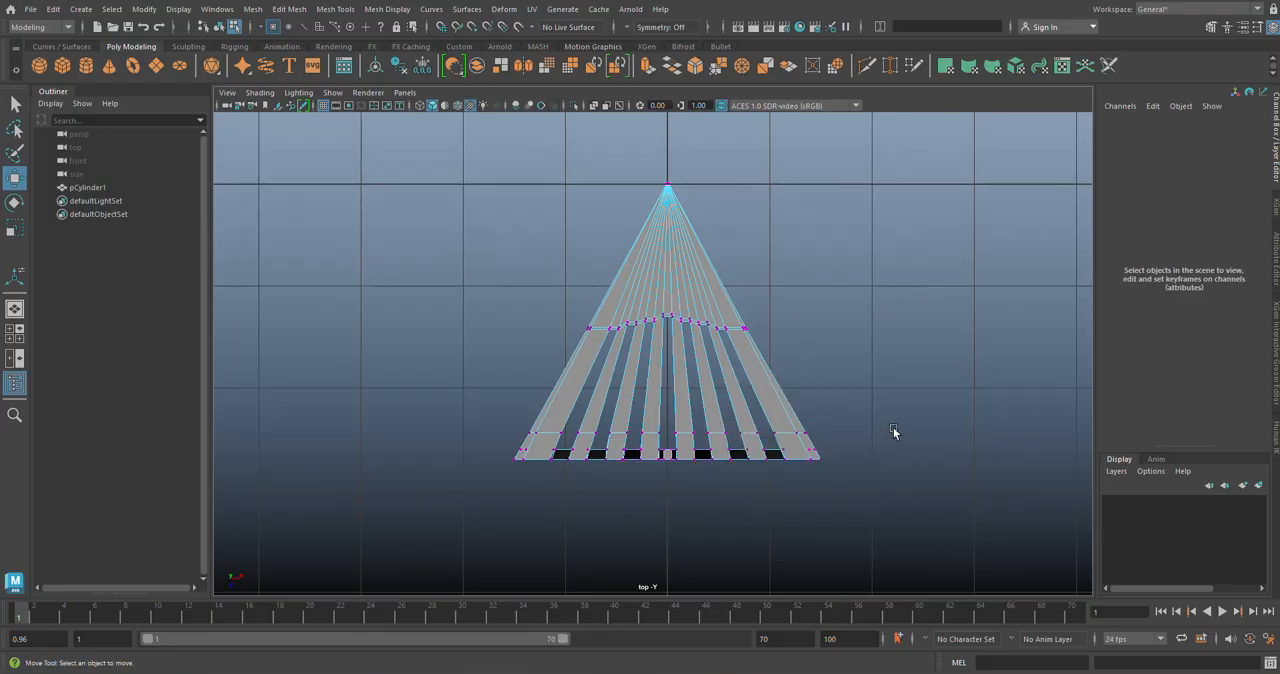
Step: Inspect the solid segment in perspective and compare its leg with the stool in the reference image Sheet_Metal.jpg
key("space")
key("space")
left_click_drag(917, 337, 757, 420, "alt")
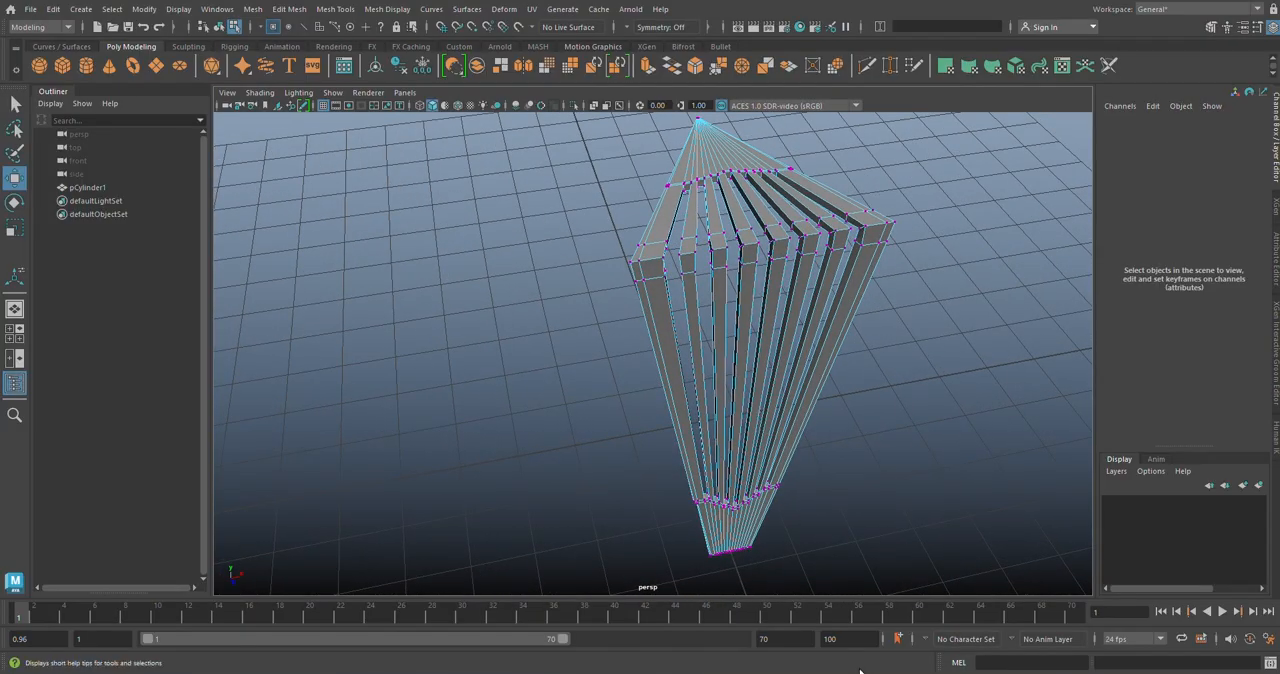
left_click(890, 673)
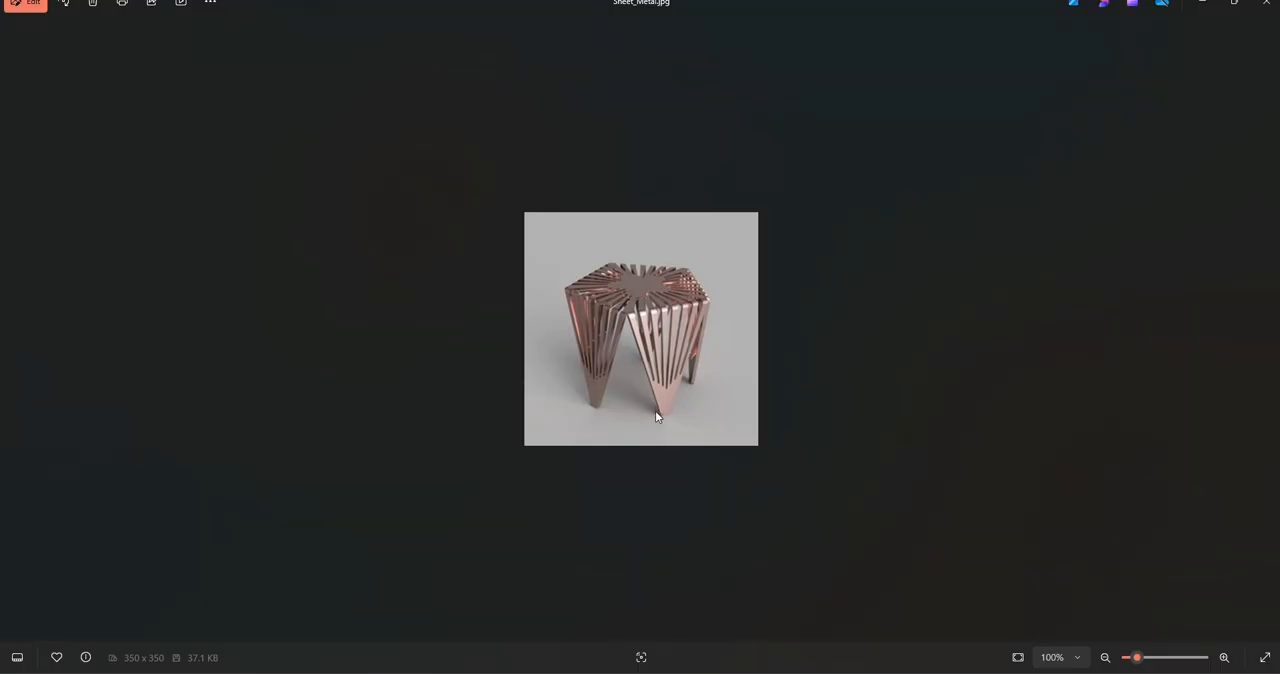
left_click(697, 673)
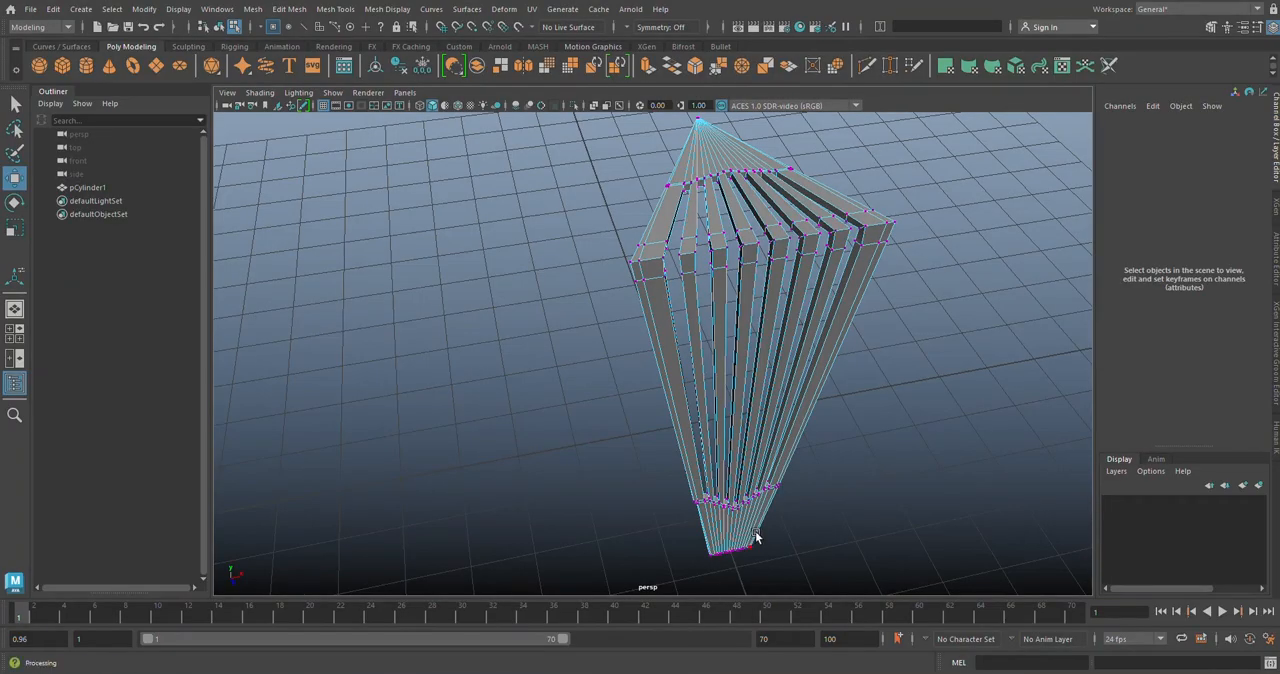
Step: In the front view, straighten the left edge at the lower slot-end row: move its outermost vertex outward along X and the adjacent one inward to about -0.588
key("space")
key("space")
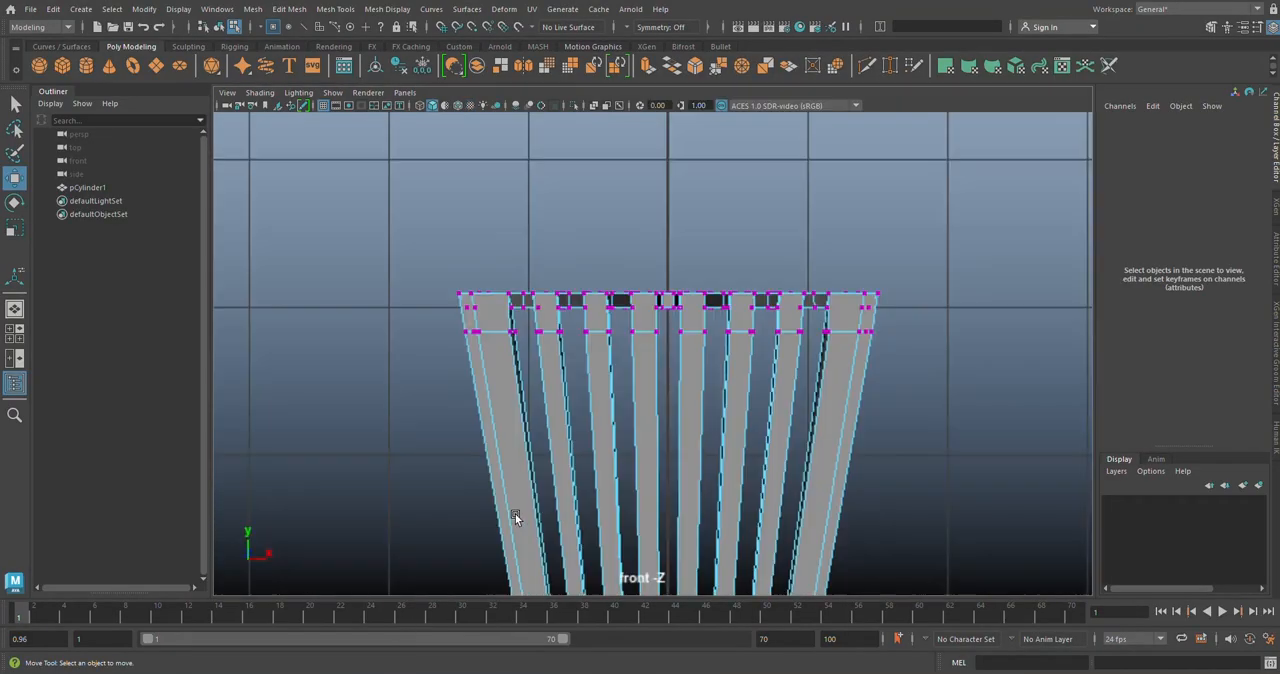
middle_click_drag(637, 532, 658, 165, "alt")
middle_click_drag(704, 523, 703, 289, "alt")
middle_click_drag(714, 382, 703, 361, "alt")
scroll(742, 346, "up", 5)
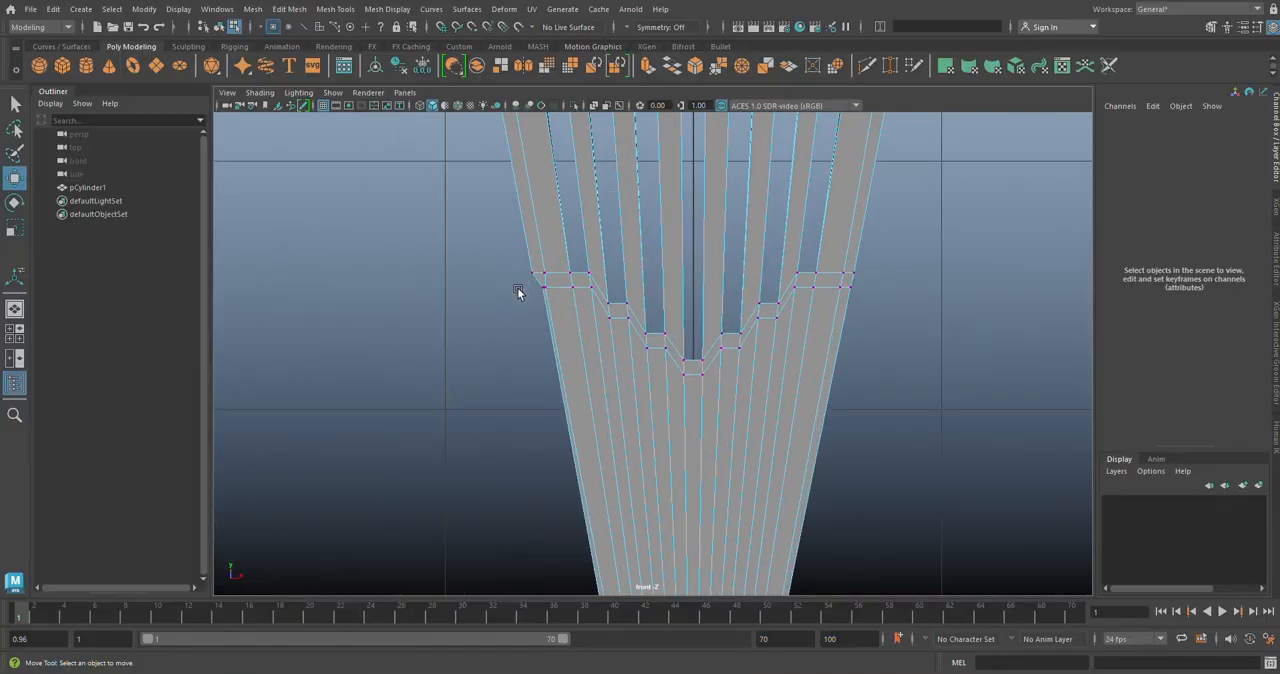
scroll(515, 283, "up", 4)
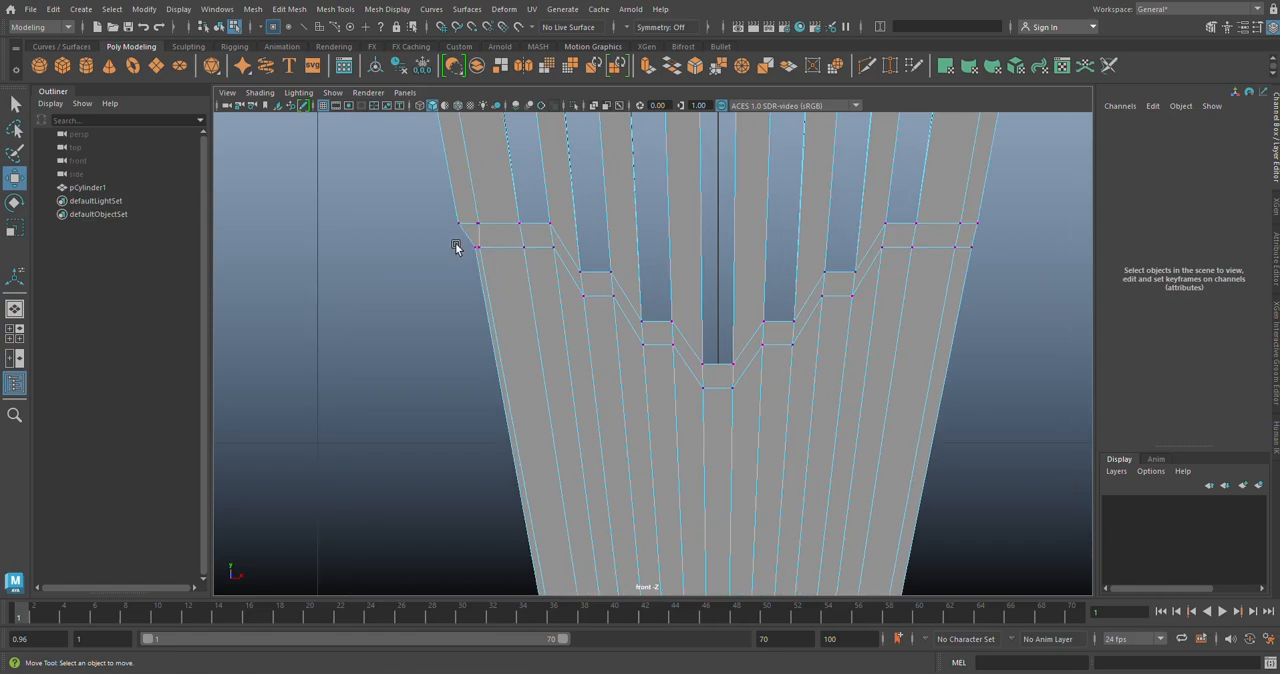
left_click(472, 264)
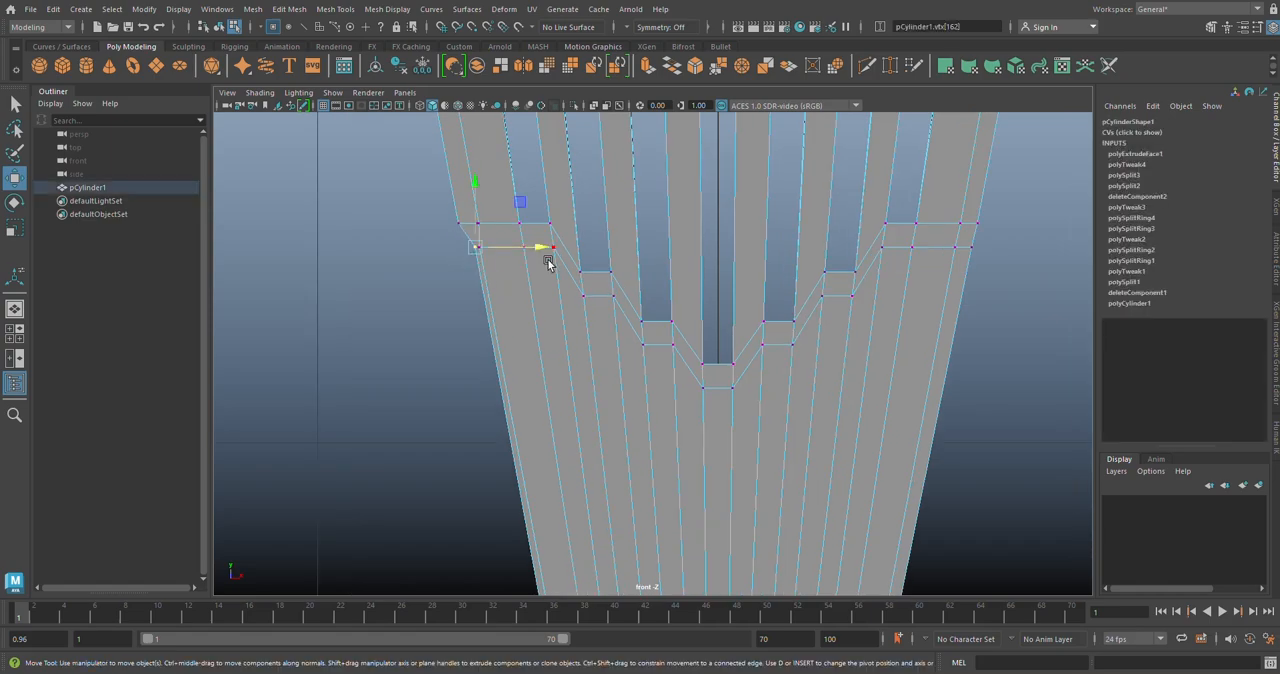
left_click_drag(547, 246, 536, 245)
left_click(424, 274)
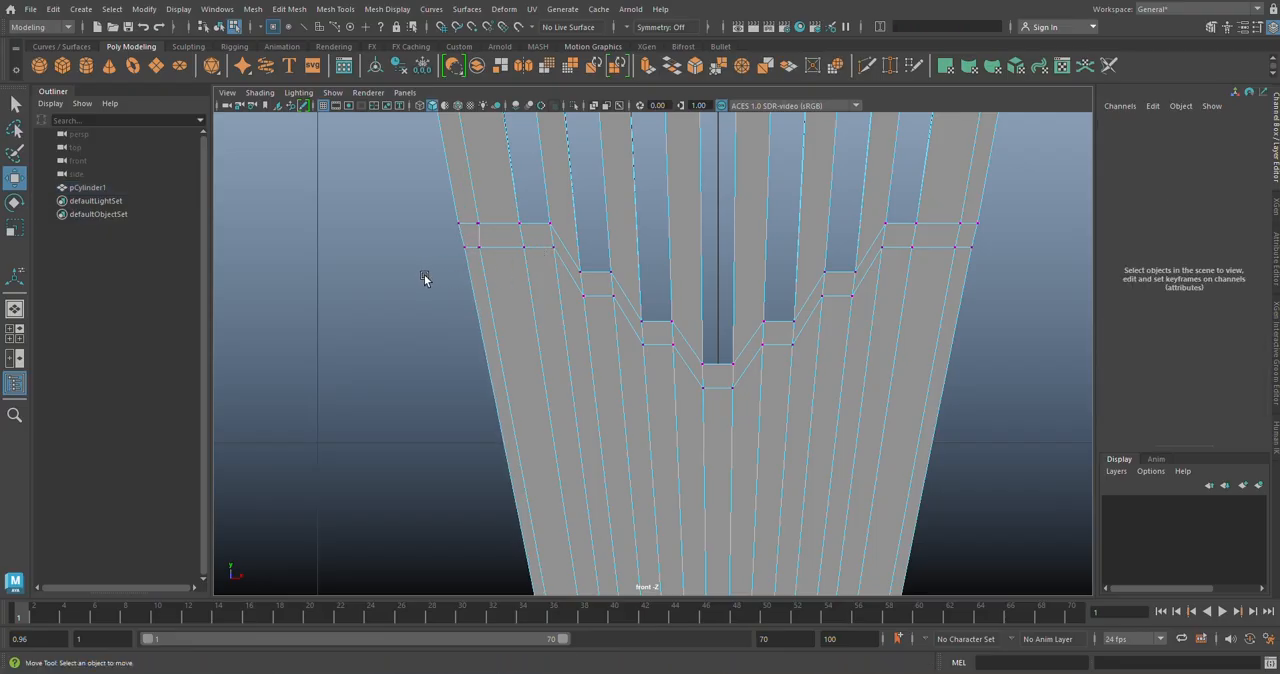
left_click(476, 243)
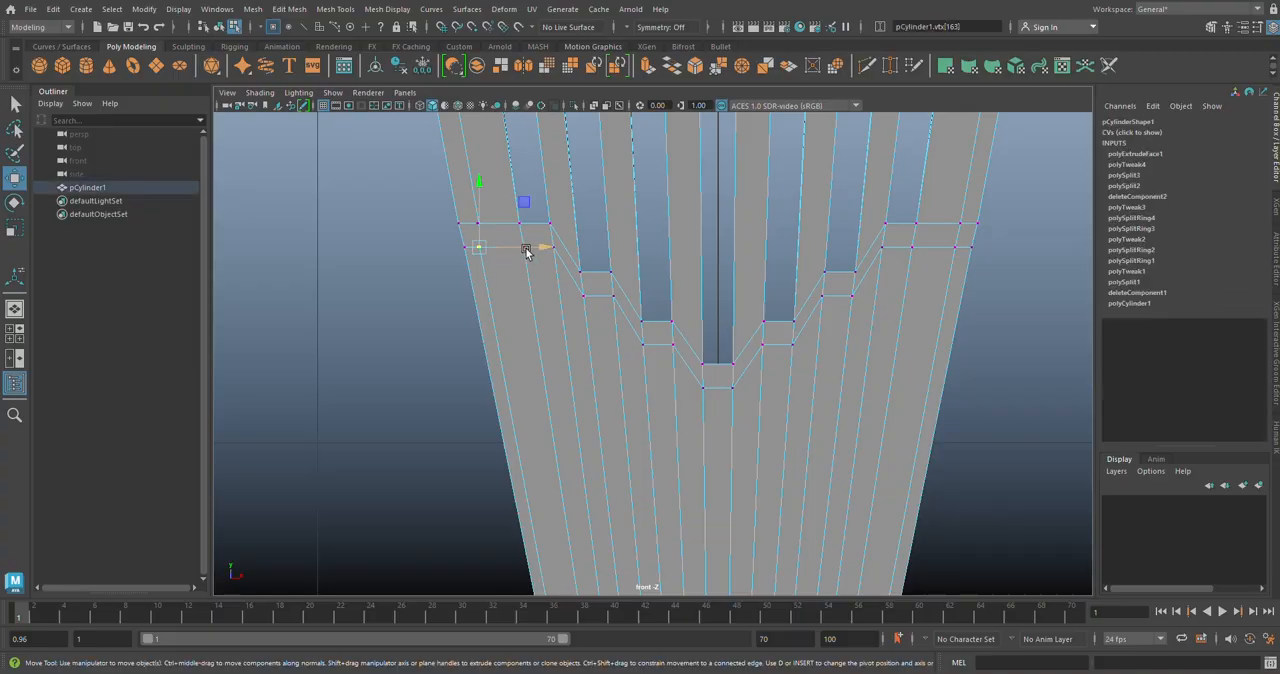
left_click_drag(531, 251, 531, 248)
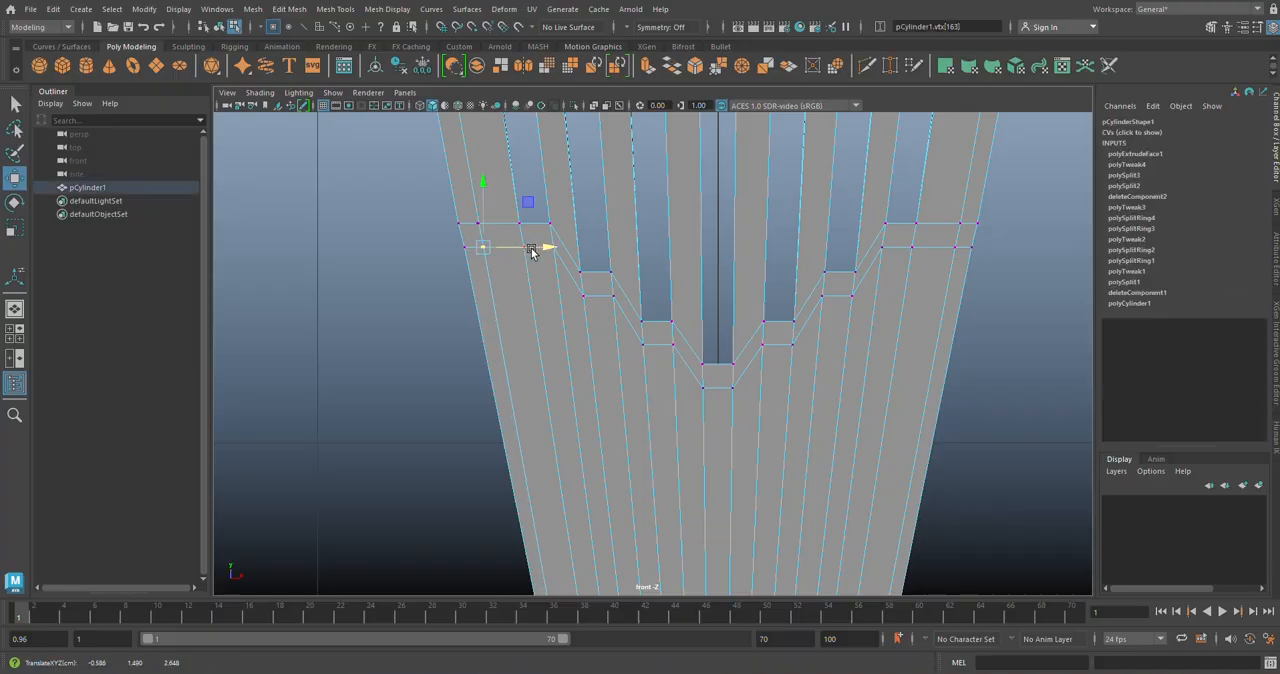
Step: At the leg's bottom edge, select the five outermost vertices on each side and raise them along Y to about 0.002
middle_click_drag(668, 366, 660, 220, "alt")
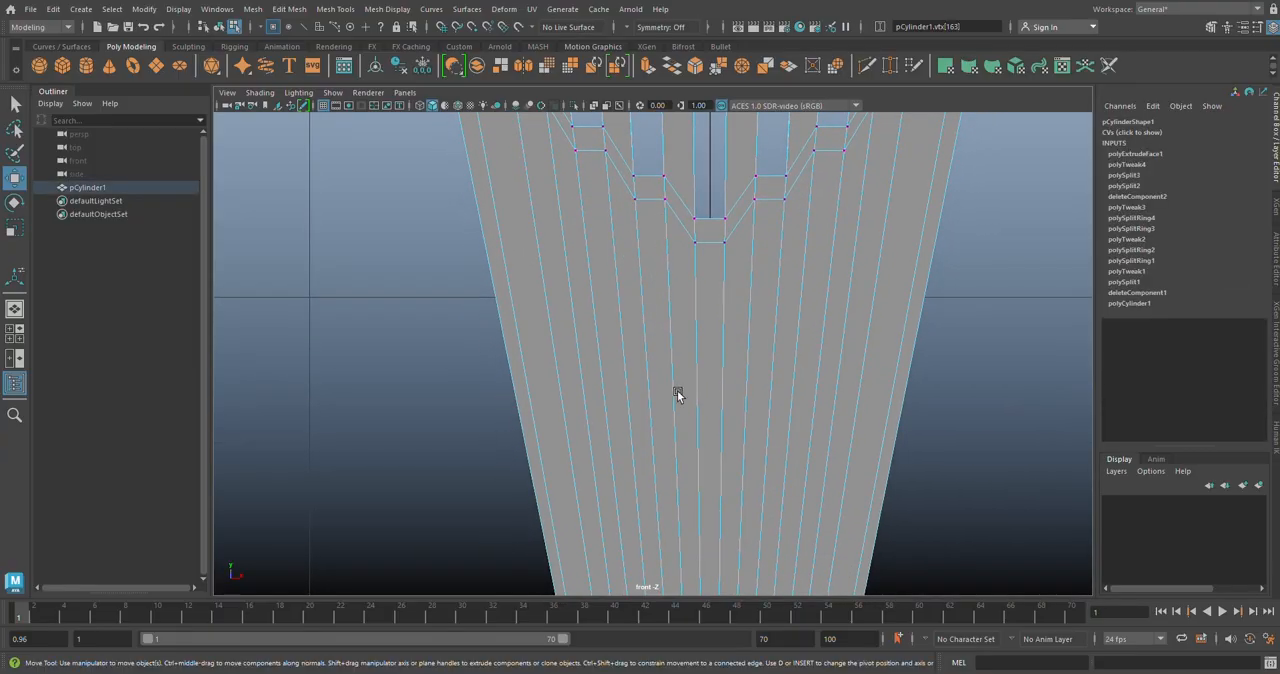
middle_click_drag(733, 485, 730, 171, "alt")
middle_click_drag(720, 321, 696, 332, "alt")
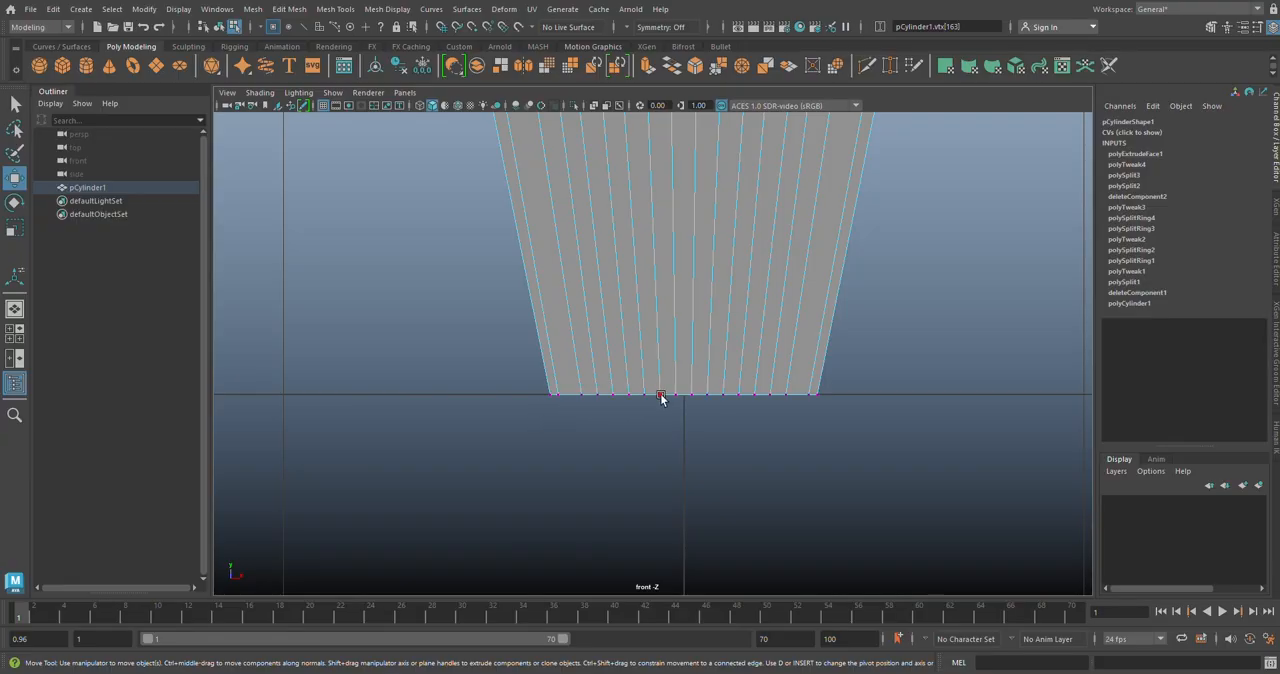
left_click(843, 387)
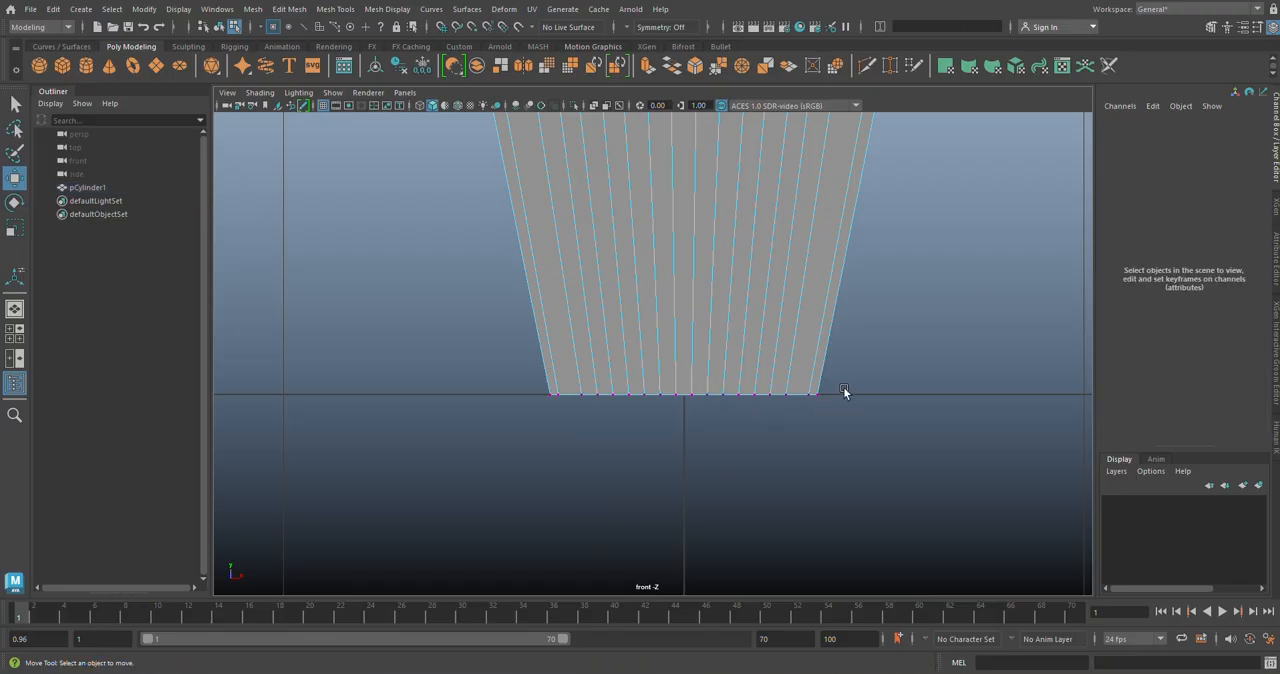
left_click_drag(752, 407, 750, 407)
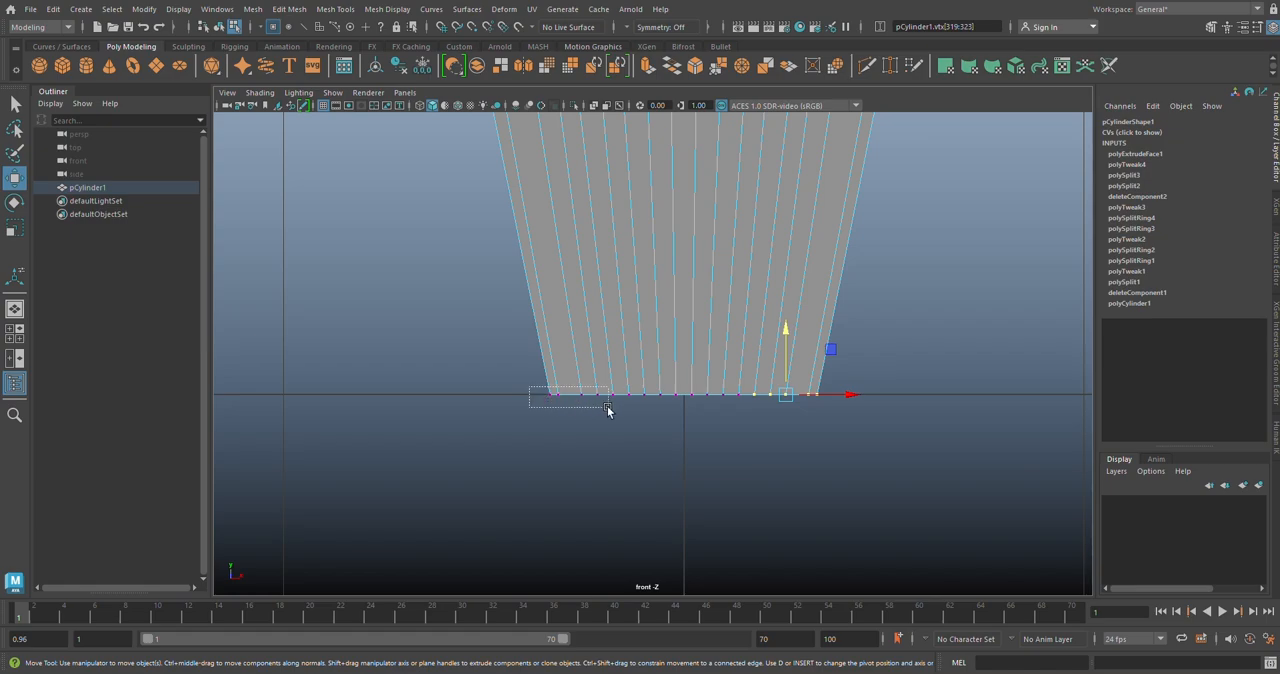
left_click_drag(607, 406, 612, 410, "shift")
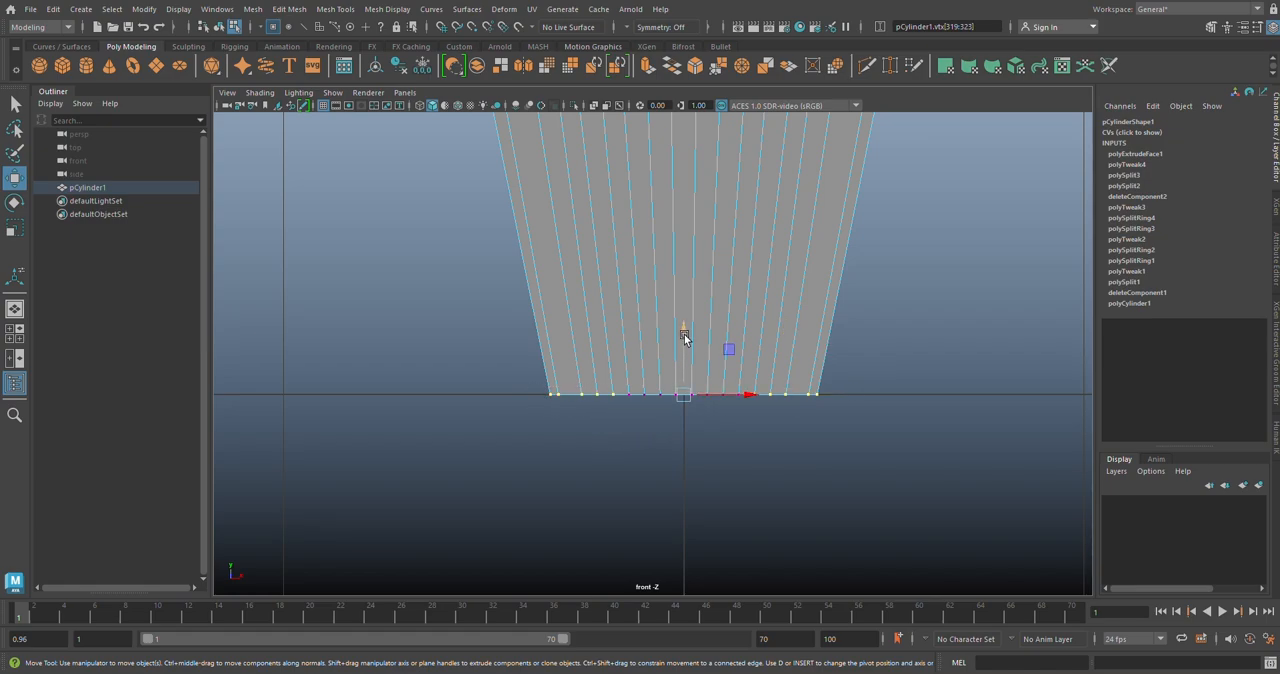
left_click_drag(684, 338, 684, 333)
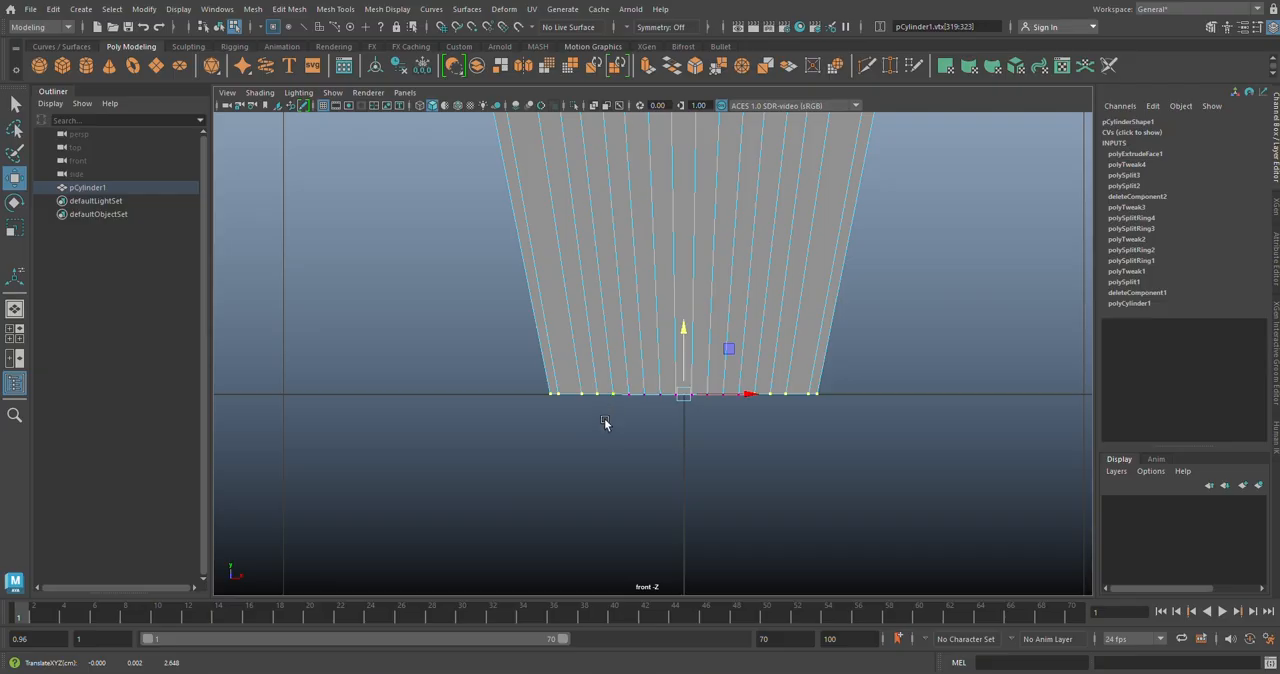
Step: Raise the four outermost bottom vertices per side to about 0.007 in Y, drop the innermost from the selection, and raise the remaining three slightly more
left_click_drag(609, 377, 755, 421)
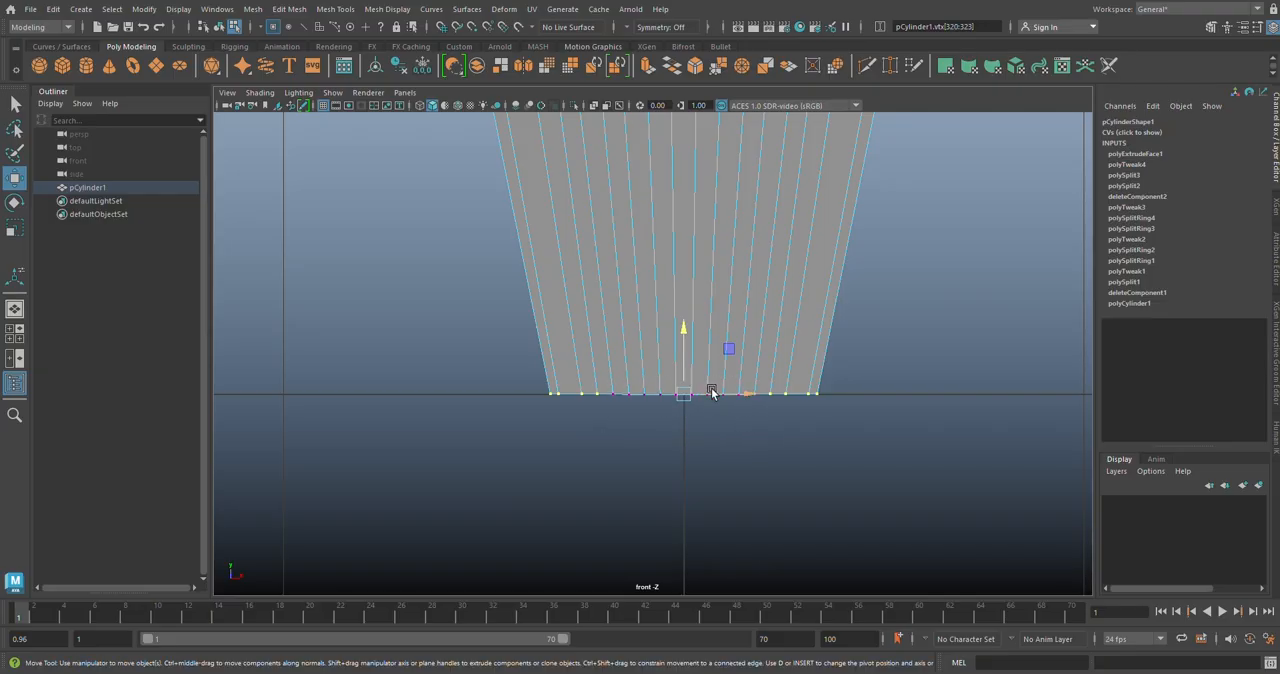
left_click_drag(683, 357, 683, 346)
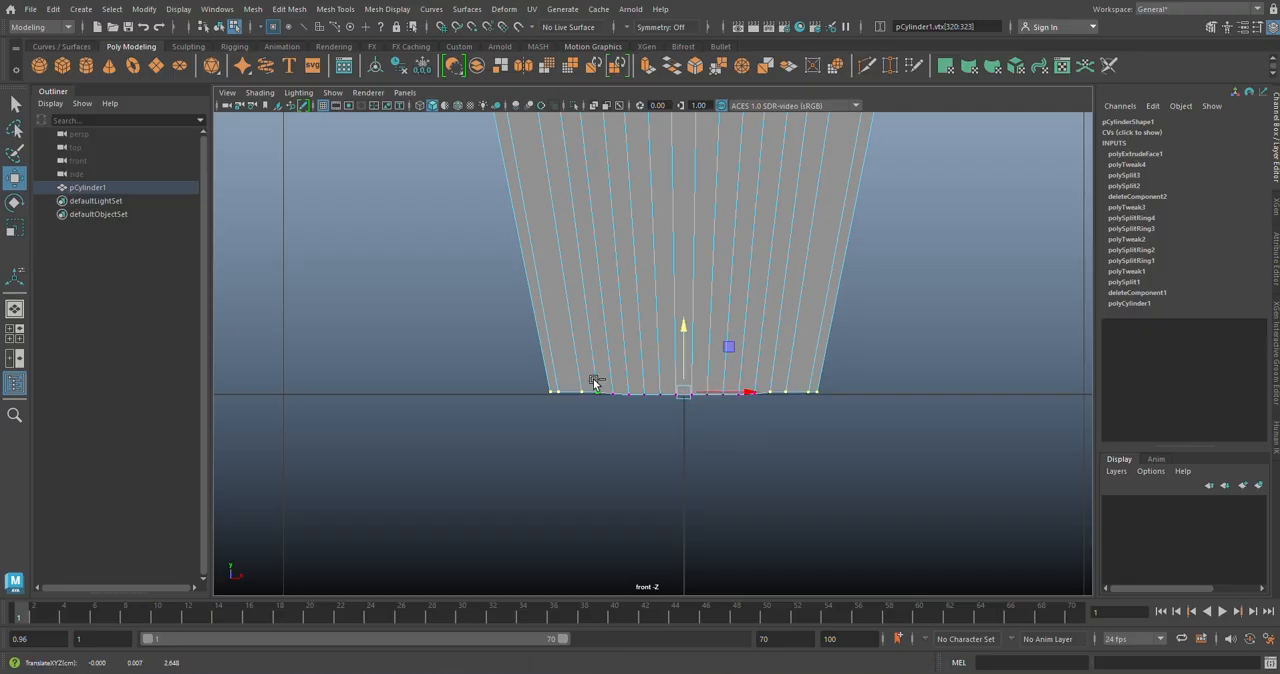
left_click_drag(594, 380, 773, 410)
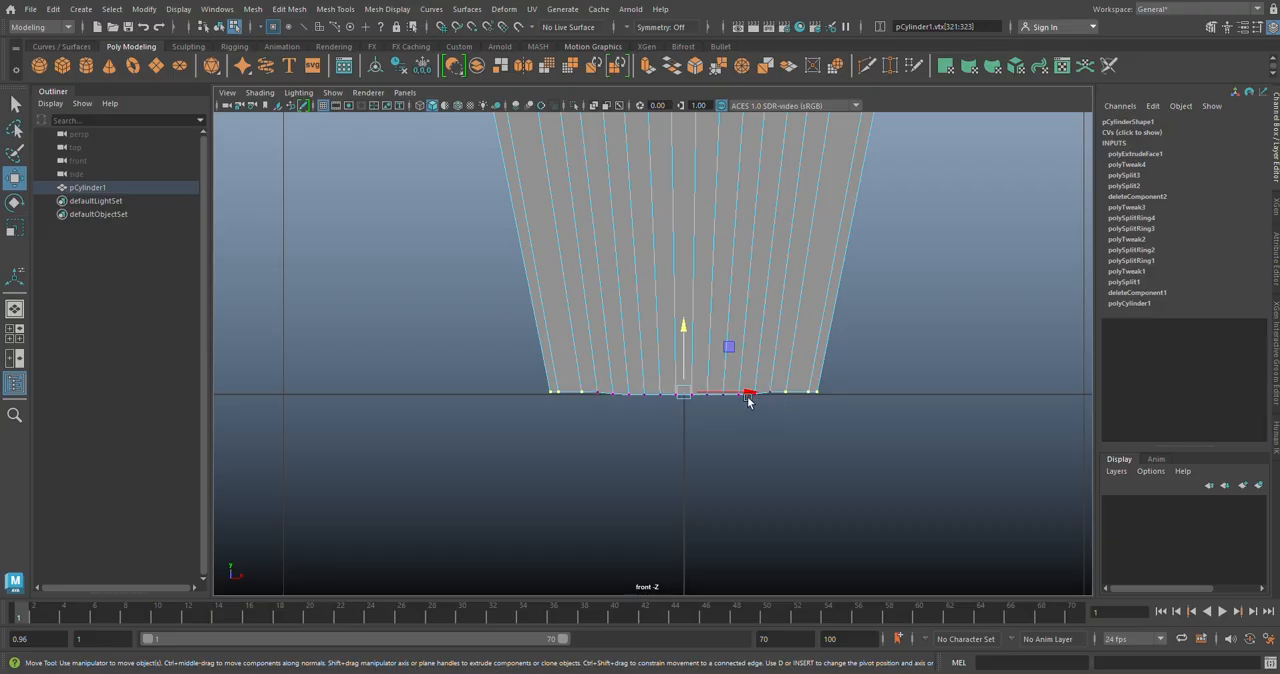
left_click_drag(688, 340, 683, 330)
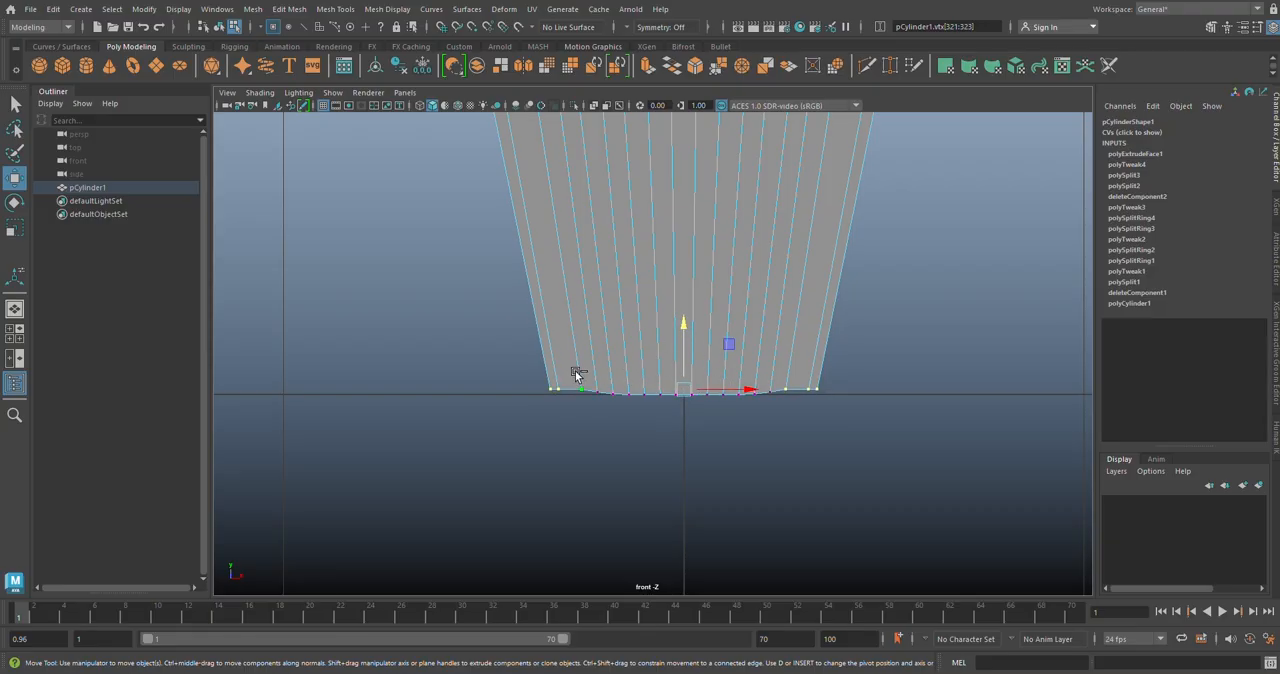
Step: Raise the two outermost bottom vertices per side slightly along Y, and lift only the corner vertices to about 0.048 to round the foot
left_click_drag(572, 396, 788, 425)
left_click_drag(685, 320, 685, 319)
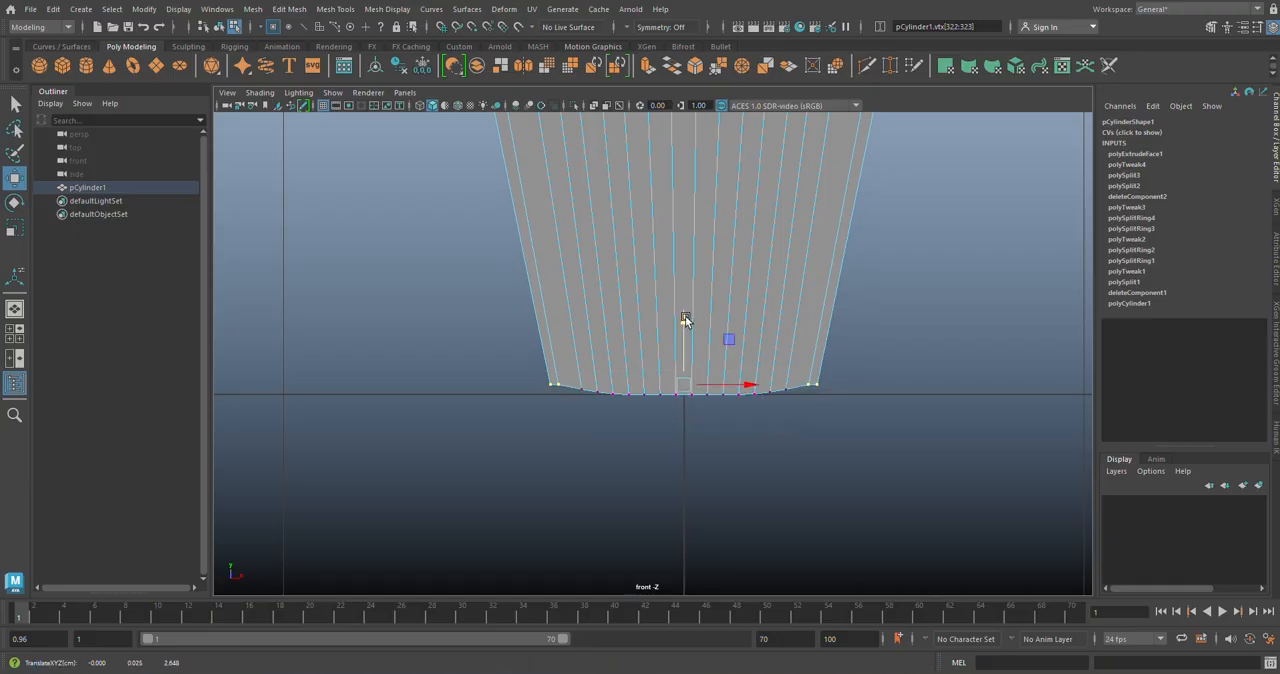
left_click(819, 386)
left_click(550, 388, "shift")
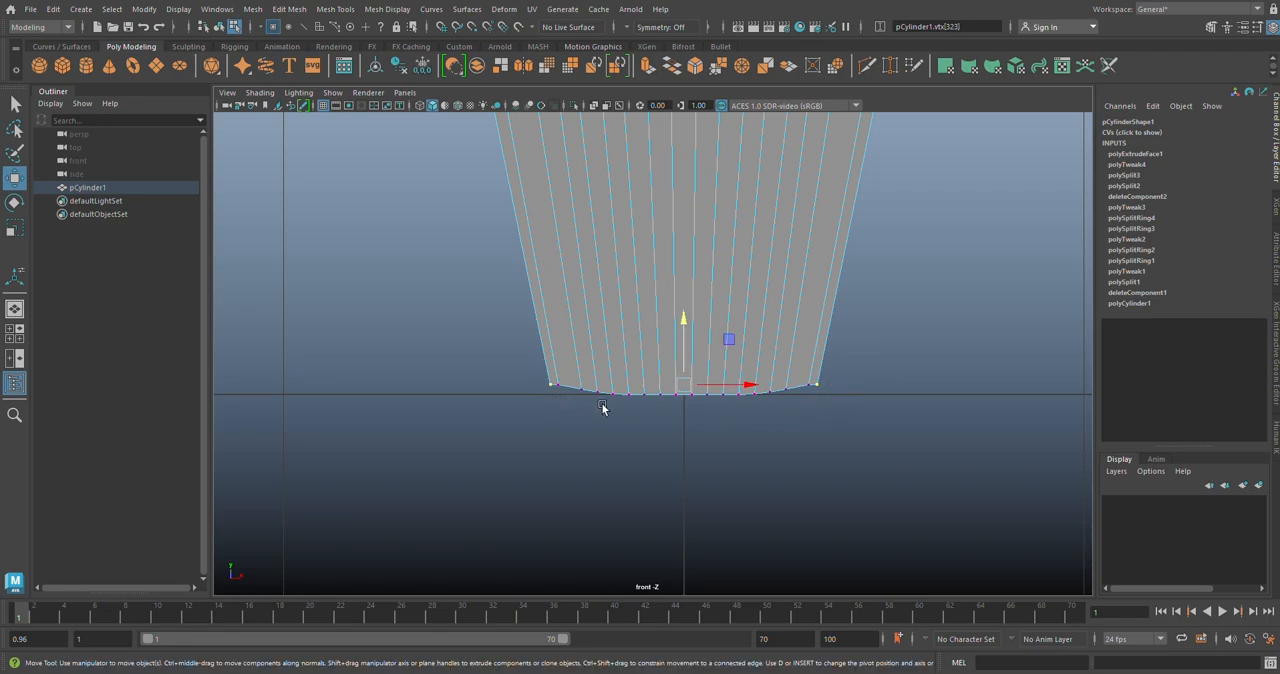
left_click_drag(686, 325, 682, 319)
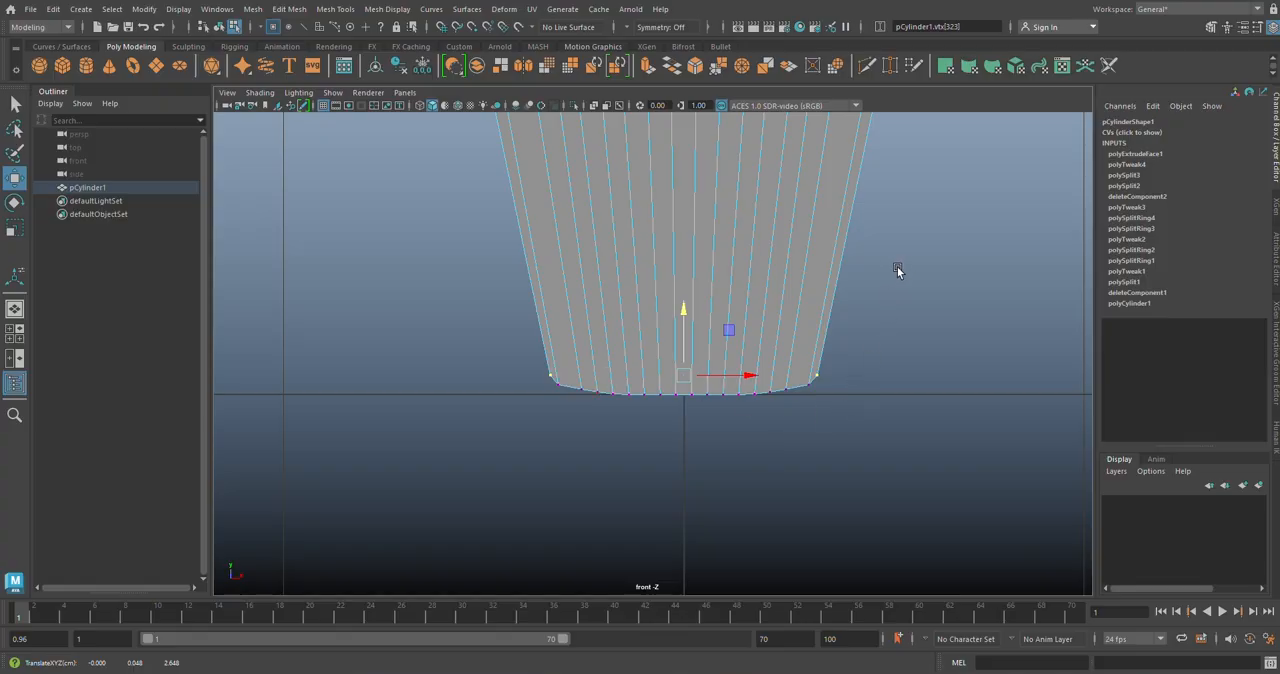
Step: Return to the perspective view and switch the stool segment from vertex editing back to object mode
key("space")
key("space")
left_click(957, 326)
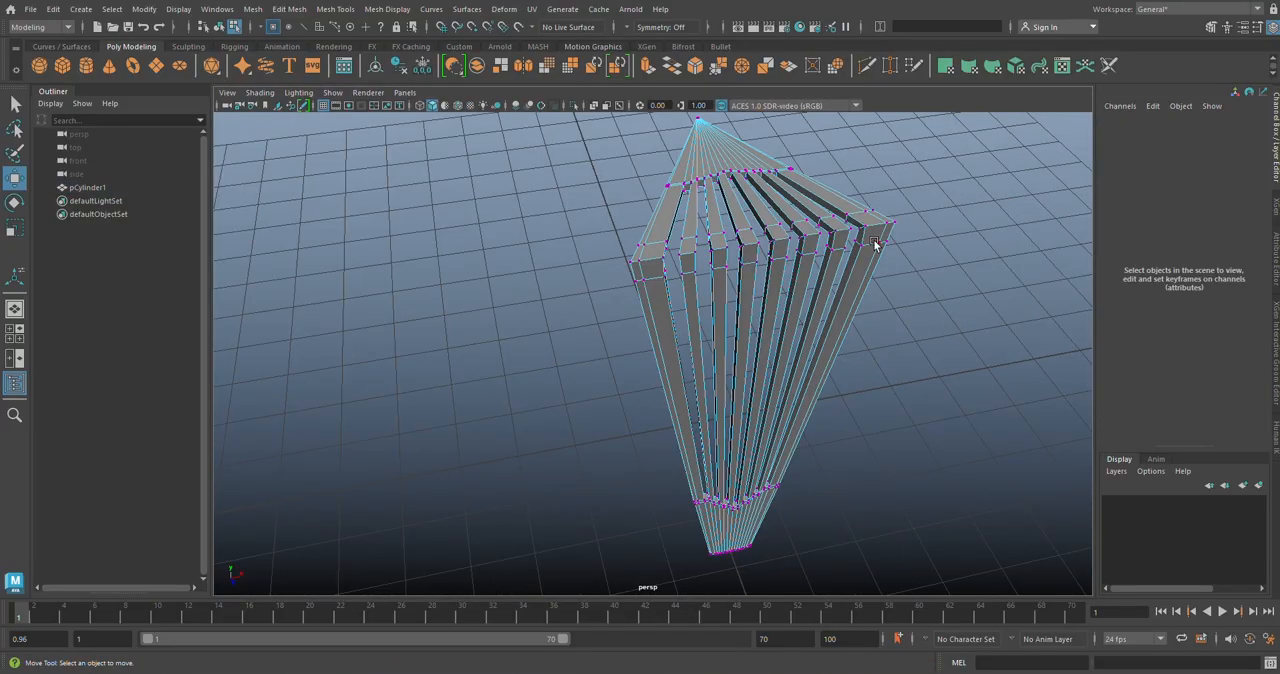
right_click_drag(871, 243, 967, 210)
left_click(968, 246)
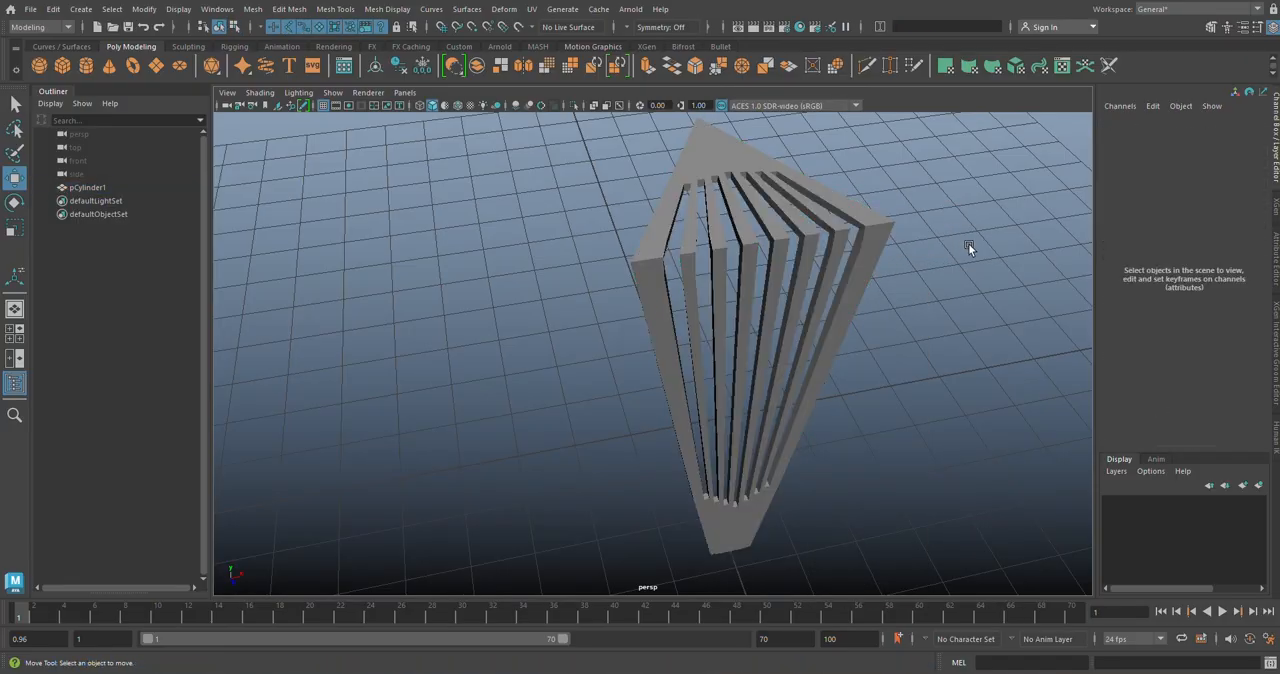
Step: Preview the stool segment smoothed and examine its slot ends, bends and foot from several angles
left_click(780, 266)
mouse_move(780, 266)
left_mouse_down("alt")
mouse_move(780, 296)
mouse_move(769, 276)
left_mouse_up("alt")
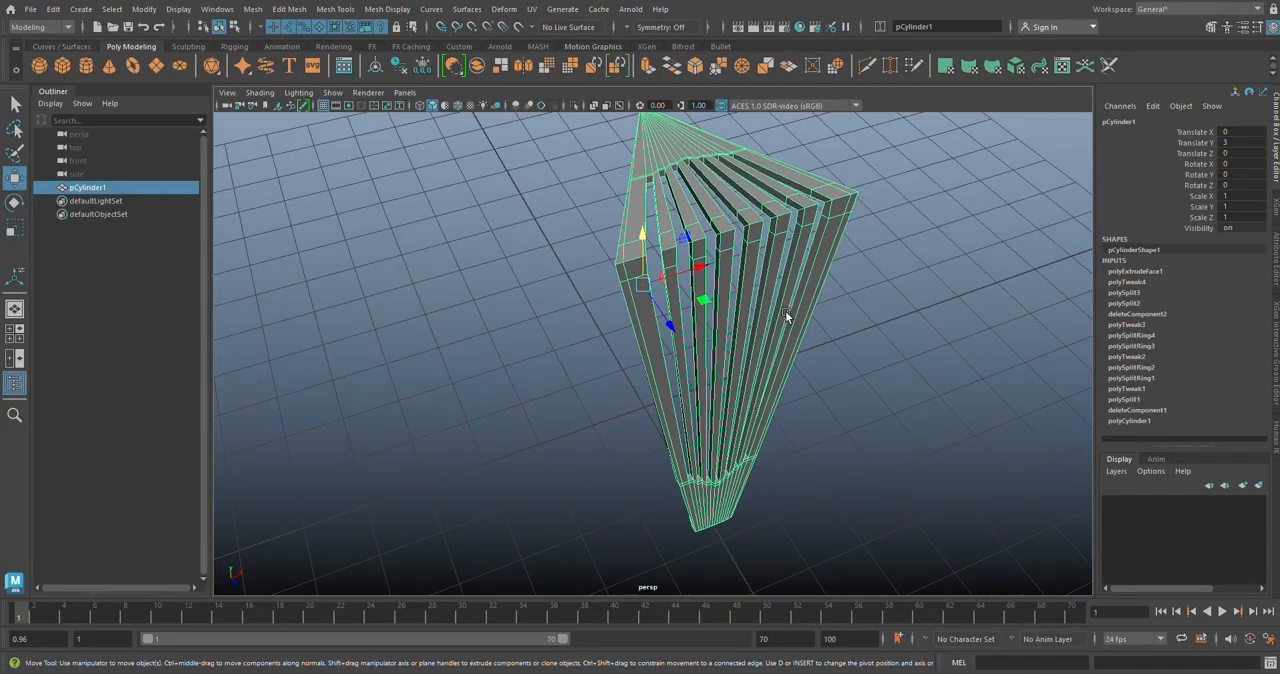
mouse_move(785, 311)
right_mouse_down("alt")
mouse_move(777, 270)
mouse_move(786, 293)
right_mouse_up("alt")
left_click_drag(786, 293, 820, 437, "alt")
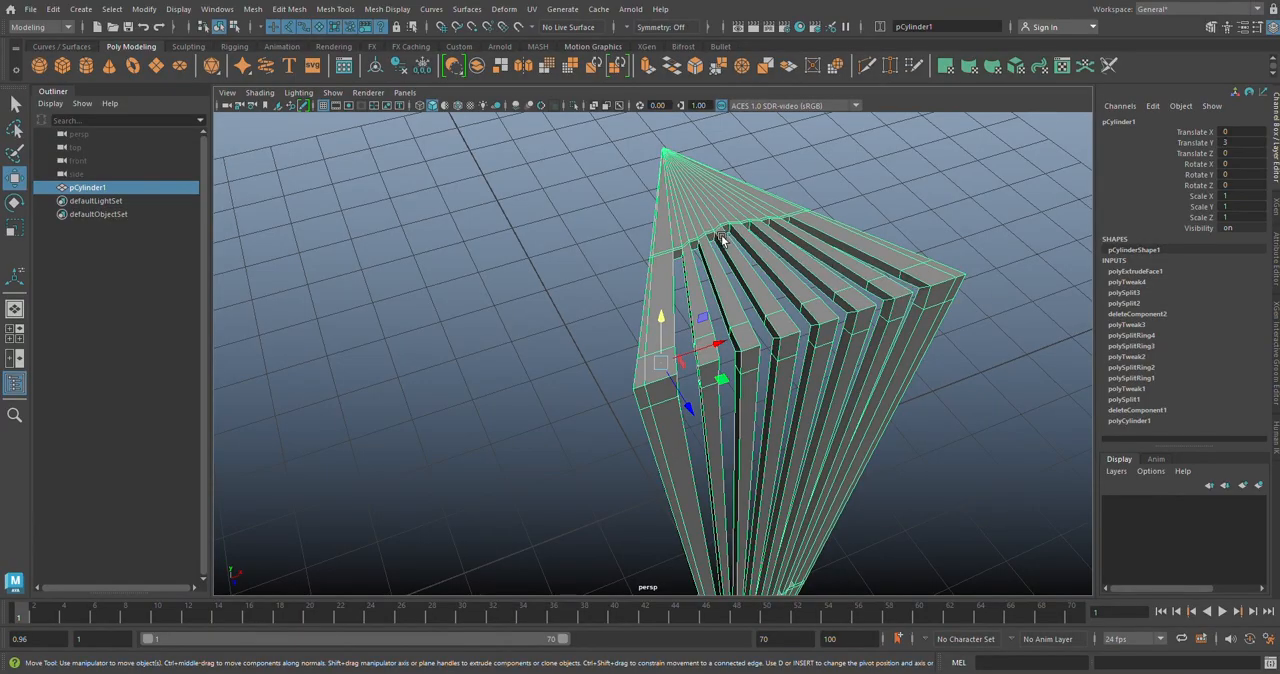
key("3")
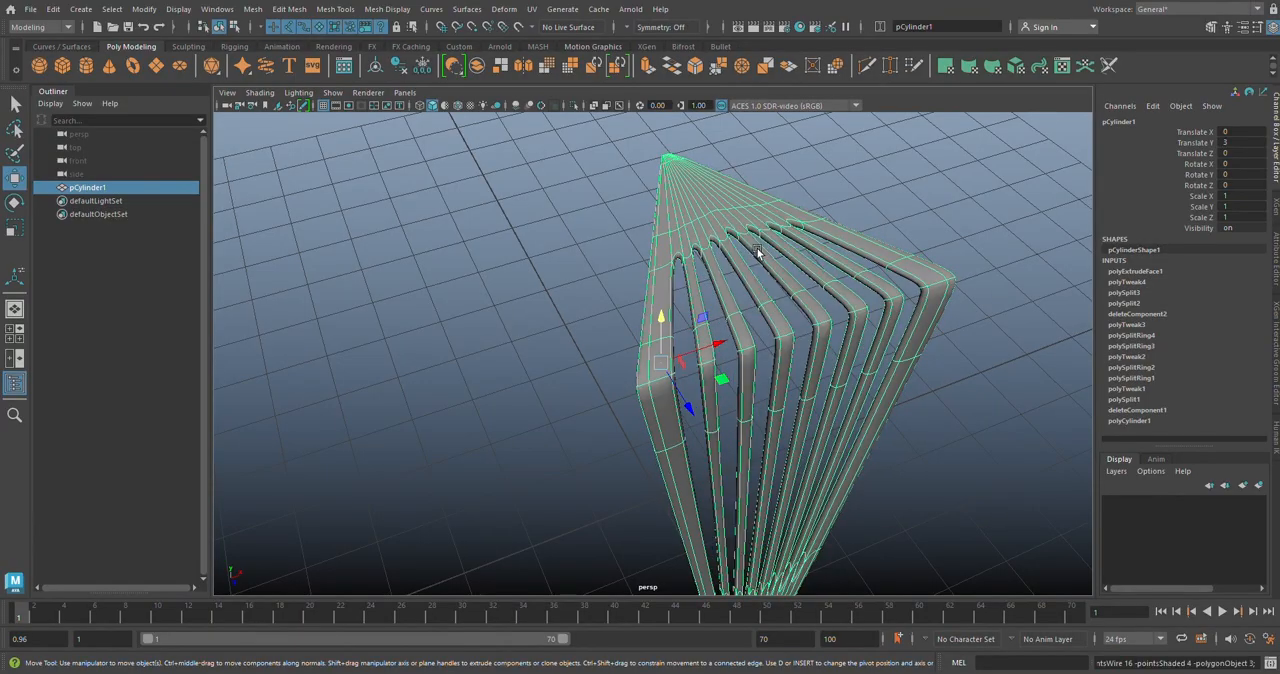
left_click(902, 212)
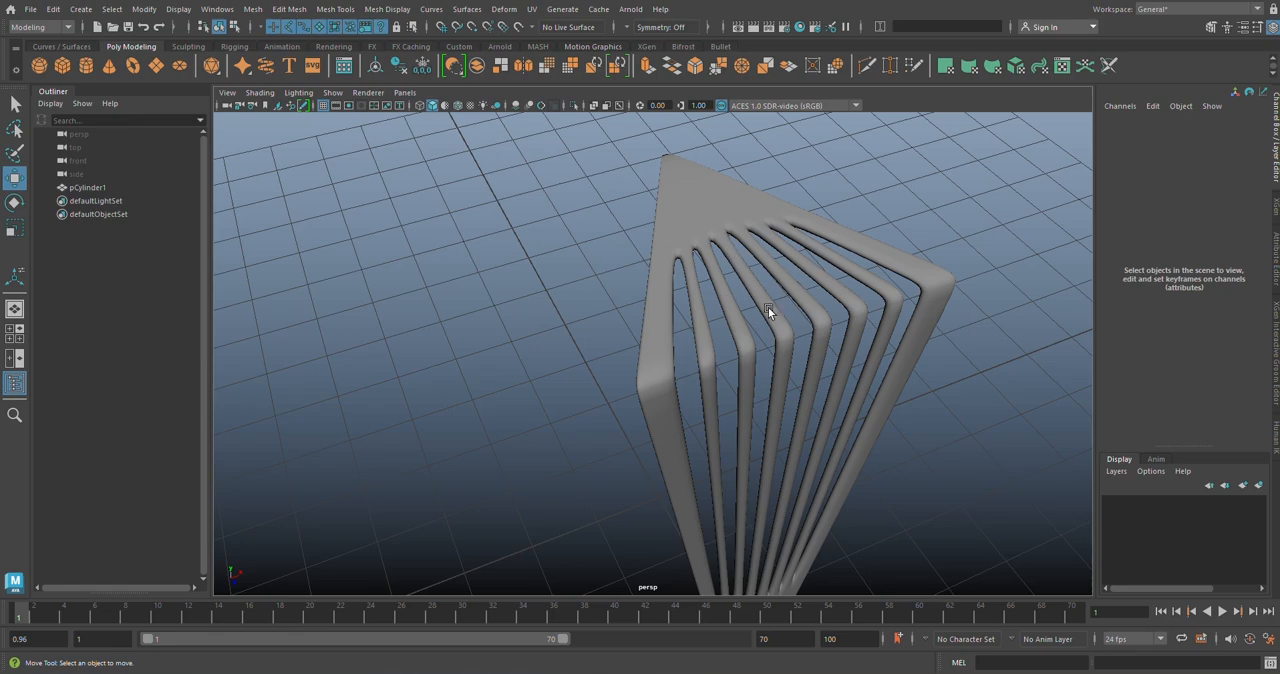
left_click_drag(839, 333, 851, 376, "alt")
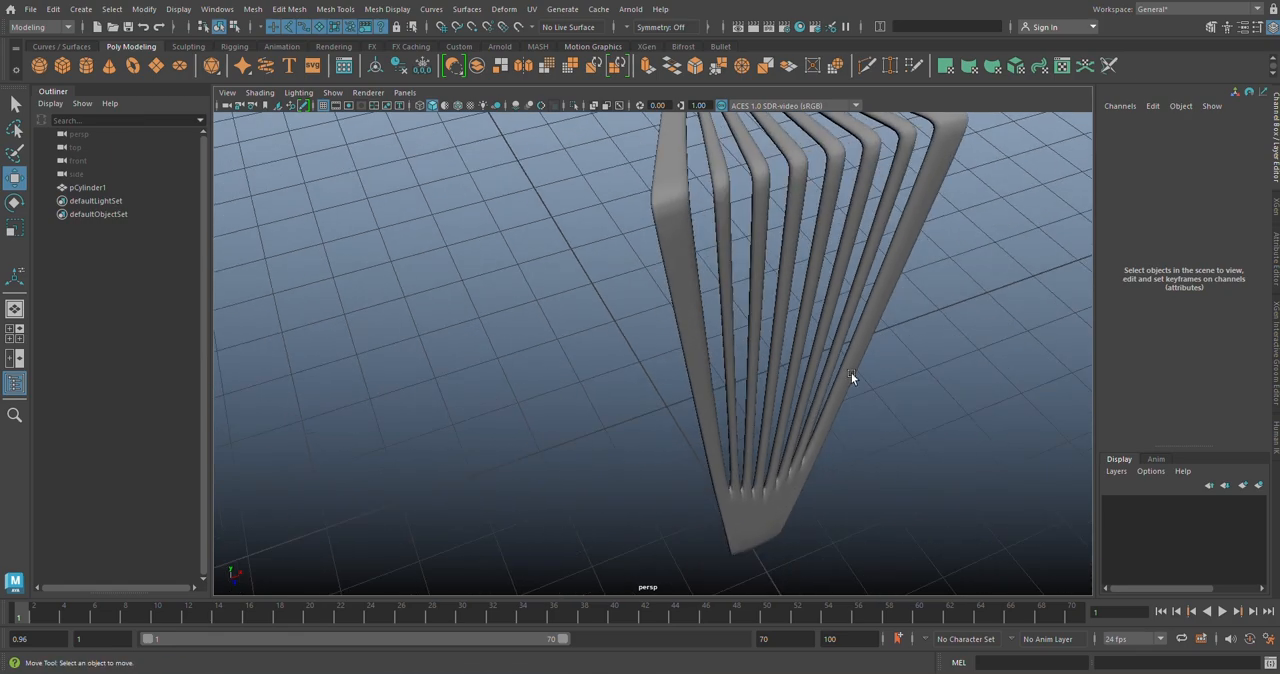
left_click_drag(783, 461, 730, 245, "alt")
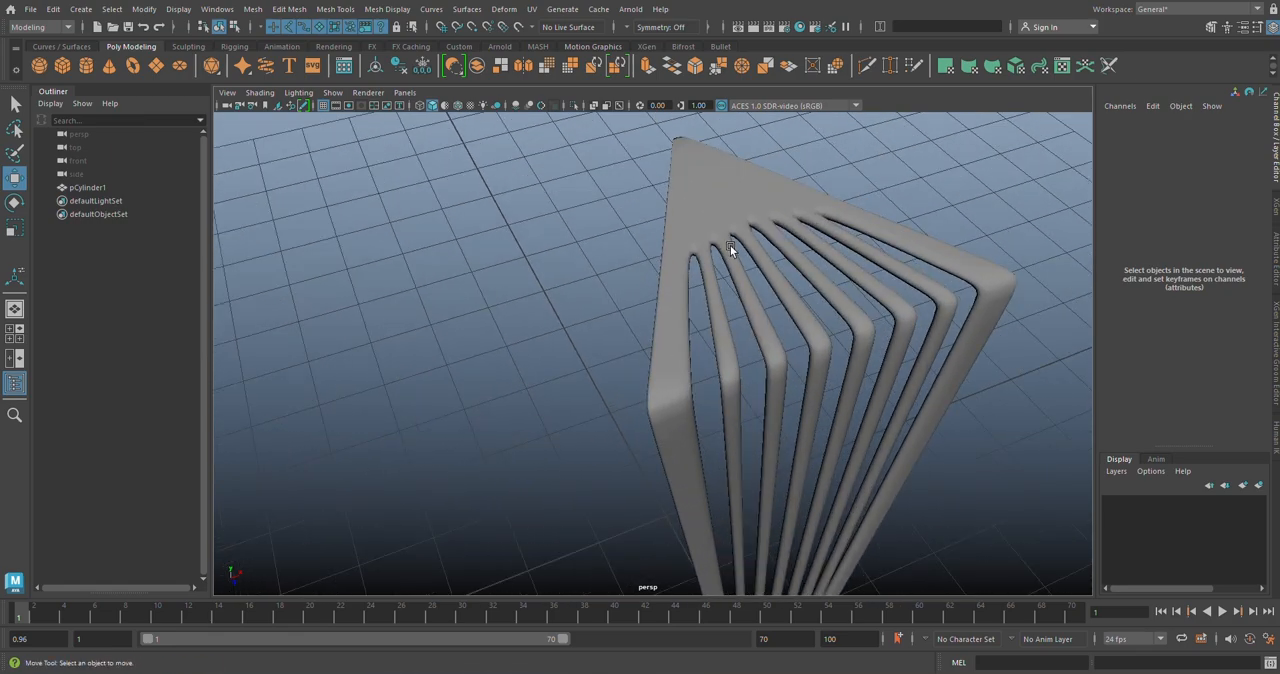
Step: Restore the unsmoothed display and use Insert Edge Loop to add supporting loops around the middle slot's inner wall, close to its edges
left_click(822, 352)
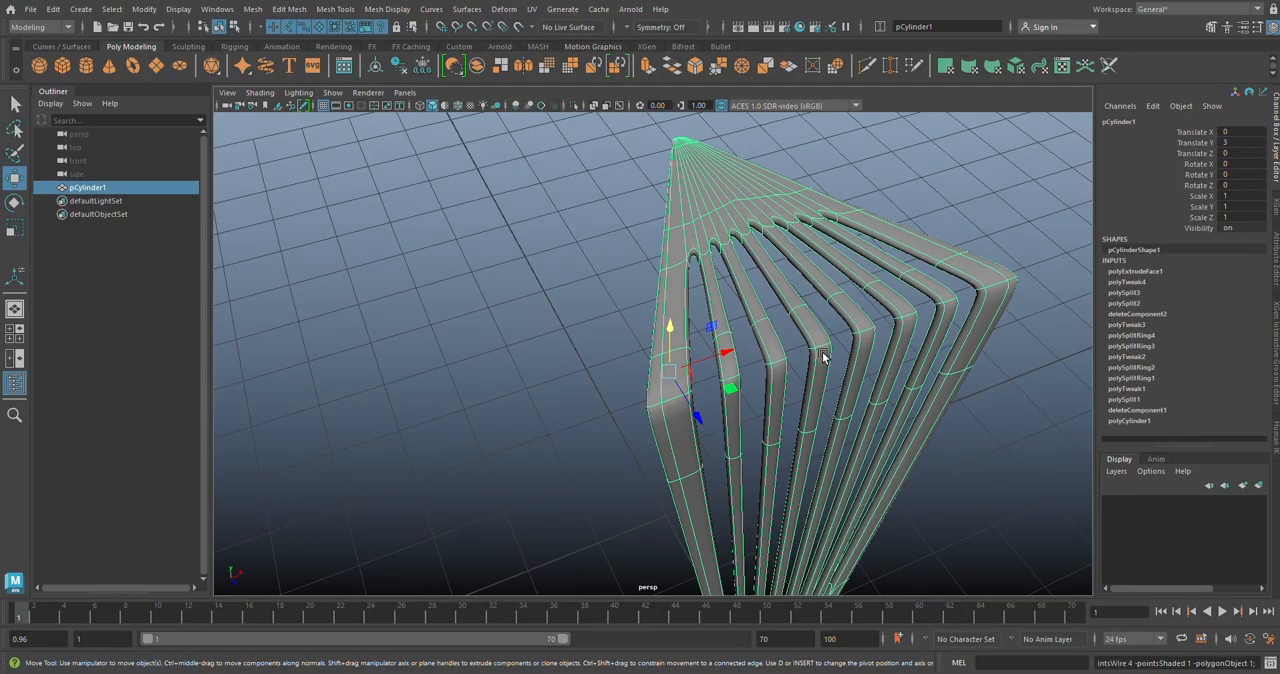
key("1")
middle_click_drag(817, 362, 775, 361, "alt")
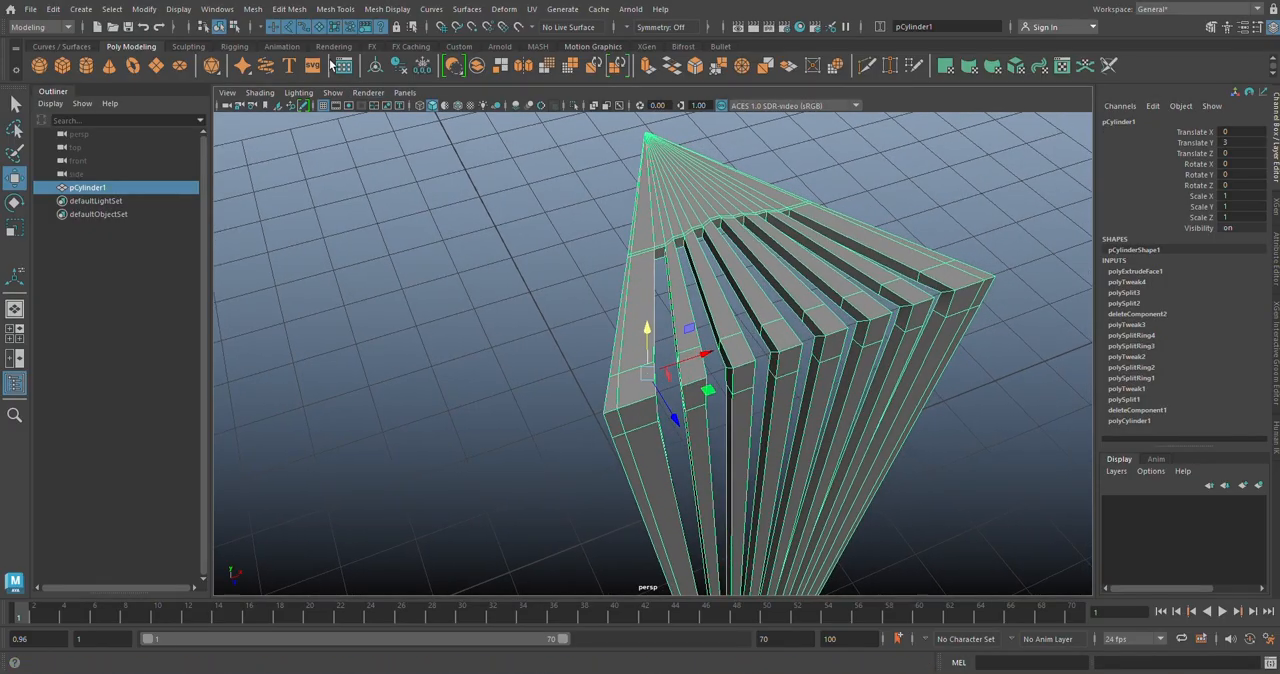
left_click(338, 10)
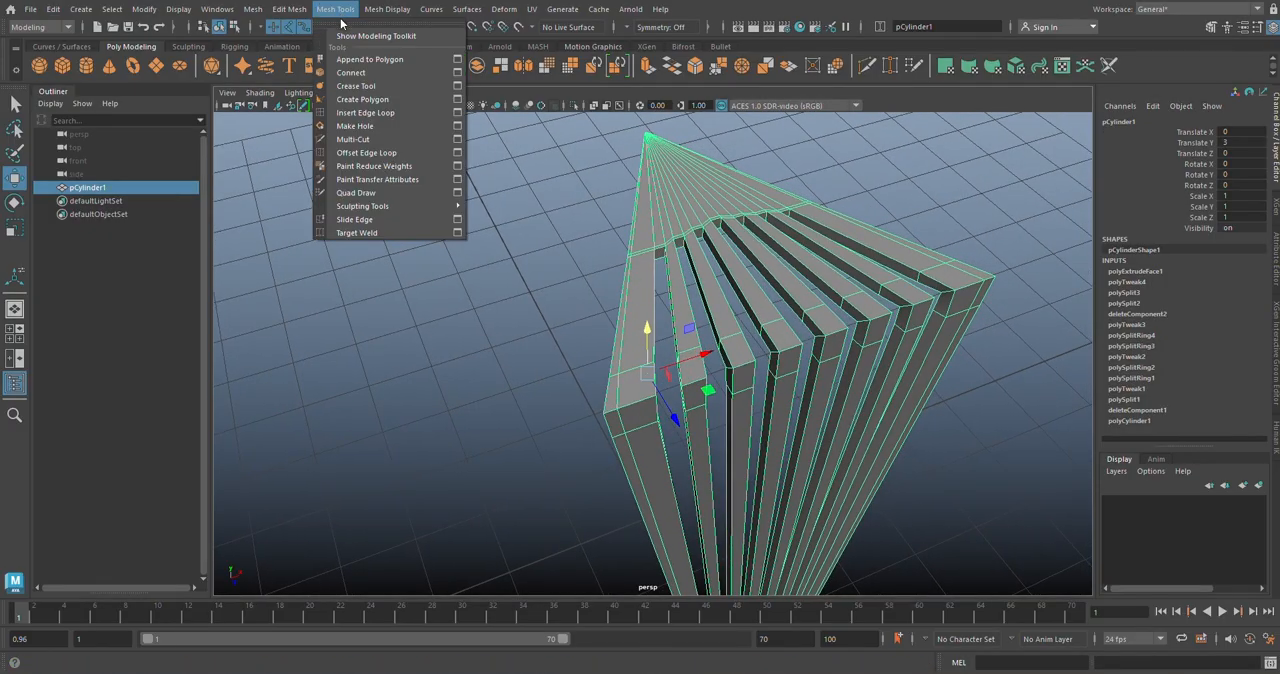
left_click(456, 114)
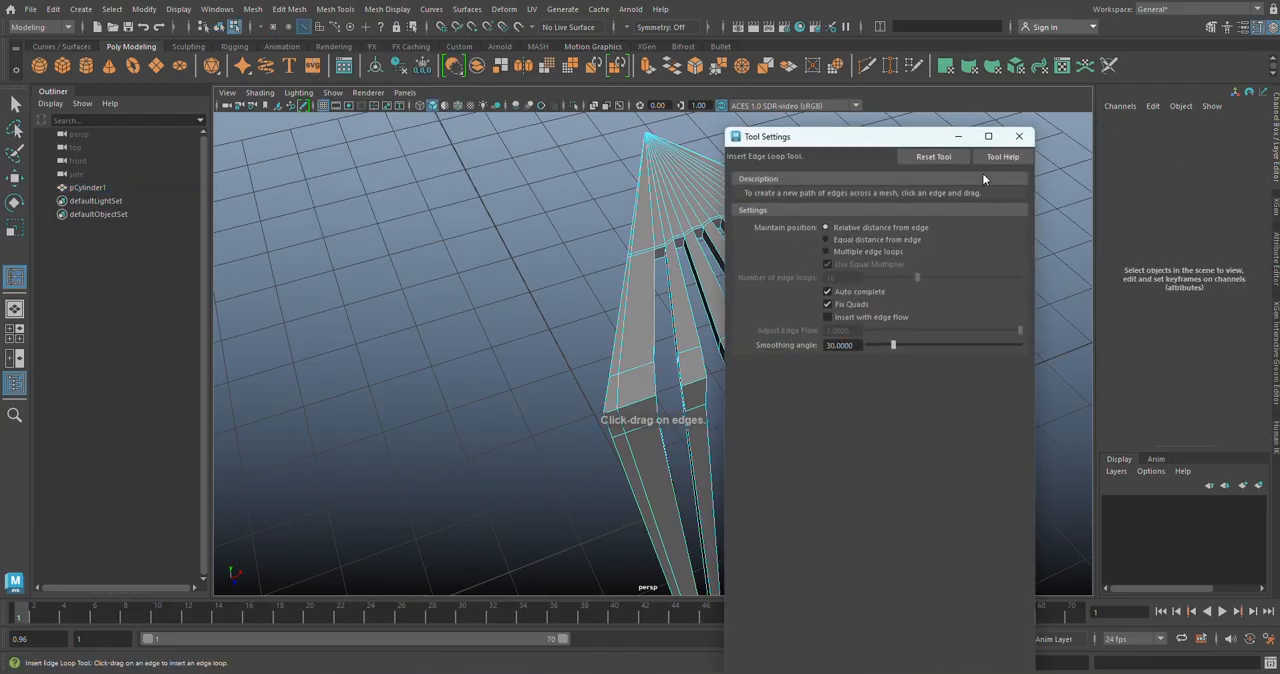
left_click(1019, 137)
left_click_drag(864, 236, 618, 333, "alt")
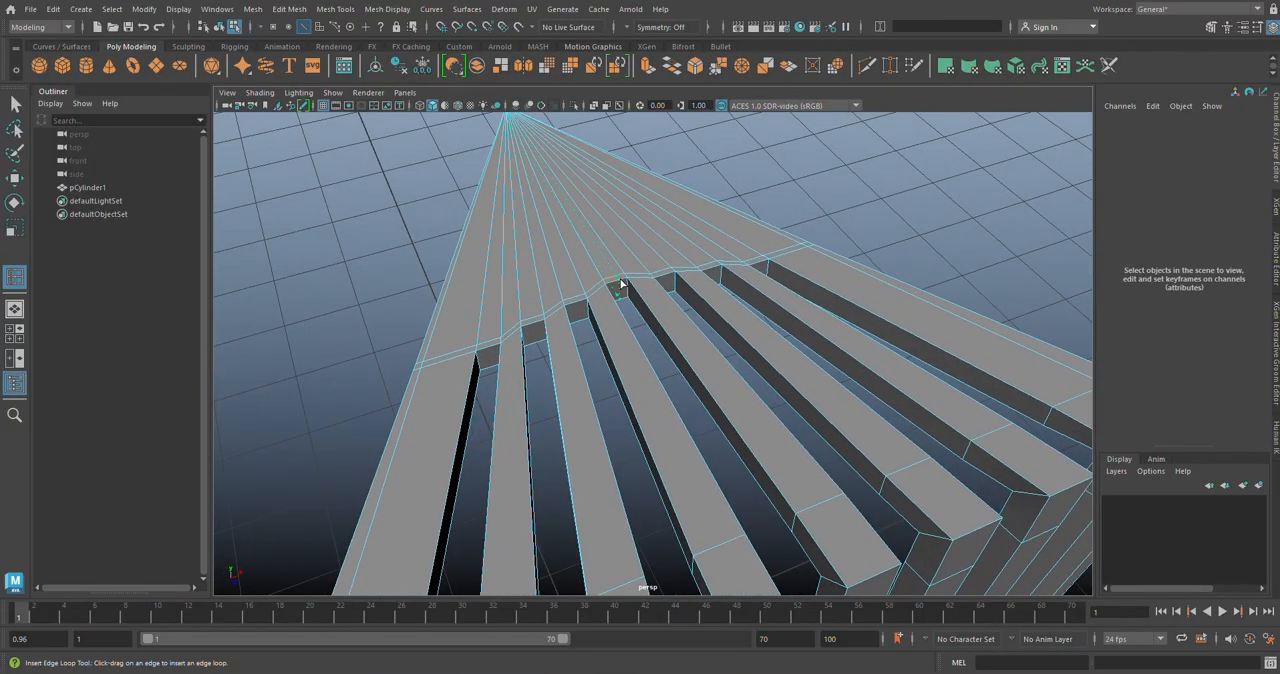
left_click(620, 284)
mouse_move(621, 286)
left_mouse_down("alt")
mouse_move(625, 307)
mouse_move(649, 312)
mouse_move(619, 282)
left_mouse_up("alt")
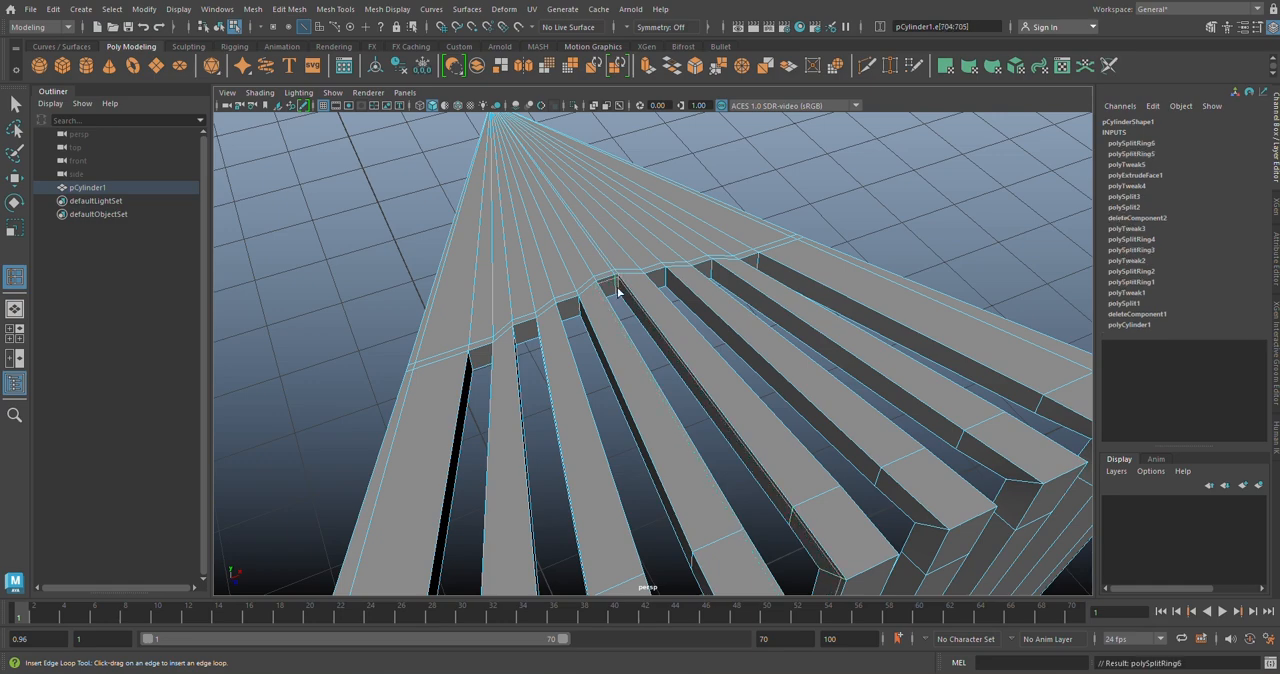
left_click(616, 290)
left_click(616, 290)
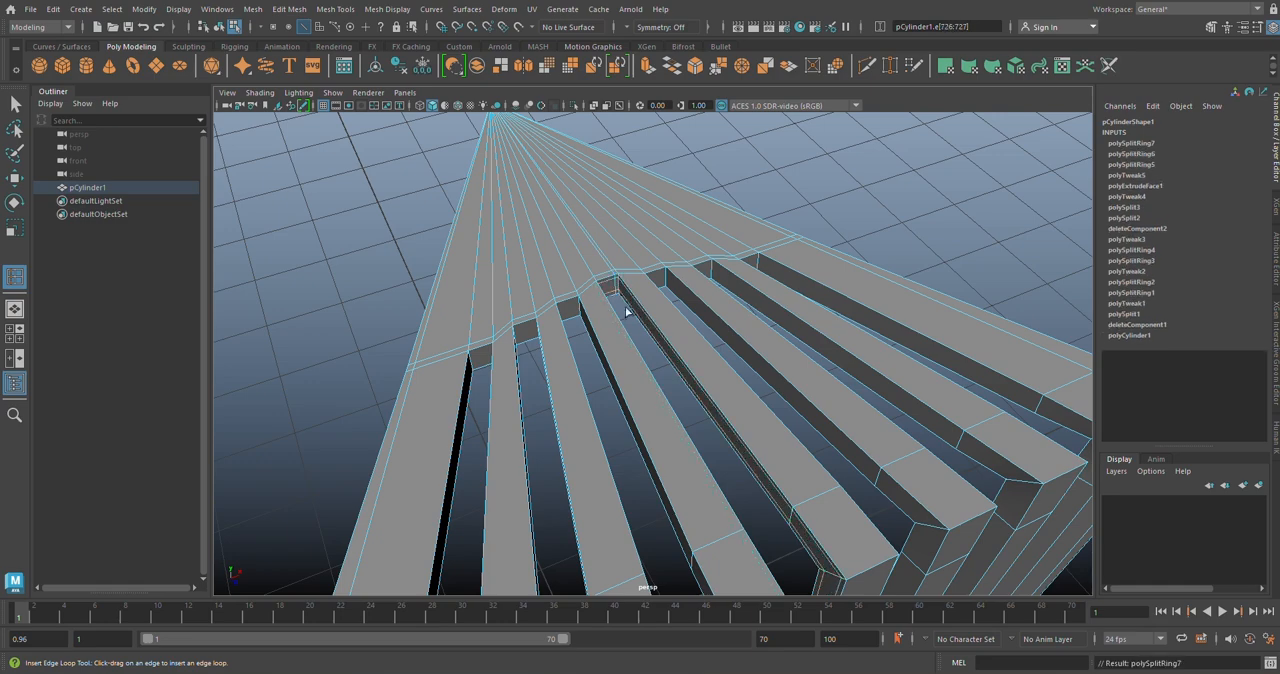
Step: Insert another supporting edge loop through the end wall of the middle slot, close to its corner
left_click_drag(623, 306, 509, 299, "alt")
middle_click_drag(770, 361, 428, 163, "alt")
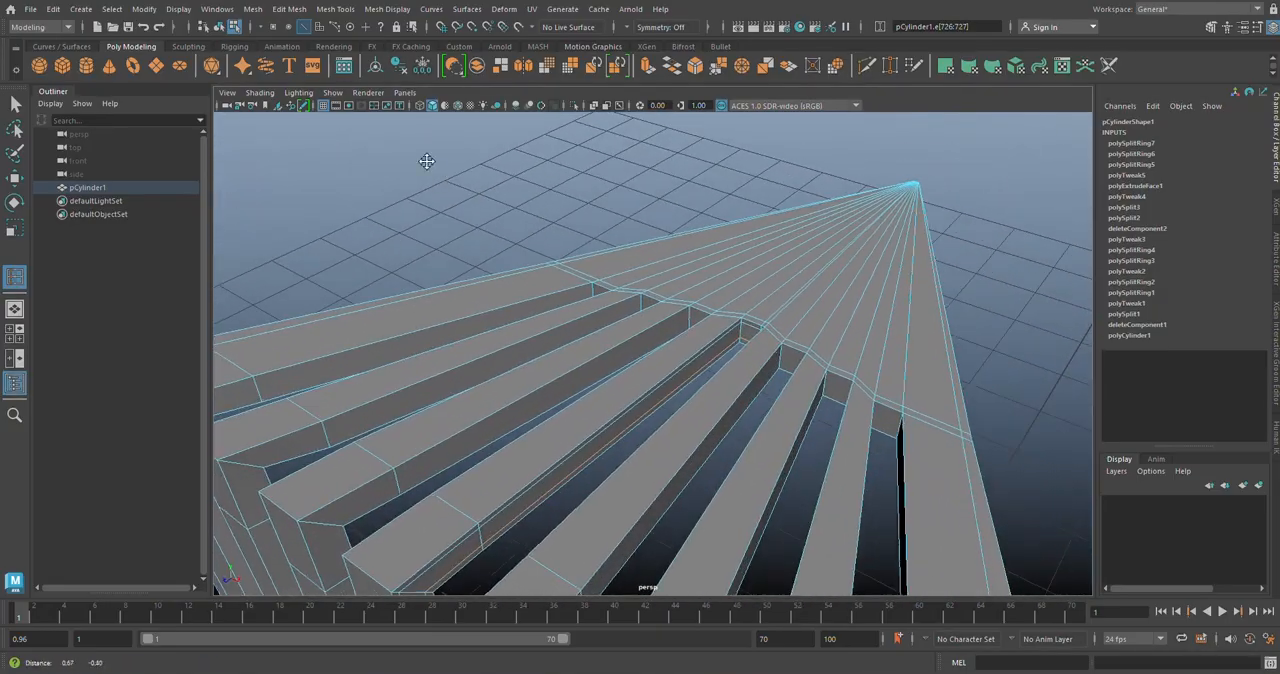
scroll(762, 362, "up", 1)
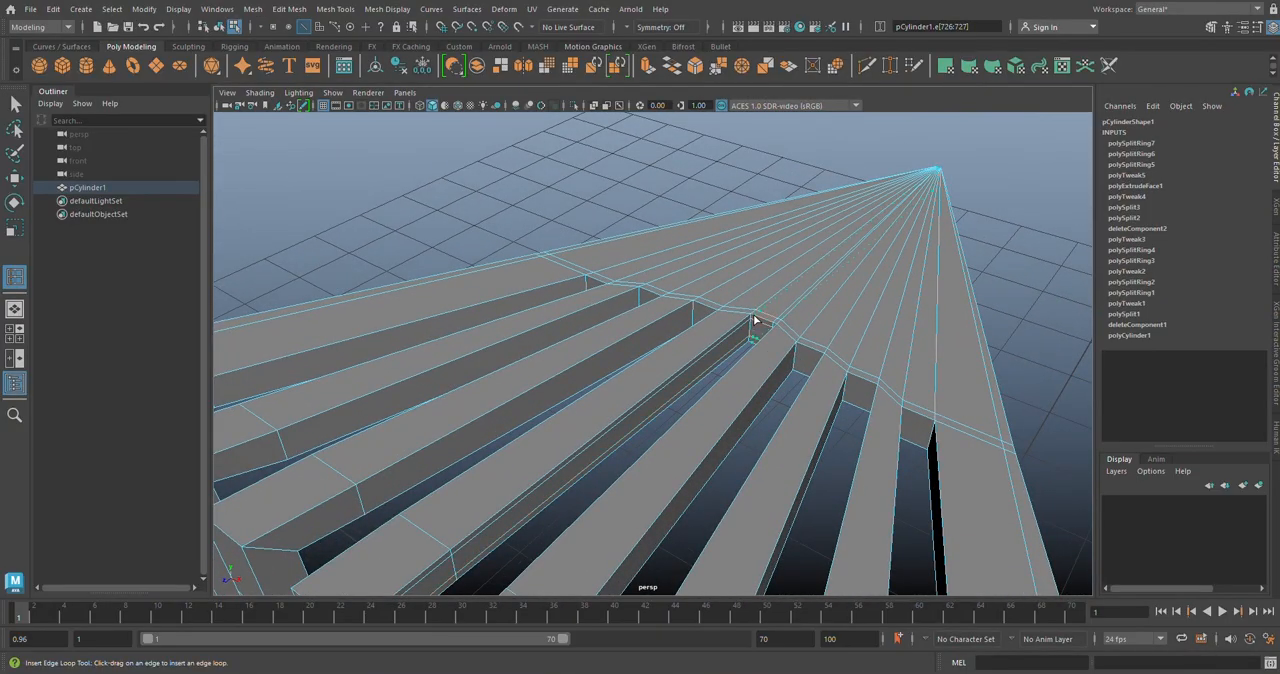
left_click(753, 316)
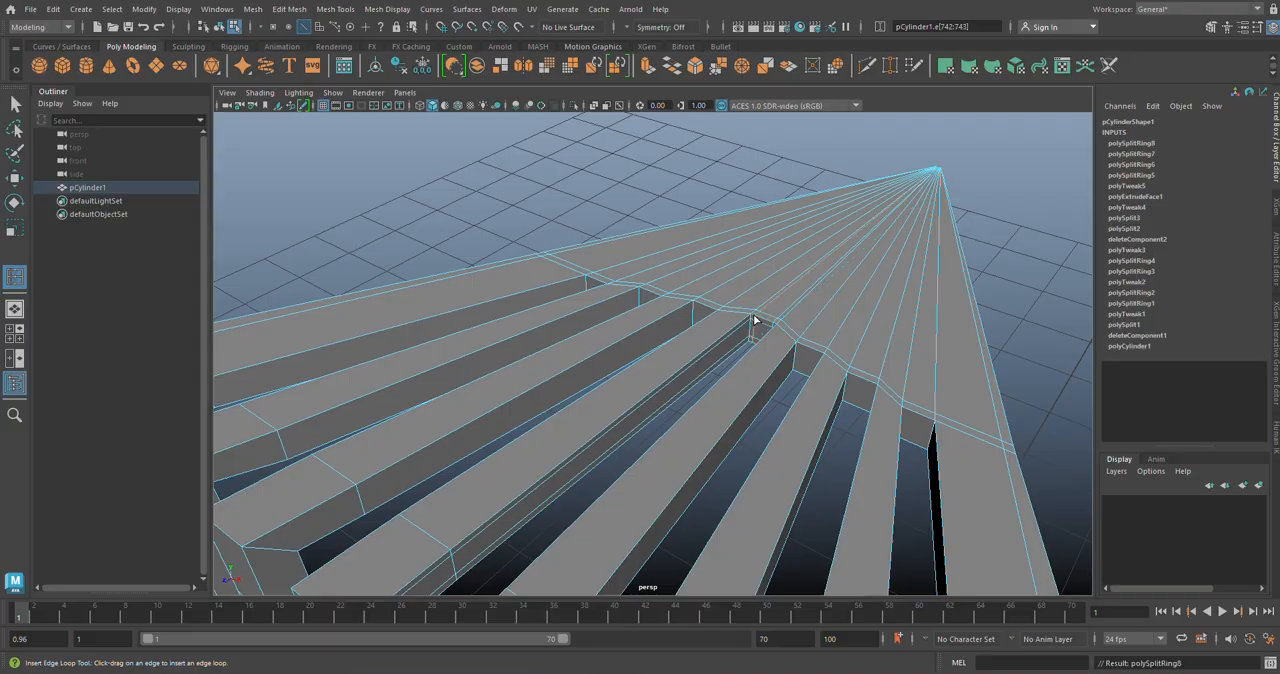
left_click_drag(757, 331, 620, 391, "alt")
middle_click_drag(620, 391, 623, 348, "alt")
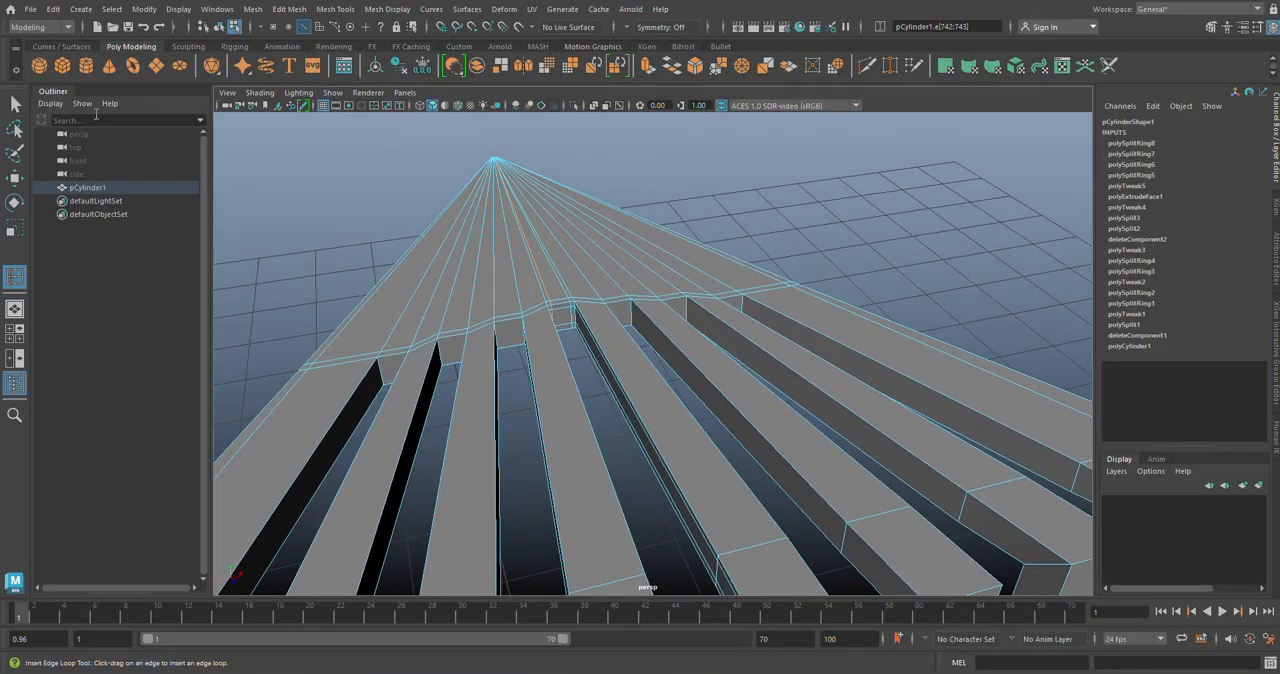
Step: Preview the segment smoothed and compare the middle slot's supported end with the neighbouring slots
key("q")
right_click_drag(552, 218, 600, 203)
key("3")
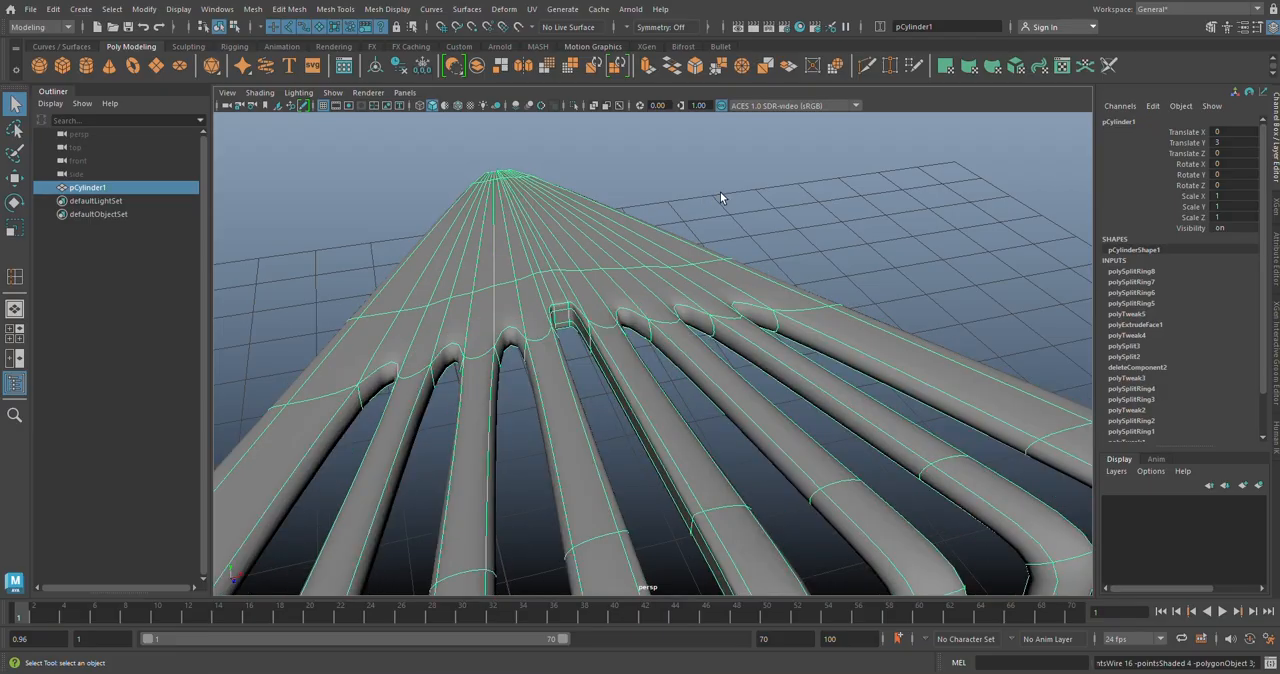
left_click(720, 195)
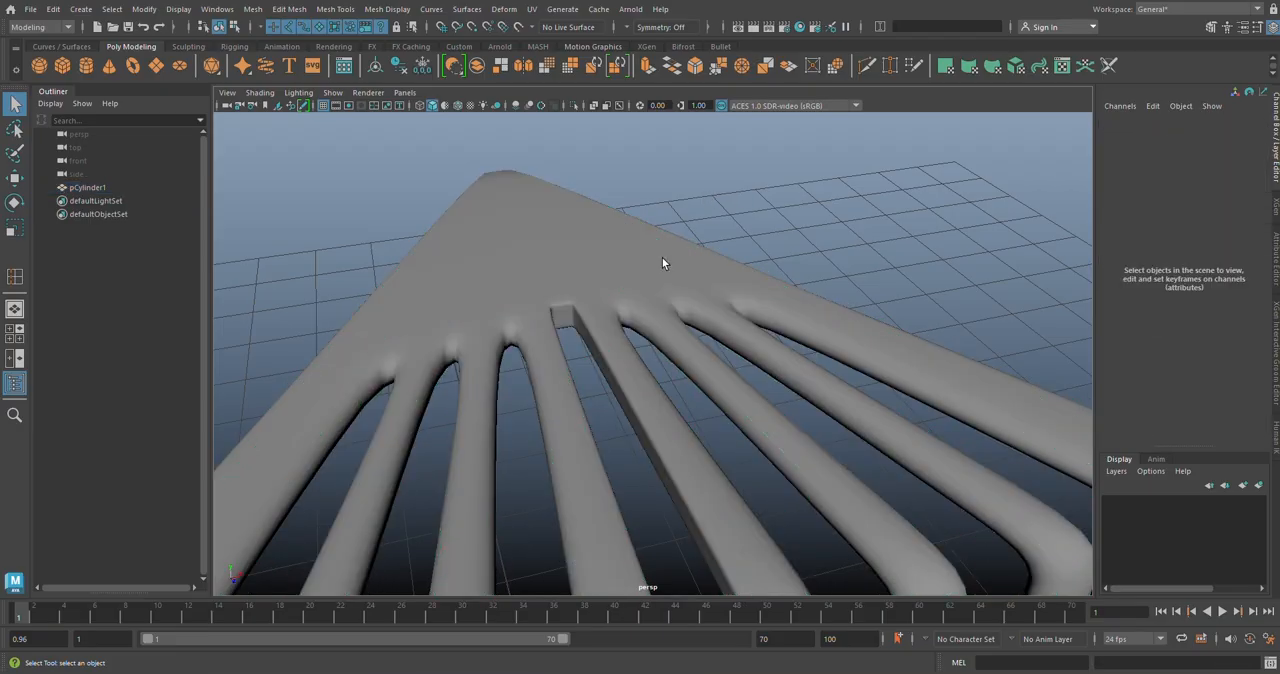
Step: Return the stool segment to its unsmoothed display and activate the Insert Edge Loop tool again
left_click(546, 331)
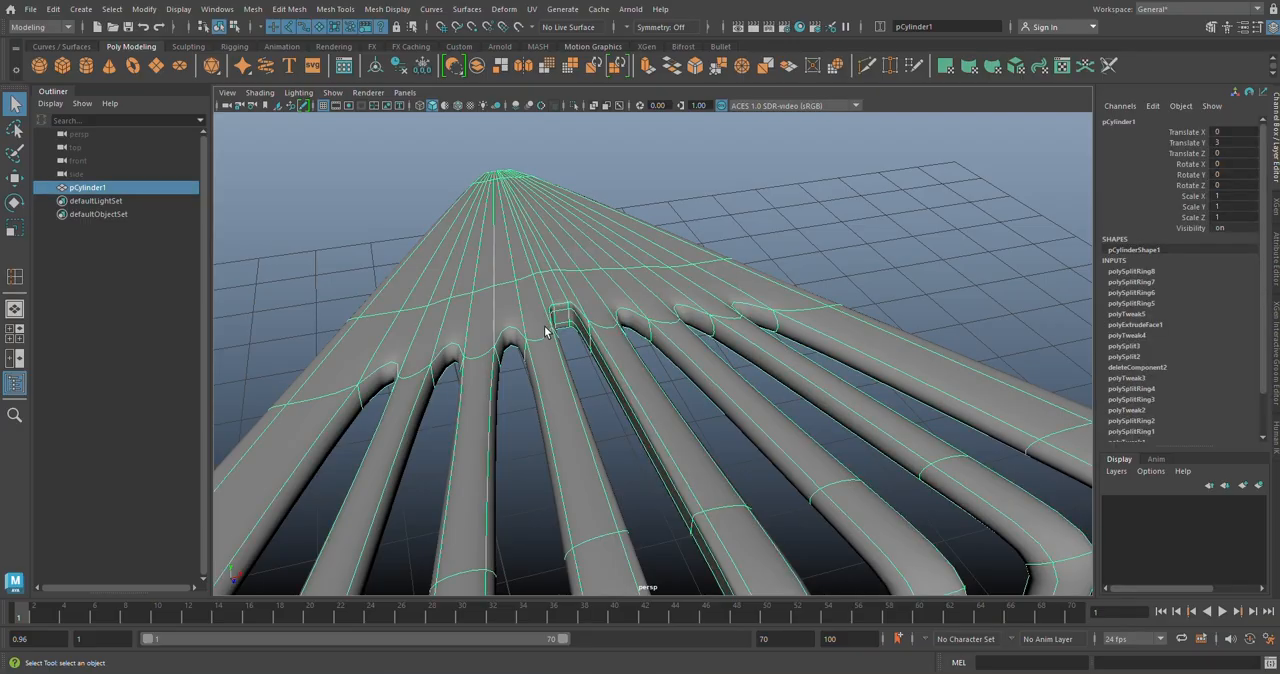
key("1")
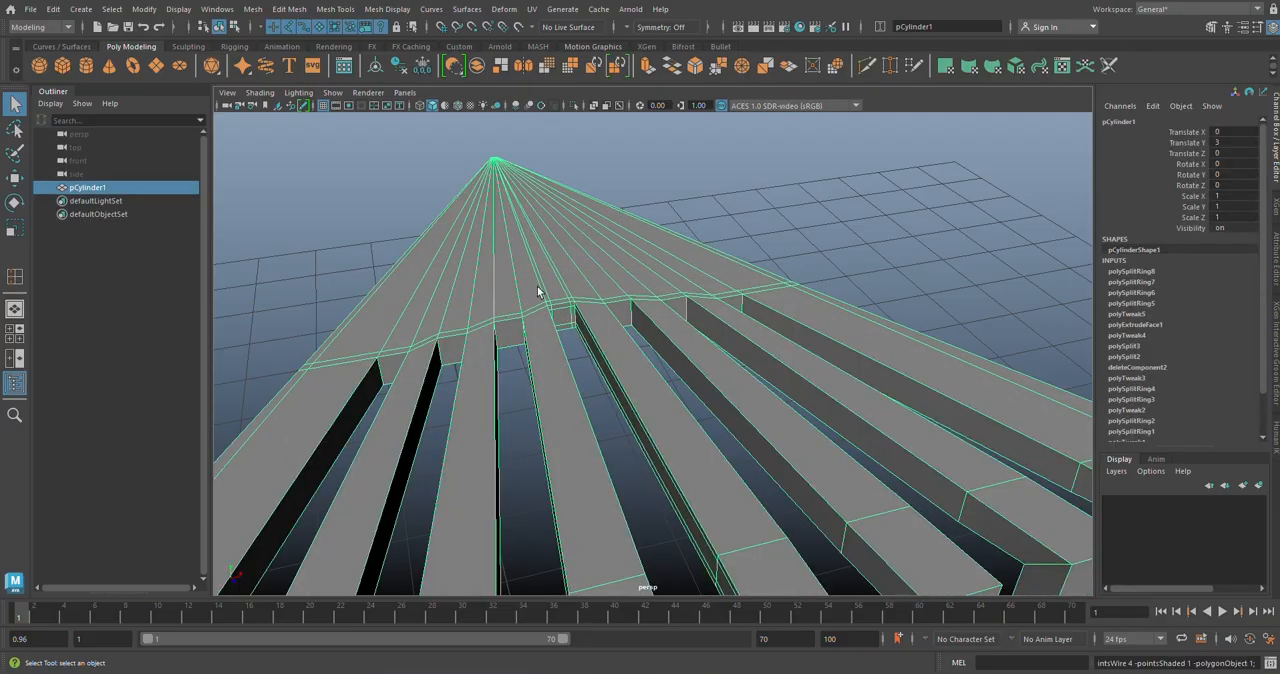
left_click(335, 9)
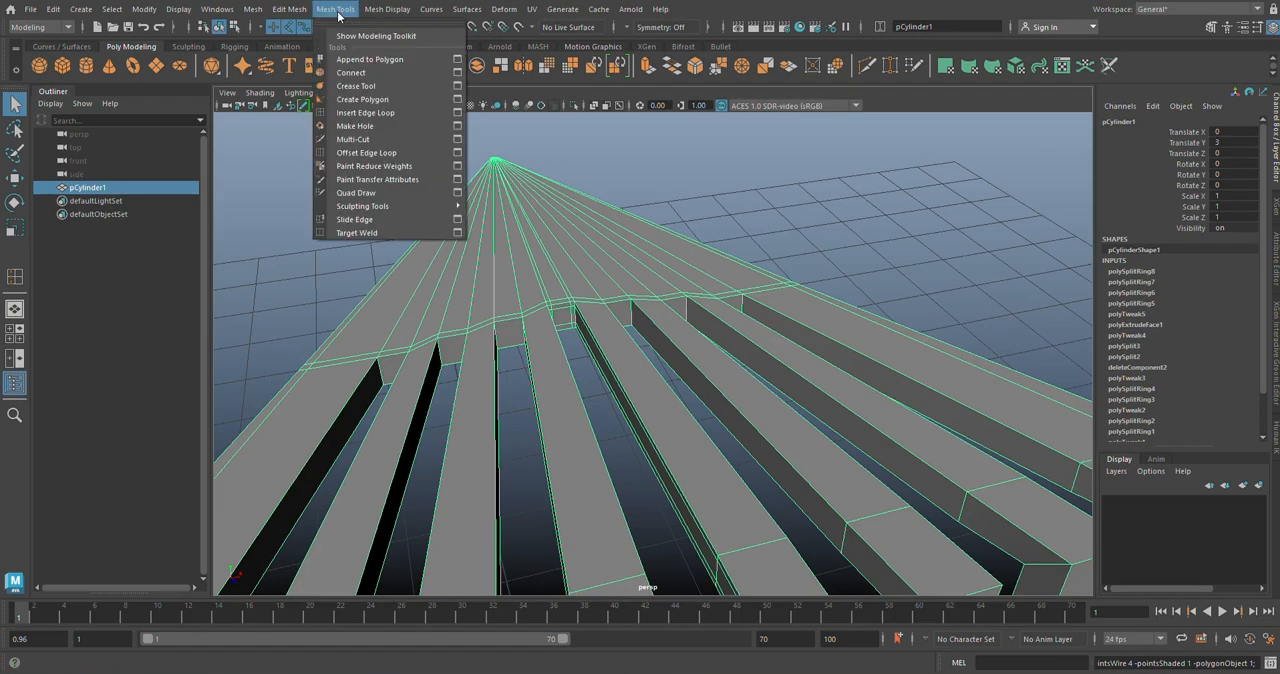
left_click(366, 112)
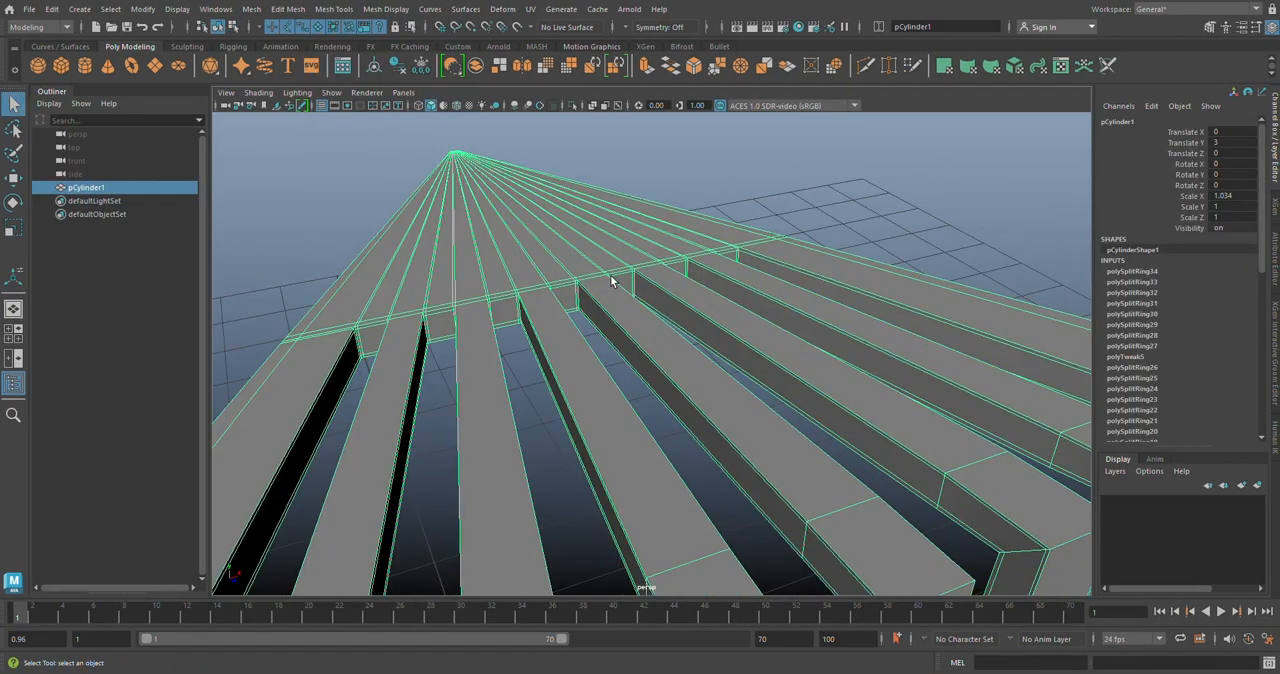
Step: Examine the supporting edge loops from the upper slot ends down to the lower slot ends and the foot's underside
left_click_drag(773, 253, 583, 279, "alt")
middle_click_drag(574, 291, 541, 215, "alt")
left_click_drag(885, 376, 808, 320, "alt")
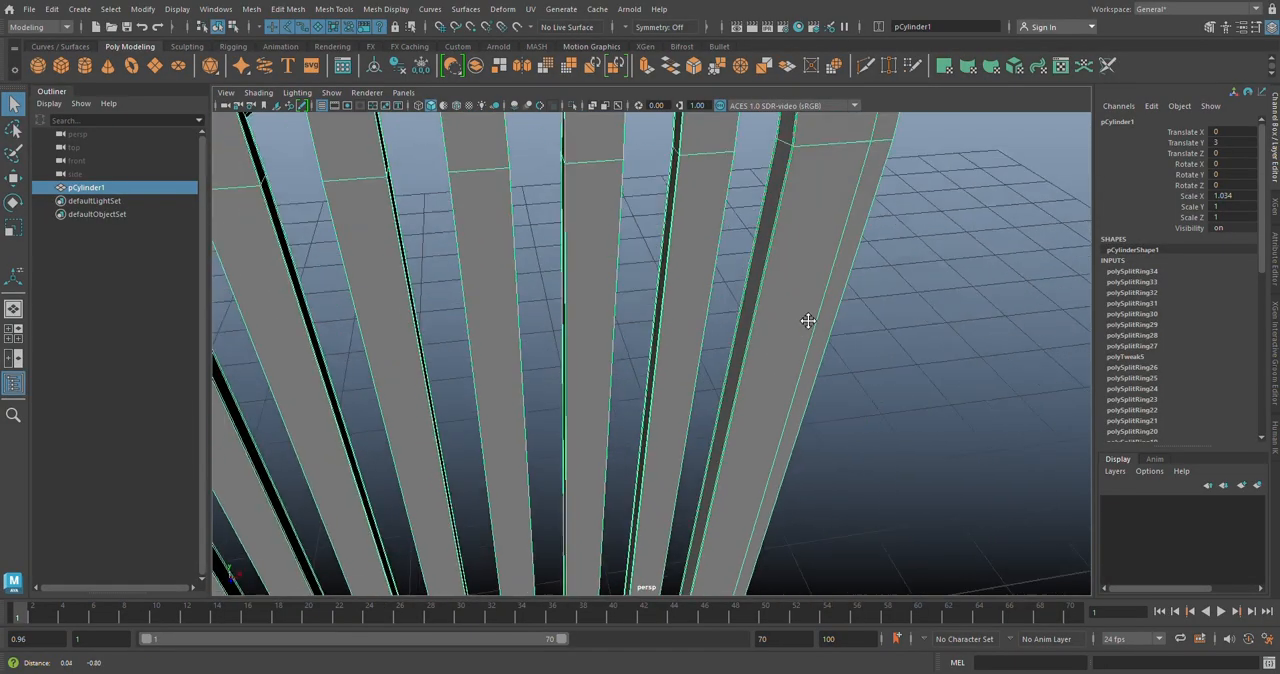
middle_click_drag(808, 320, 725, 446, "alt")
scroll(726, 368, "down", 5)
scroll(682, 383, "up", 5)
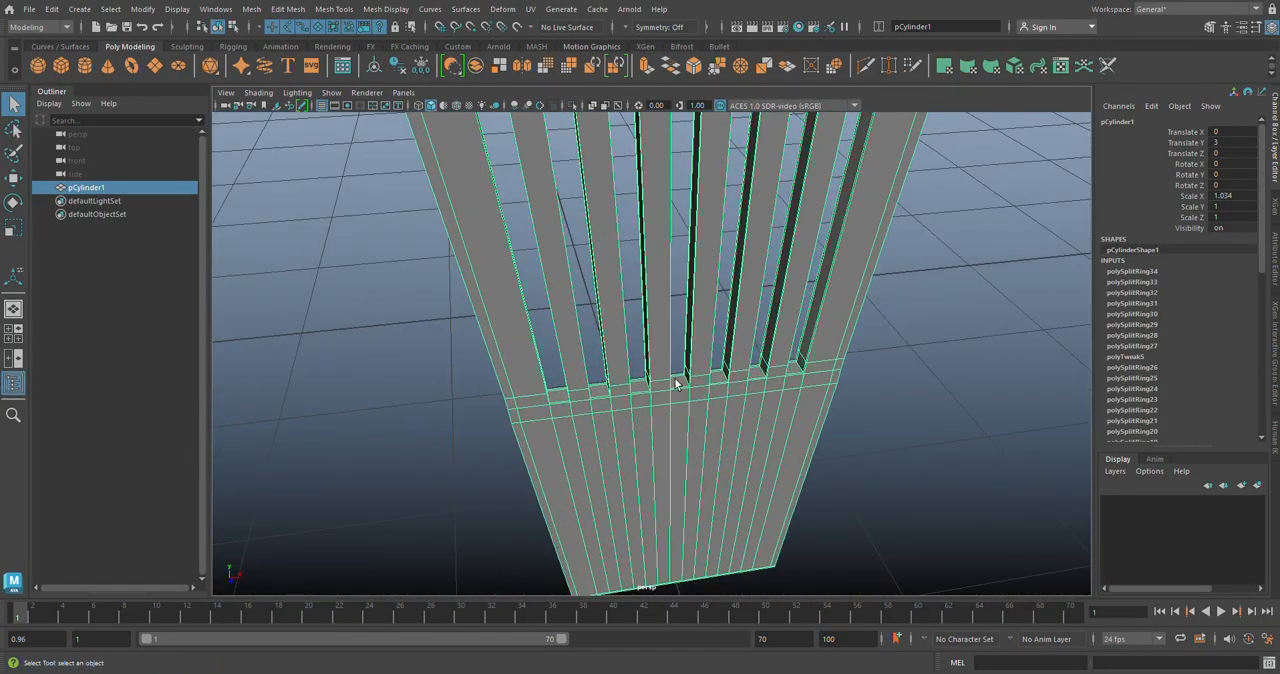
scroll(722, 424, "down", 5)
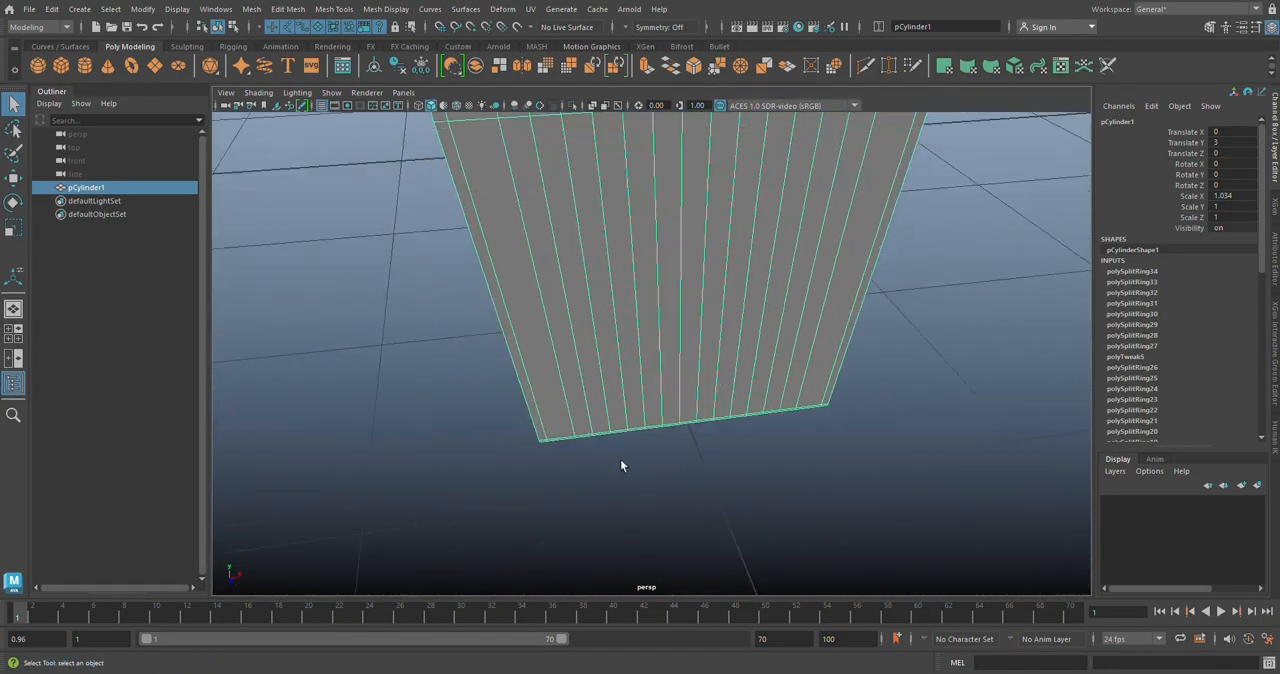
scroll(623, 463, "up", 6)
left_click_drag(577, 497, 485, 316, "alt")
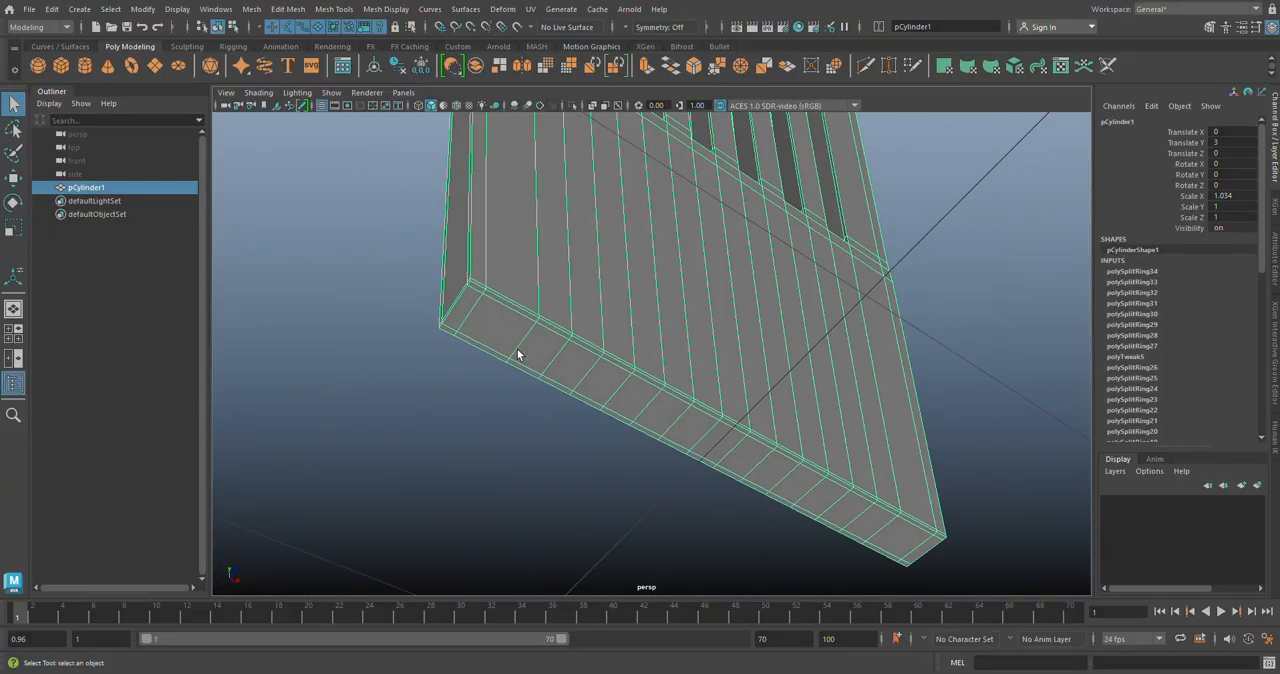
Step: Examine the edge loops along the leg's slats and back up to the bend and seat tip
left_click_drag(544, 362, 643, 370, "alt")
scroll(641, 334, "down", 5)
middle_click_drag(643, 320, 672, 535, "alt")
scroll(662, 400, "down", 4)
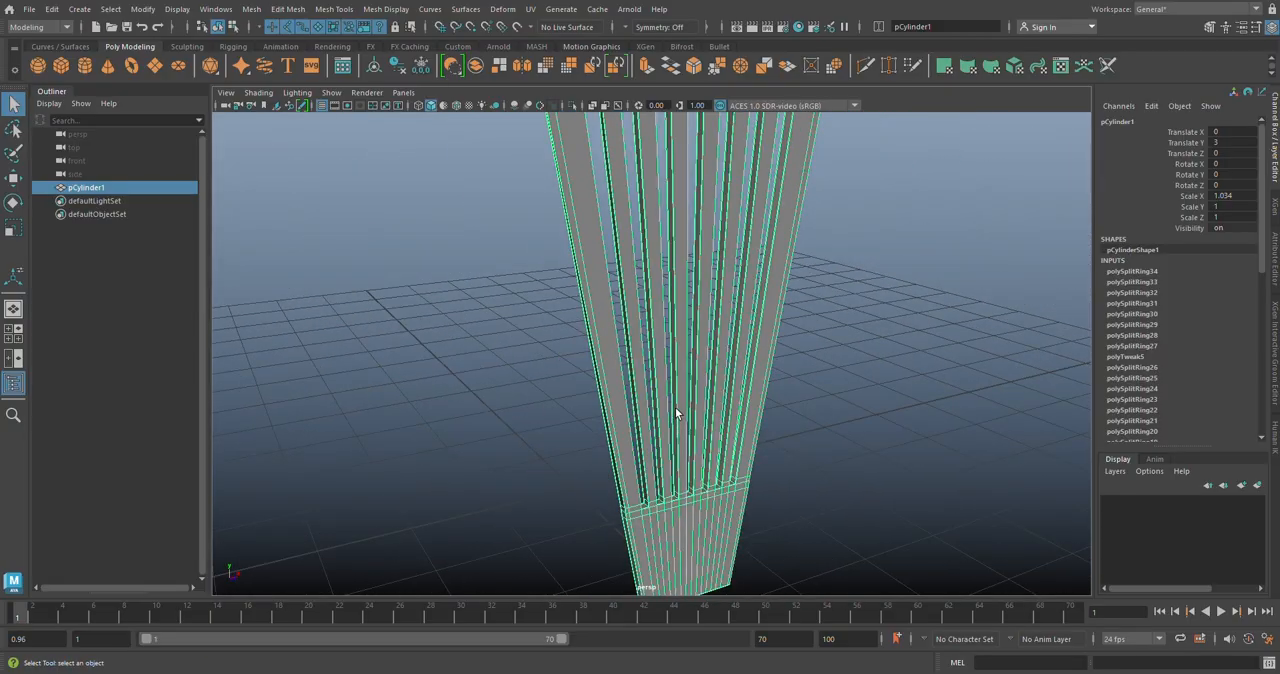
scroll(675, 407, "down", 2)
middle_click_drag(678, 350, 643, 434, "alt")
scroll(625, 395, "up", 4)
left_click_drag(619, 372, 614, 423, "alt")
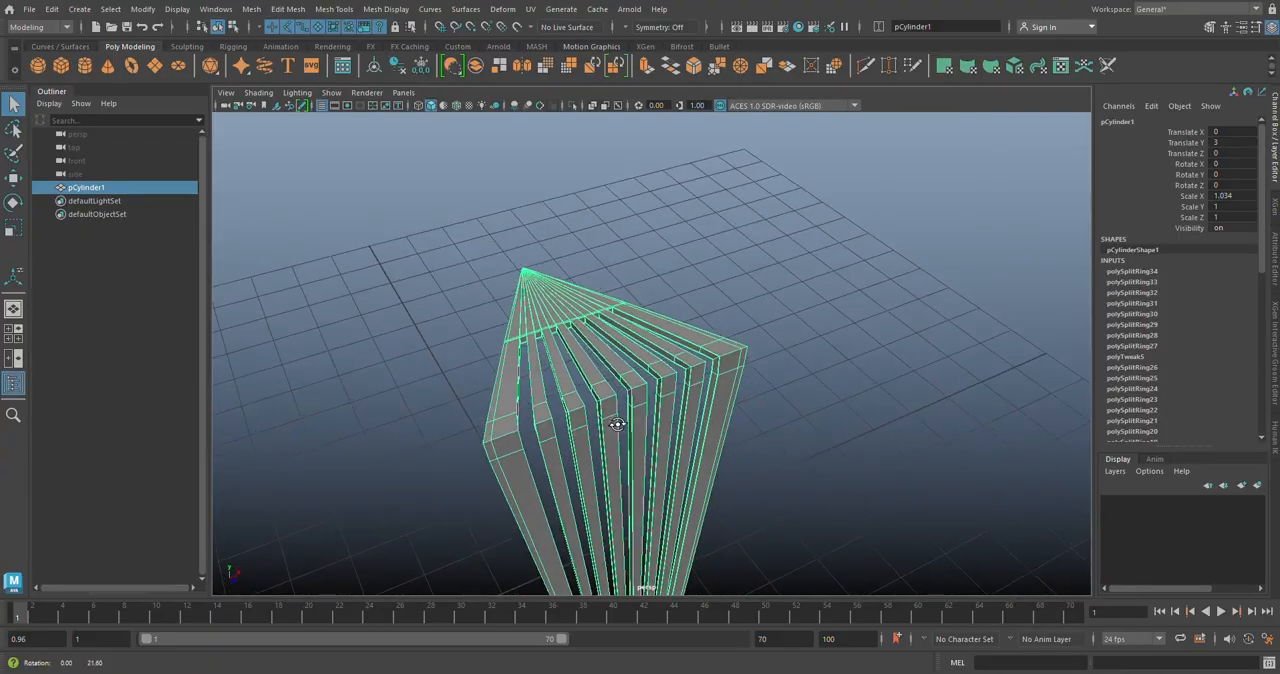
scroll(595, 420, "up", 4)
middle_click_drag(590, 418, 636, 378, "alt")
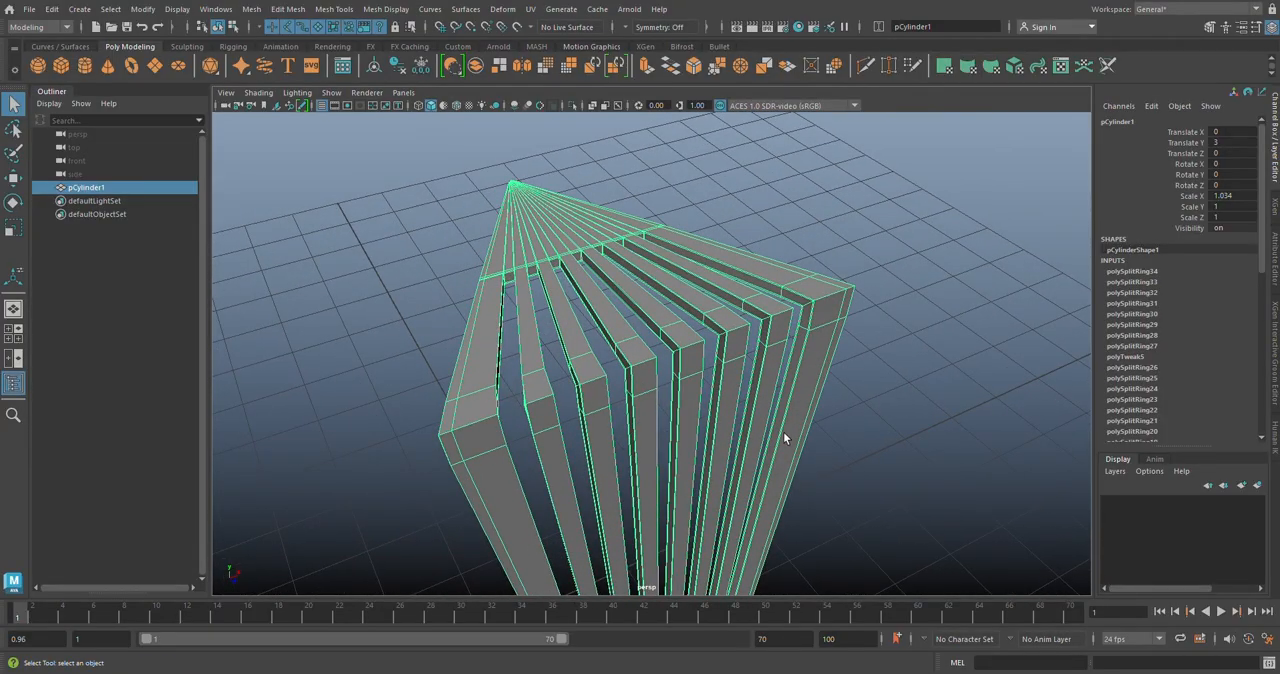
Step: Turn on the smoothed preview and, with the segment deselected, examine the lower slot ends and the foot
key("3")
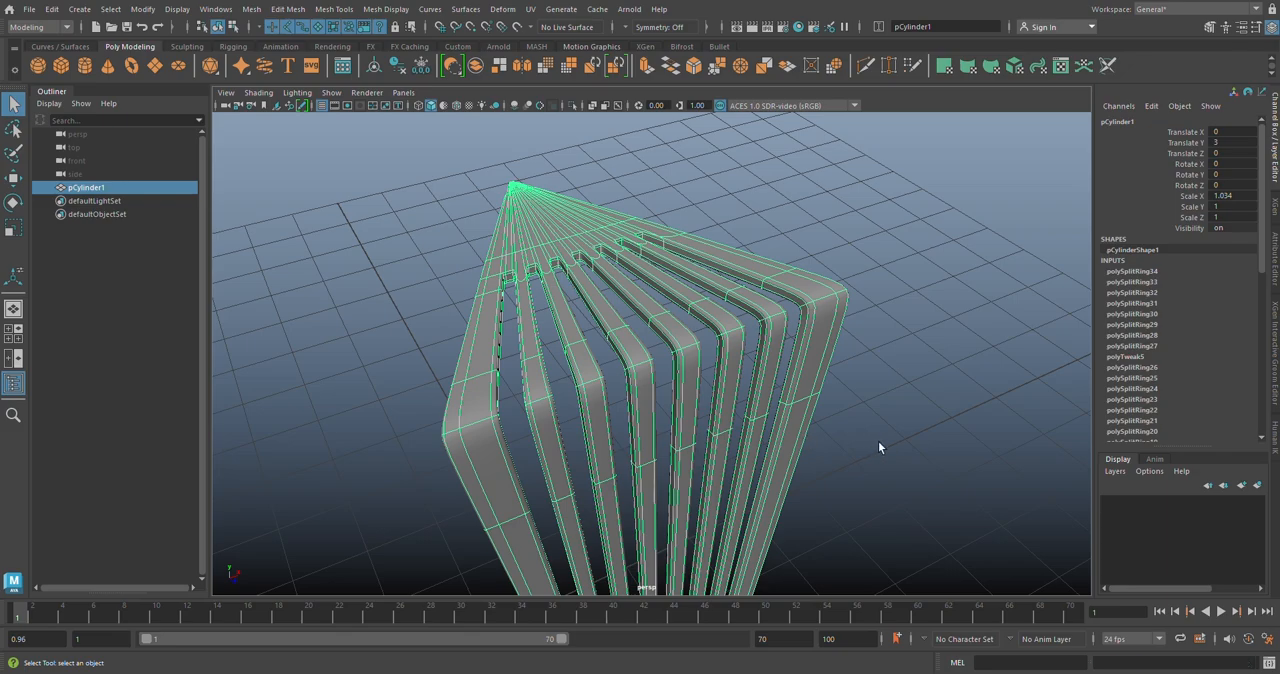
left_click(878, 443)
left_click_drag(832, 445, 687, 375, "alt")
scroll(664, 508, "up", 3)
middle_click_drag(664, 508, 702, 317, "alt")
scroll(697, 440, "up", 3)
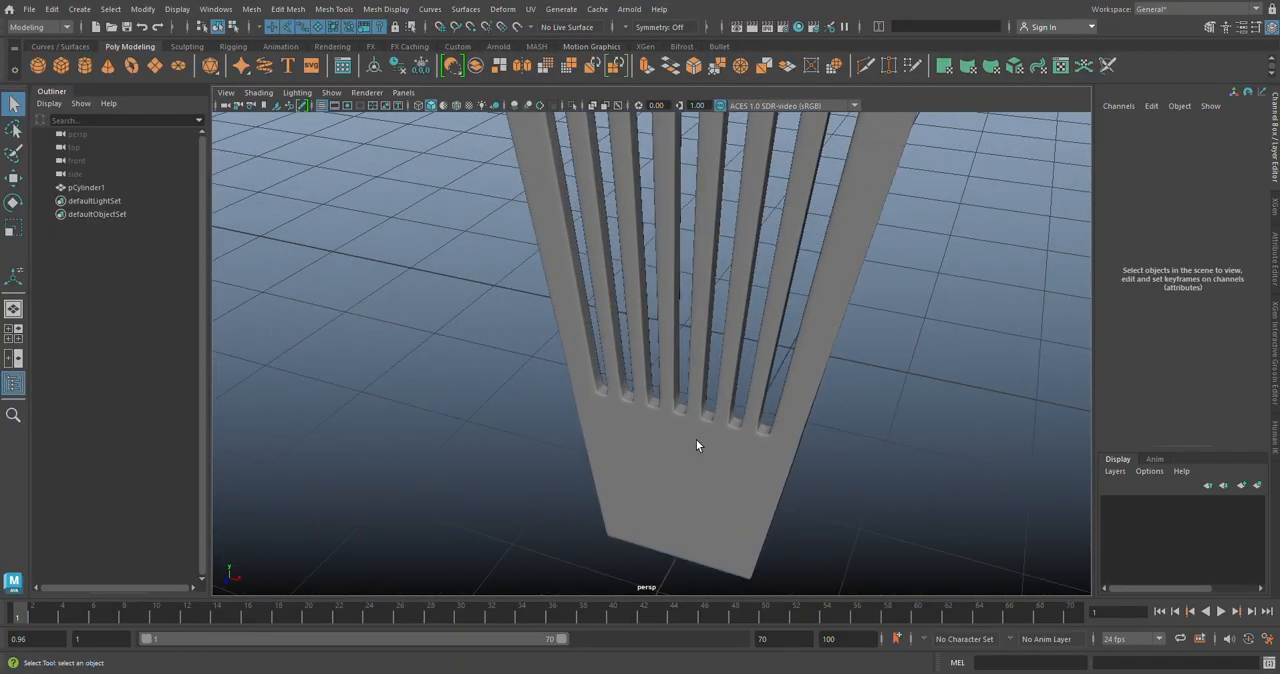
left_click_drag(761, 434, 708, 488, "alt")
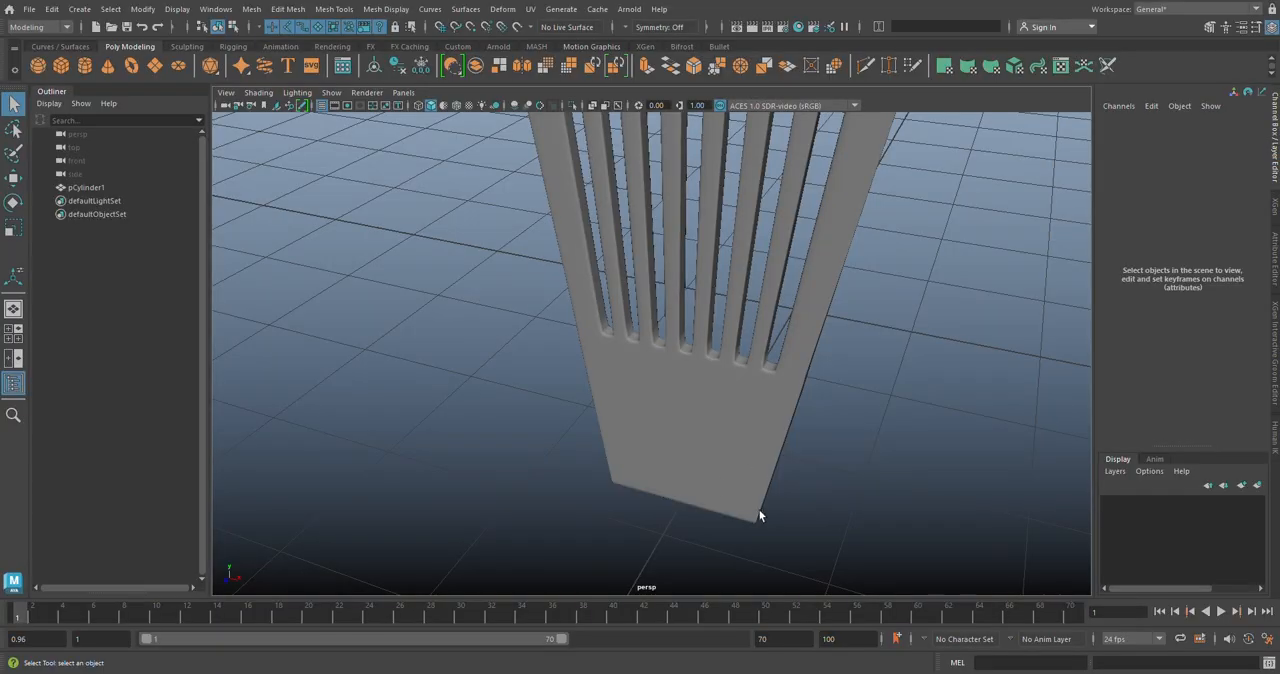
Step: Return the stool segment to its unsmoothed display and delete its construction history
scroll(757, 502, "down", 3)
middle_click_drag(704, 339, 684, 503, "alt")
scroll(682, 518, "down", 7)
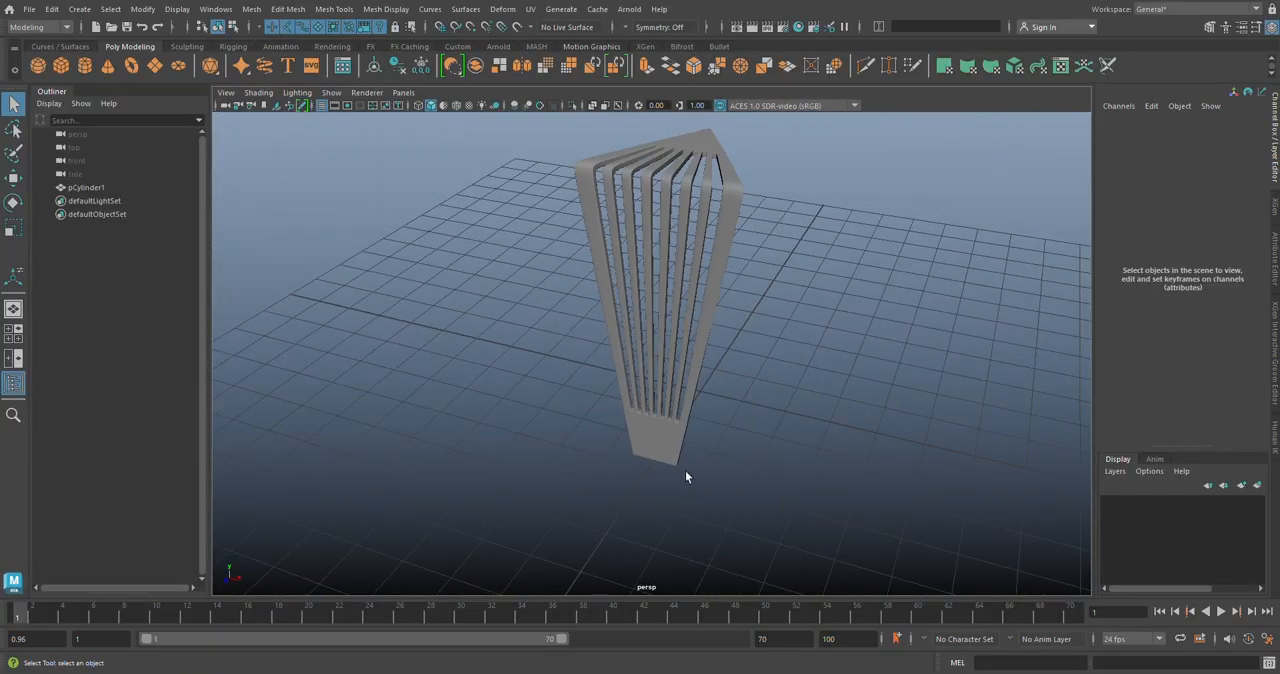
middle_click_drag(691, 372, 672, 506, "alt")
scroll(643, 385, "up", 4)
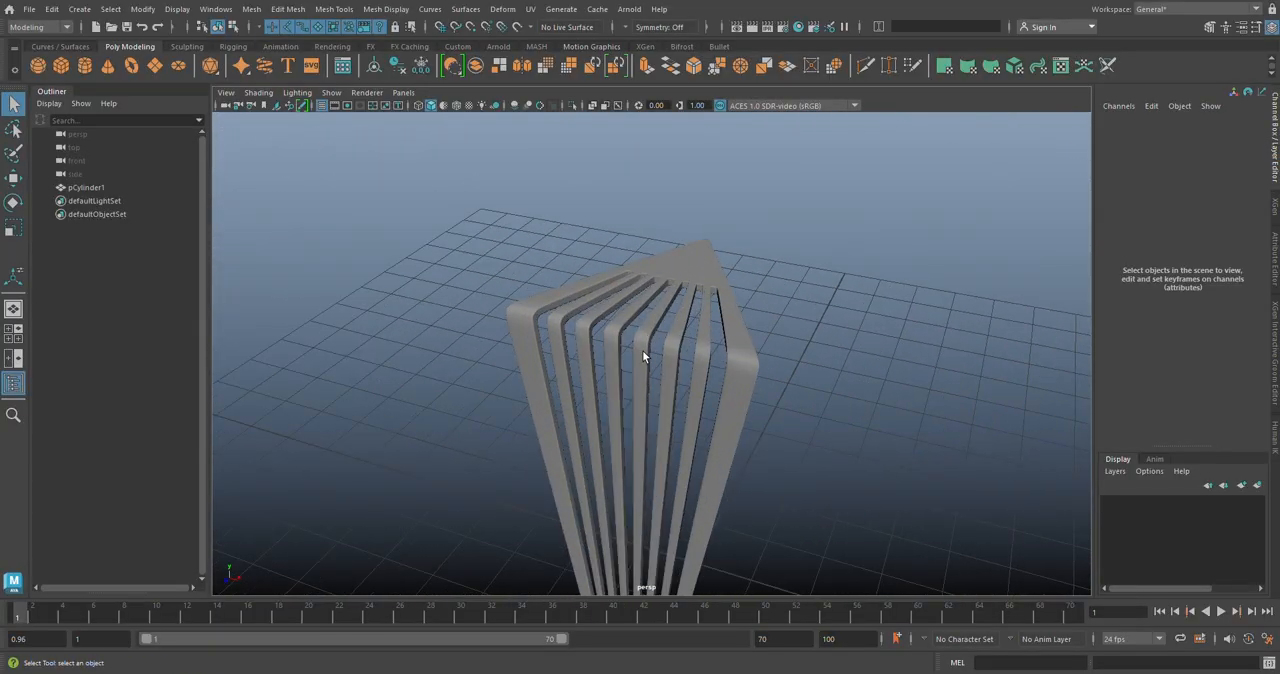
left_click(642, 355)
key("1")
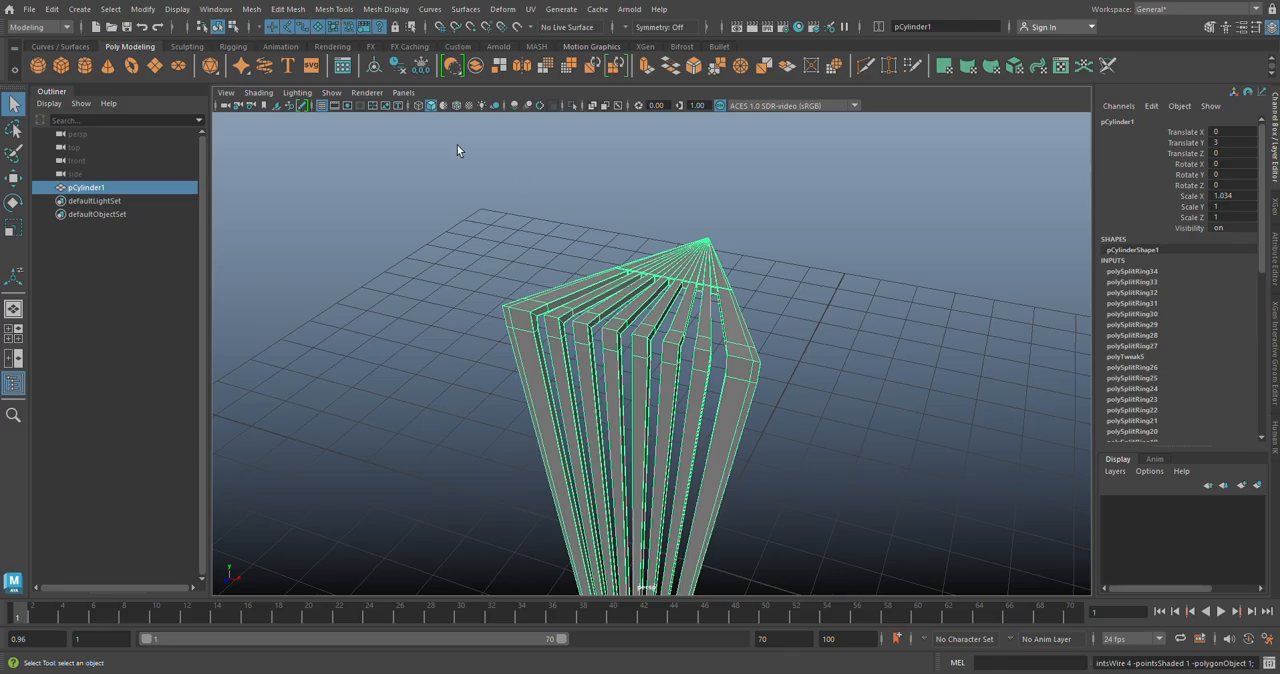
left_click(397, 66)
Step: Examine where the segment's pivot sits, first in the top view and with the Move tool in the perspective view
key("space")
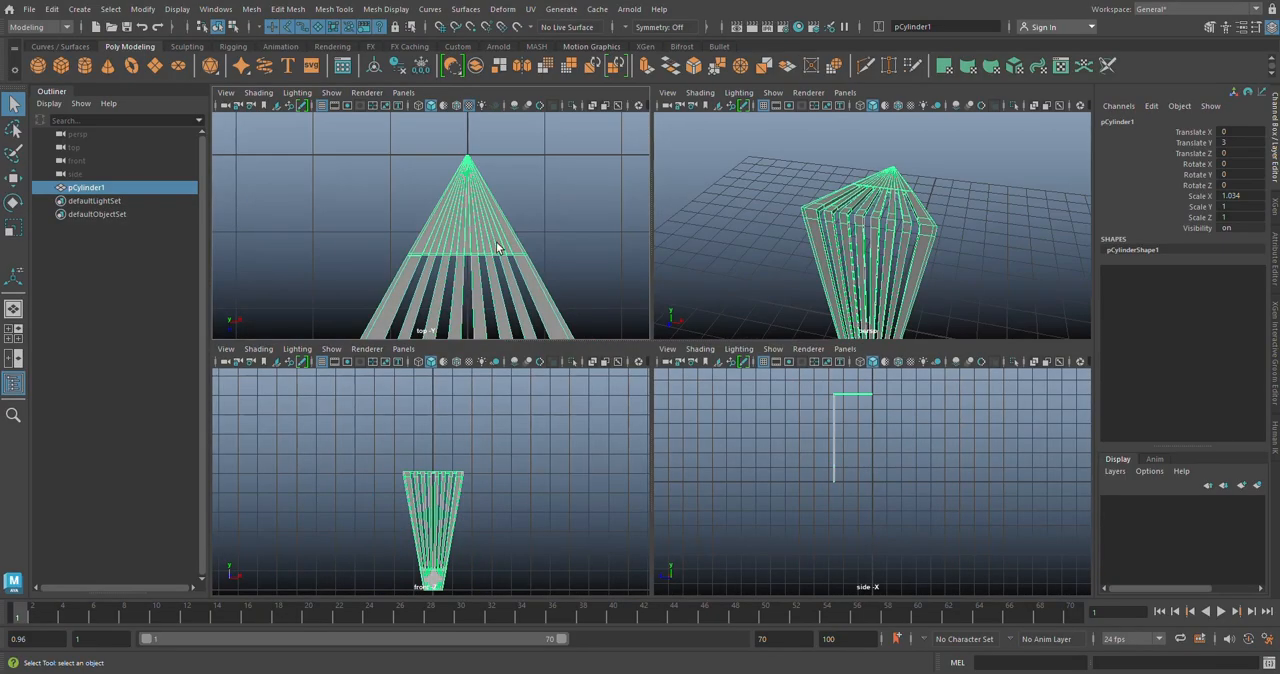
key("space")
scroll(596, 292, "down", 7)
middle_click_drag(606, 306, 594, 249, "alt")
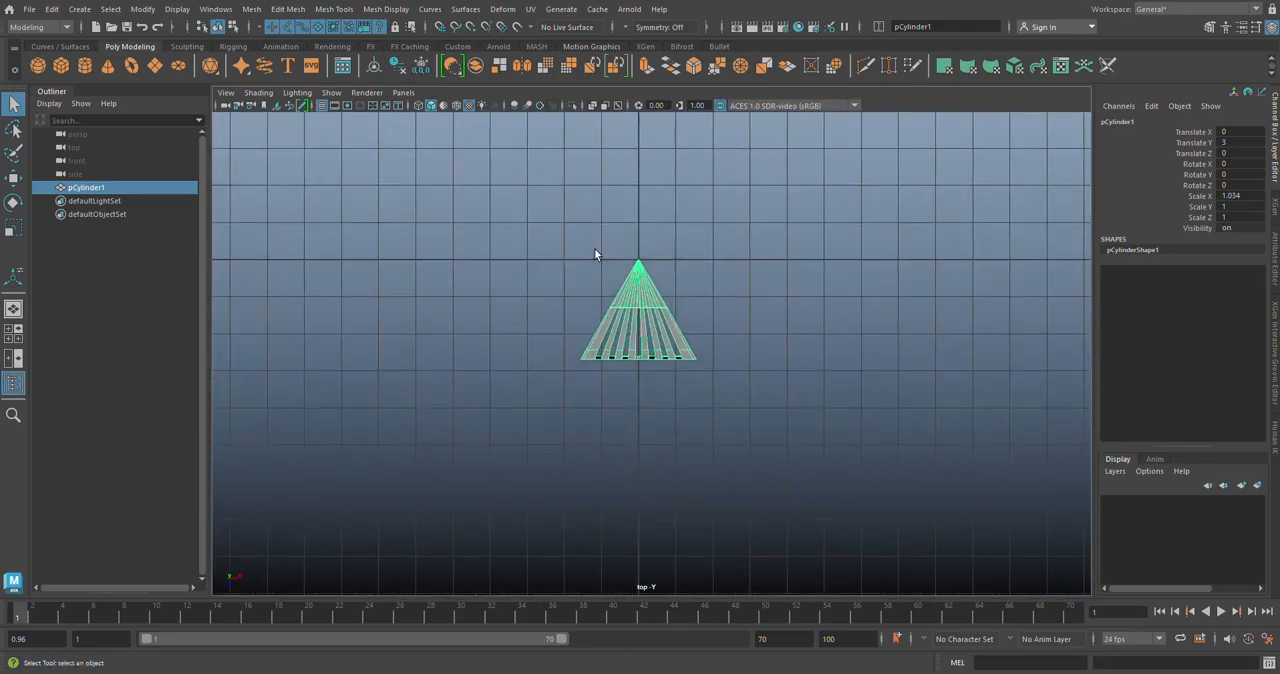
scroll(625, 272, "up", 2)
scroll(664, 301, "up", 1)
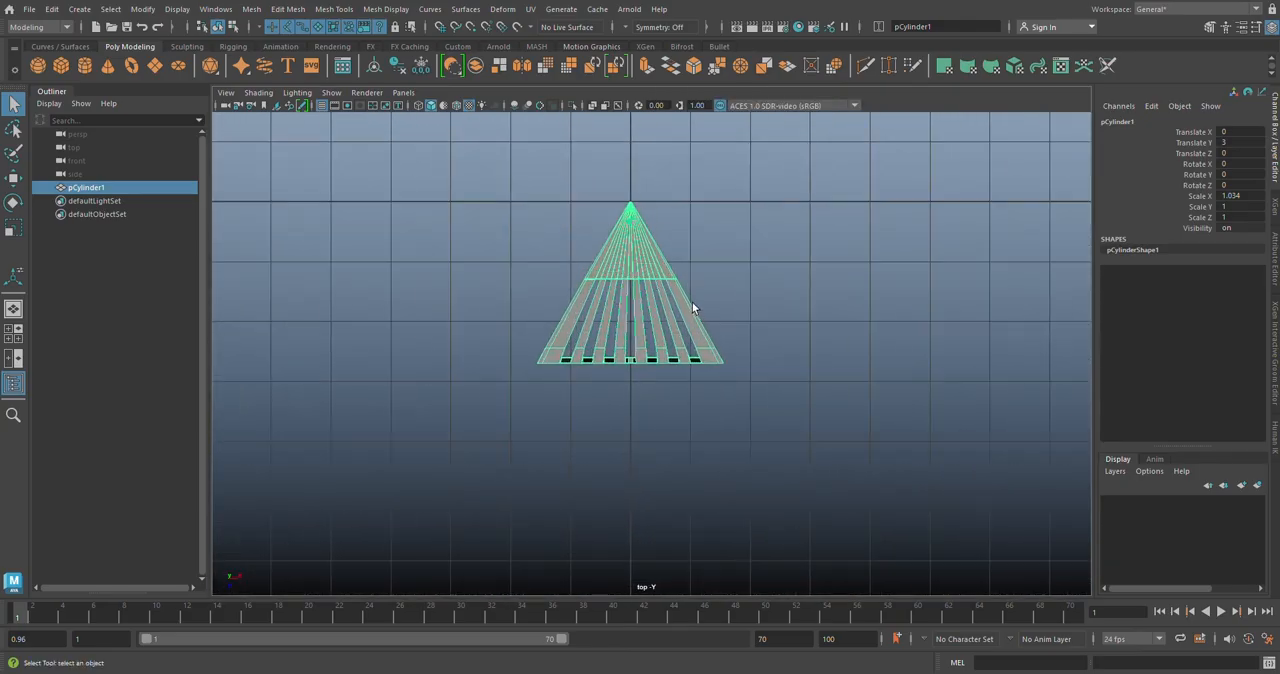
key("w")
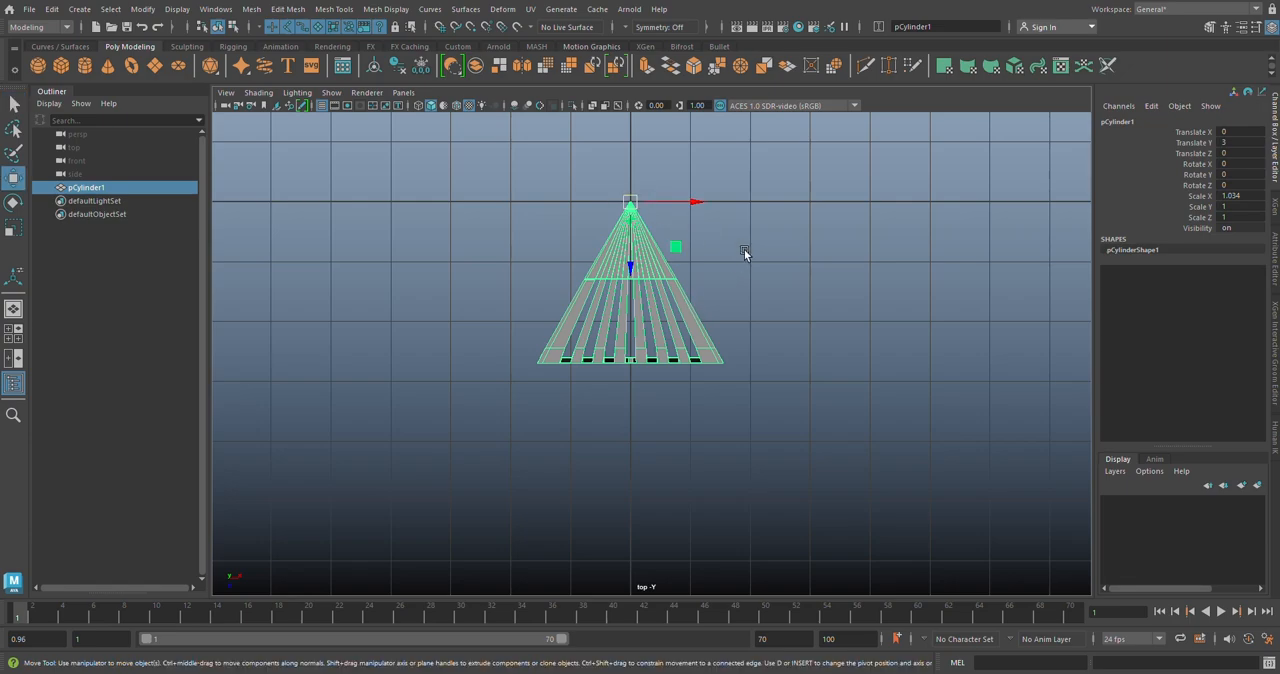
key("space")
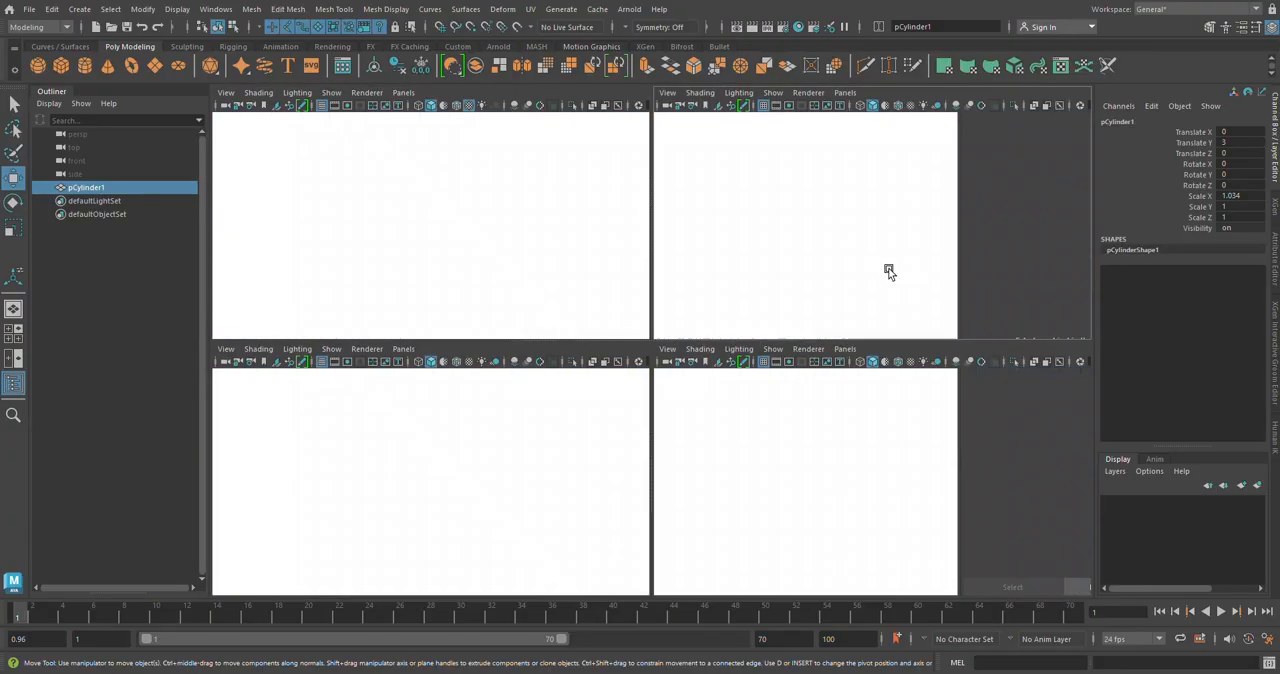
key("space")
left_click_drag(886, 271, 774, 528, "alt")
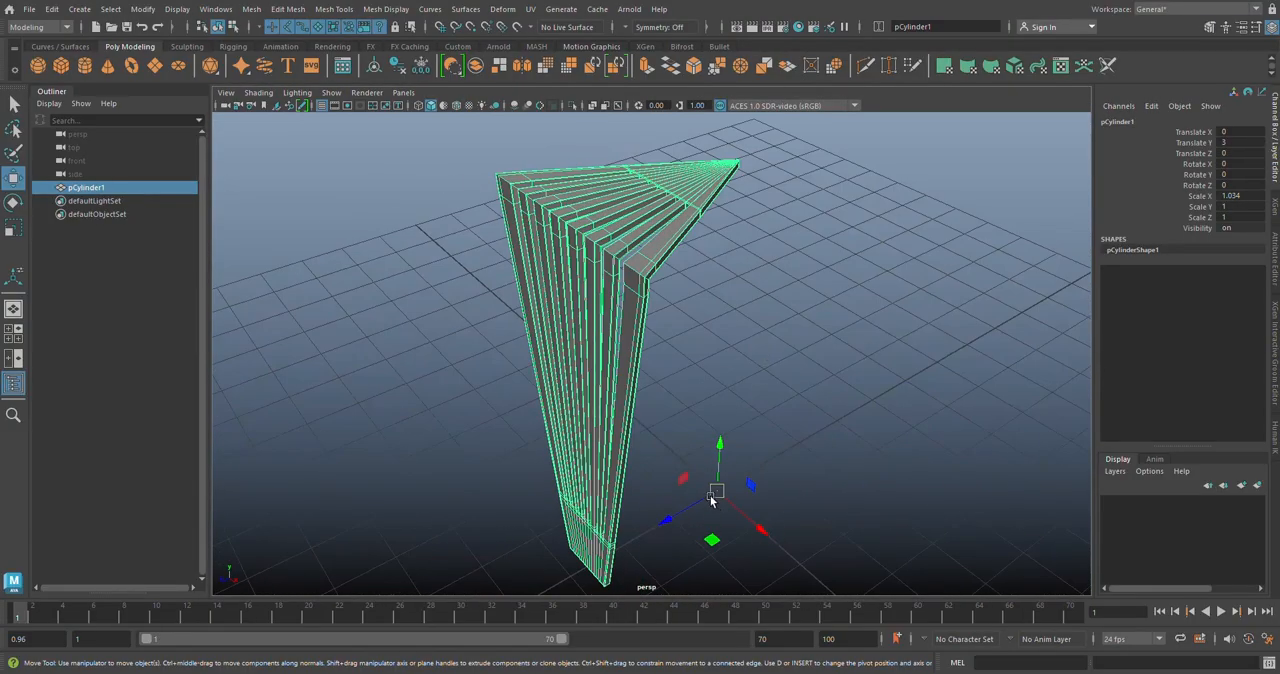
left_click_drag(741, 482, 706, 382, "alt")
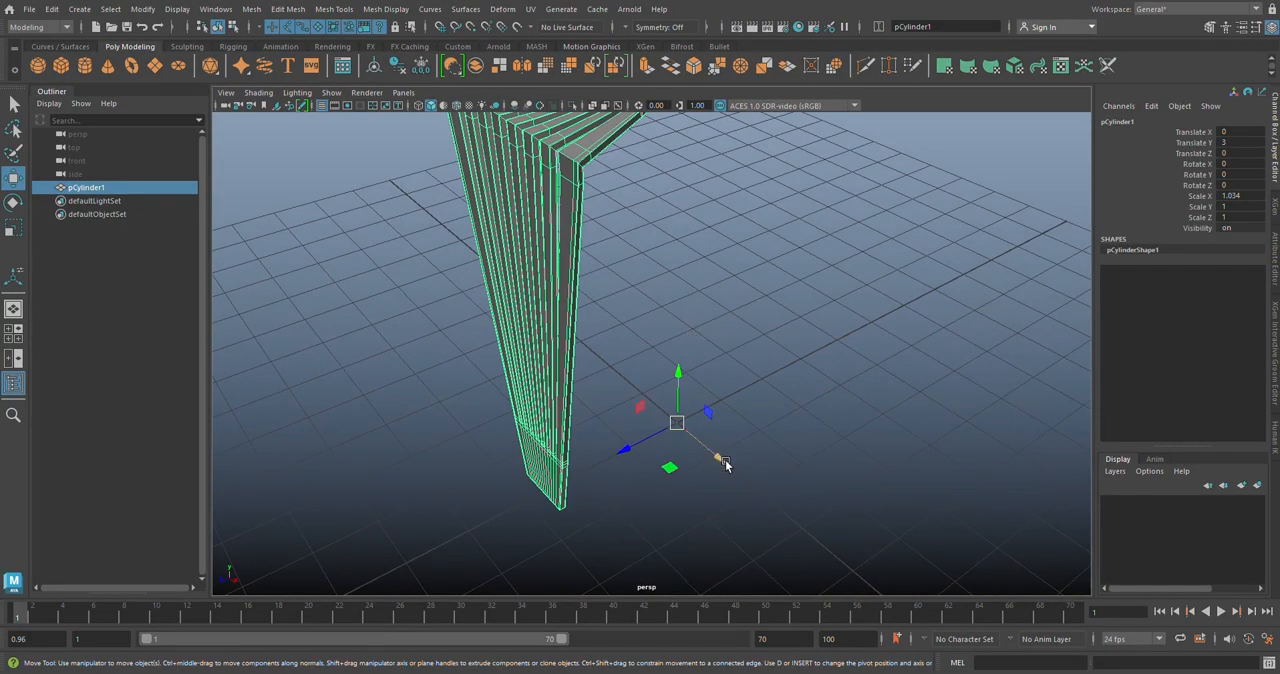
Step: Center the pivot on the stool segment's geometry and check its placement from several angles
left_click(374, 68)
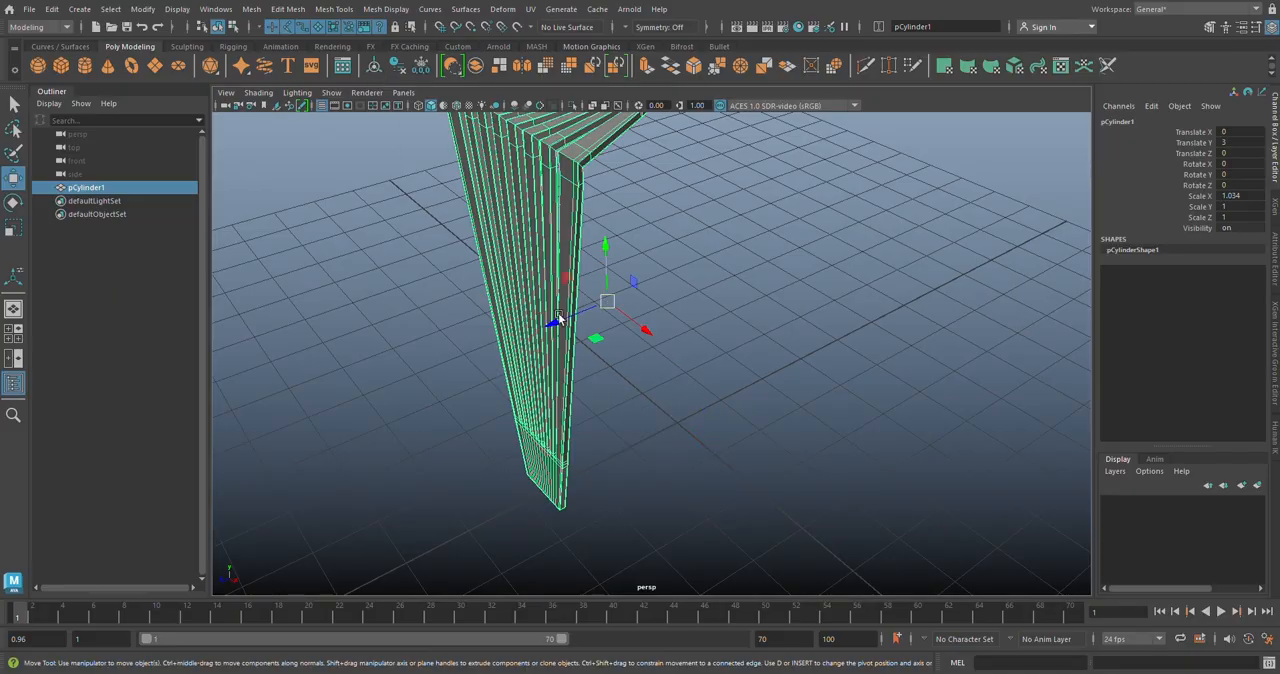
left_click_drag(659, 364, 631, 358, "alt")
left_click_drag(618, 350, 623, 415, "alt")
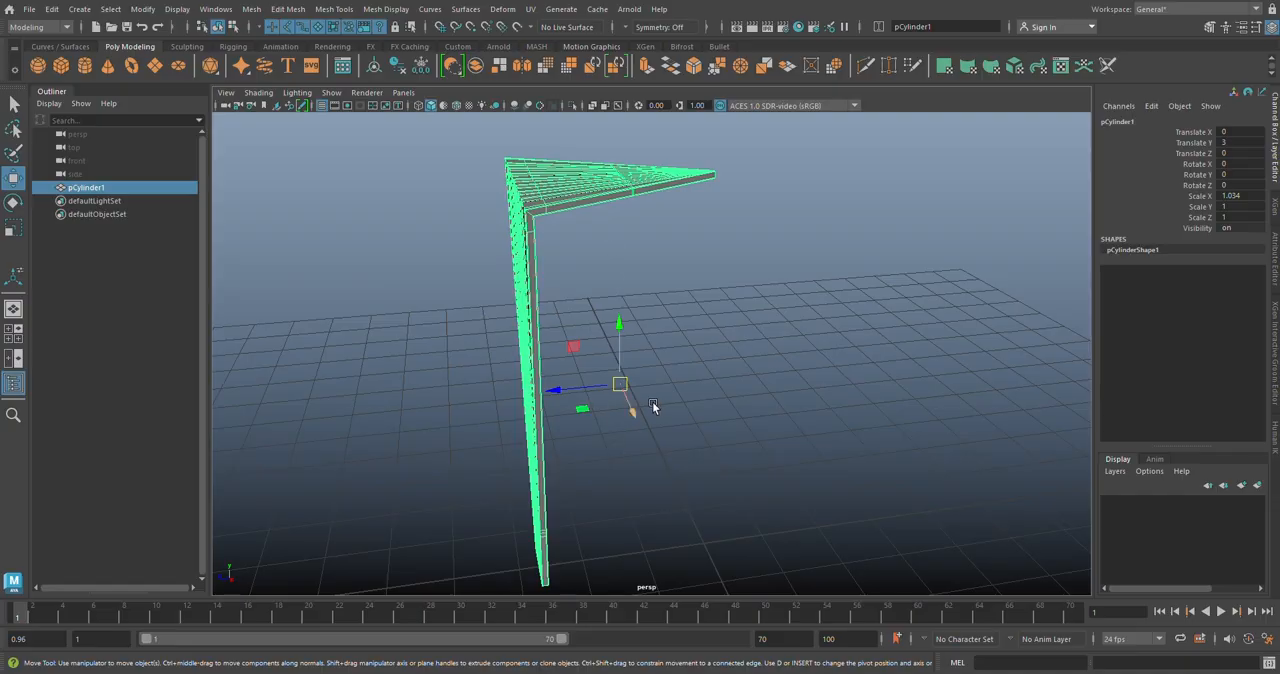
mouse_move(689, 472)
left_mouse_down("alt")
mouse_move(723, 491)
mouse_move(676, 483)
left_mouse_up("alt")
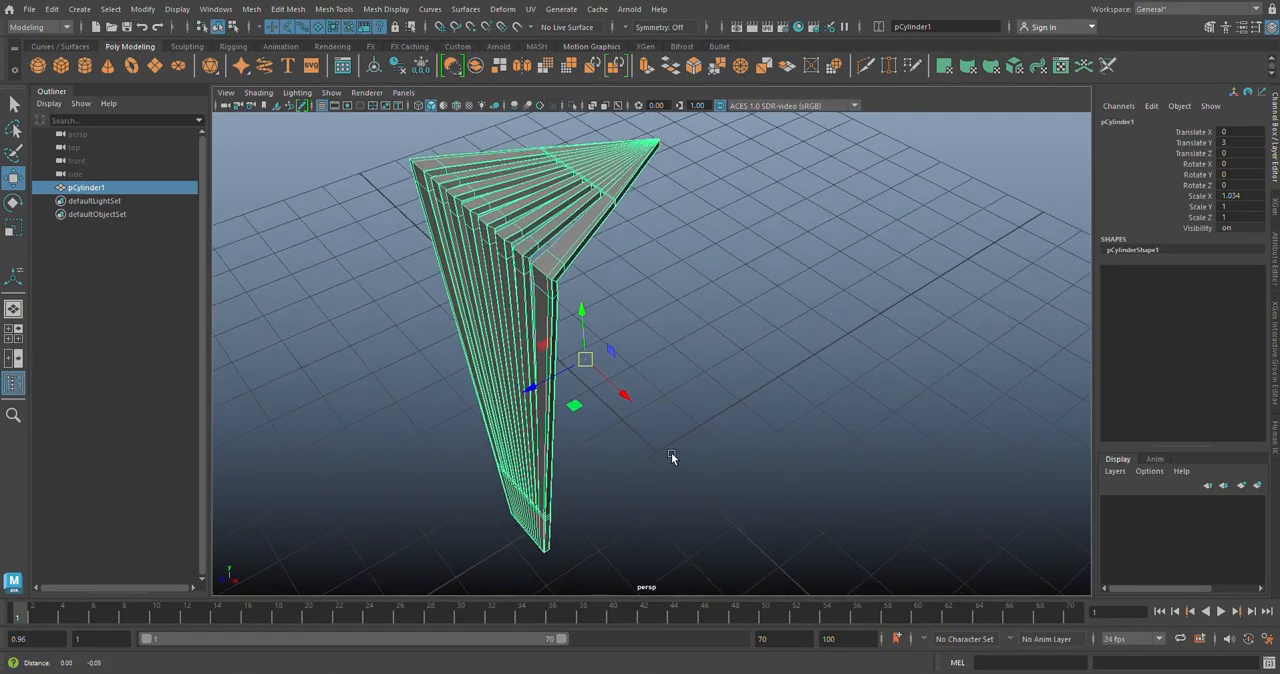
middle_click_drag(671, 452, 684, 402, "alt")
Step: Move the segment's pivot to the grid origin using grid snapping and leave pivot editing
key("d")
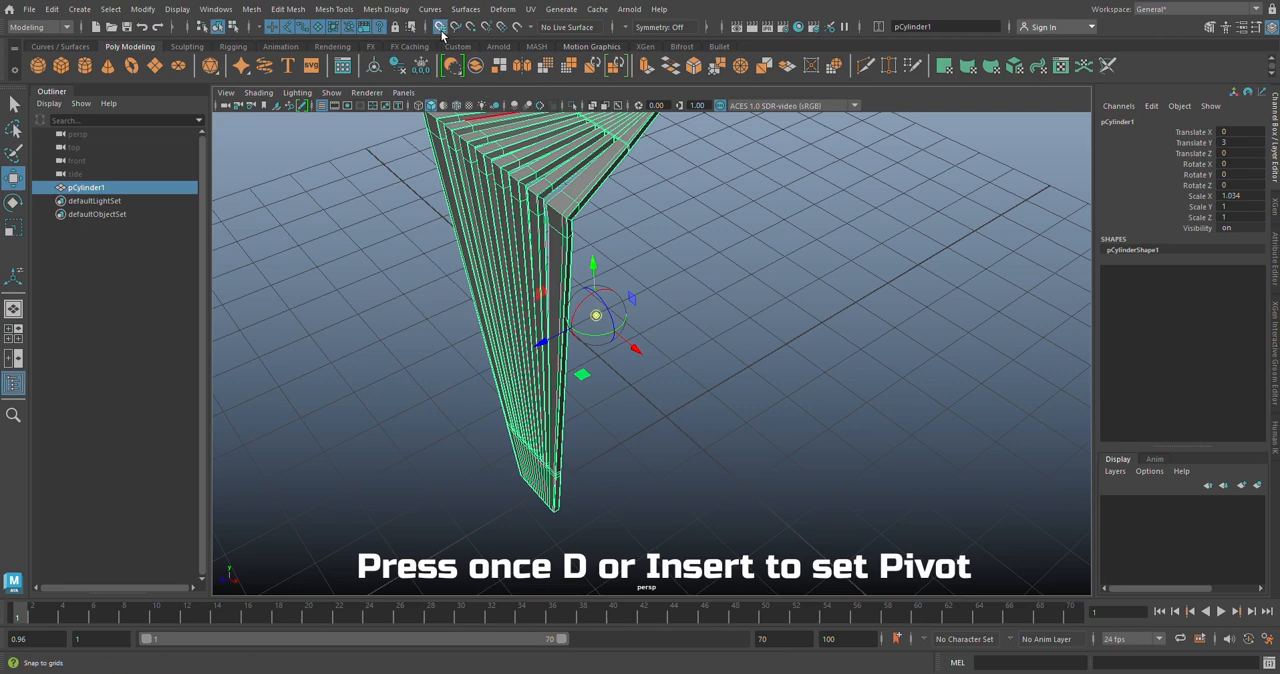
key("x")
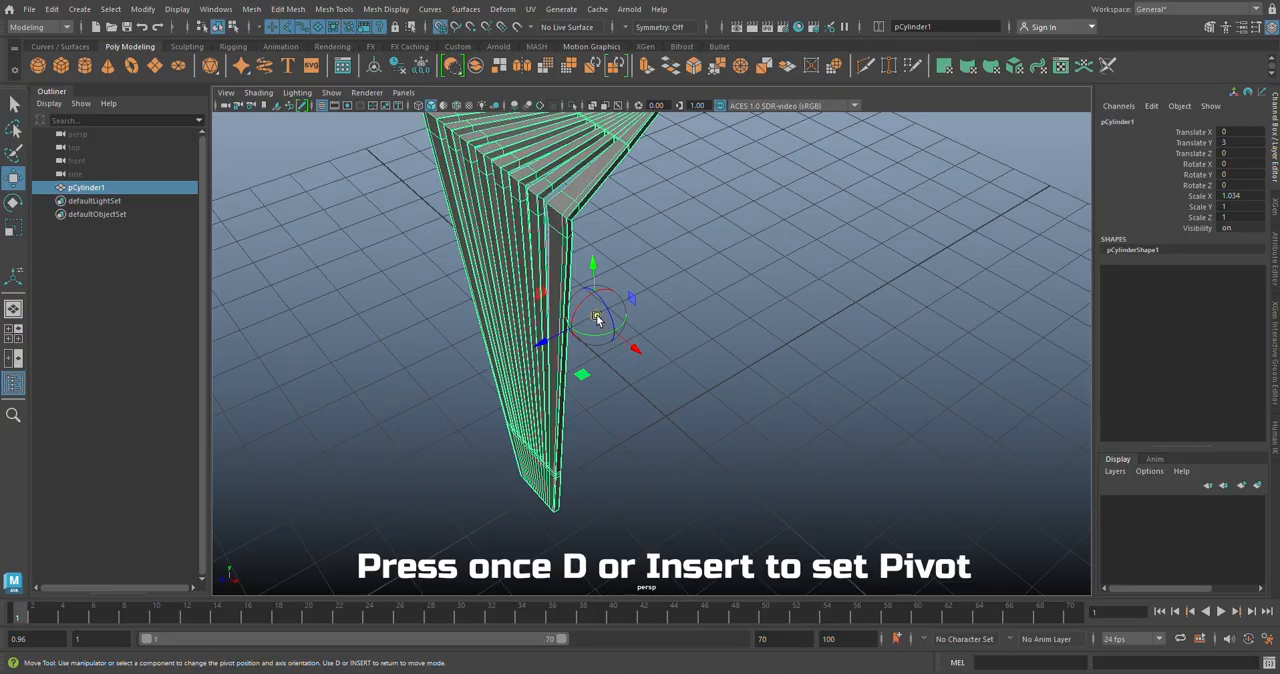
left_click_drag(597, 316, 687, 415)
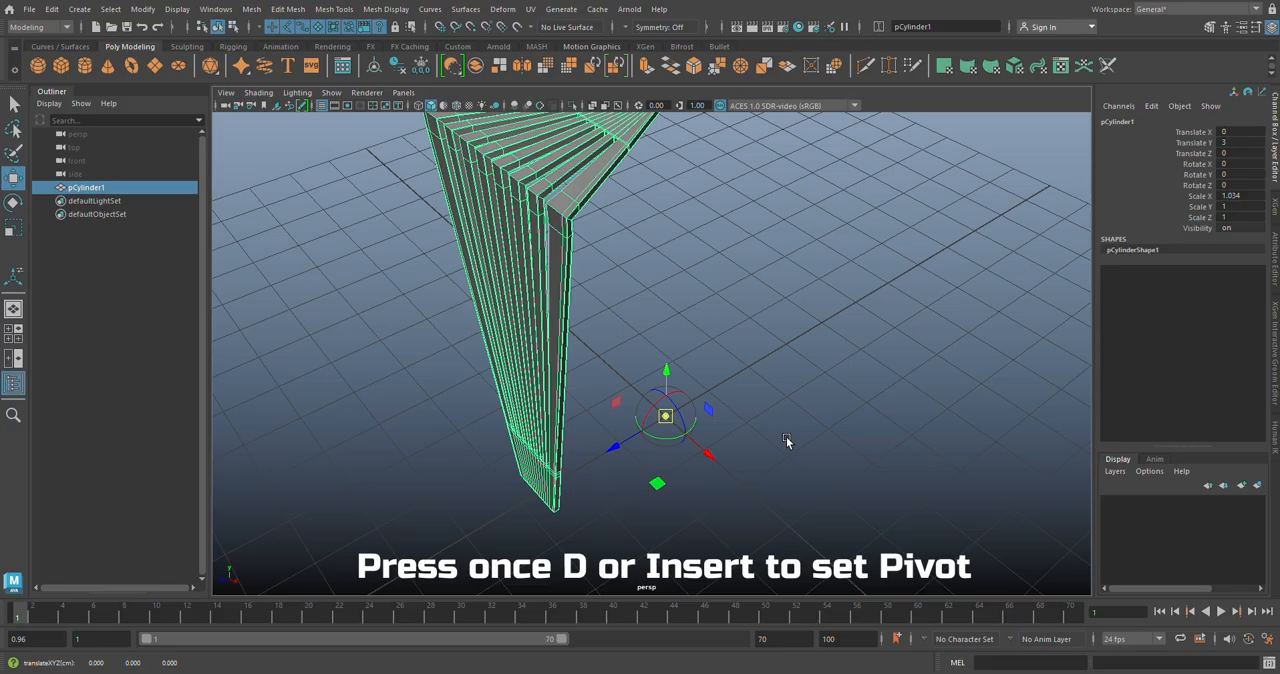
left_click_drag(771, 443, 720, 420, "alt")
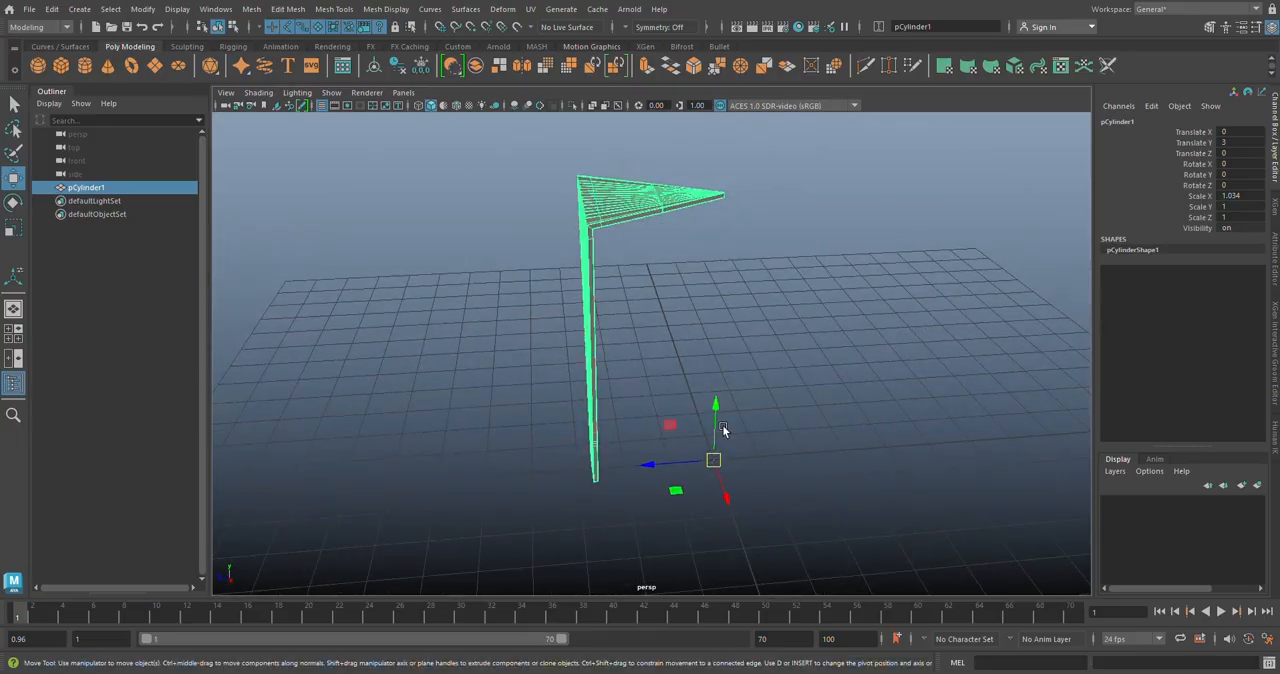
mouse_move(603, 448)
left_mouse_down("alt")
mouse_move(646, 474)
mouse_move(600, 440)
left_mouse_up("alt")
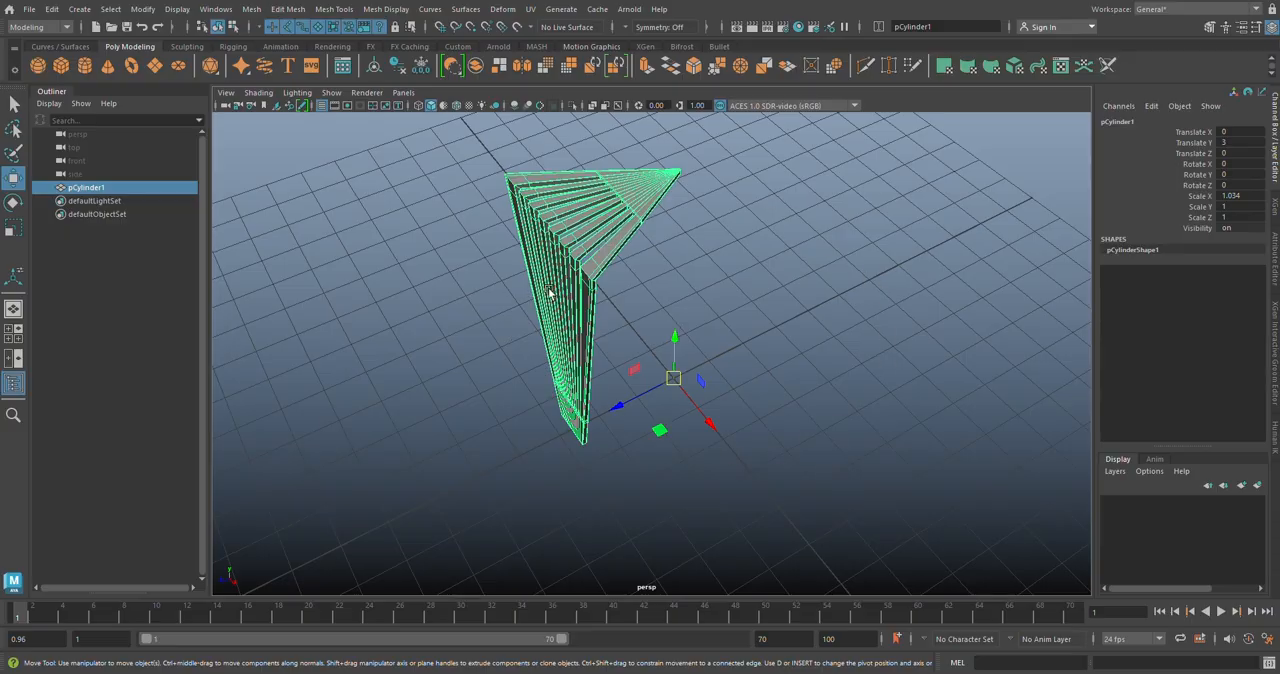
Step: In the top view, make a rotated duplicate of the segment around its pivot and set the copy's Rotate Y to -60
key("space")
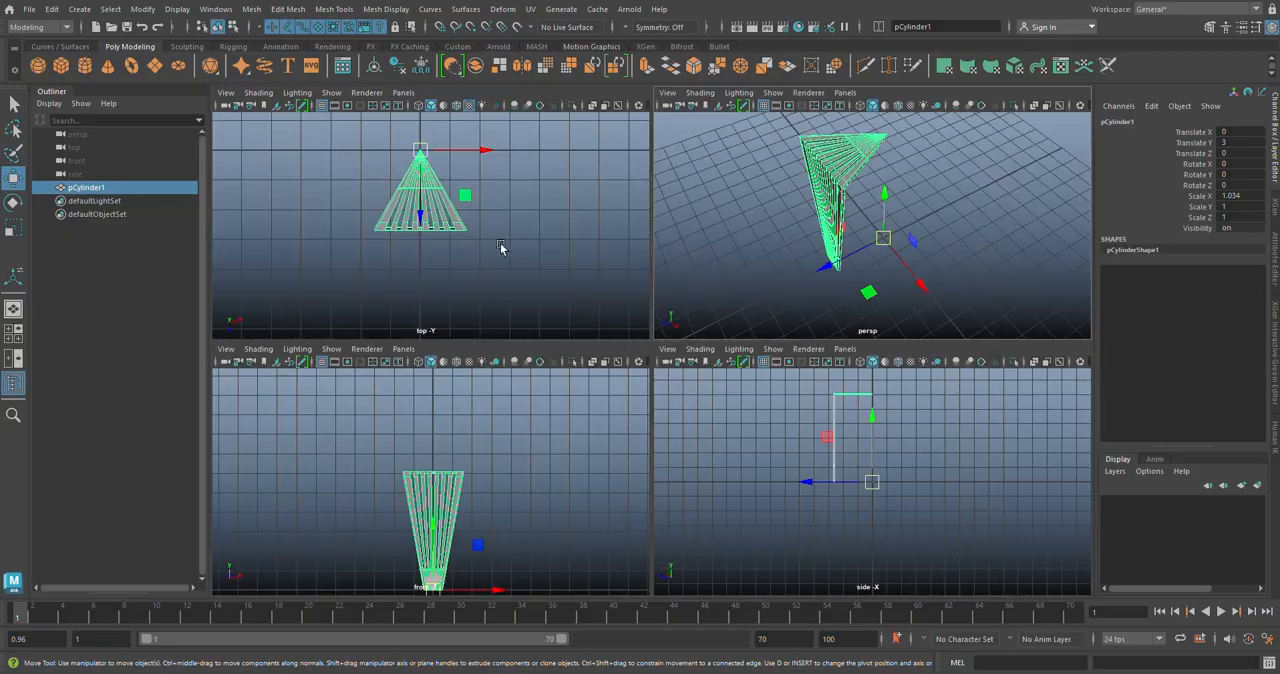
key("space")
key("f")
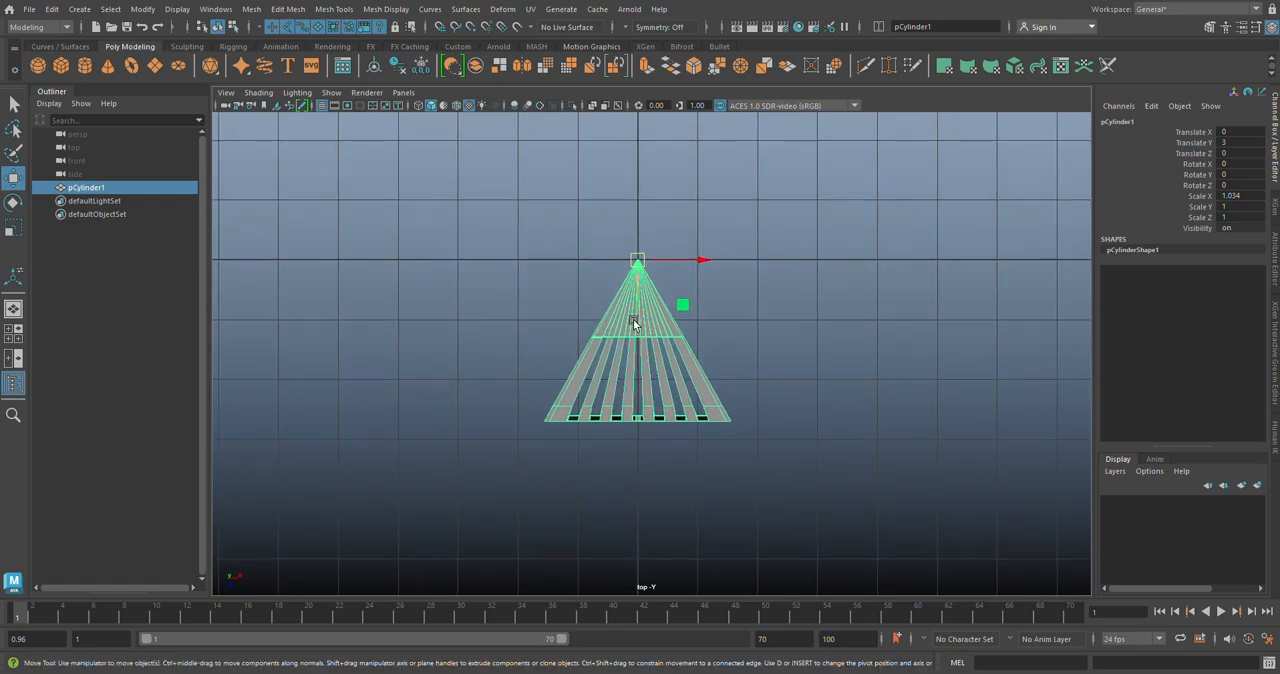
key("e")
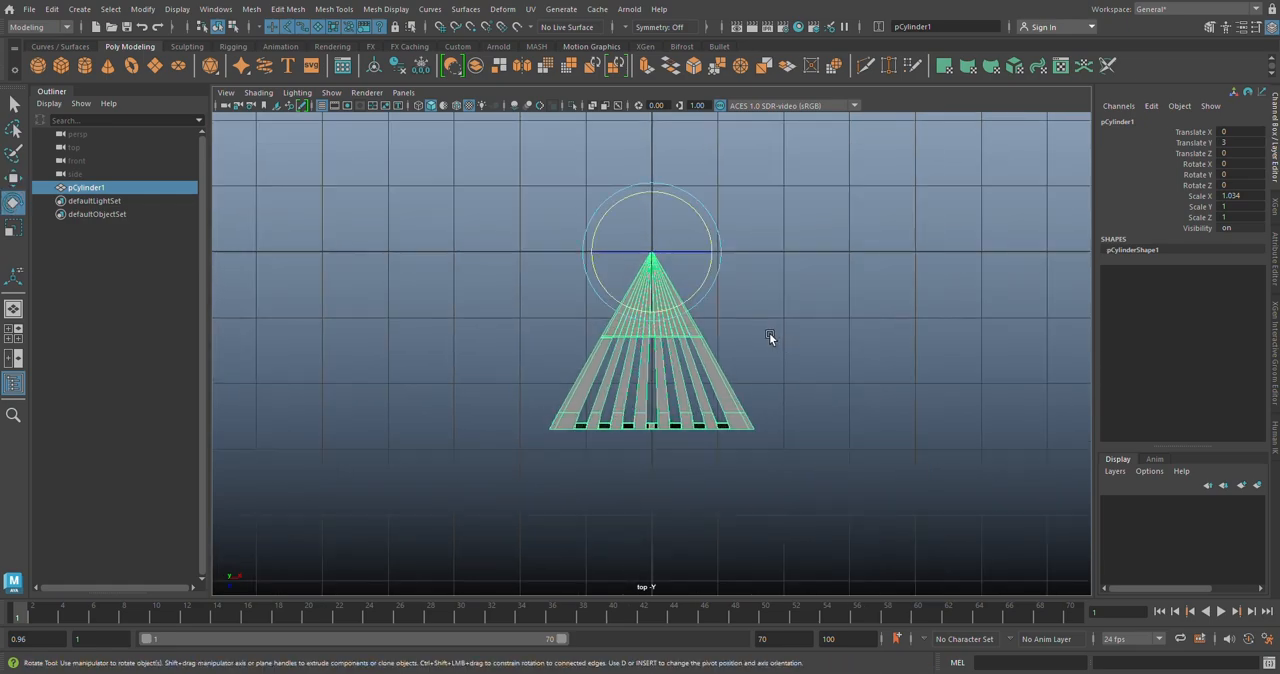
left_click_drag(706, 277, 705, 285, "shift")
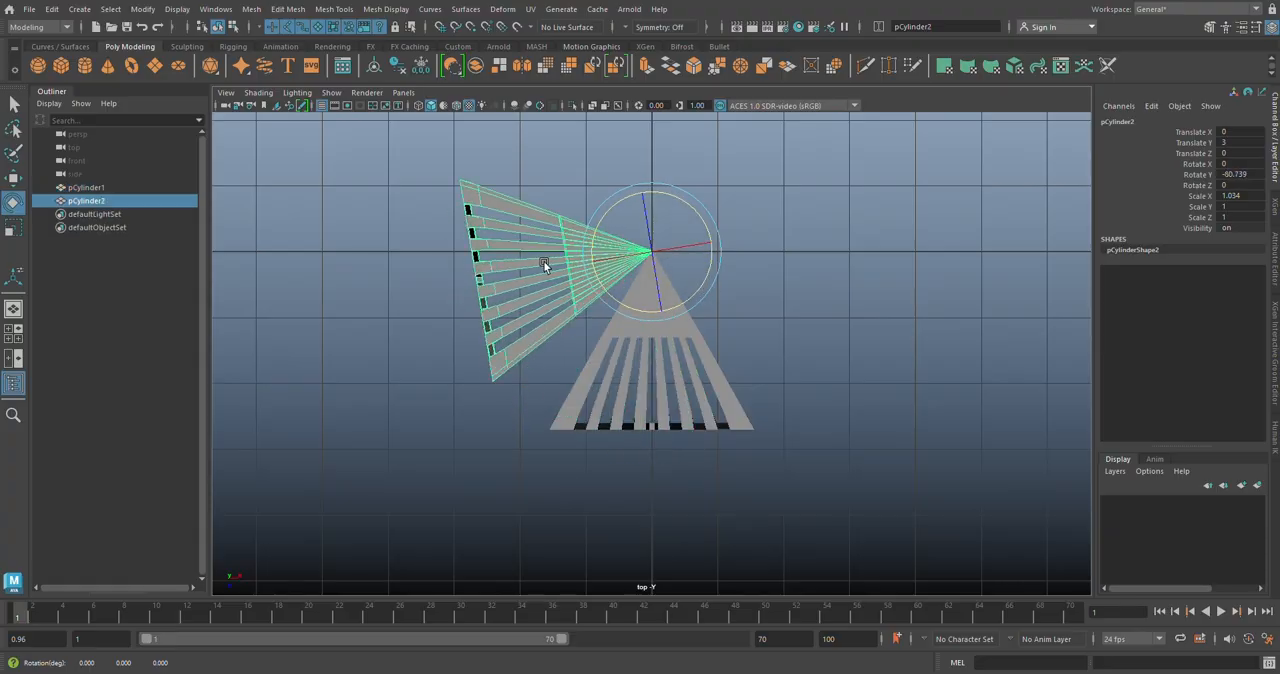
left_click(1249, 175)
left_click(1251, 175)
type("-9")
key("Return")
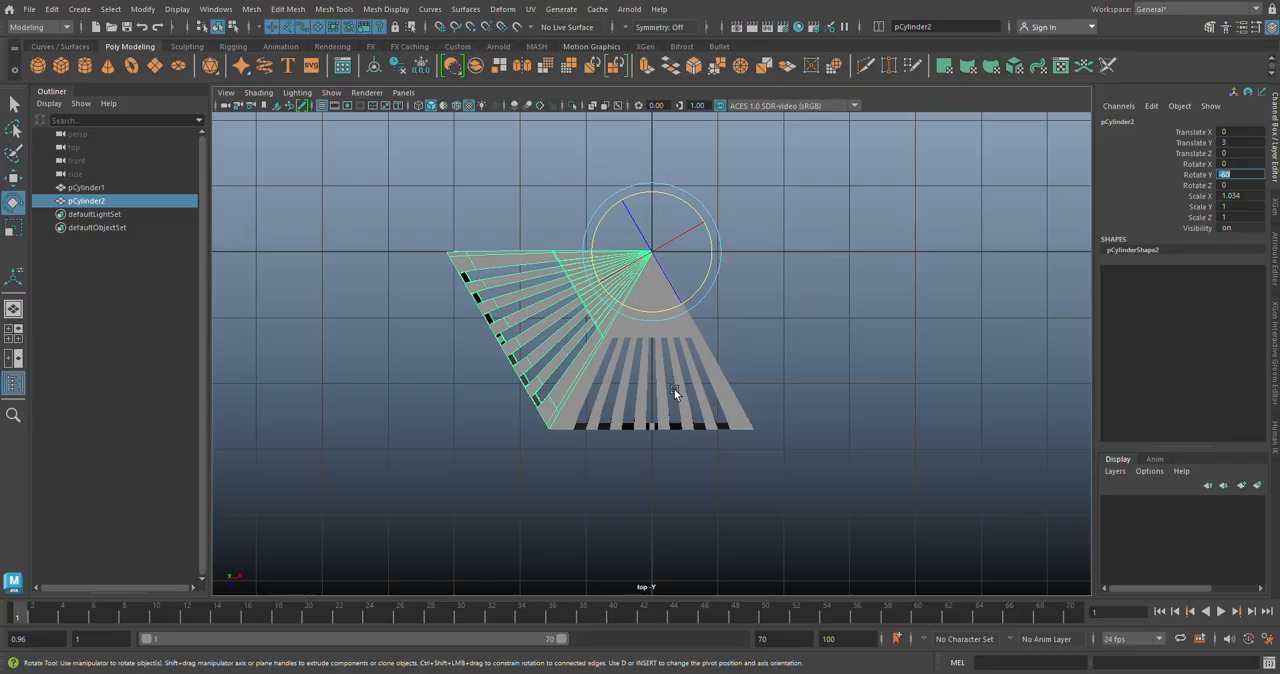
Step: Repeat the duplication with the same rotation four times to complete the hexagonal ring of six segments
middle_click_drag(608, 360, 608, 373, "alt")
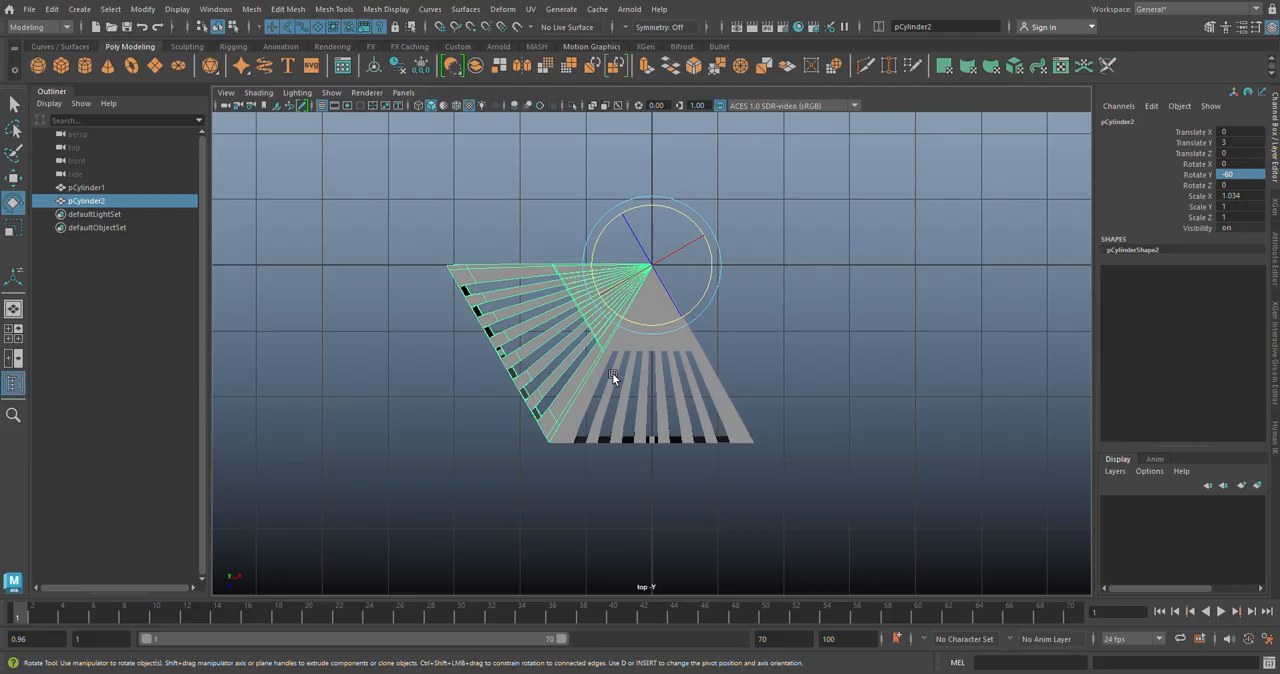
key("shift+d")
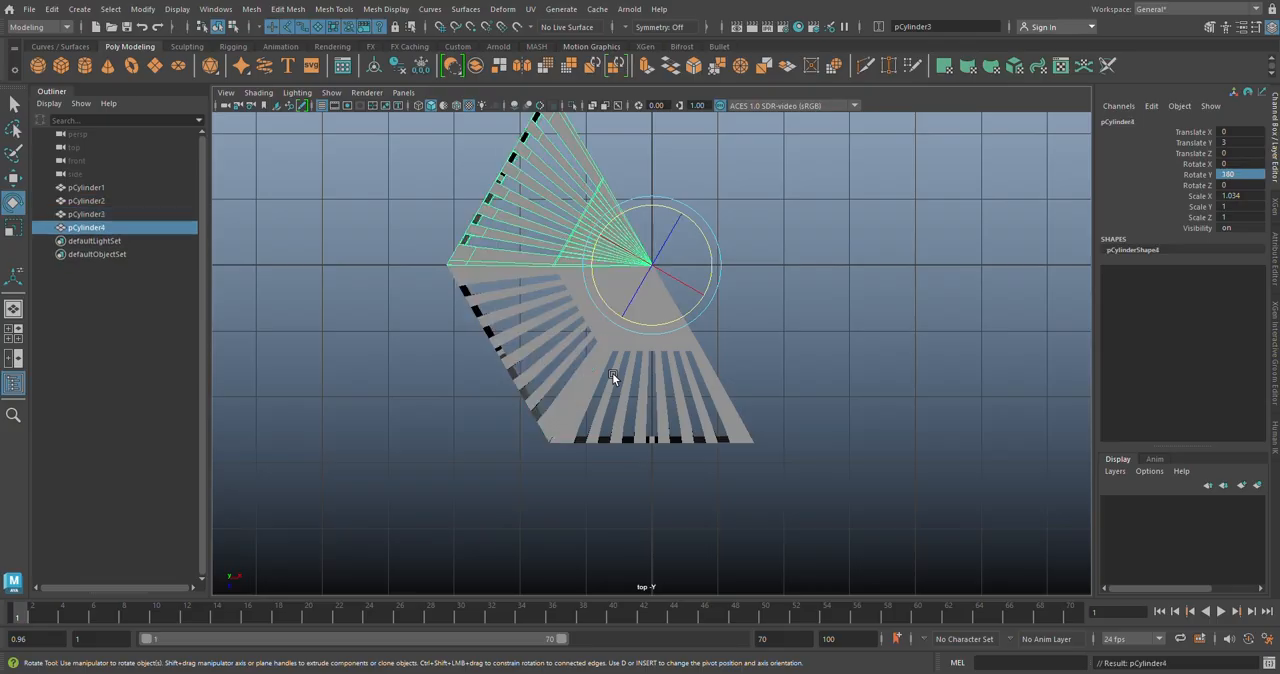
key("shift+d")
key("shift+d")
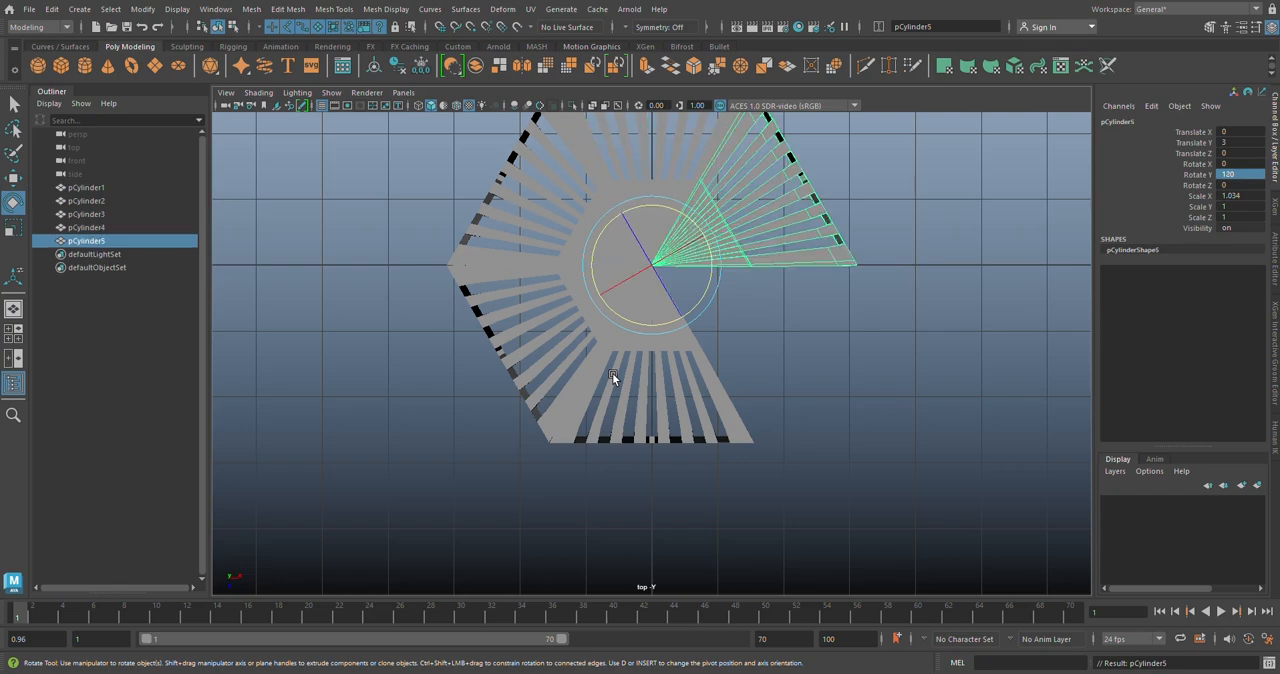
key("shift+d")
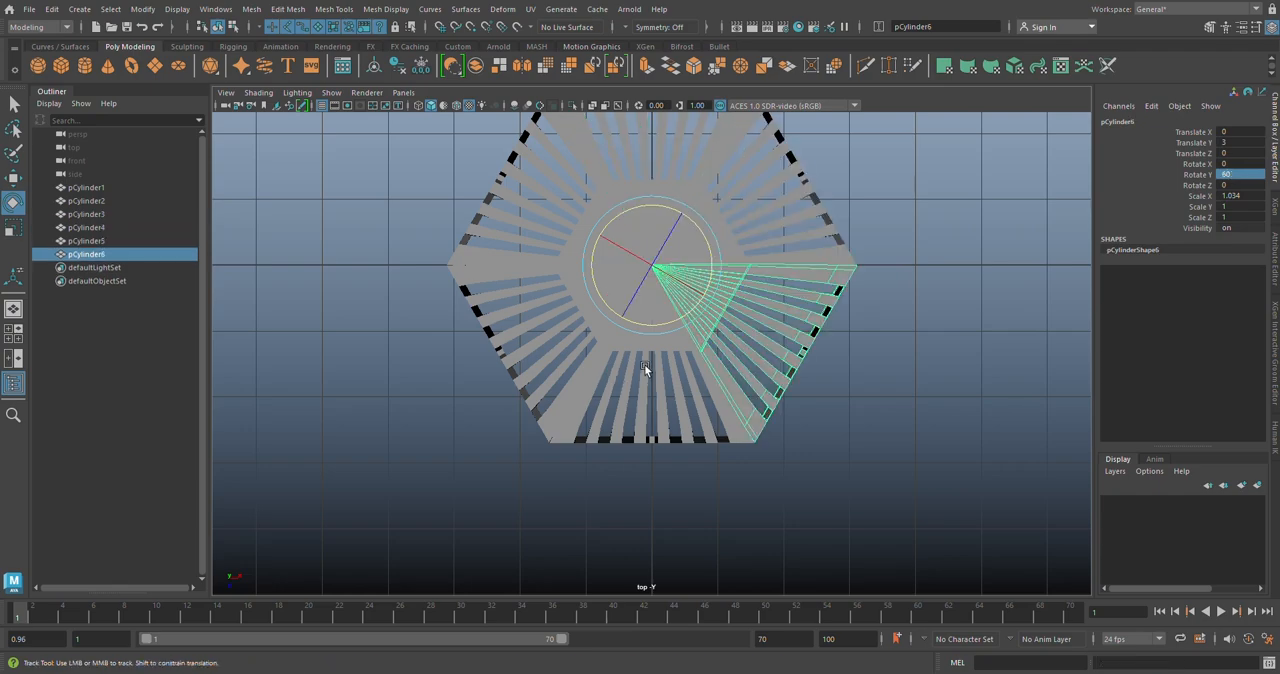
middle_click_drag(644, 364, 543, 390, "alt")
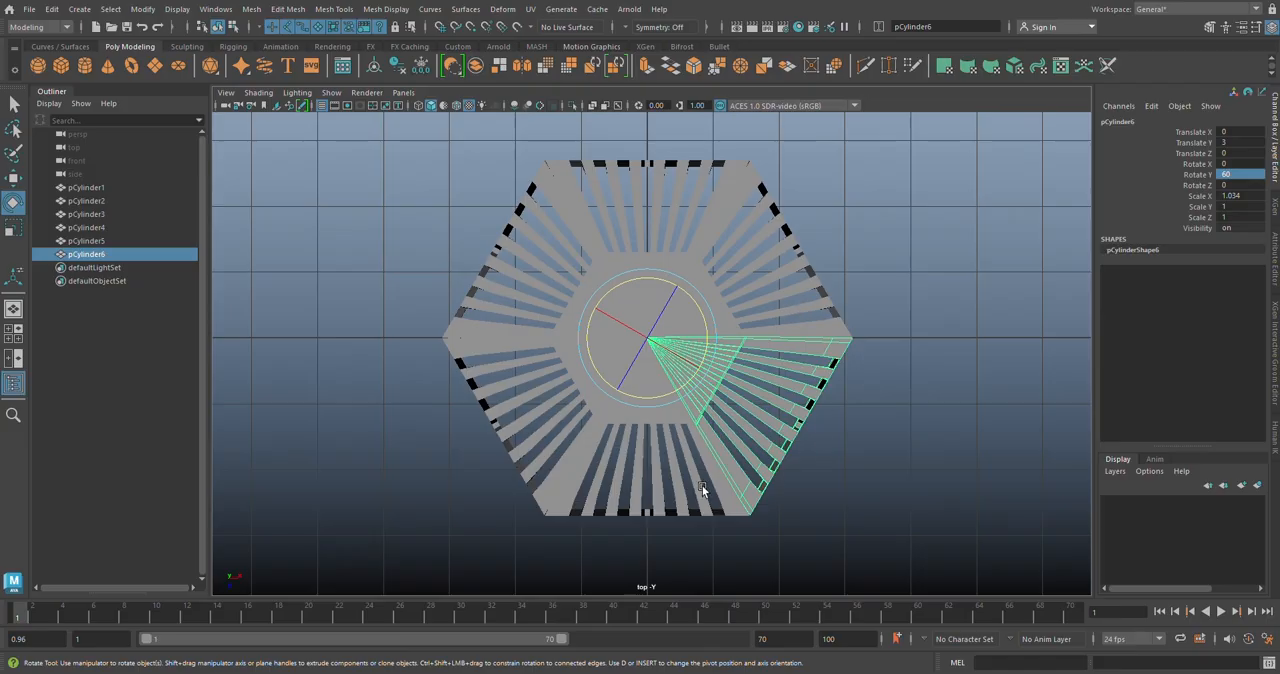
Step: Turn on the smoothed preview for all six segments and examine the assembled stool in the perspective view
key("space")
key("space")
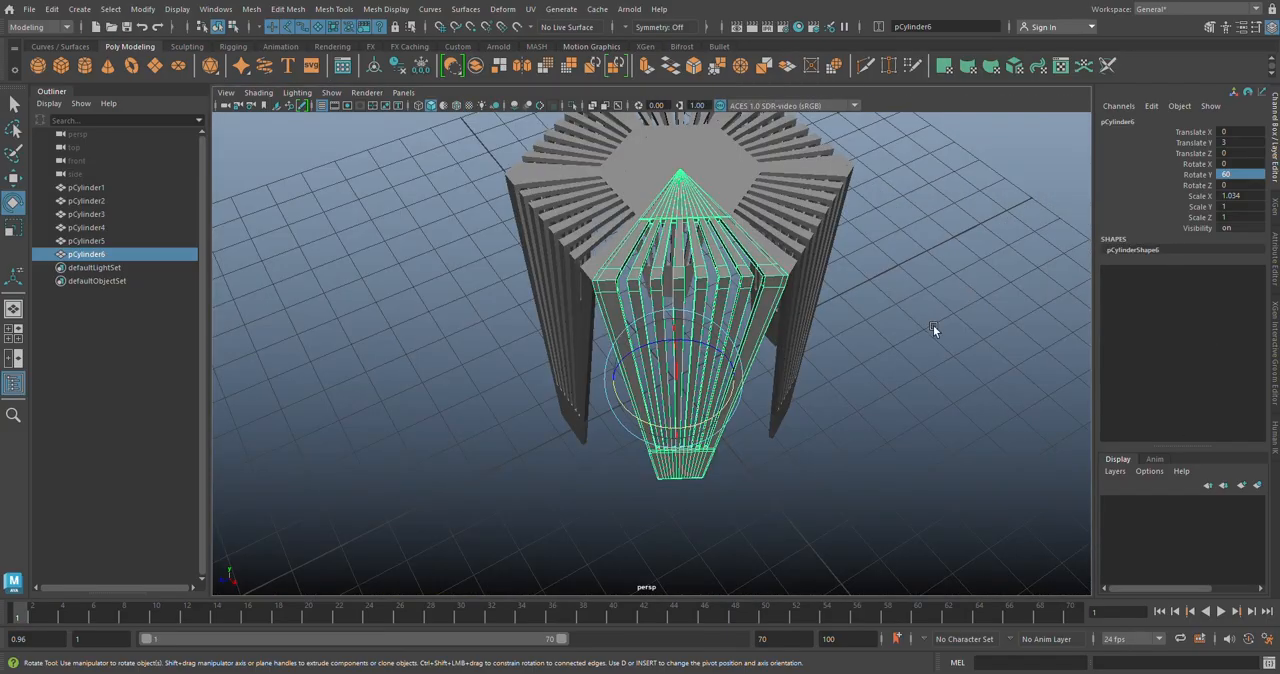
left_click(933, 325)
left_click_drag(933, 325, 732, 308, "alt")
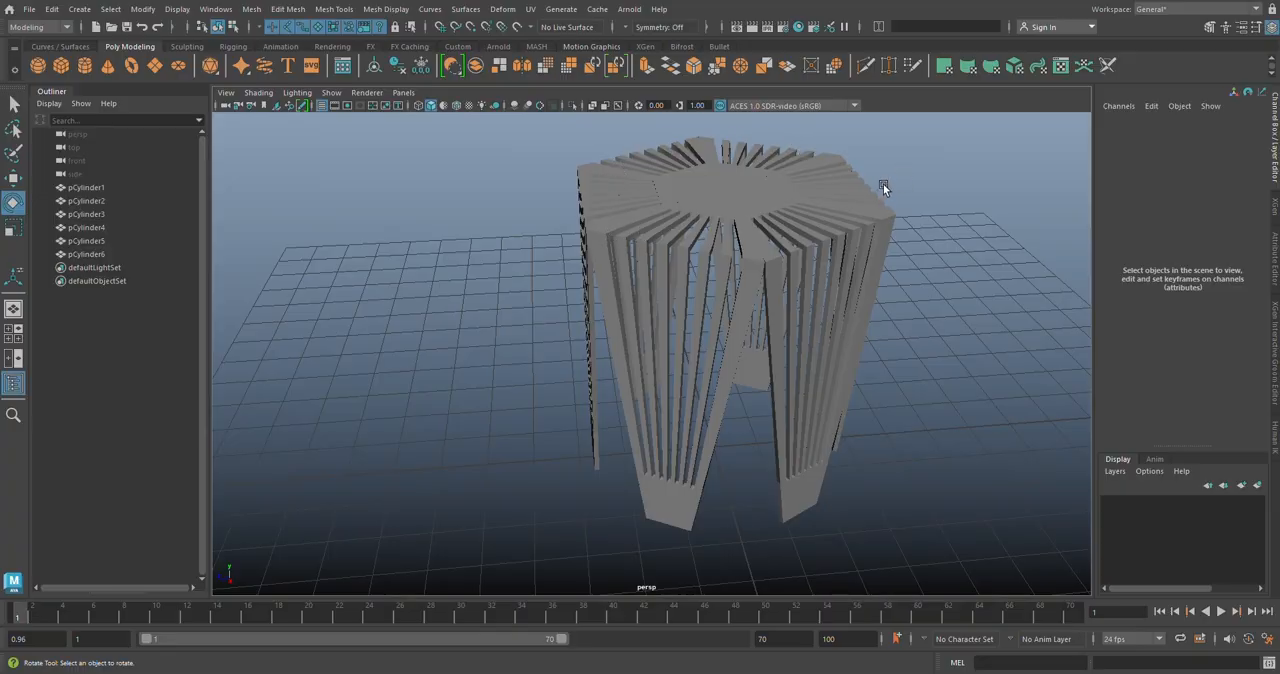
left_click_drag(899, 150, 537, 333, "alt")
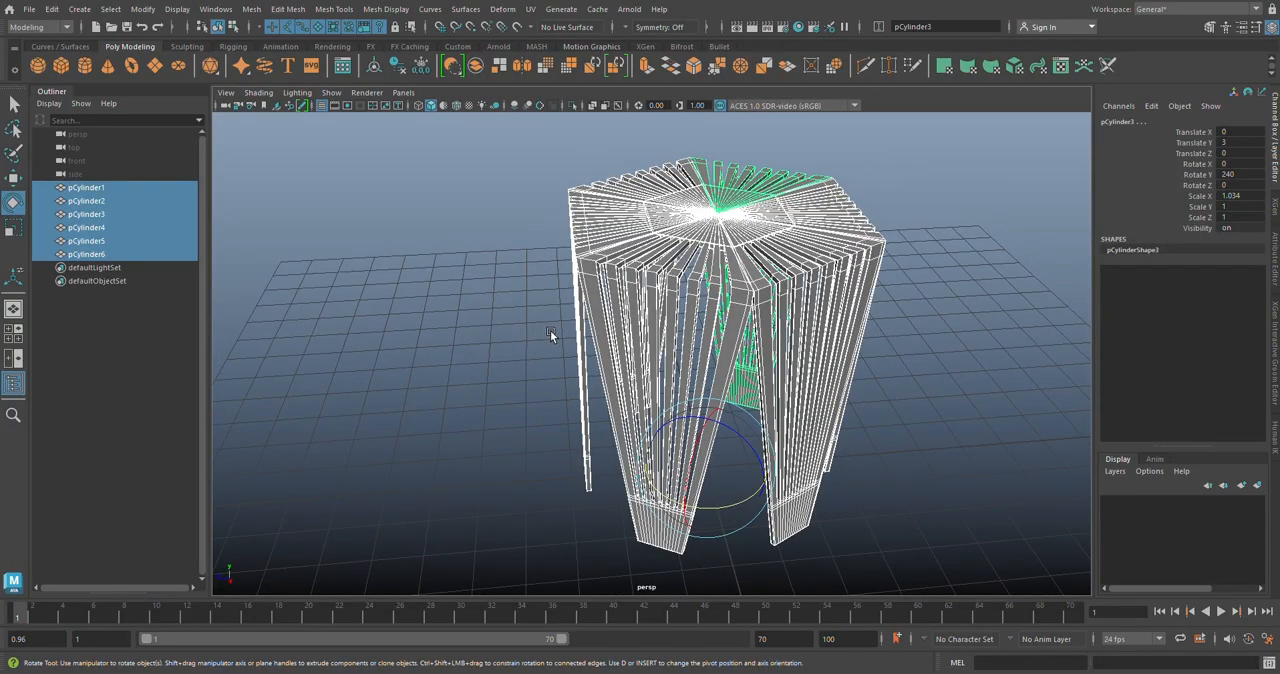
left_click(963, 386)
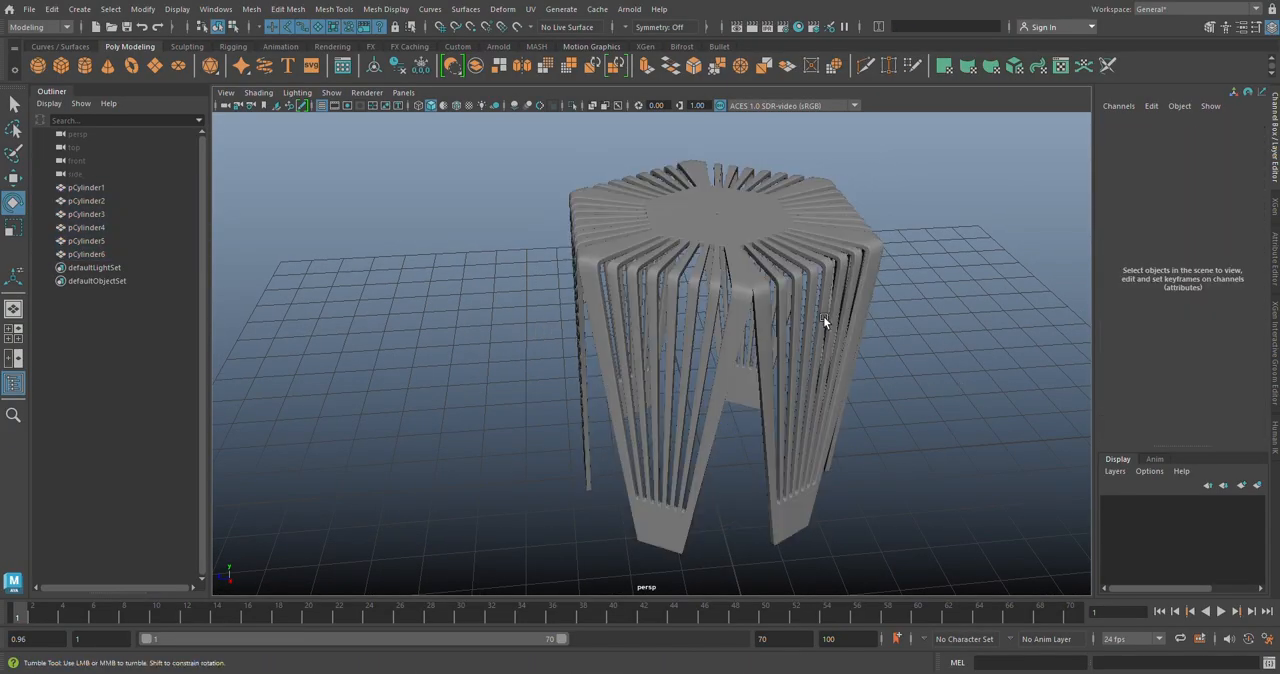
left_click_drag(823, 316, 726, 340, "alt")
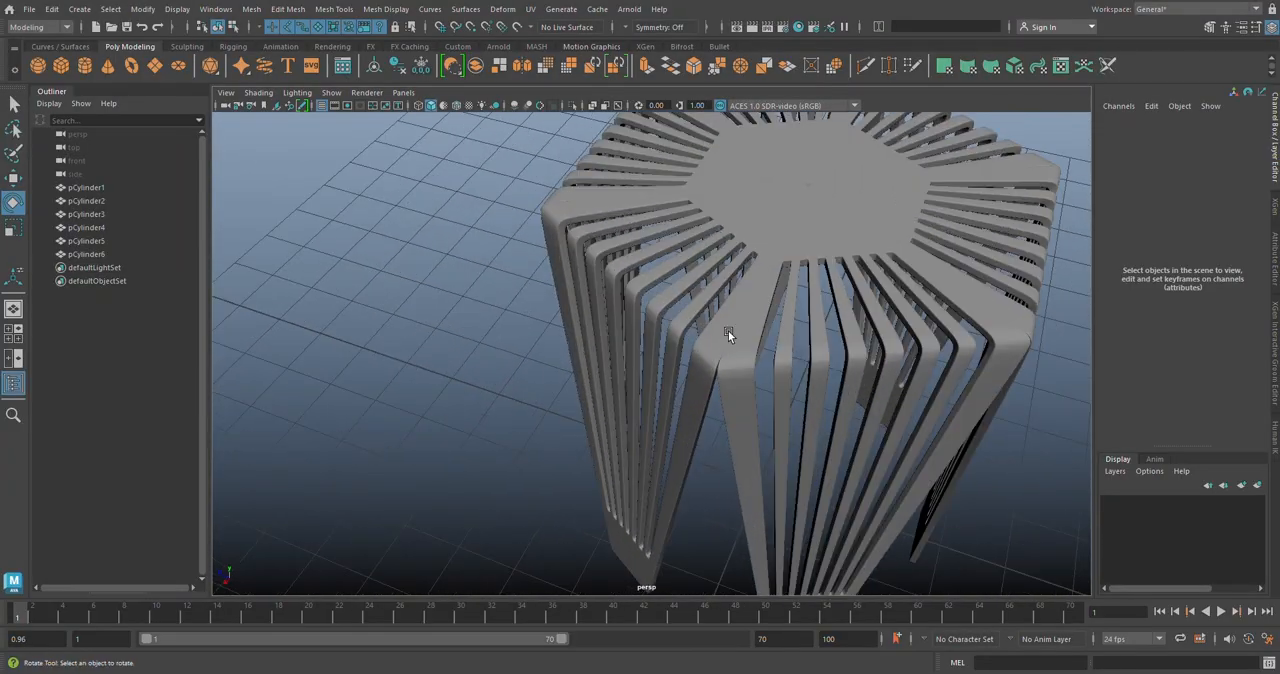
left_click_drag(653, 270, 824, 246, "alt")
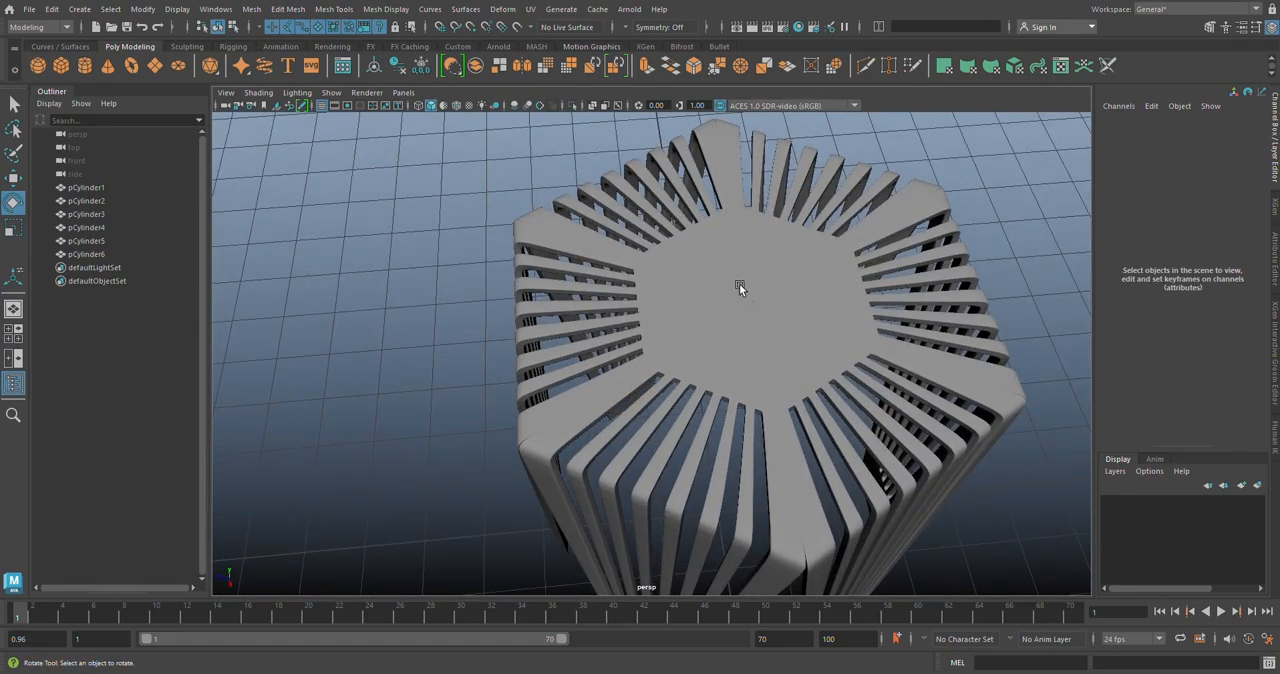
Step: Select all six stool segments and return them to the unsmoothed display
scroll(739, 300, "down", 4)
middle_click_drag(739, 318, 702, 235, "alt")
left_click_drag(967, 150, 456, 417)
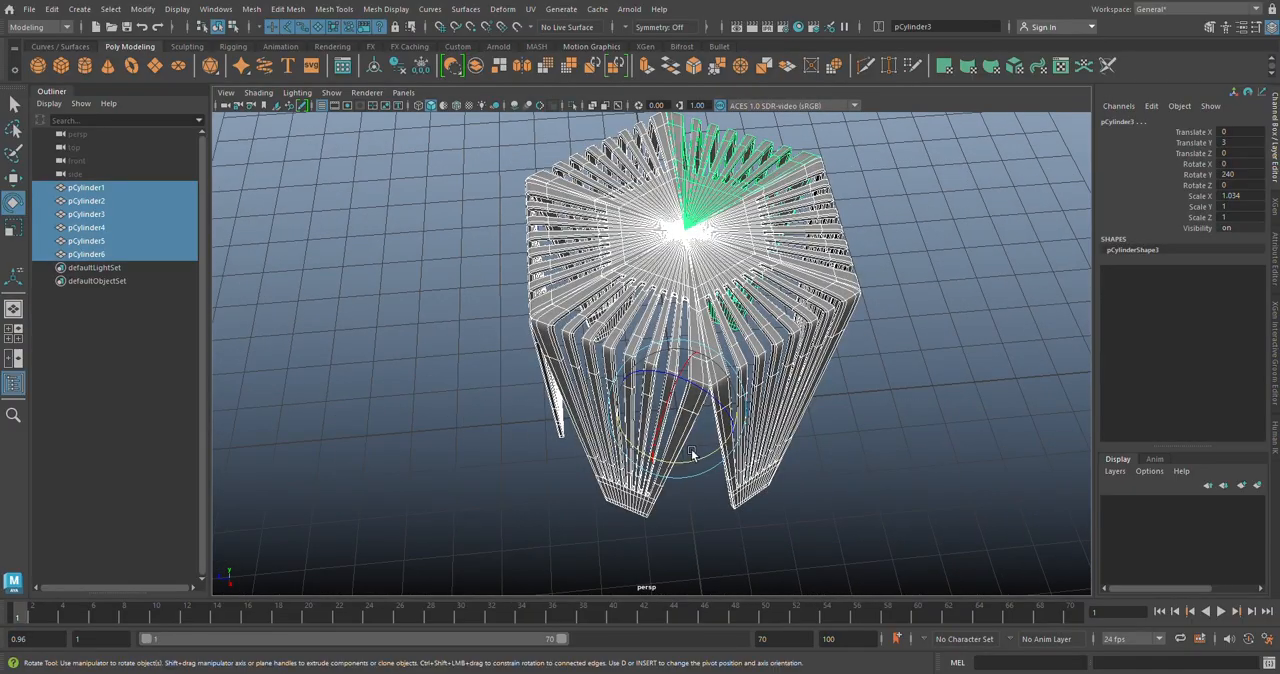
Step: Combine the six stool segments into a single mesh and delete its construction history
key("3")
left_click(882, 428)
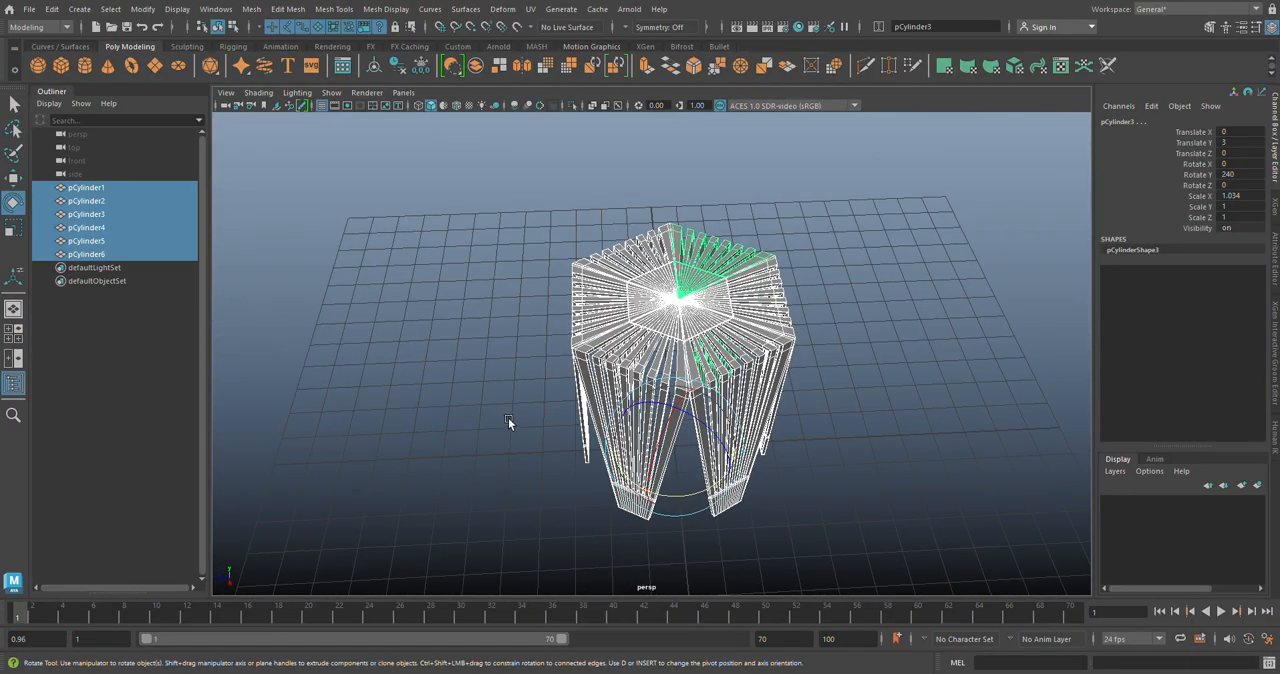
left_click(251, 10)
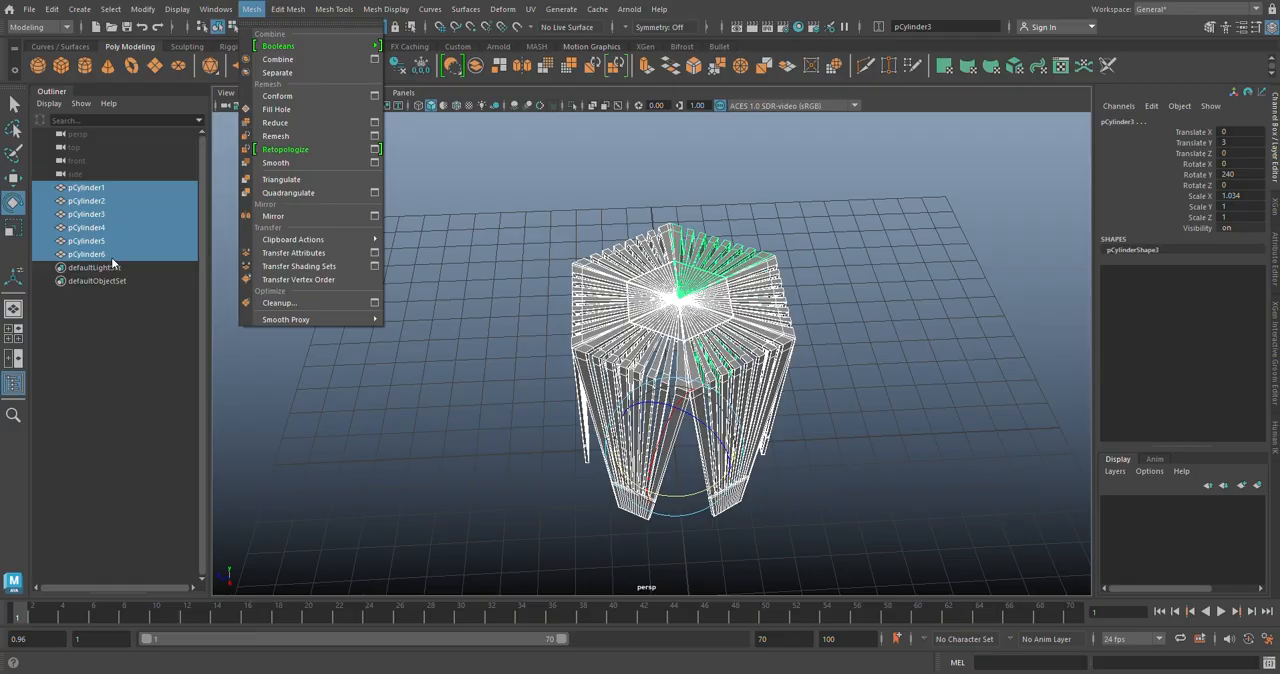
left_click(284, 60)
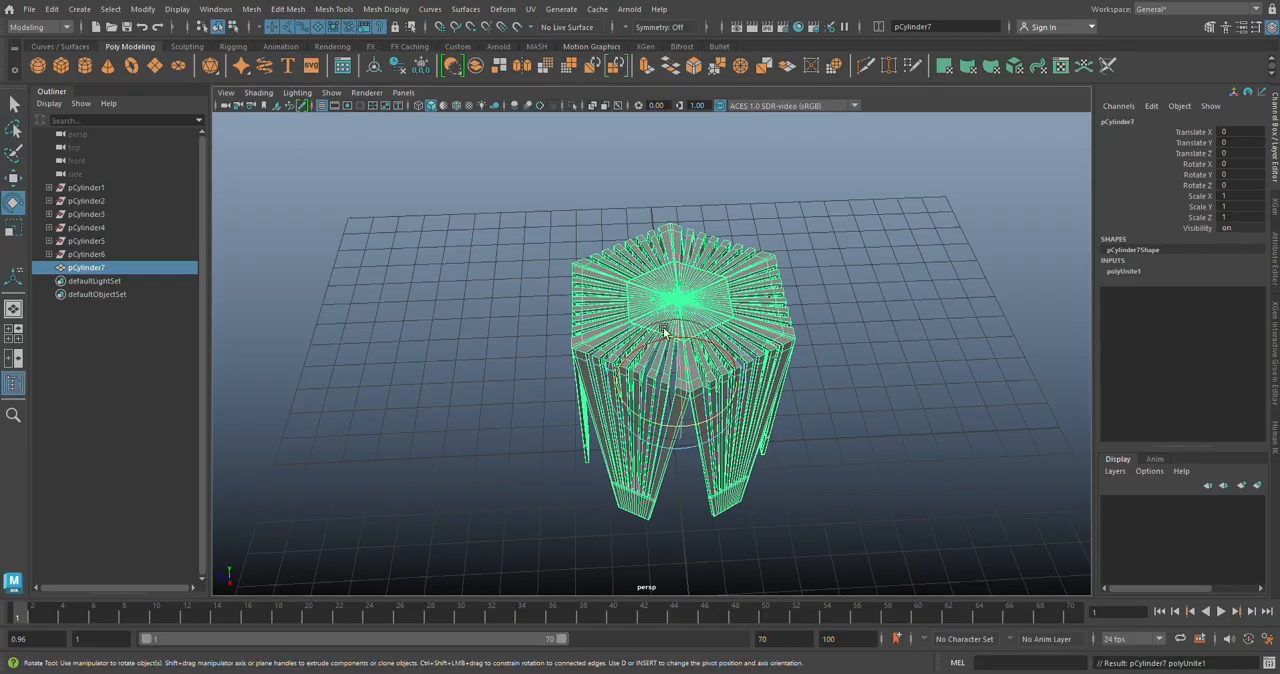
left_click(400, 70)
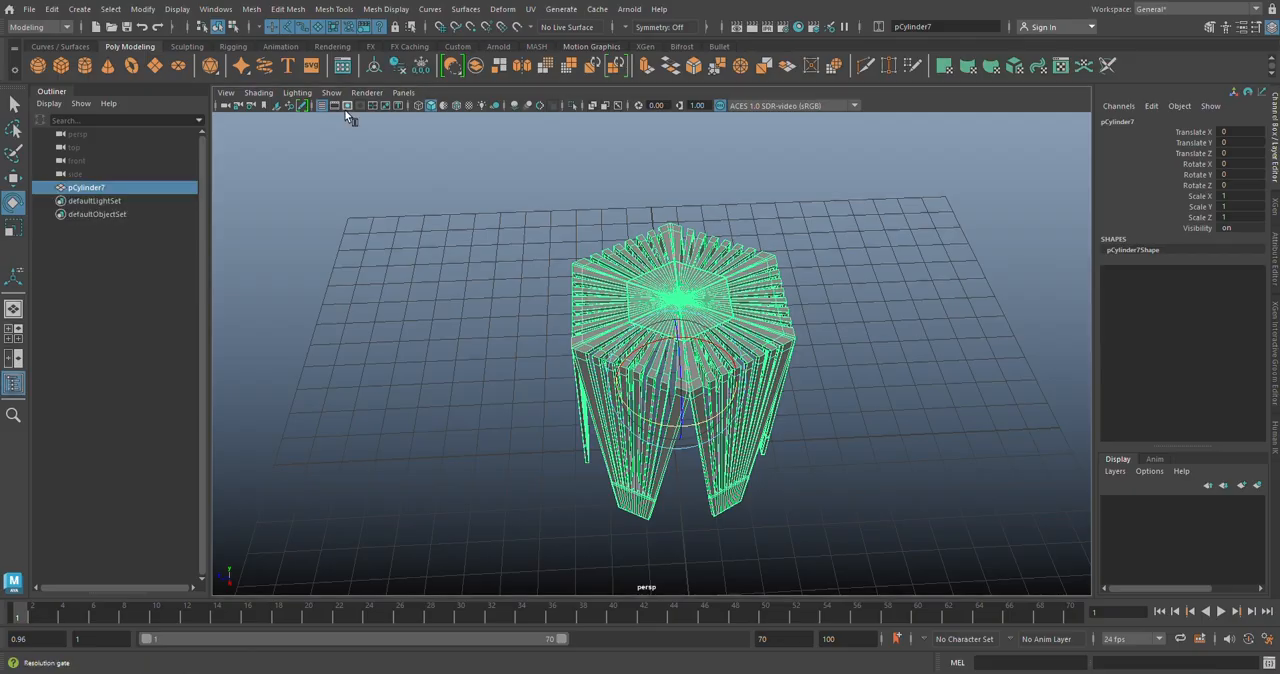
Step: Rename the combined mesh as Table and clear the selection
double_click(99, 188)
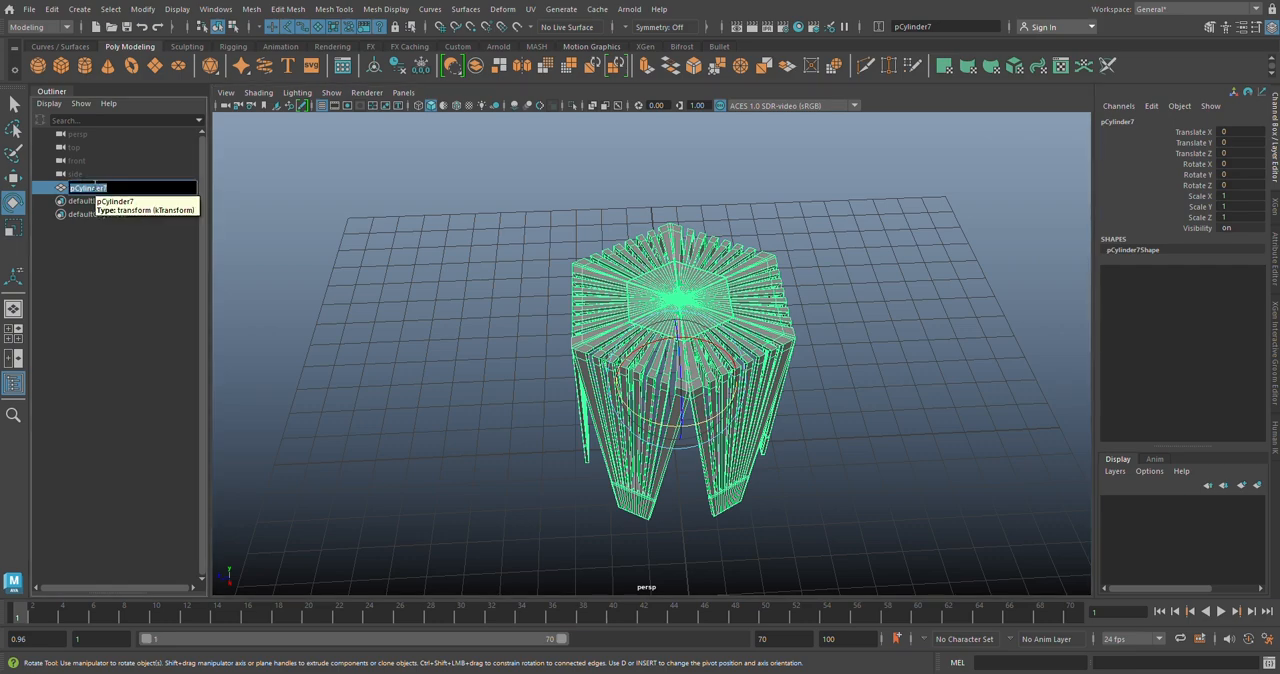
type("t")
key("Return")
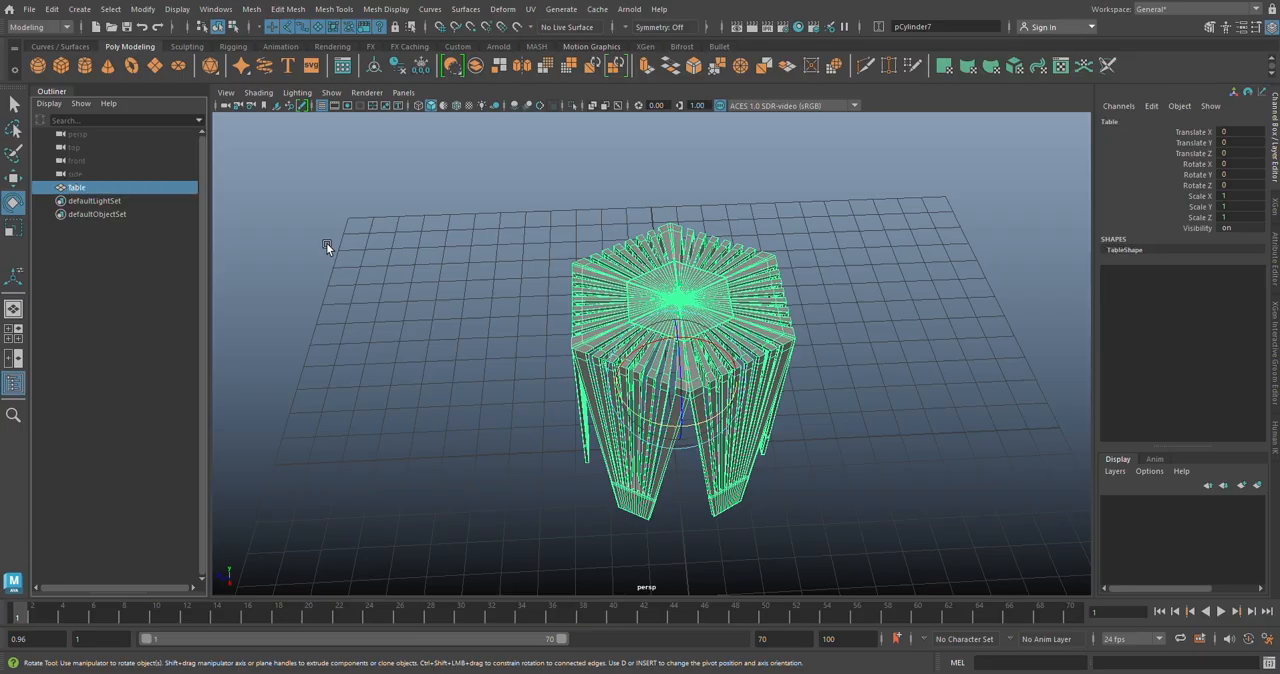
left_click(326, 243)
Step: Select the Table mesh and switch it to vertex editing in the top view
left_click(678, 304)
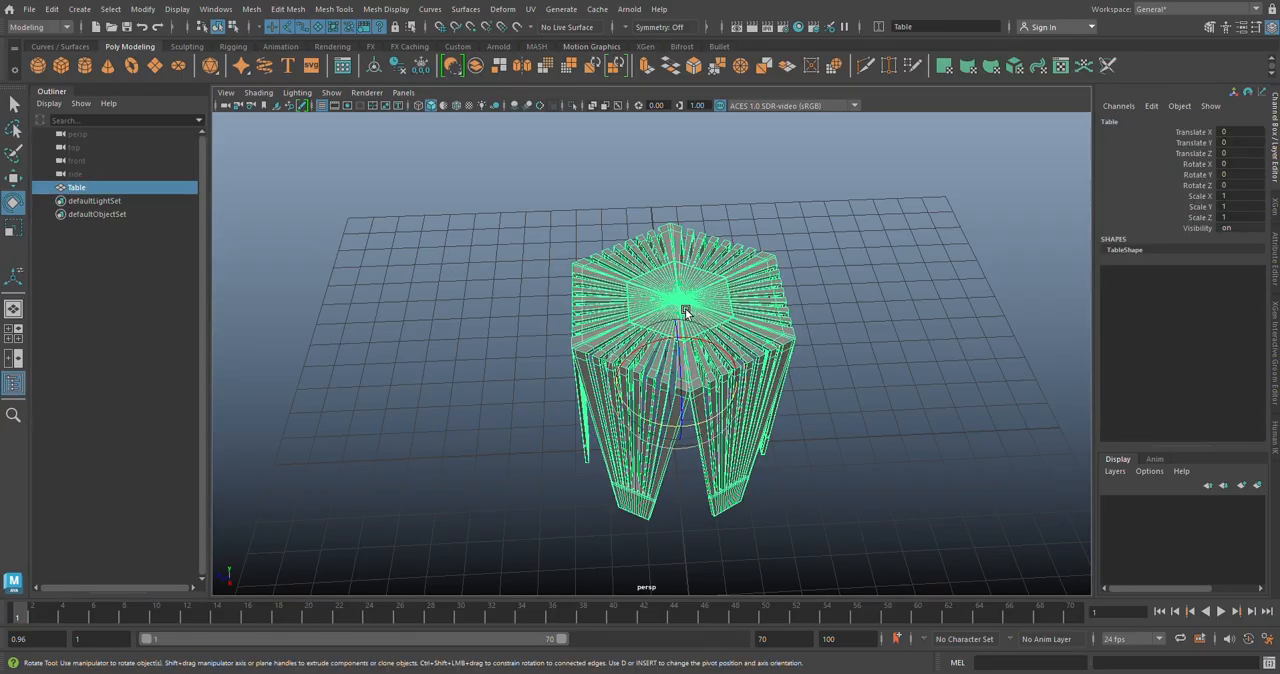
key("space")
key("space")
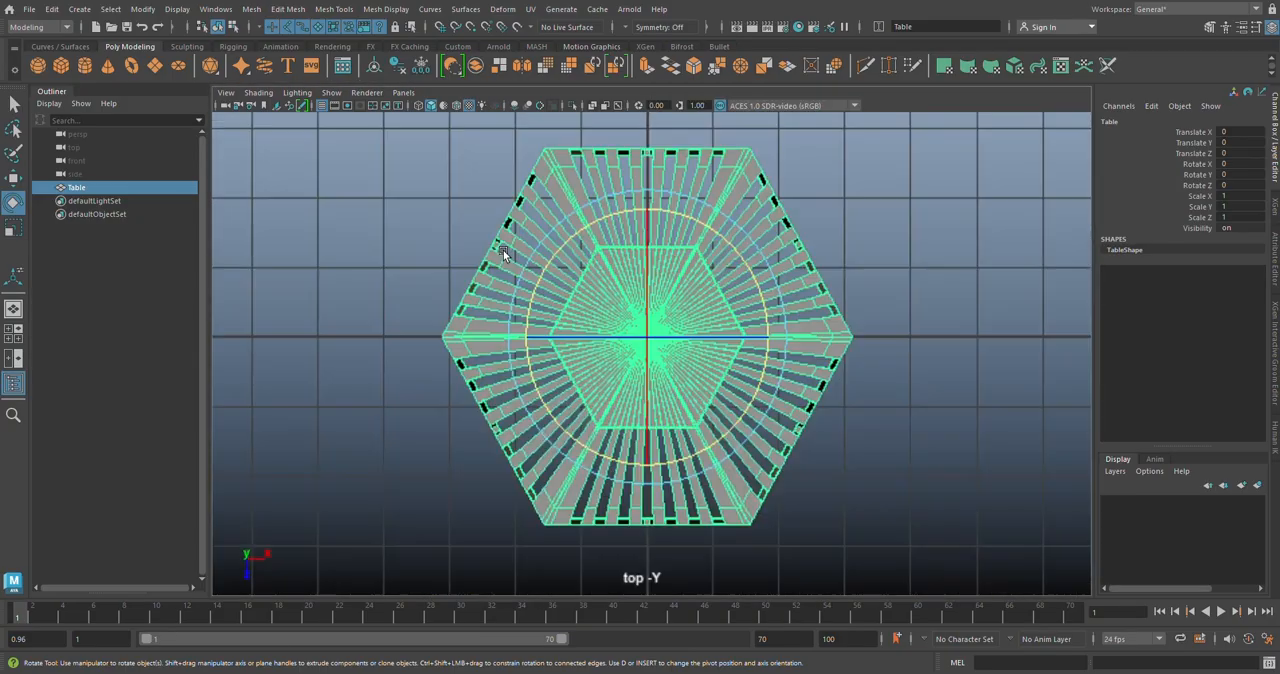
scroll(494, 311, "down", 2)
middle_click_drag(494, 311, 480, 243, "alt")
scroll(520, 315, "up", 2)
middle_click_drag(527, 334, 537, 291, "alt")
scroll(537, 293, "up", 1)
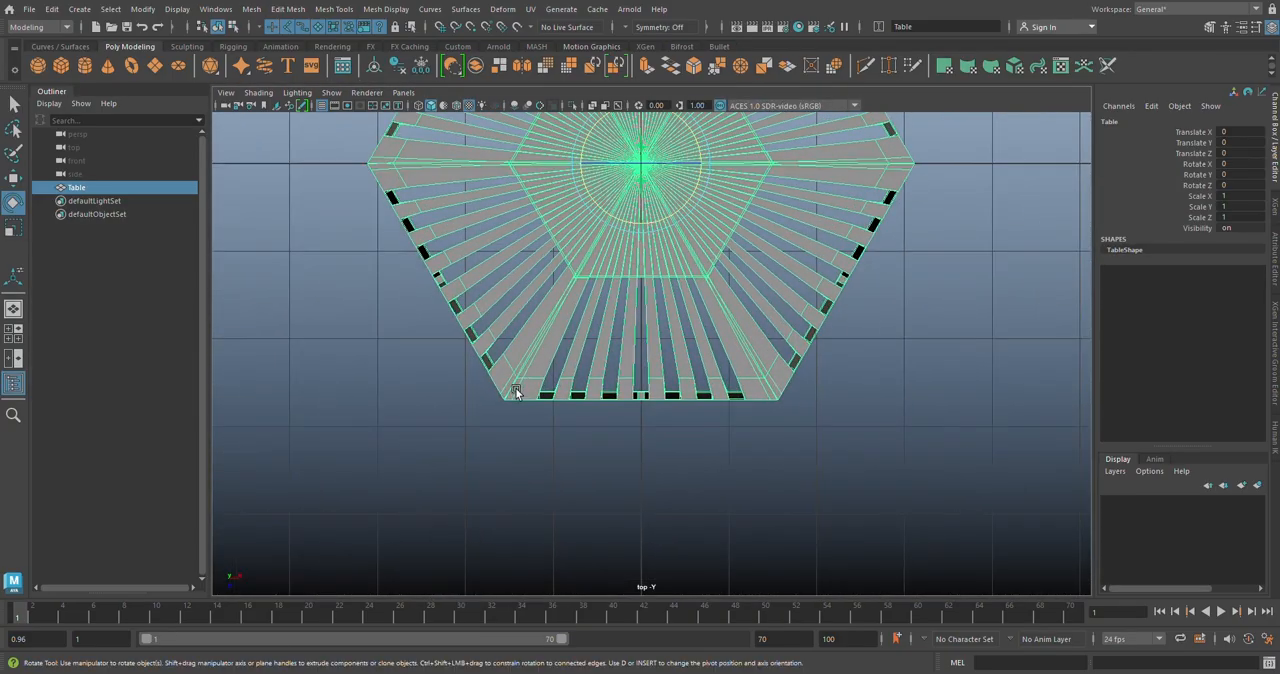
middle_click_drag(600, 200, 564, 341, "alt")
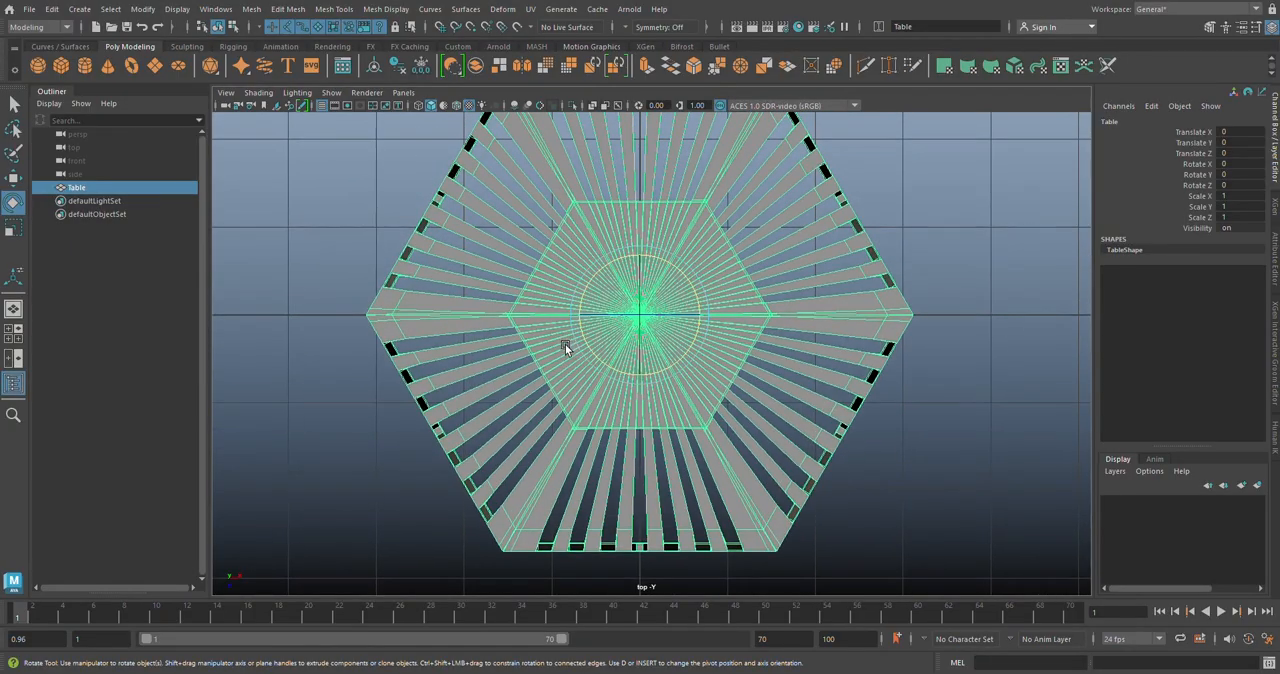
scroll(564, 341, "down", 2)
key("w")
right_click(745, 234)
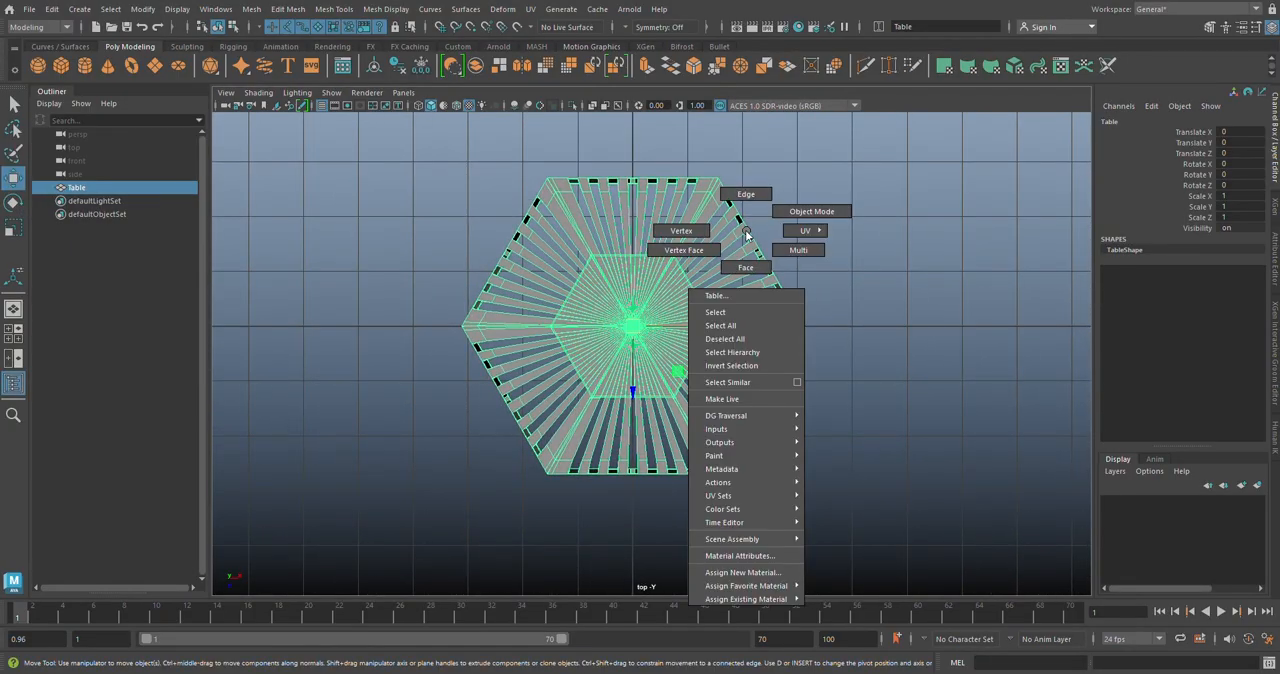
right_click_drag(745, 234, 690, 227)
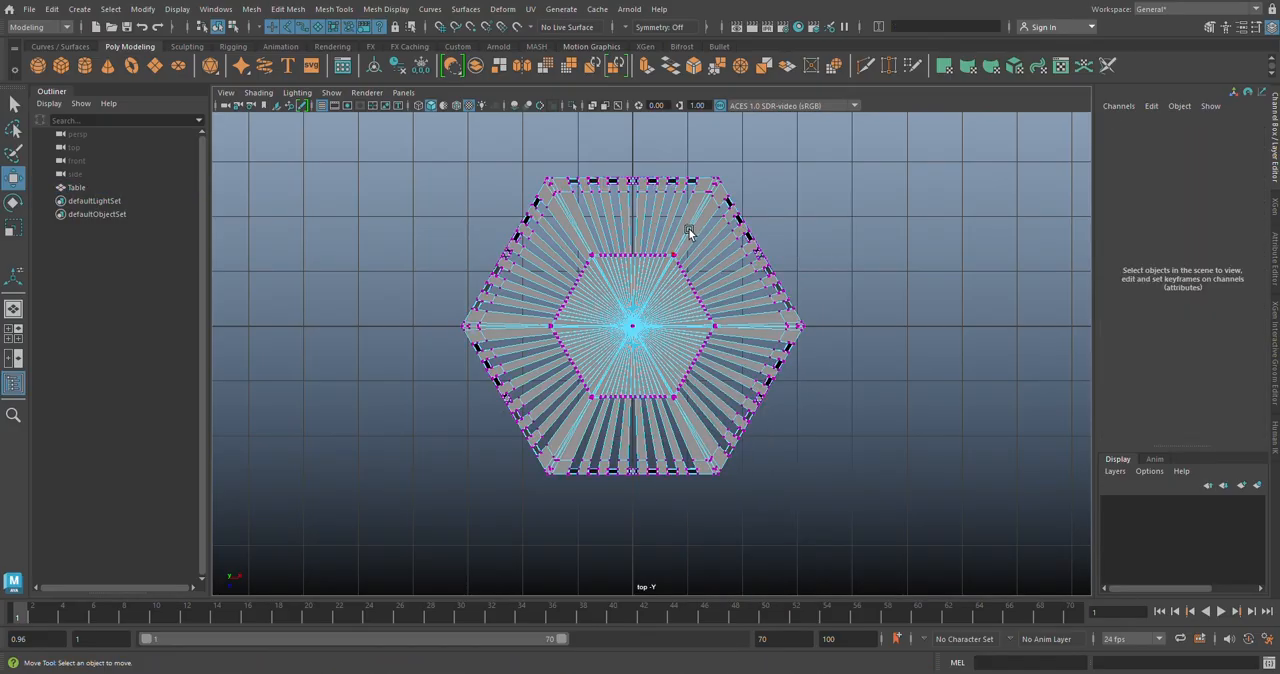
Step: Lasso-select the vertices at the centre and along the six corner seams of the stool top
scroll(688, 227, "up", 1)
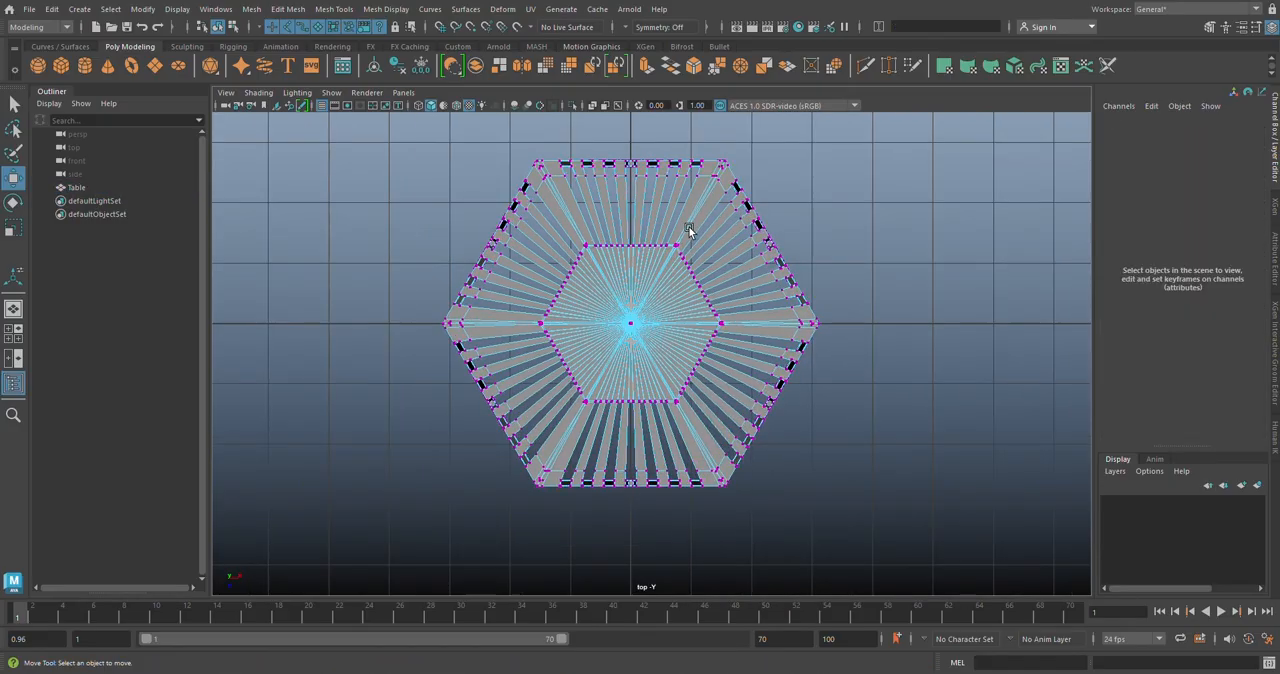
left_click(13, 129)
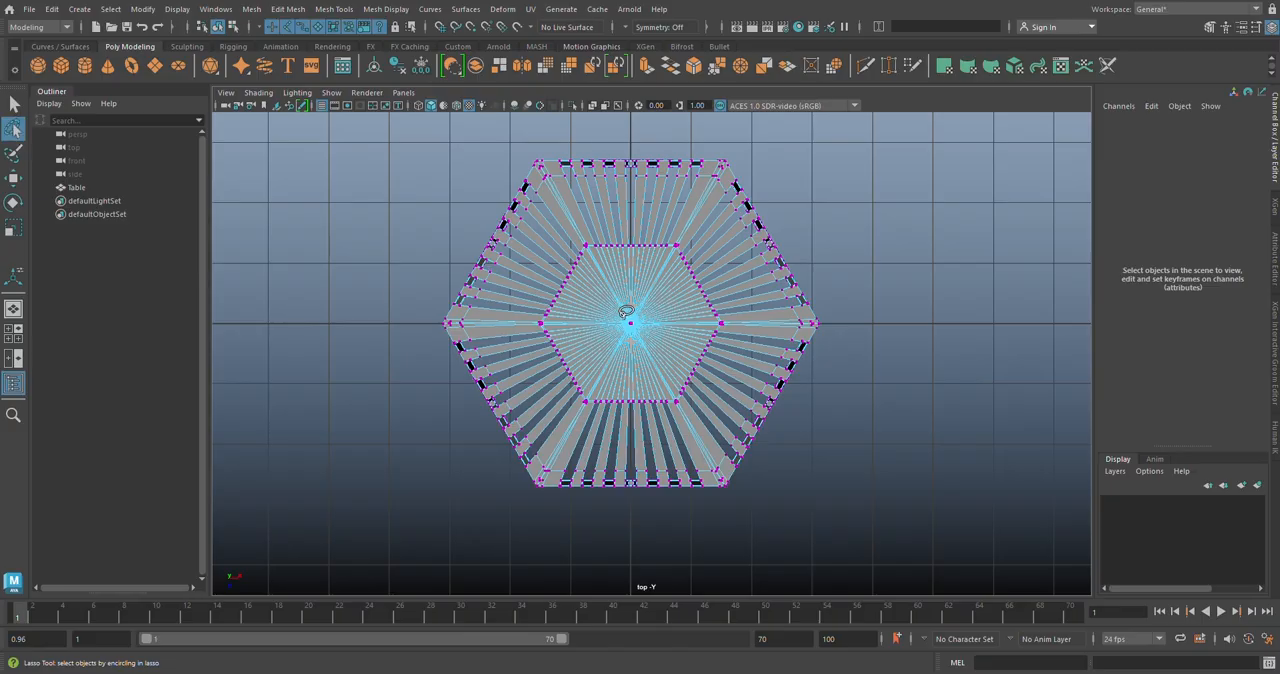
mouse_move(627, 314)
left_mouse_down()
mouse_move(696, 178)
mouse_move(735, 141)
mouse_move(737, 160)
mouse_move(632, 330)
left_mouse_up()
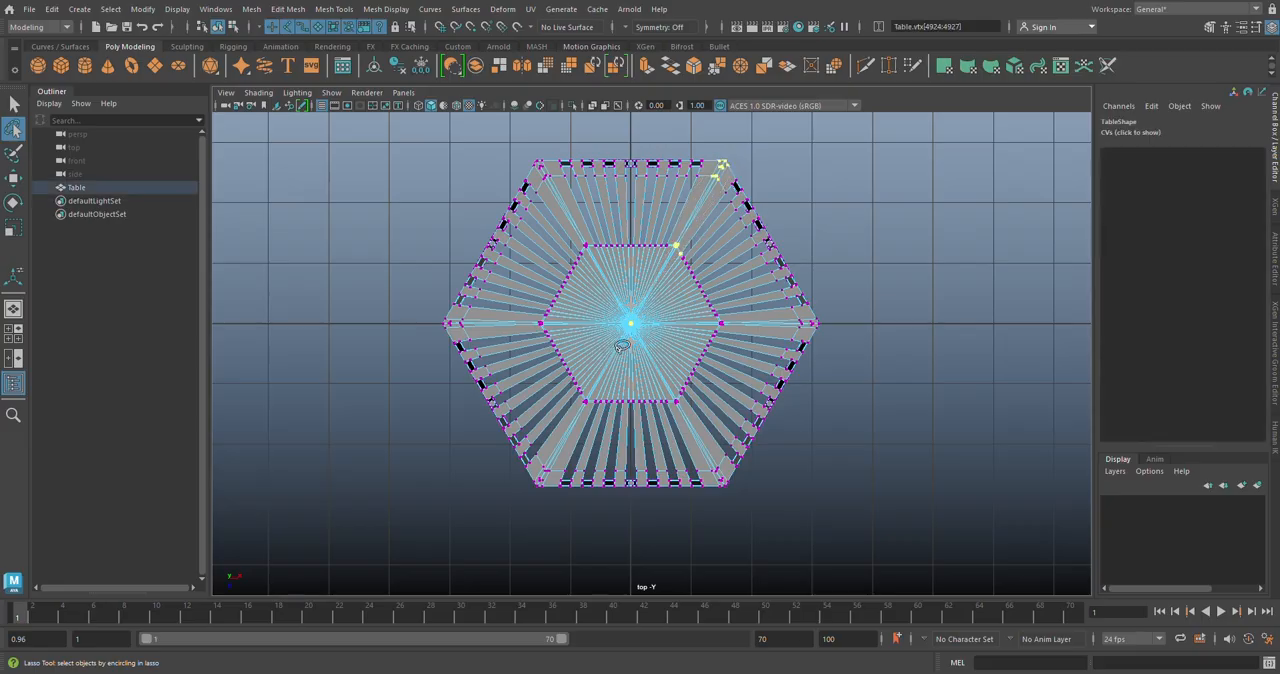
scroll(711, 344, "up", 1)
scroll(722, 338, "up", 1)
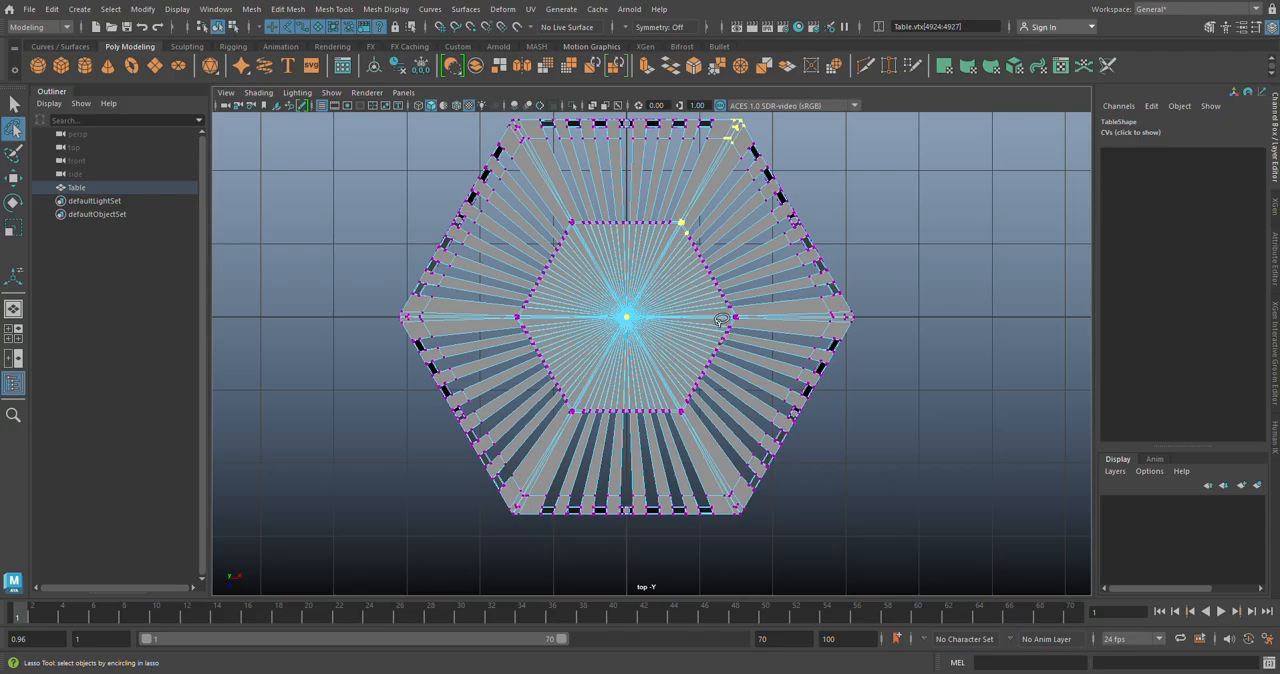
mouse_move(717, 315)
left_mouse_down()
mouse_move(874, 322)
mouse_move(850, 296)
mouse_move(719, 306)
left_mouse_up()
mouse_move(698, 419)
left_mouse_down()
mouse_move(735, 462)
mouse_move(746, 526)
mouse_move(716, 502)
mouse_move(689, 429)
left_mouse_up()
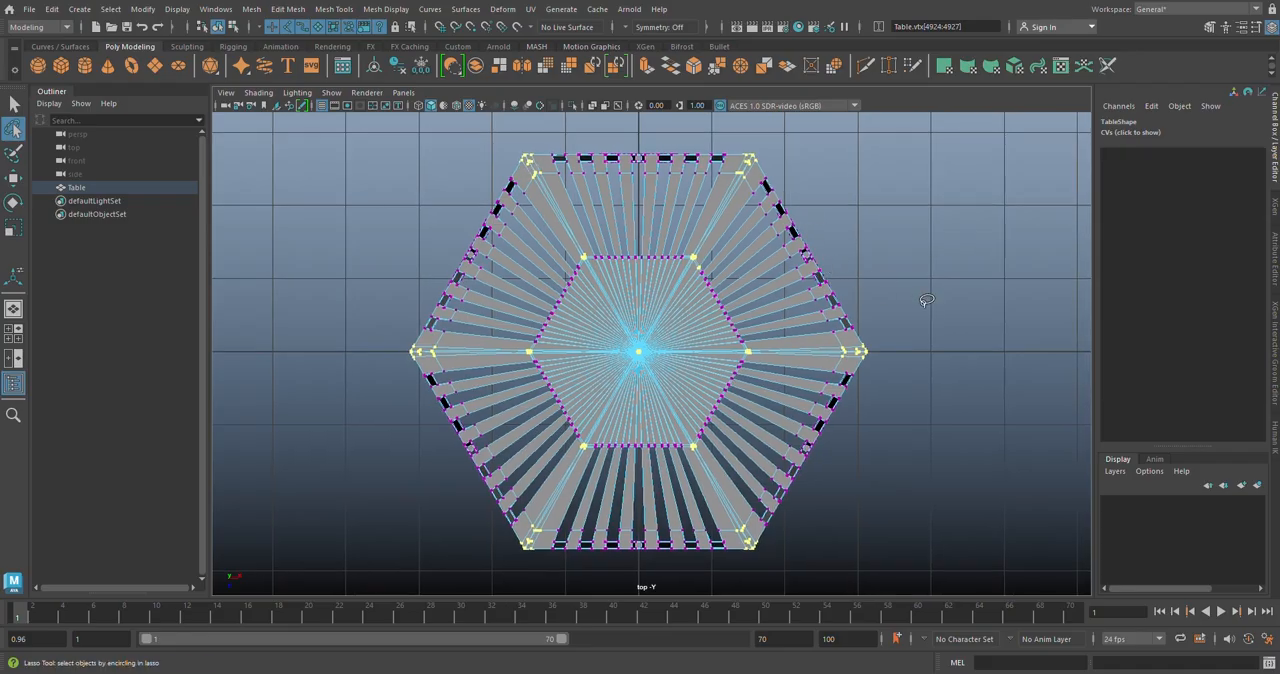
Step: In the front view, deselect the vertices below the top surface, keeping only the seam vertices on the seat
key("space")
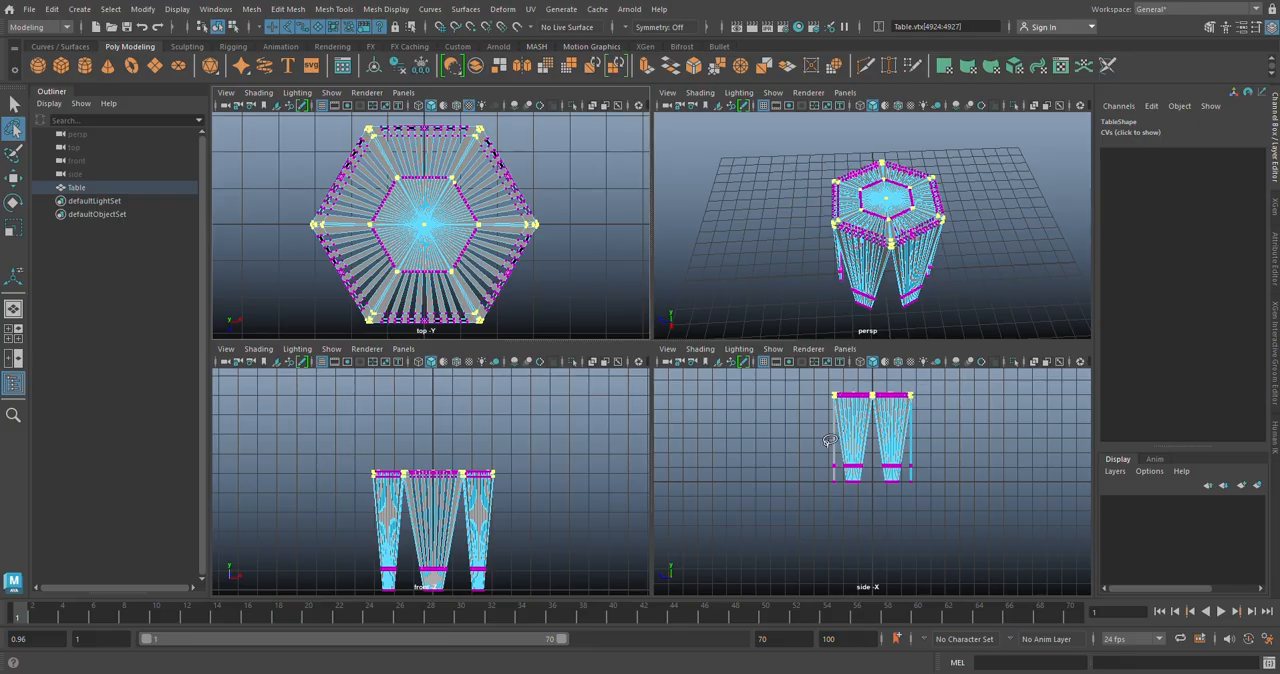
key("space")
scroll(522, 322, "up", 3)
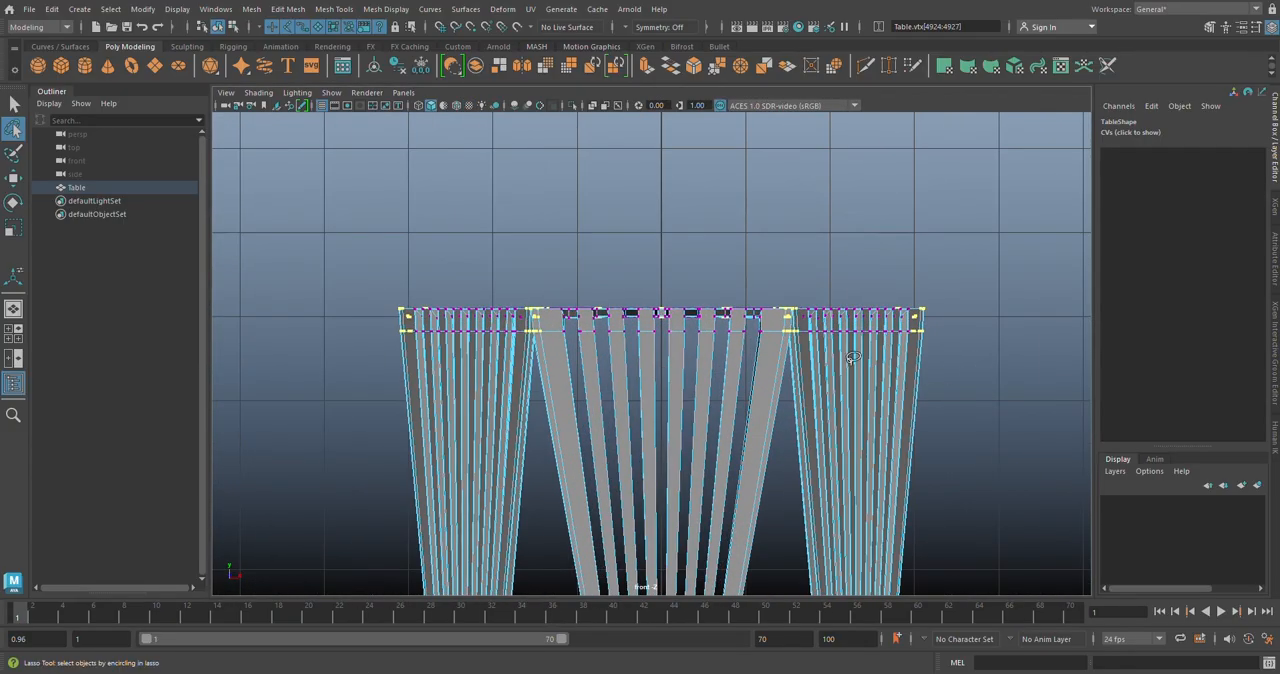
left_click(15, 105)
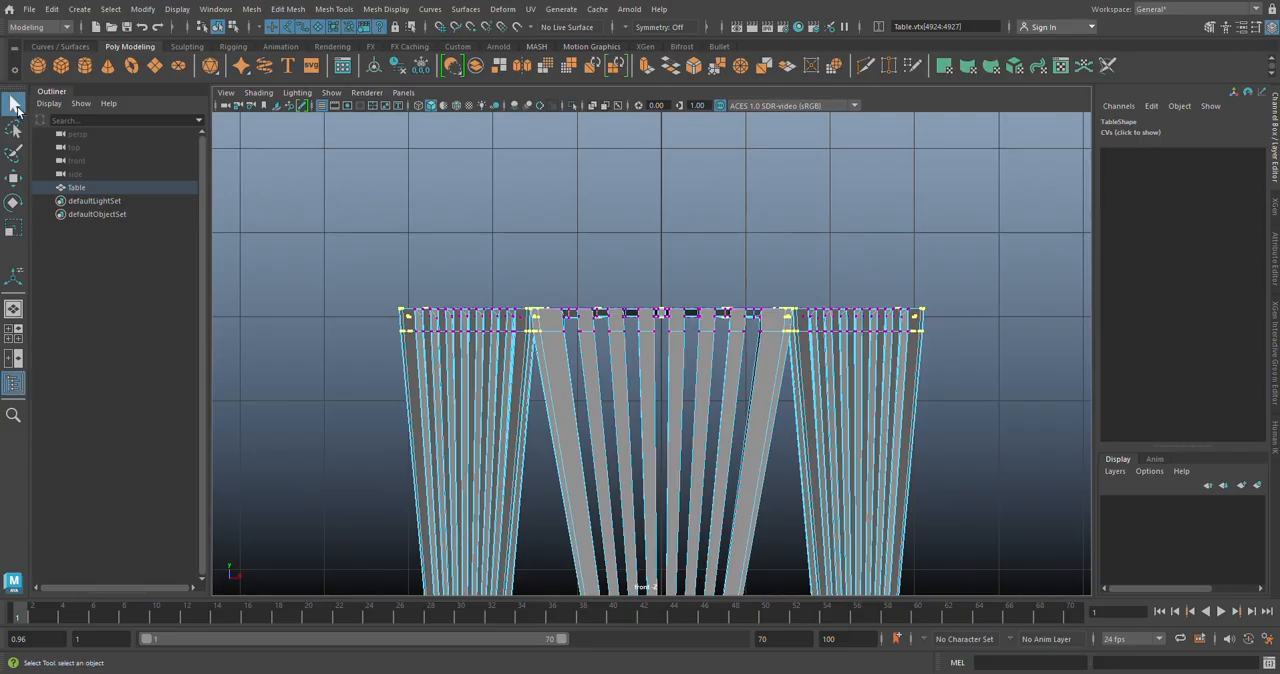
left_click_drag(937, 365, 376, 322)
Step: Check the selected seam vertices in the perspective view and merge them
key("space")
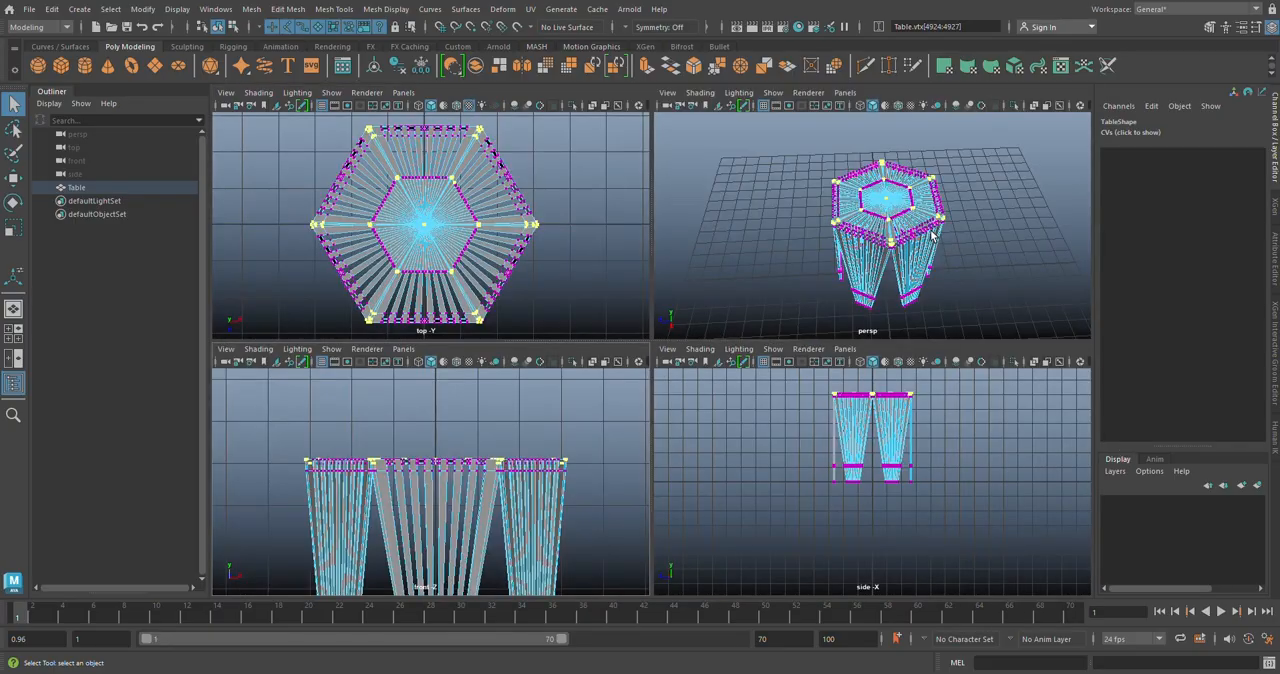
key("space")
left_click_drag(700, 420, 697, 237, "alt")
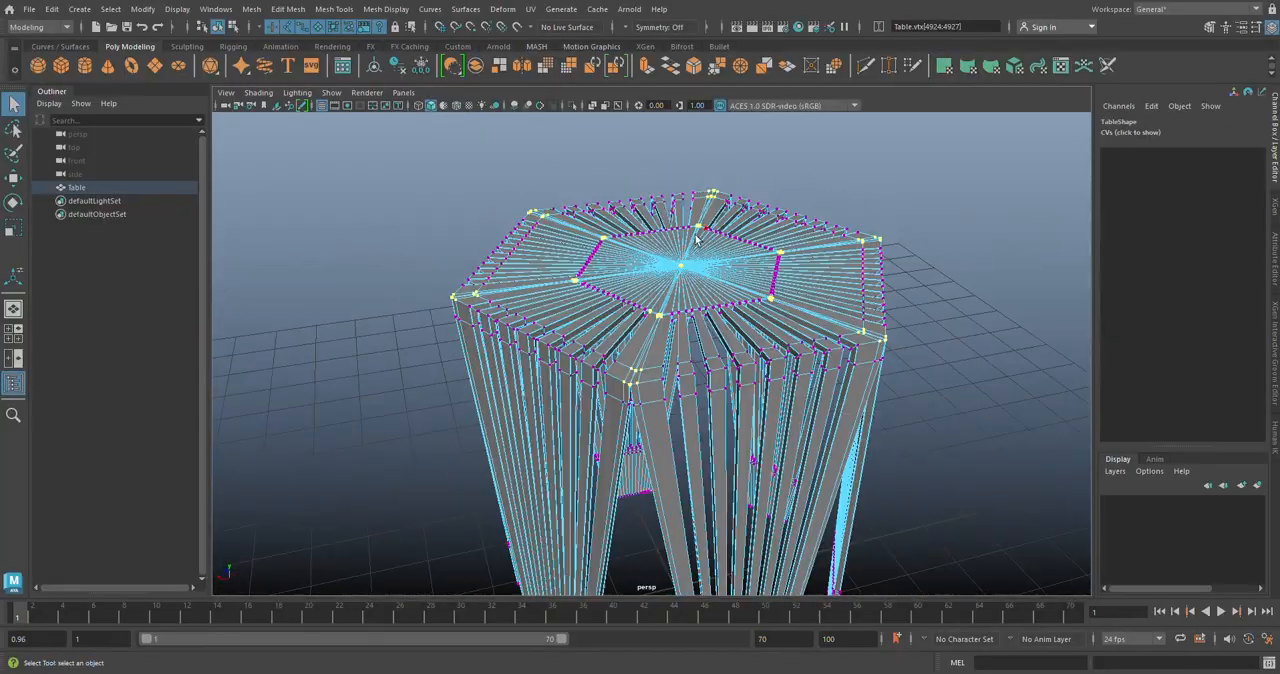
scroll(694, 368, "up", 2)
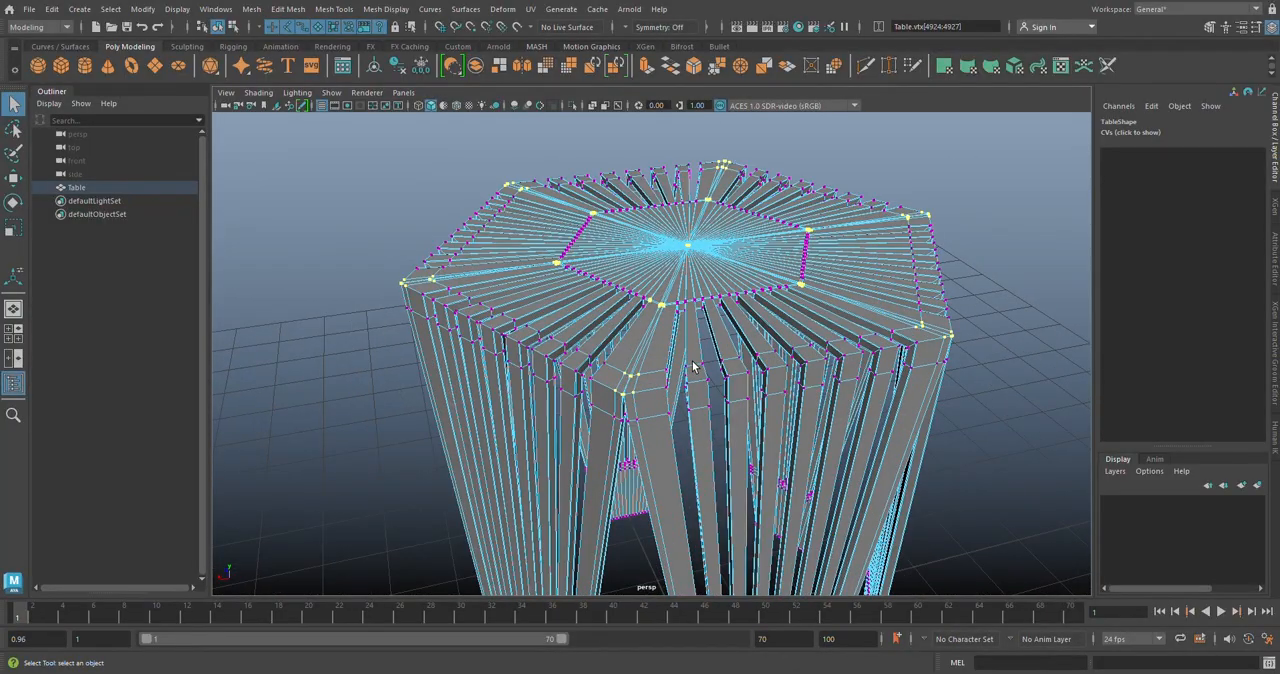
mouse_move(731, 364)
left_mouse_down("alt")
mouse_move(700, 360)
mouse_move(737, 365)
left_mouse_up("alt")
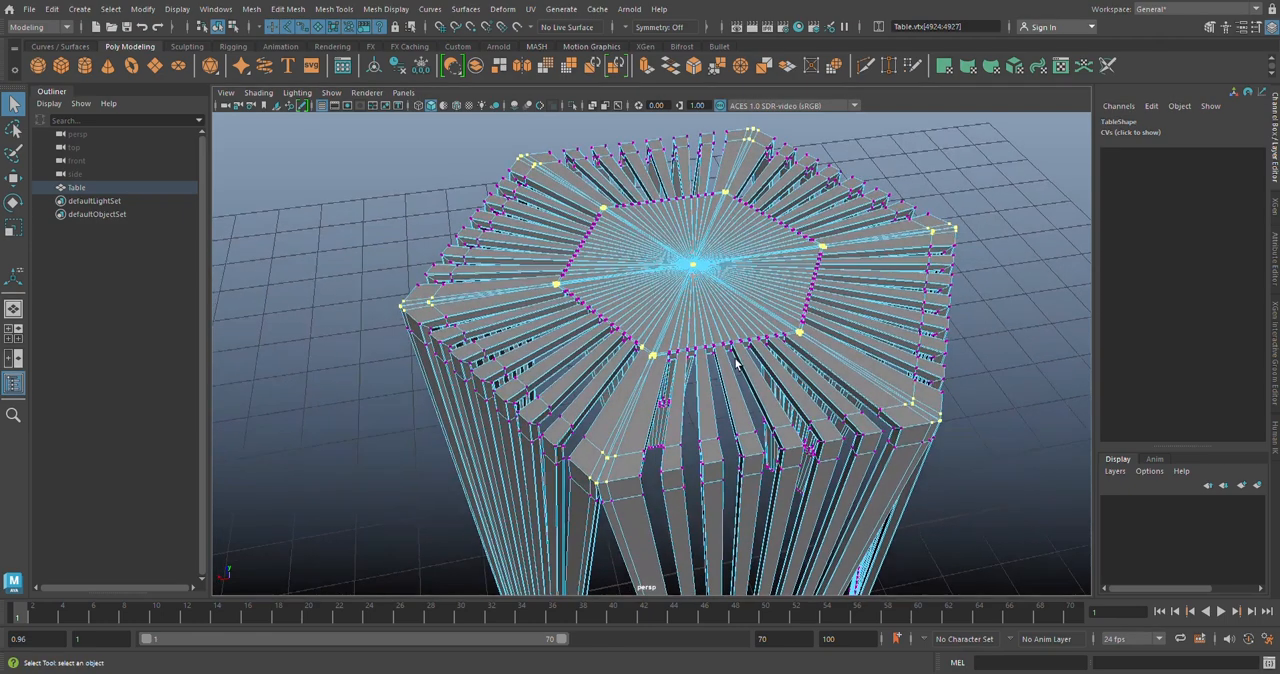
left_click(288, 9)
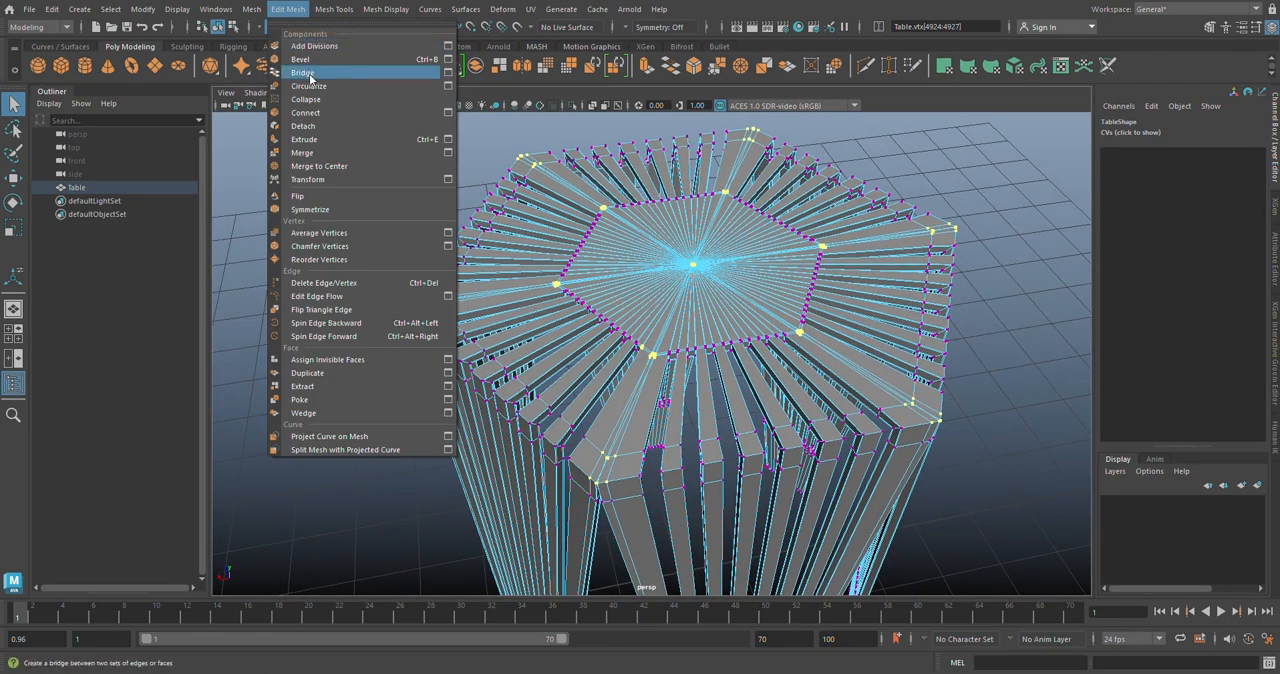
left_click(347, 155)
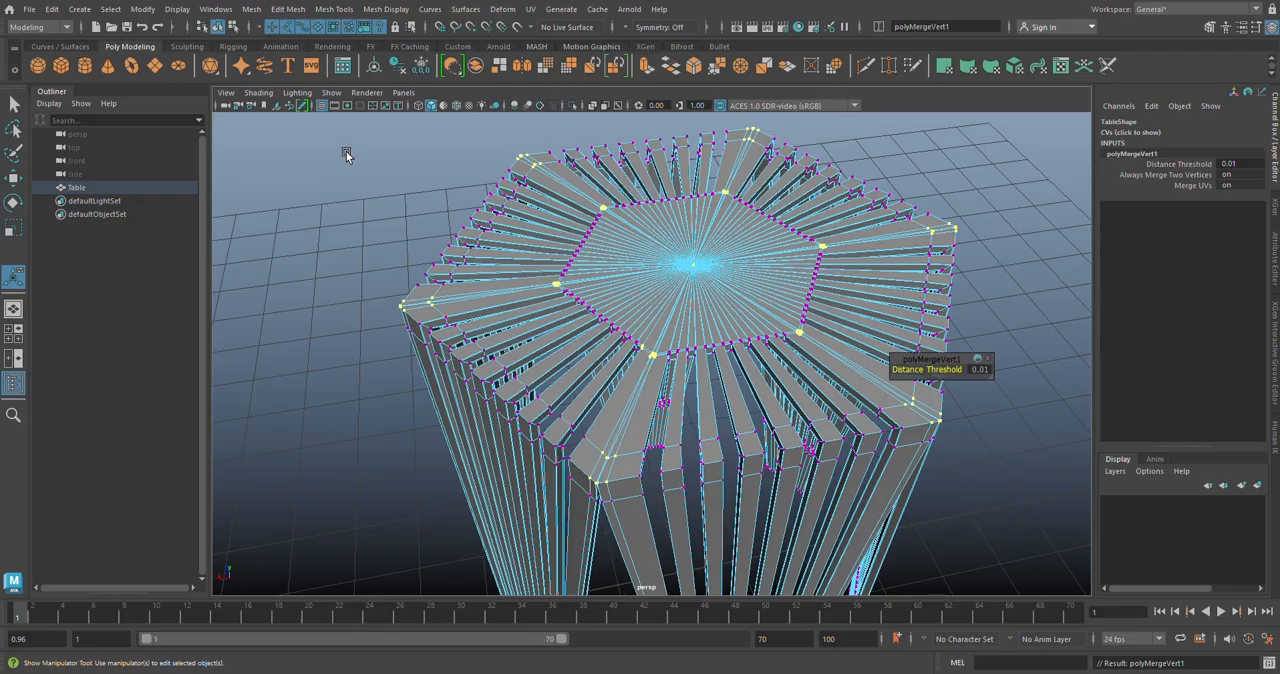
Step: Set the vertex merge's Distance Threshold to 0.03 and inspect the seams around the seat
scroll(610, 470, "up", 3)
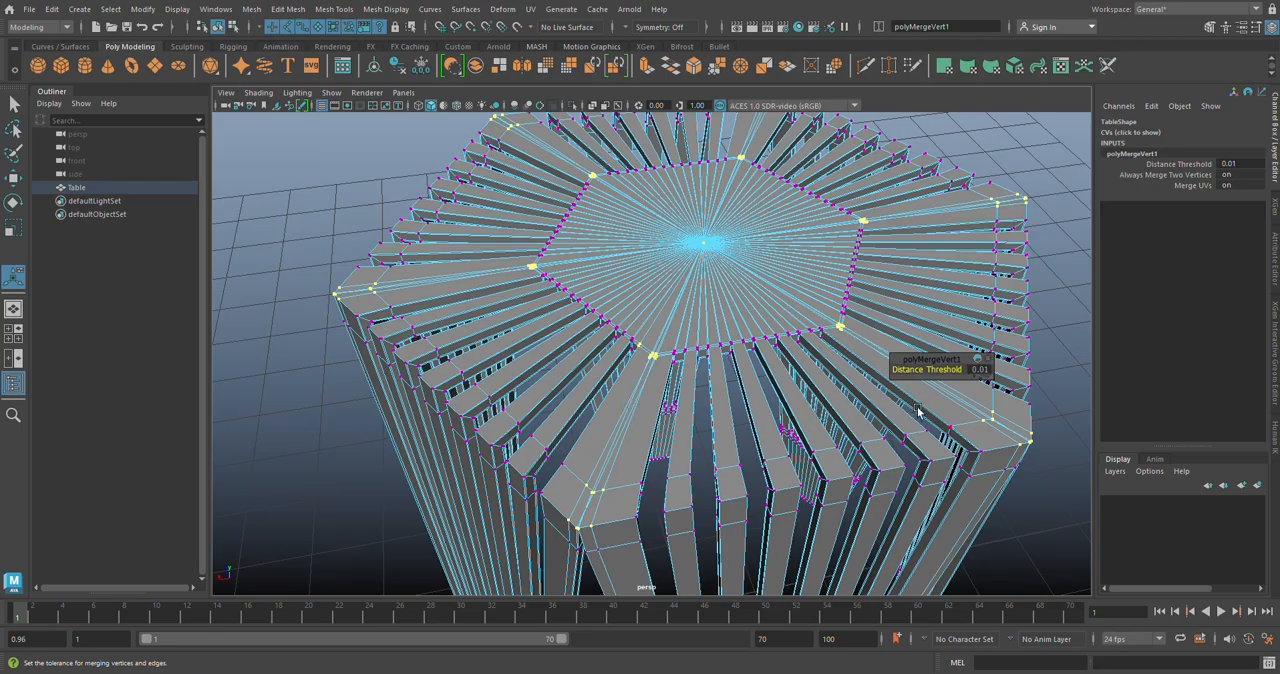
left_click(982, 370)
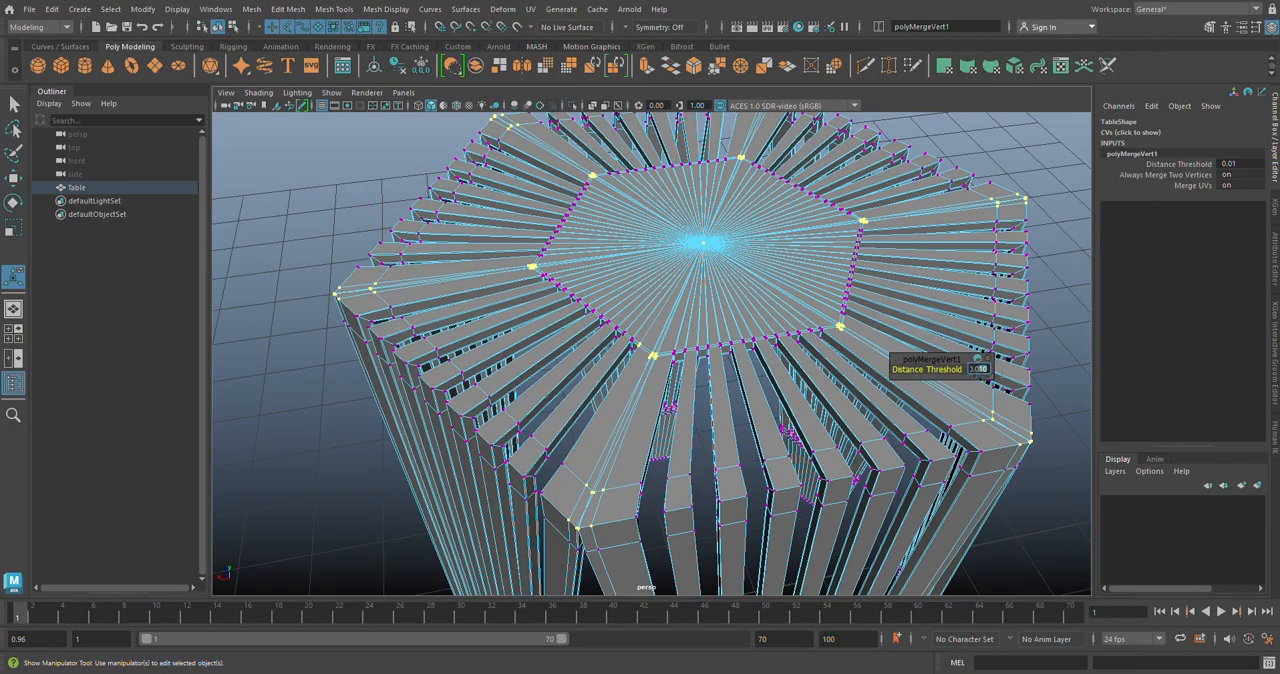
type("0.03")
key("Return")
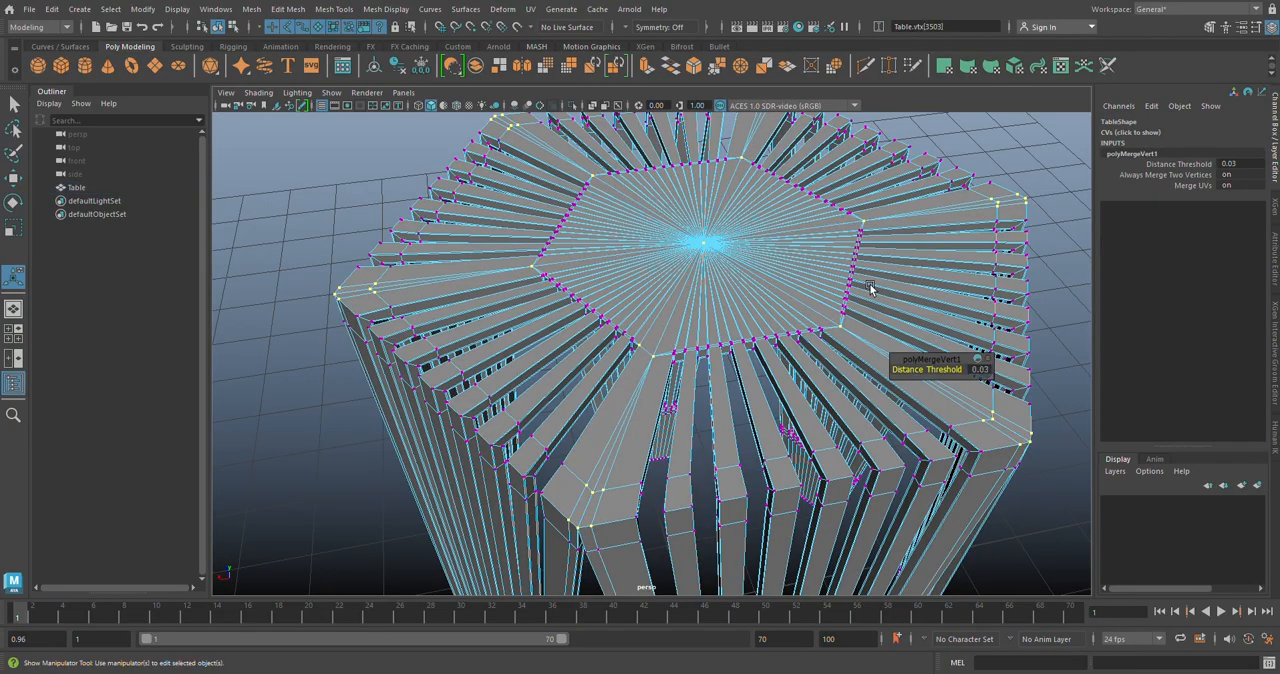
left_click_drag(778, 340, 750, 367, "alt")
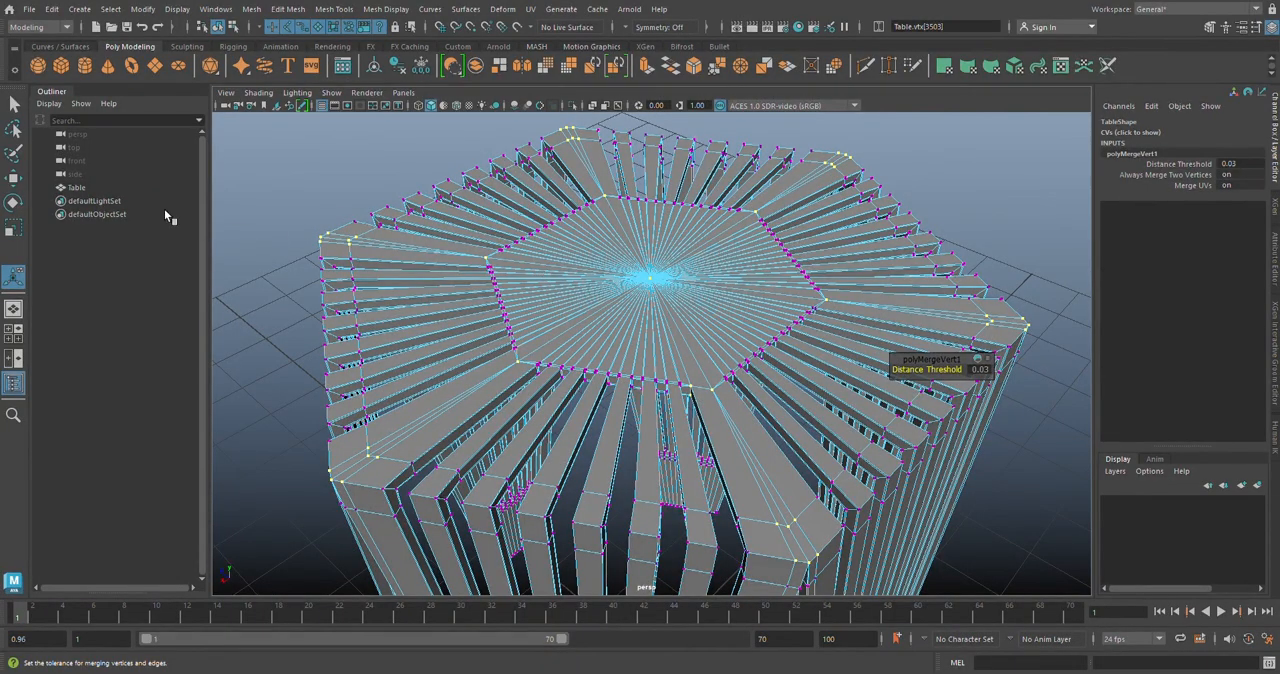
Step: Return Table to object mode, turn on its smoothed preview, and examine the stool from above and from the side
left_click(14, 106)
right_click_drag(646, 276, 711, 250)
scroll(835, 290, "down", 5)
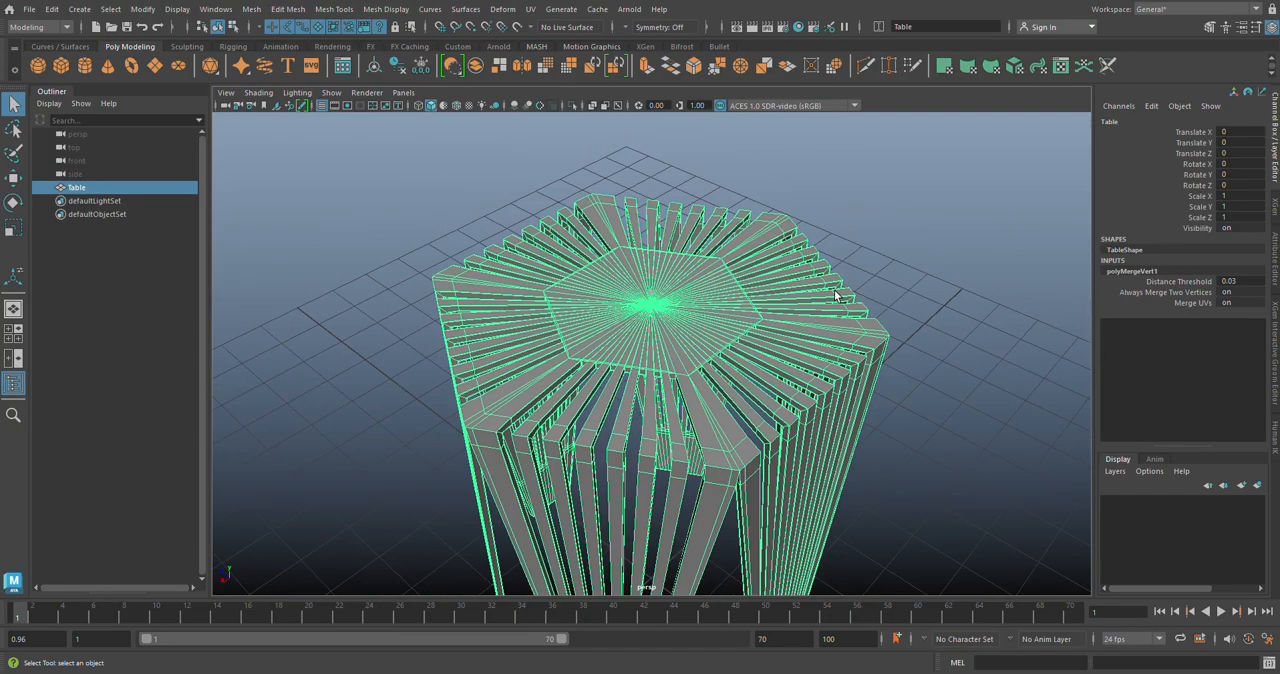
key("3")
left_click(977, 324)
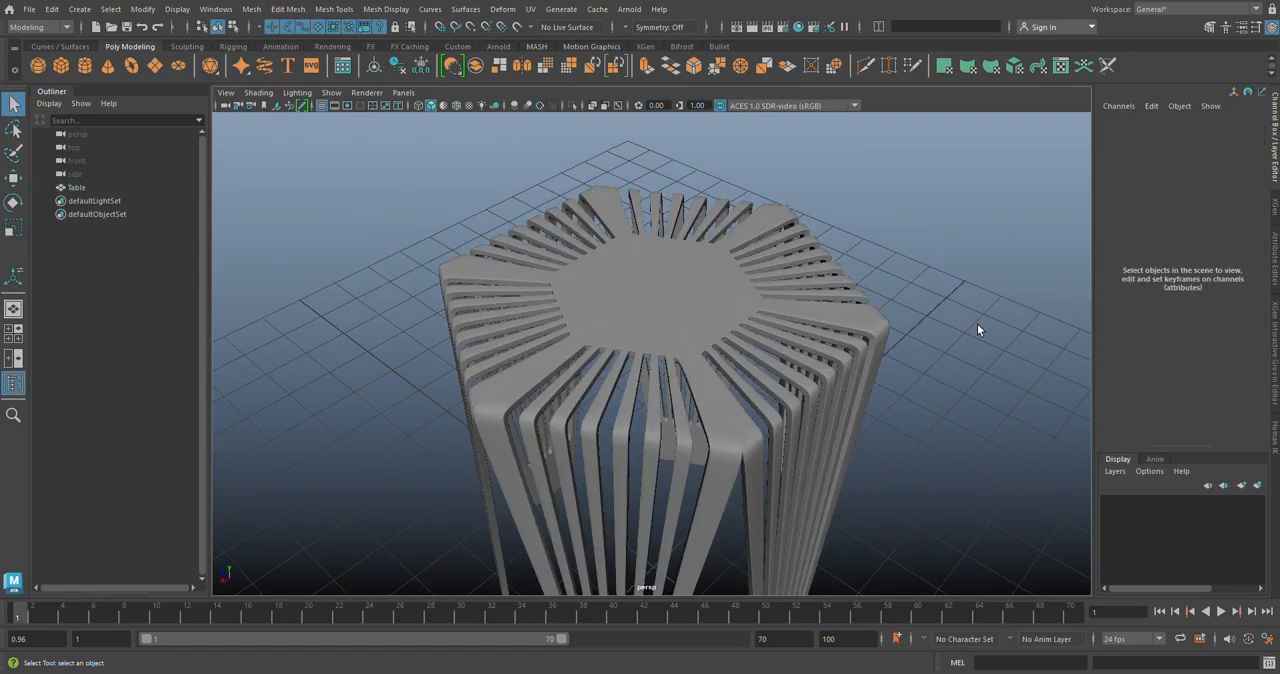
left_click_drag(705, 415, 624, 432, "alt")
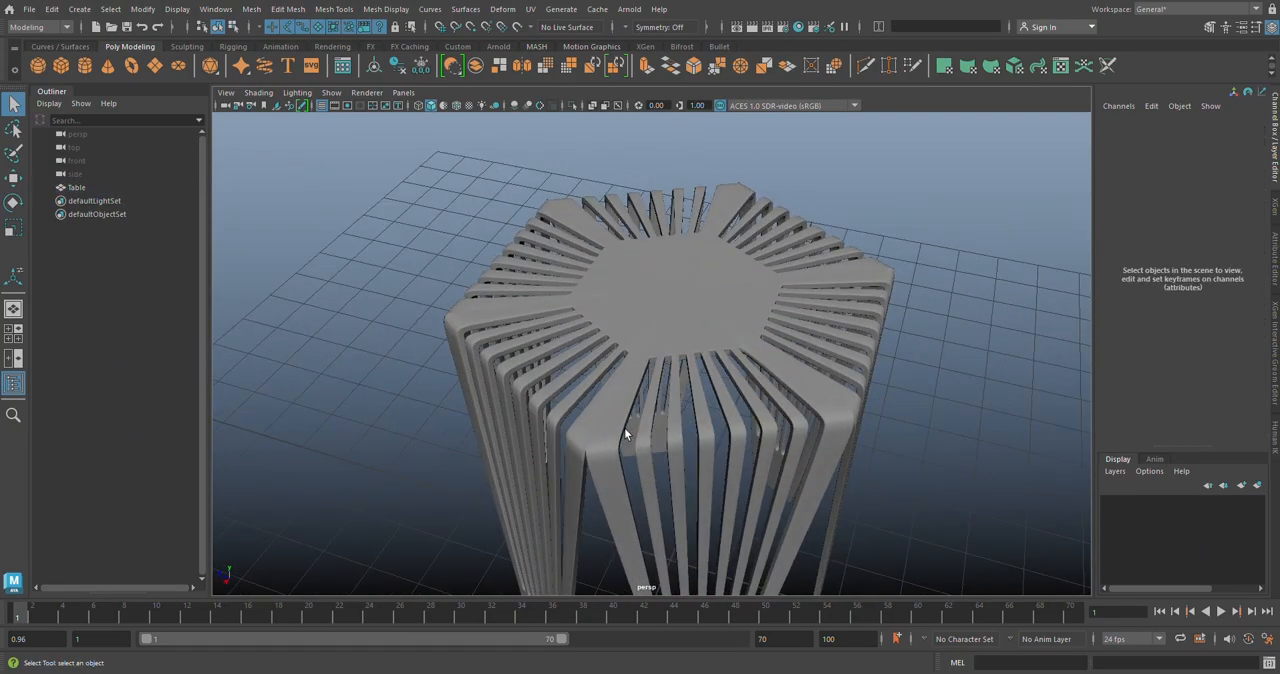
left_click_drag(630, 385, 583, 425, "alt")
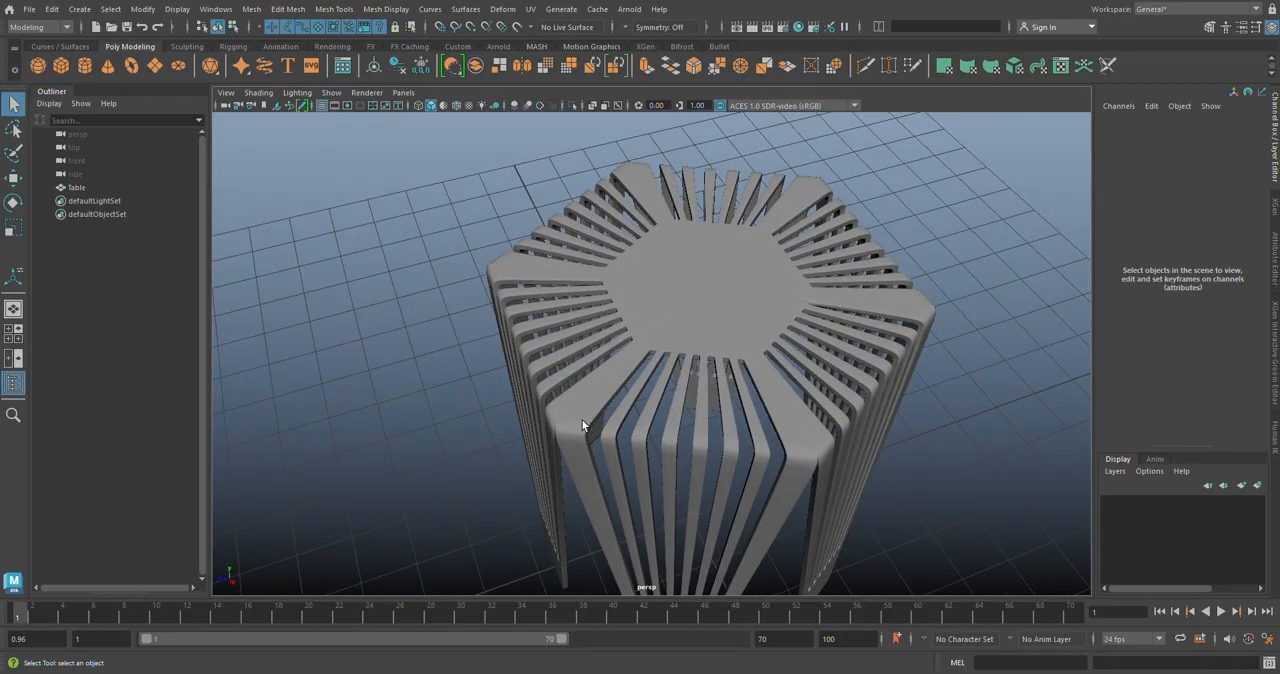
left_click_drag(650, 335, 948, 195, "alt")
key("e")
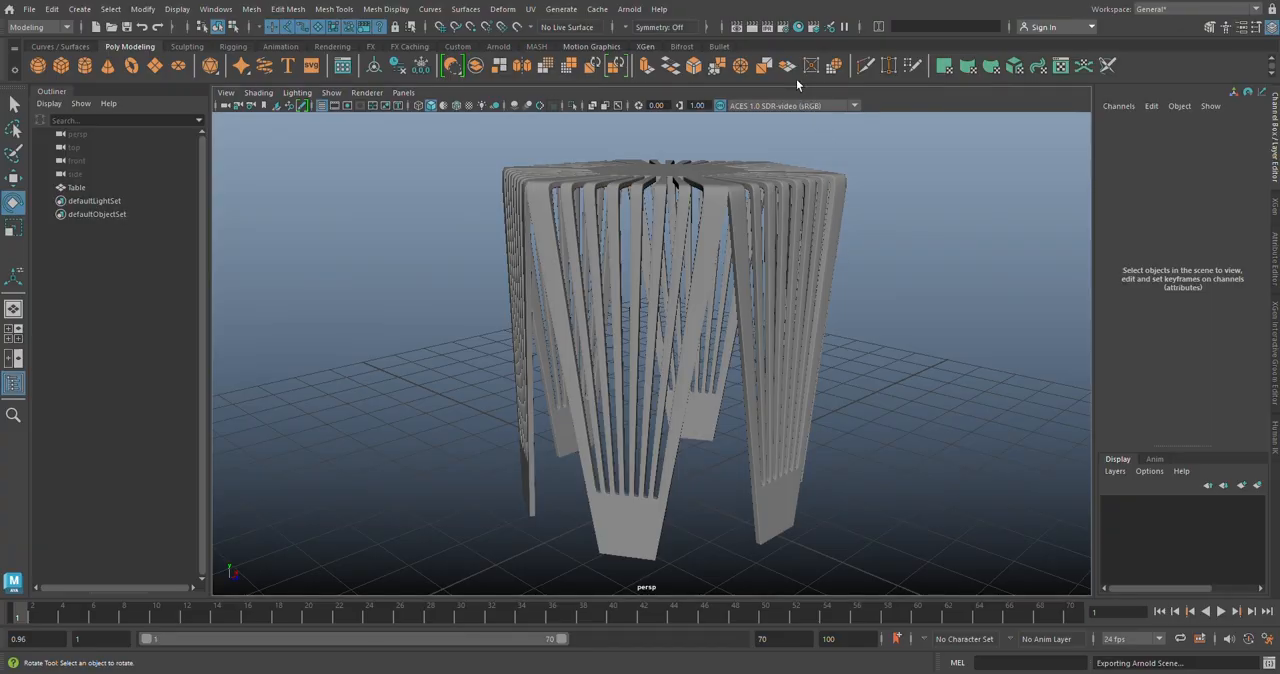
Step: Set the render image size to the HD_1080 preset in the render settings
left_click(785, 28)
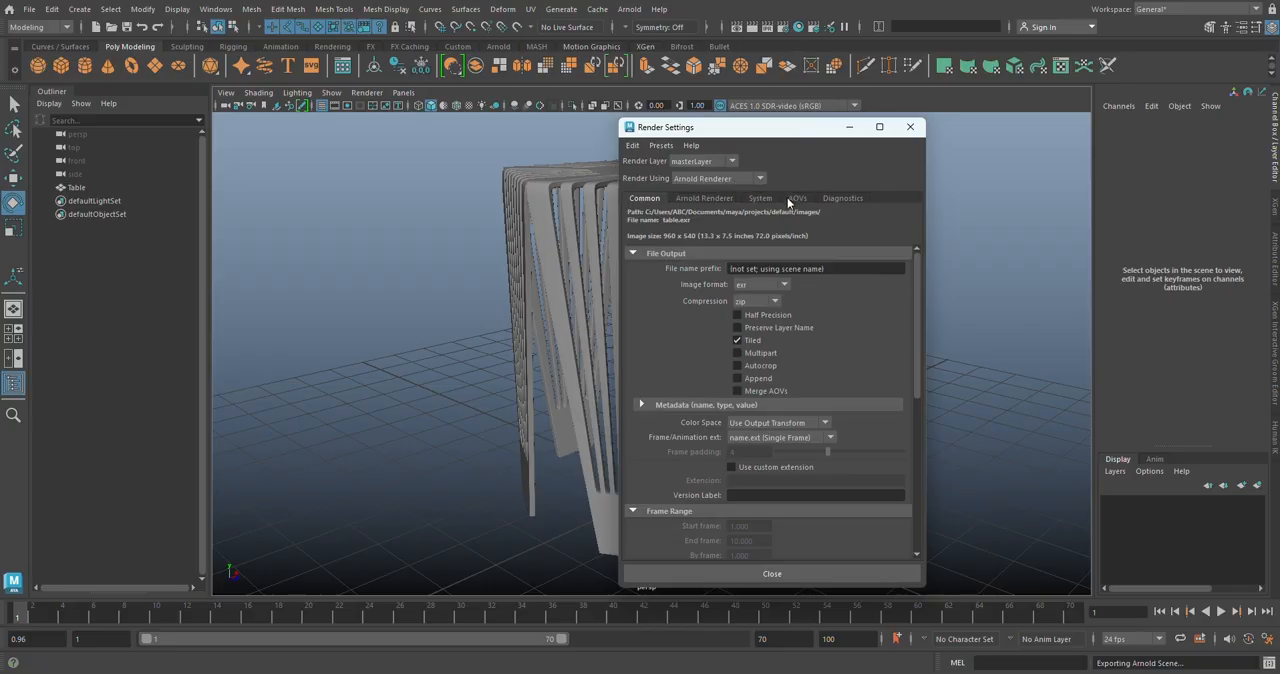
left_click_drag(915, 263, 904, 400)
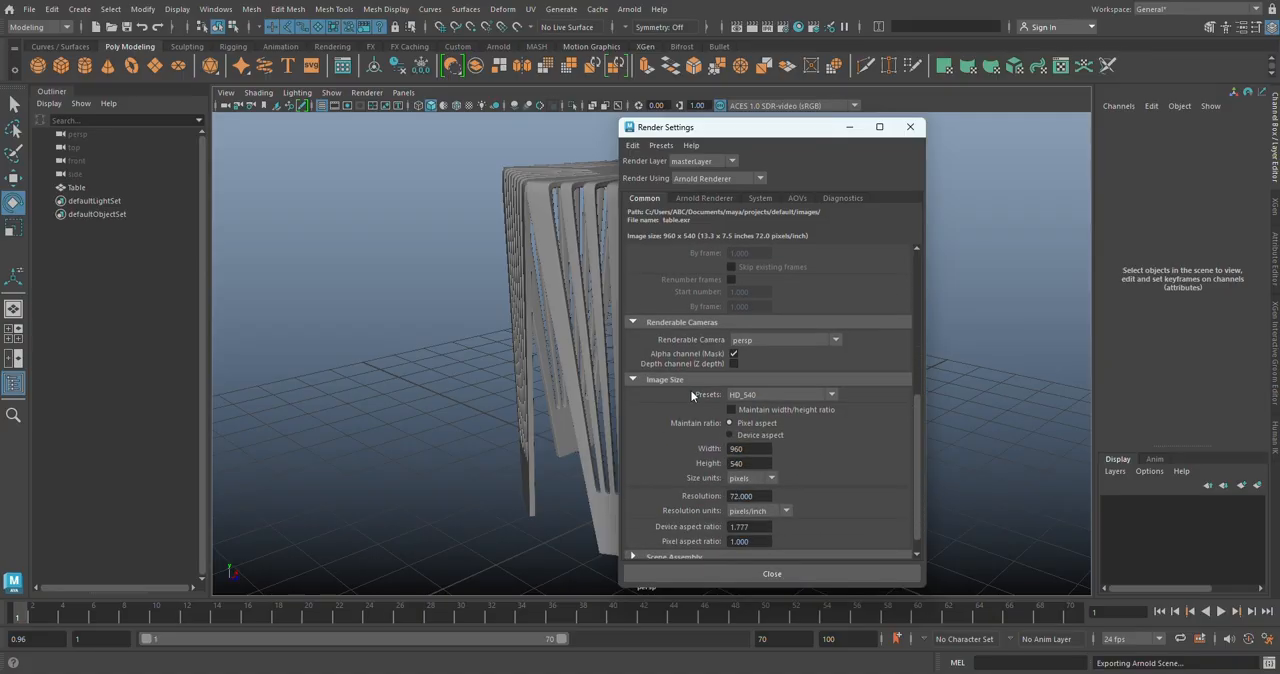
left_click(797, 397)
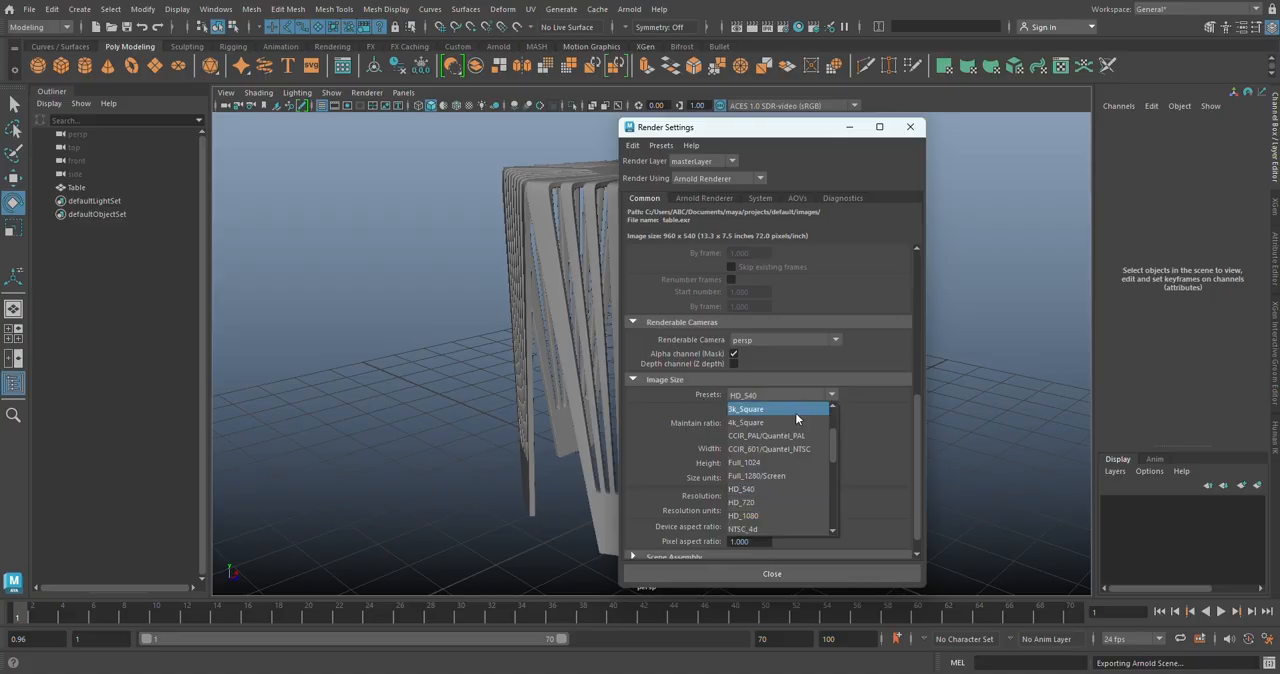
left_click(791, 514)
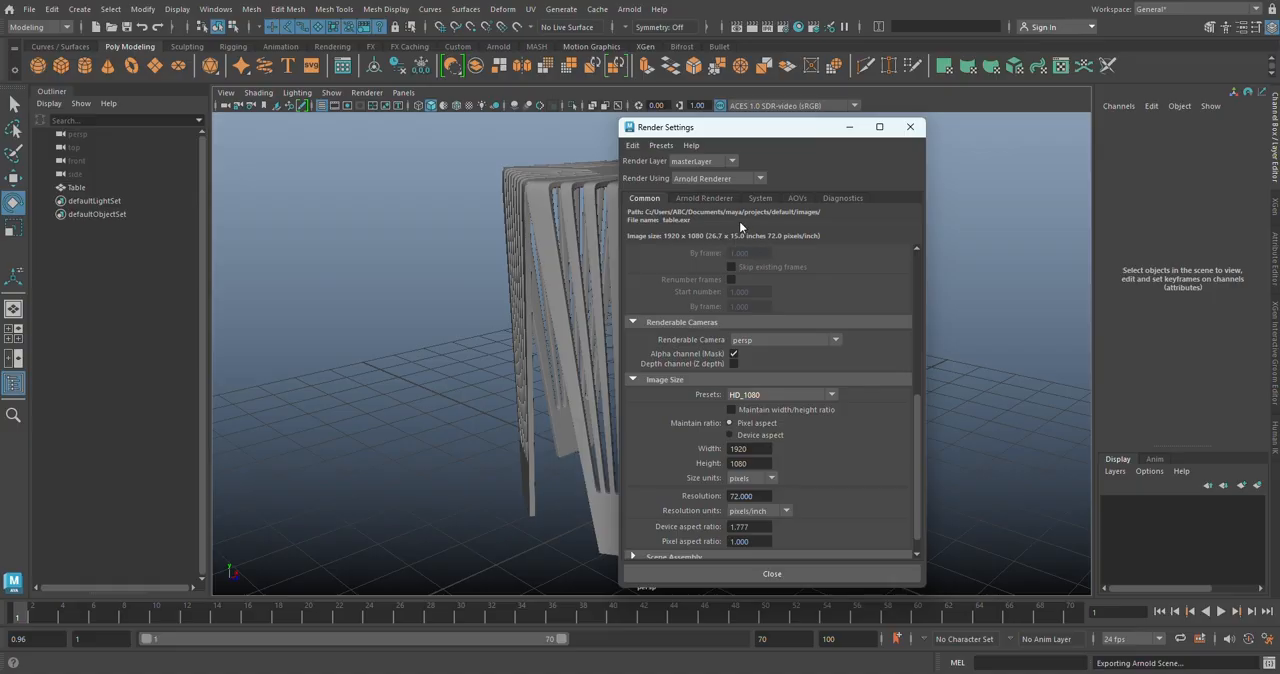
Step: Set the Arnold sampling to Camera (AA) 6, Diffuse 6, Specular 4 and SSS 4, and minimize the render settings
left_click(721, 199)
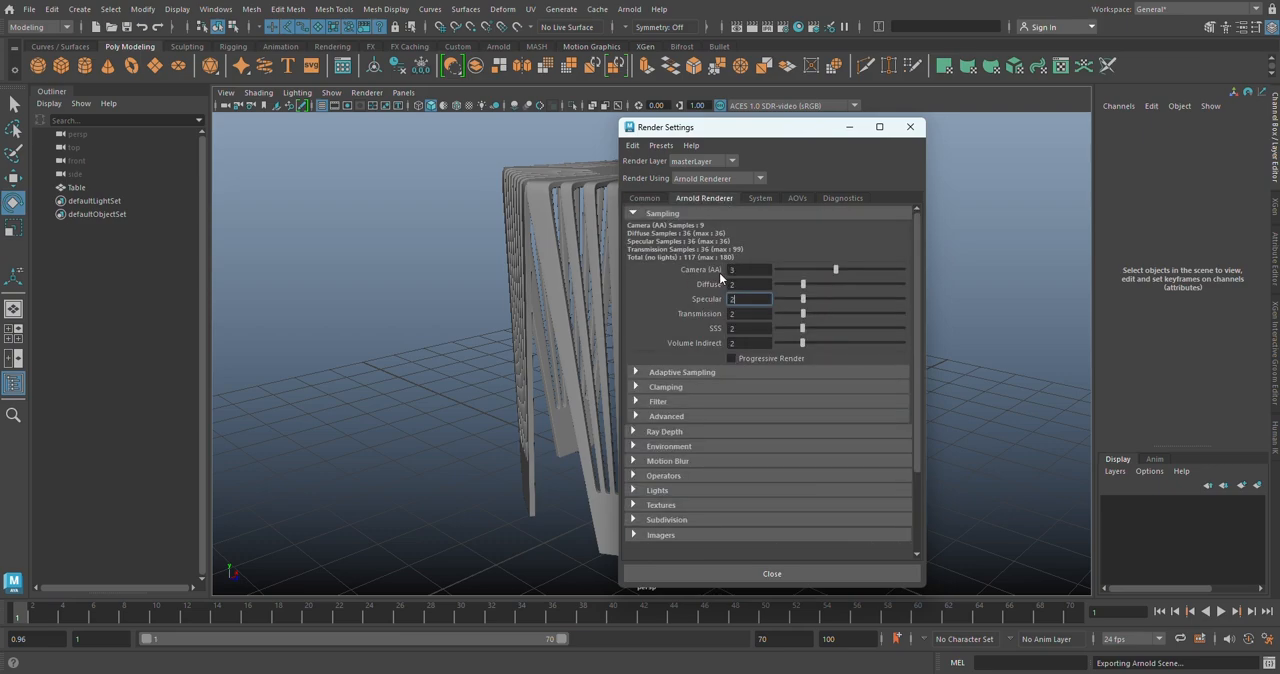
double_click(745, 270)
type("6")
key("Tab")
type("6")
key("Tab")
key("Tab")
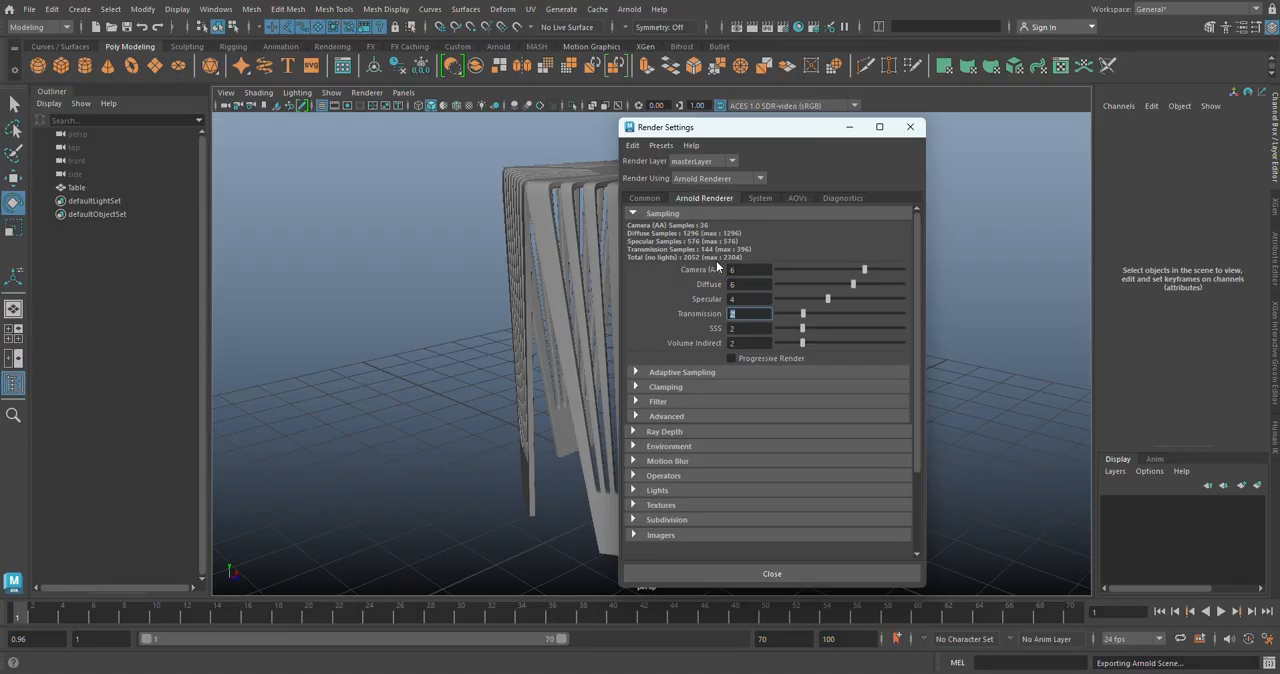
key("Tab")
key("Return")
left_click(850, 130)
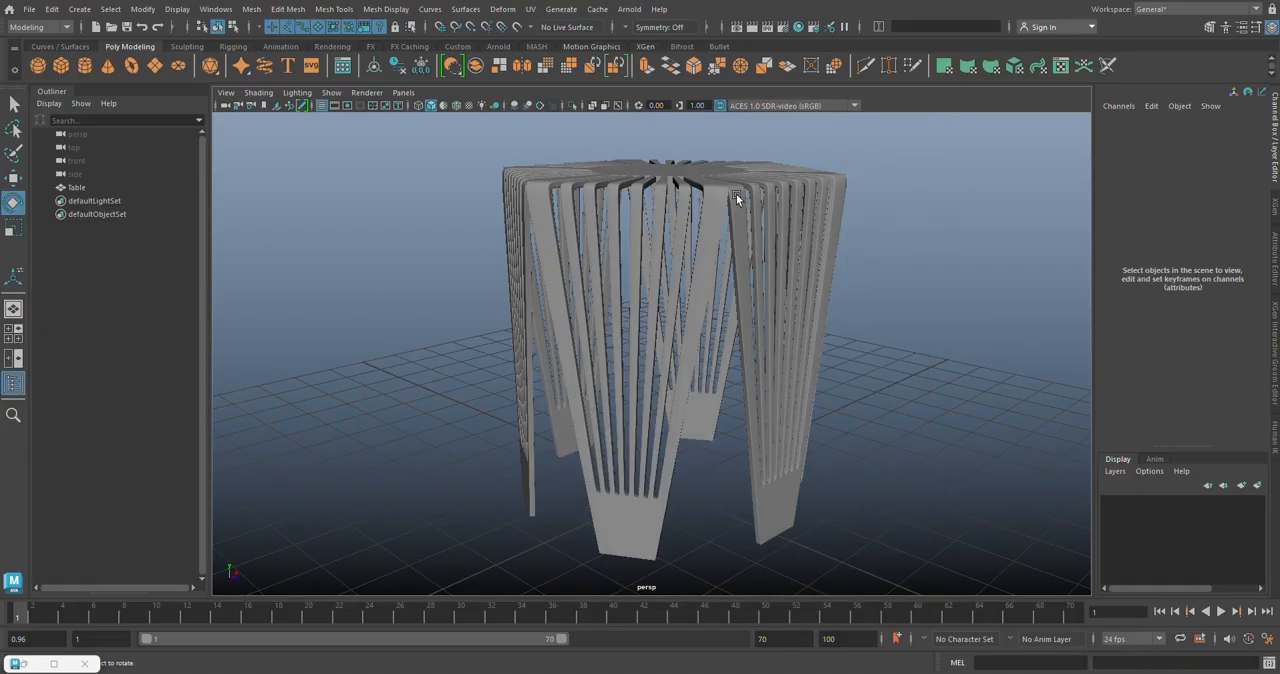
Step: Assign a new aiStandardSurface material to the Table mesh
left_click(737, 198)
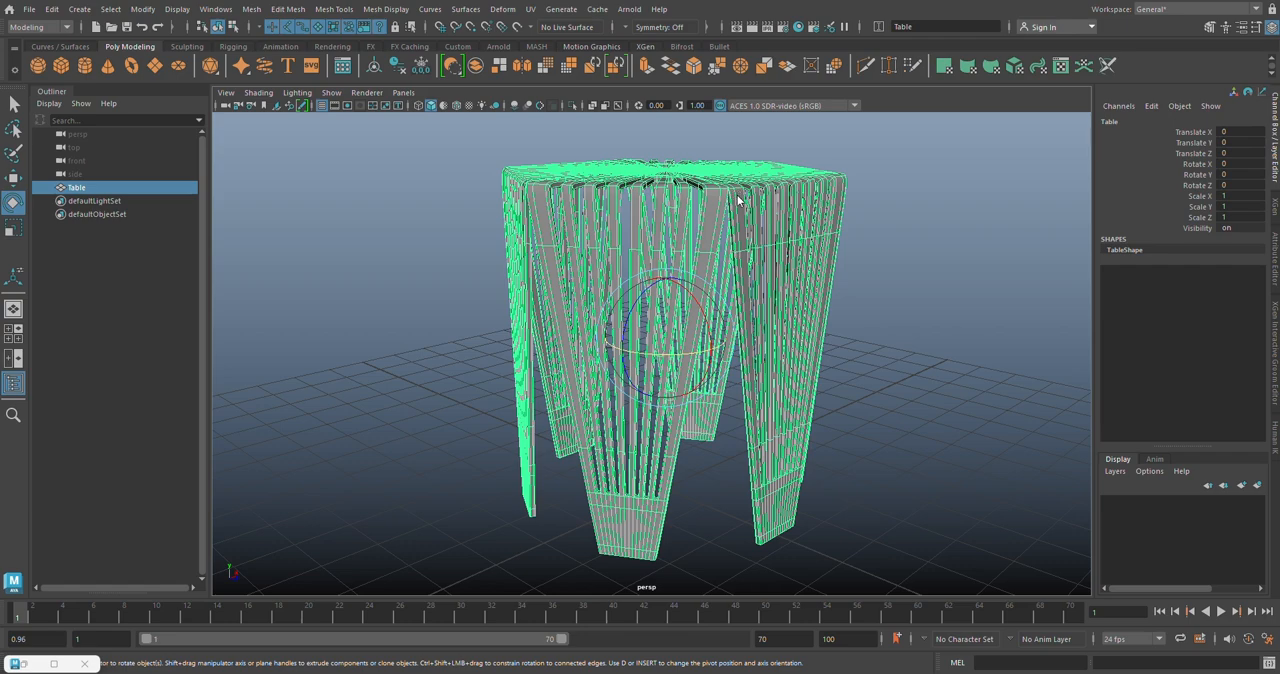
right_click(738, 200)
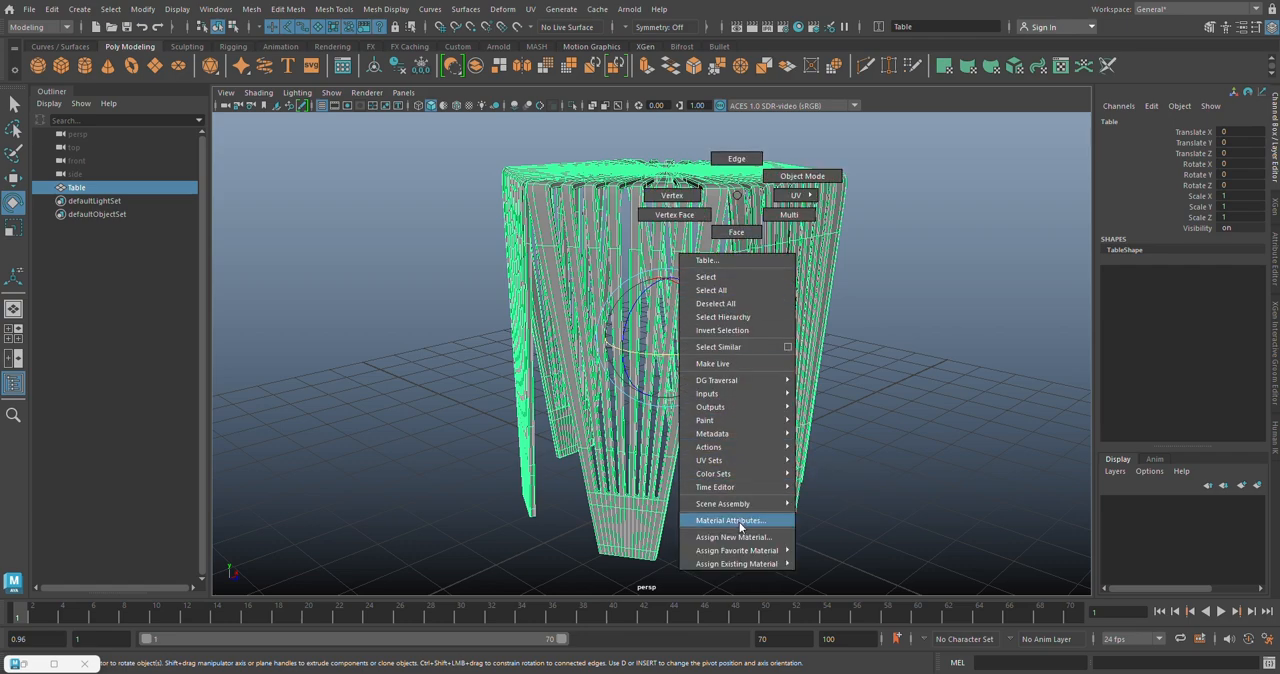
mouse_move(740, 550)
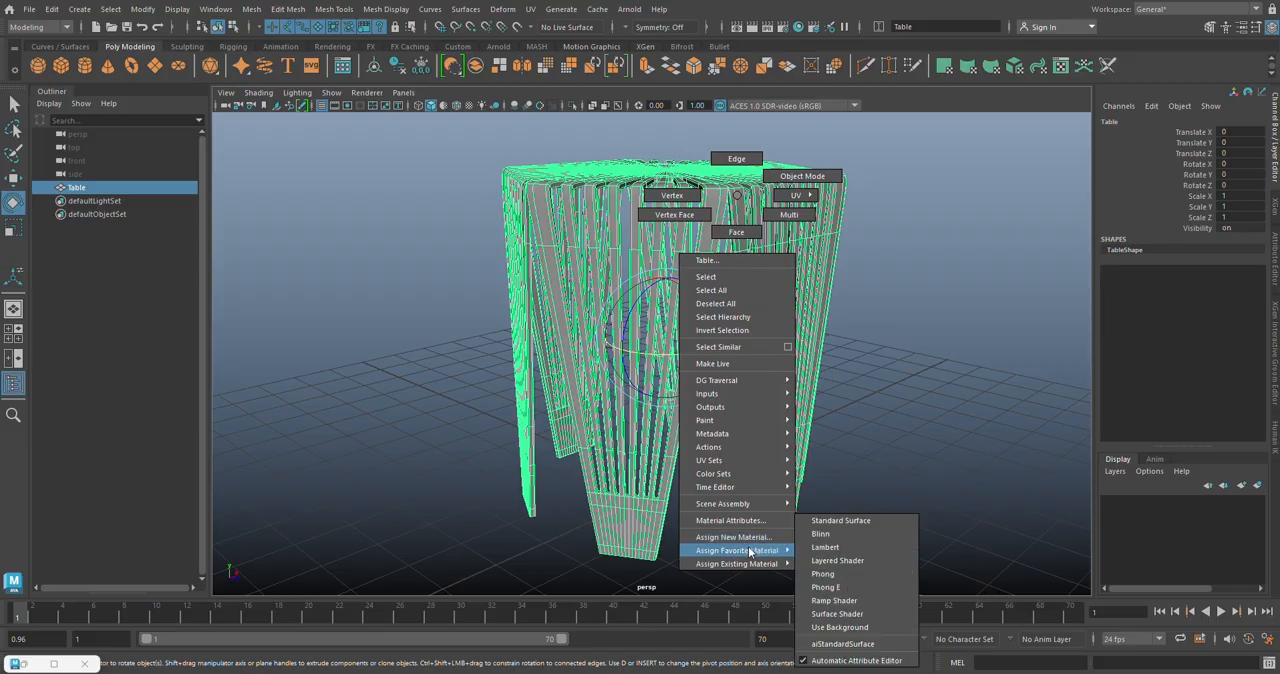
left_click(880, 646)
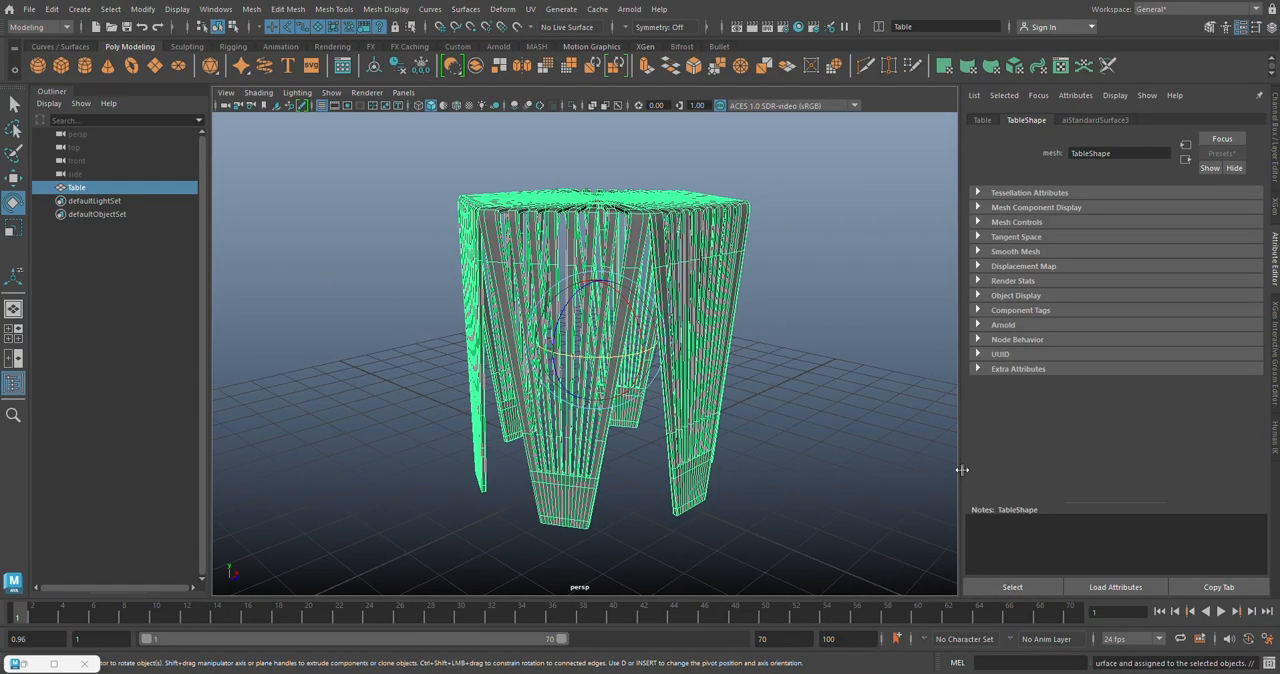
Step: Replace the new material's settings with the Chrome preset, and set its specular weight to 1 and roughness to 0.083
left_click(1094, 120)
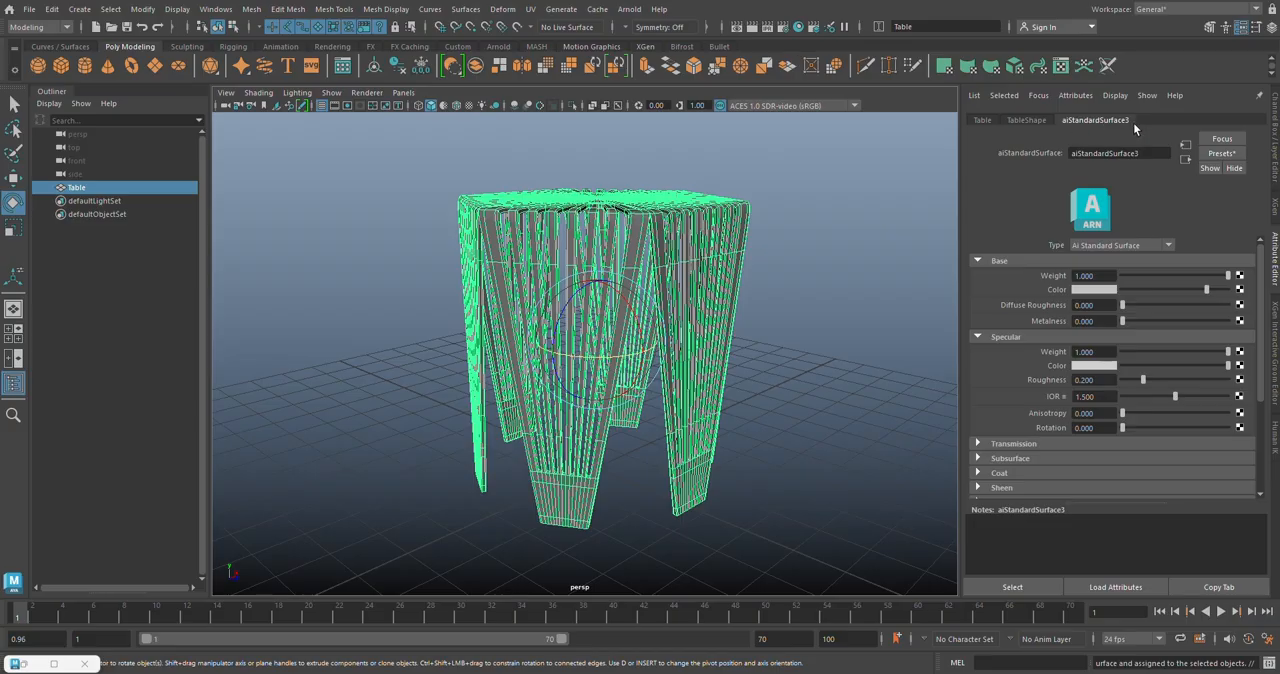
left_click(1218, 155)
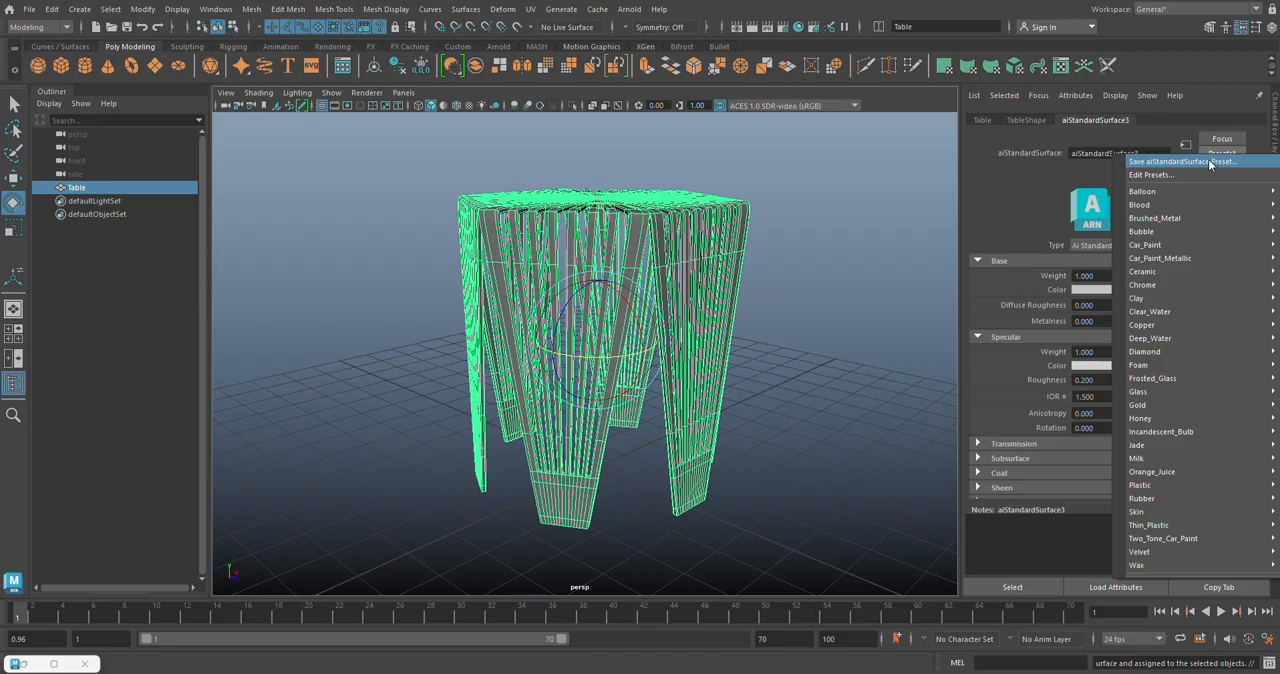
mouse_move(1156, 287)
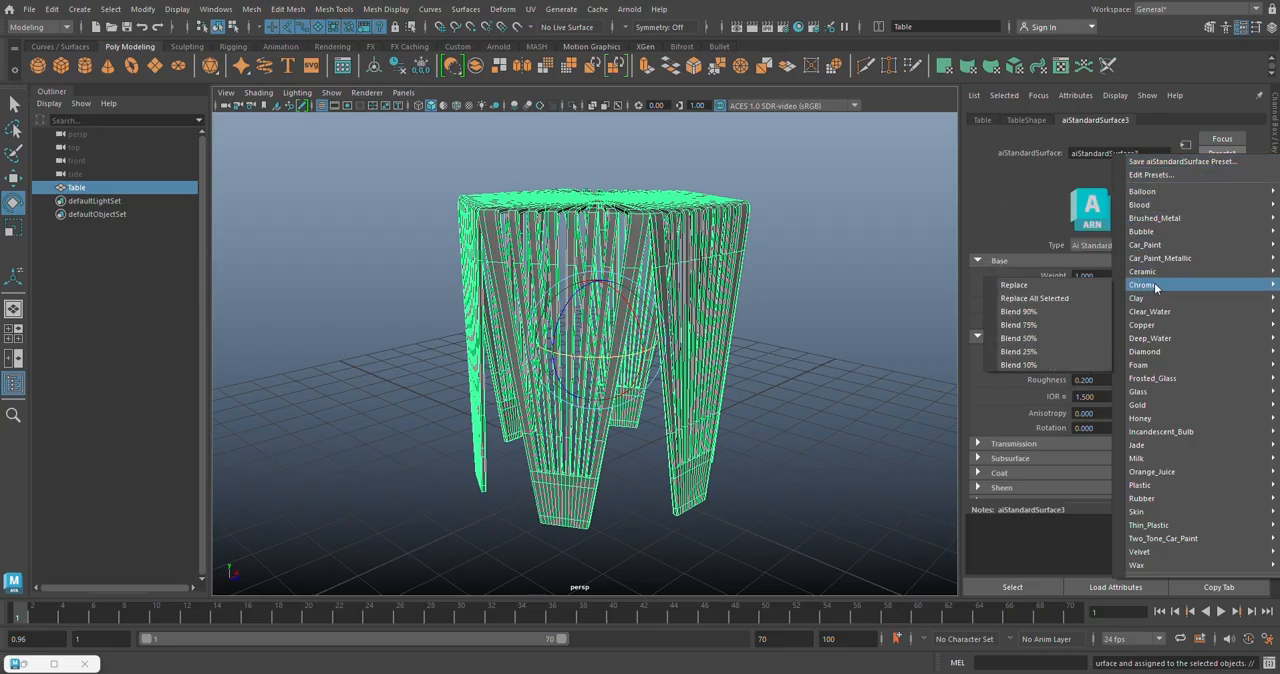
left_click(1071, 286)
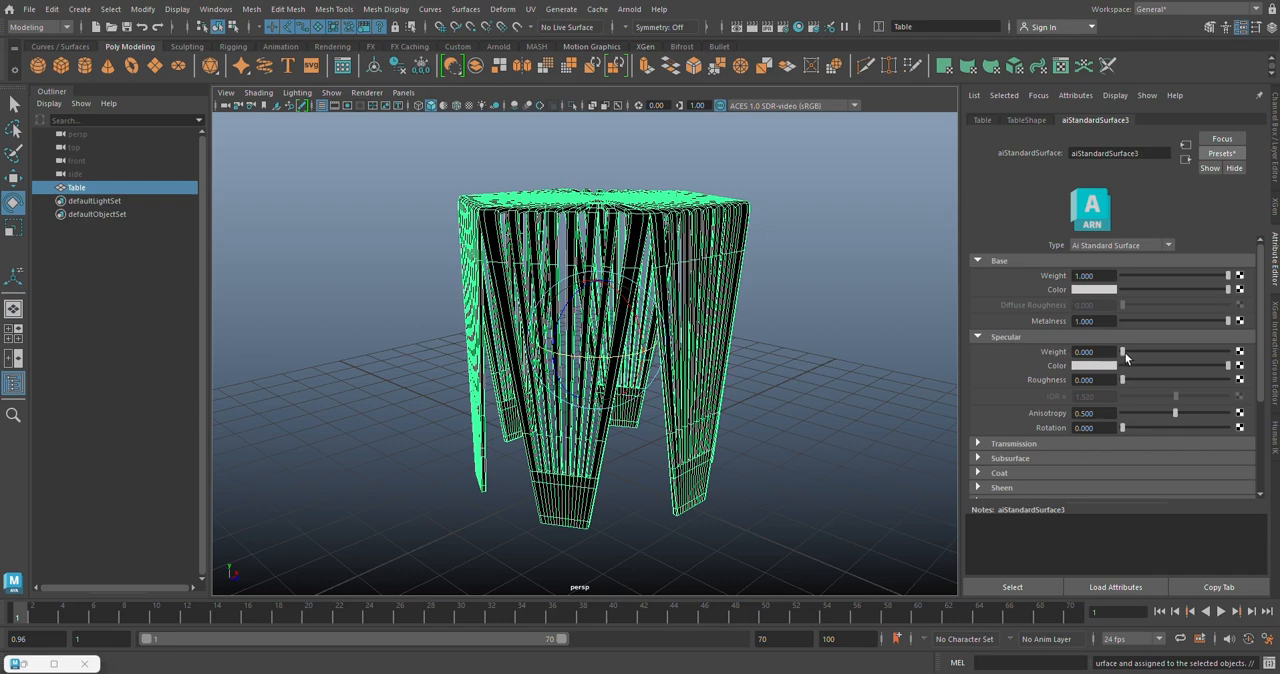
left_click_drag(1124, 352, 1239, 365)
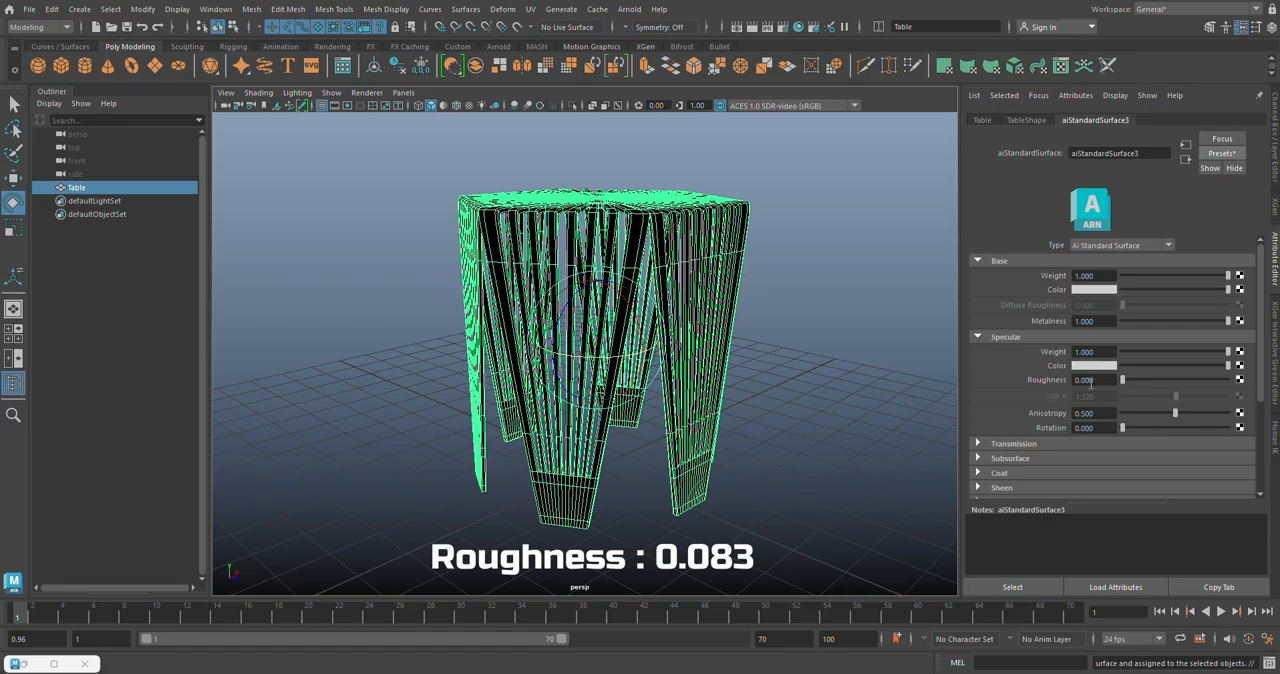
left_click_drag(1123, 380, 1126, 381)
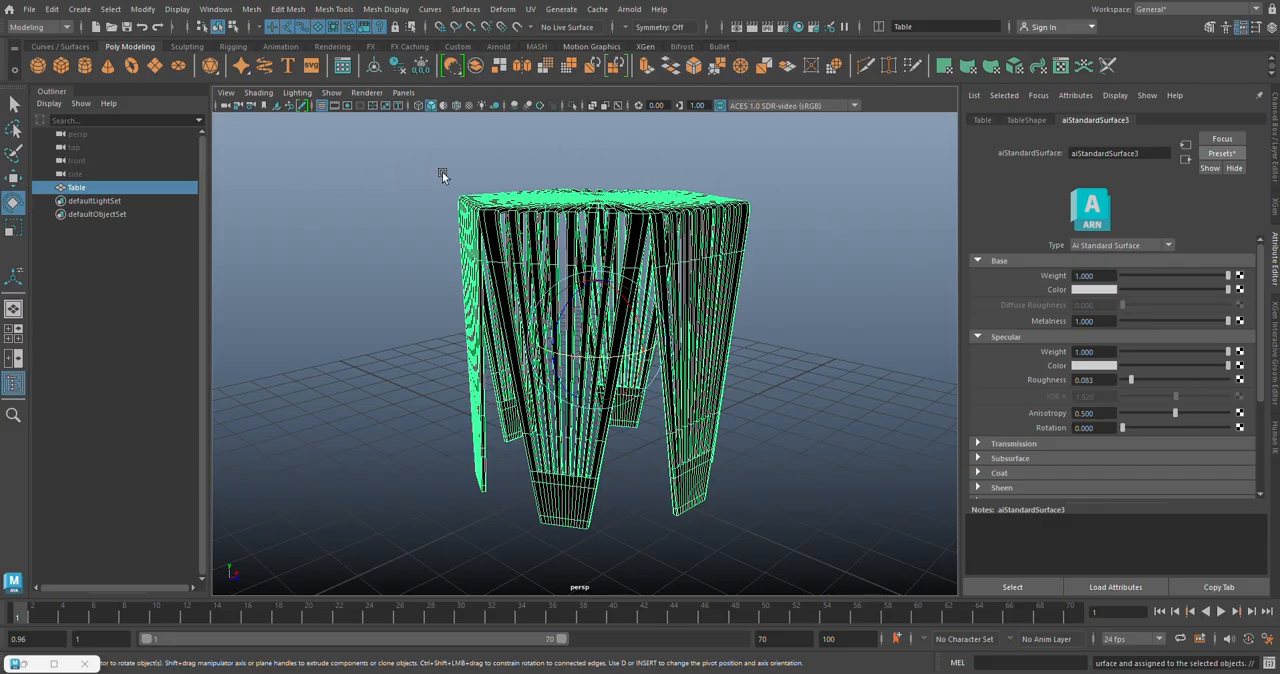
Step: Create an Arnold skydome light and connect a File texture to its color
left_click(507, 48)
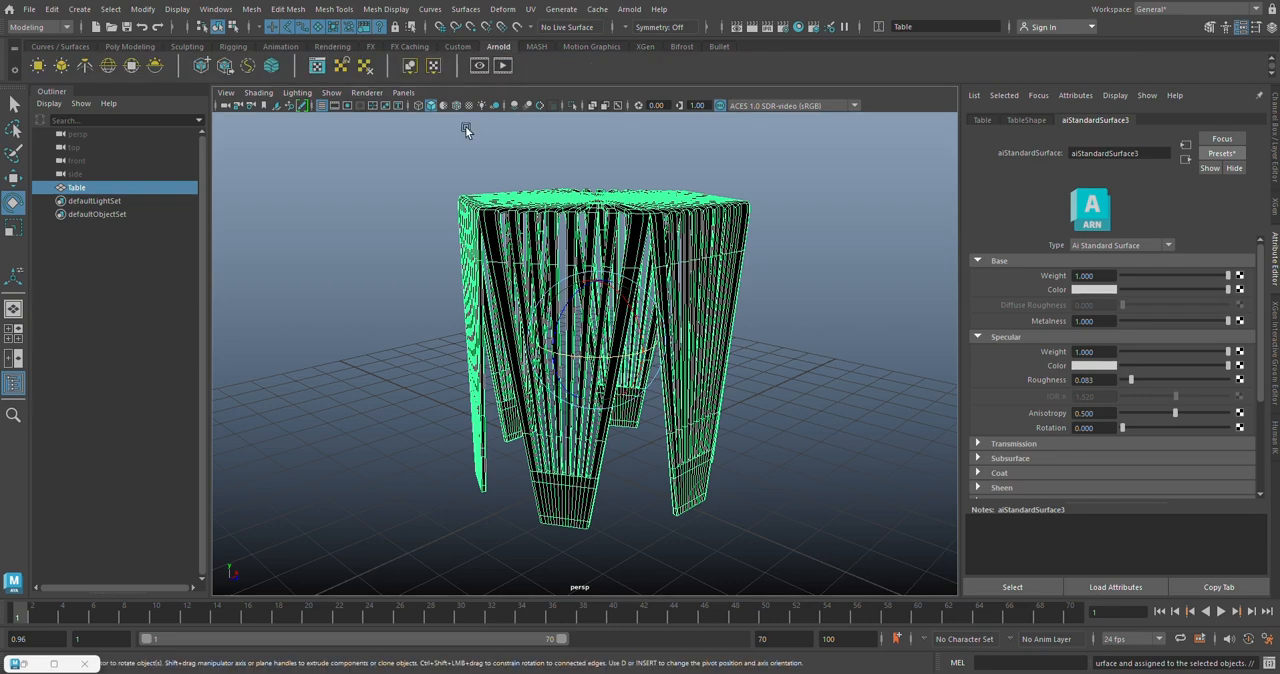
left_click(109, 66)
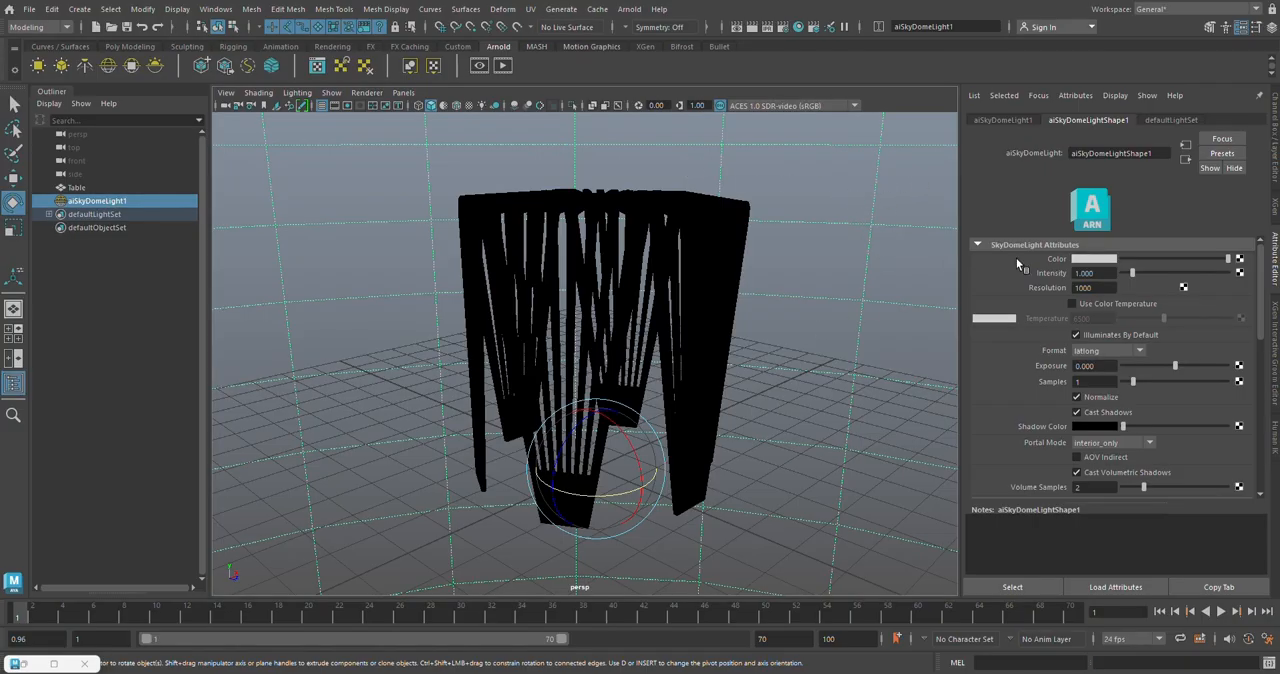
left_click(1240, 259)
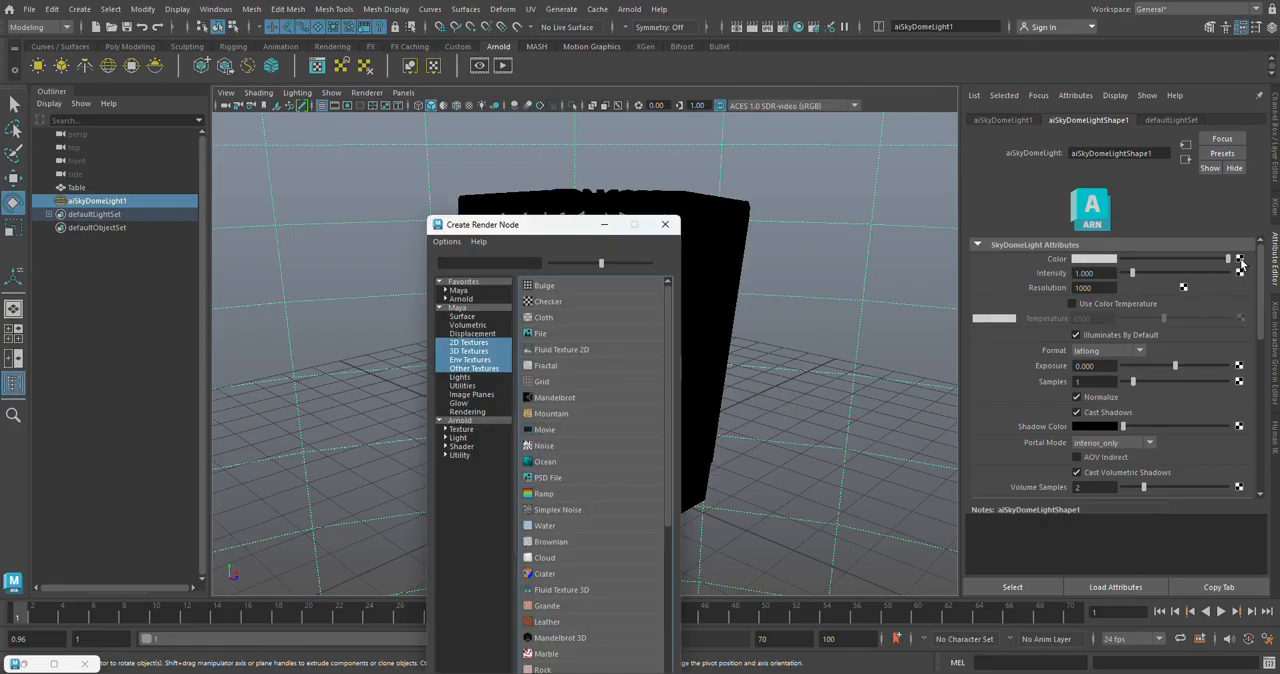
left_click(561, 335)
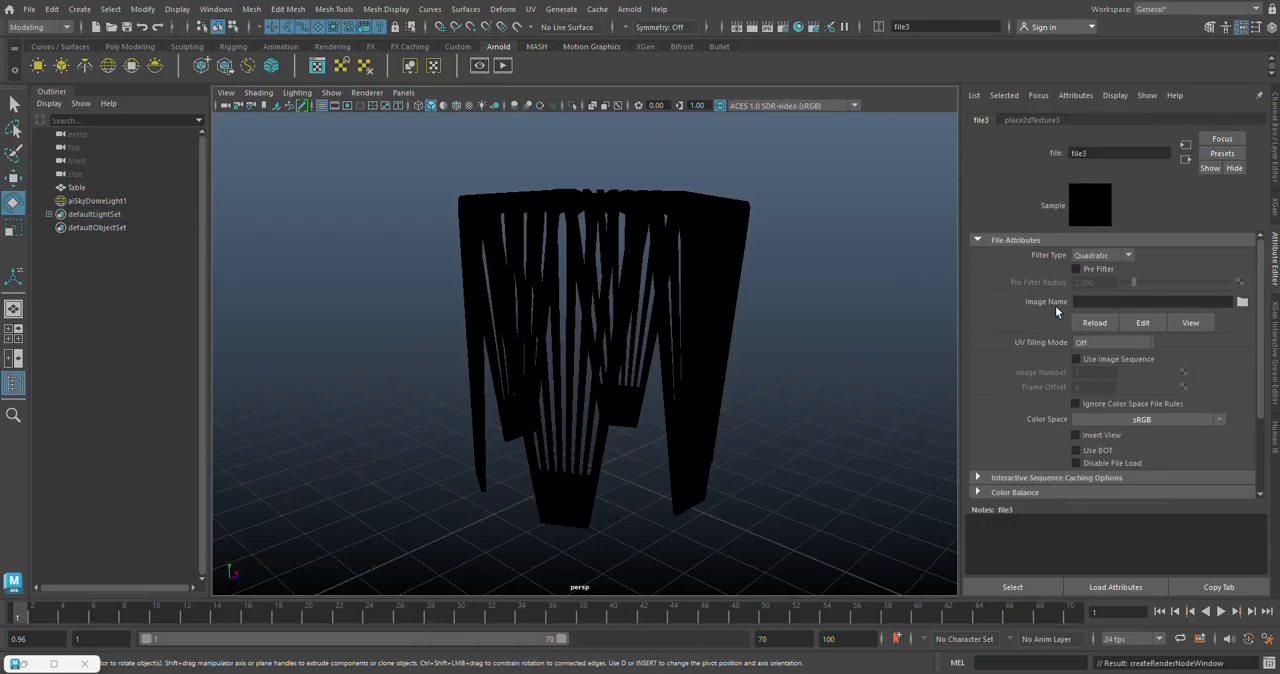
Step: Load pine_attic_4k.exr as the skydome texture's image and start a render of the scene in Arnold RenderView
left_click(1242, 301)
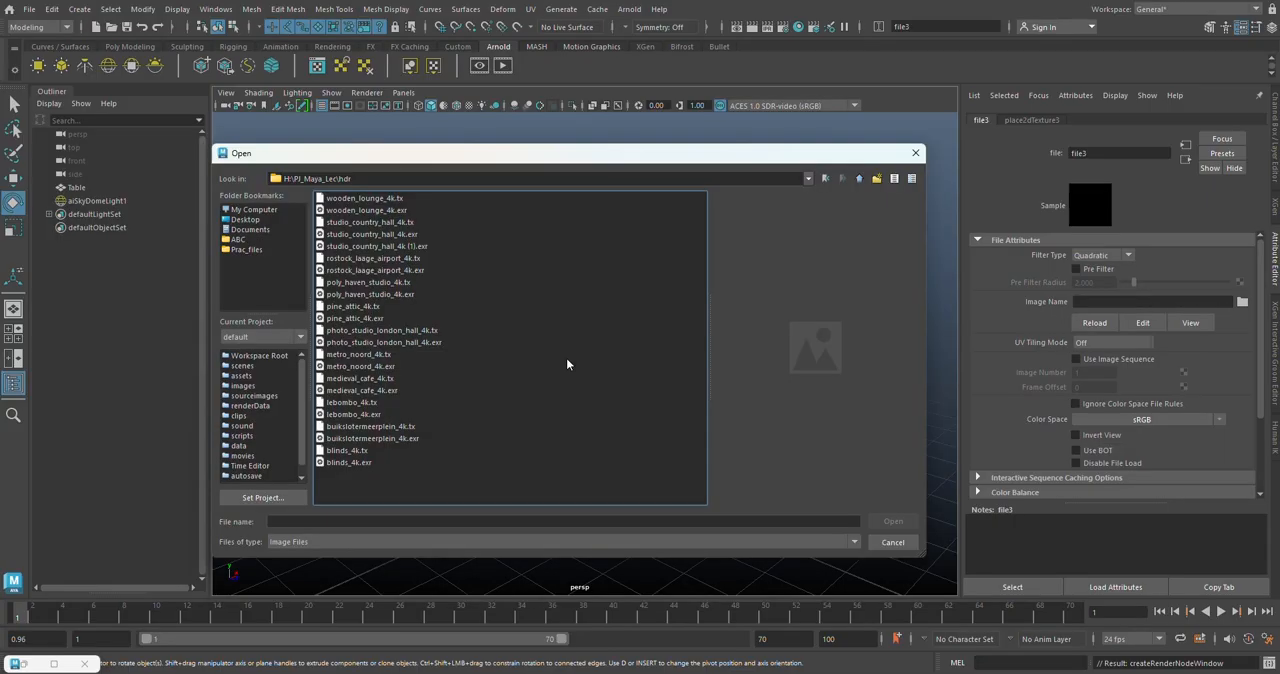
left_click(366, 319)
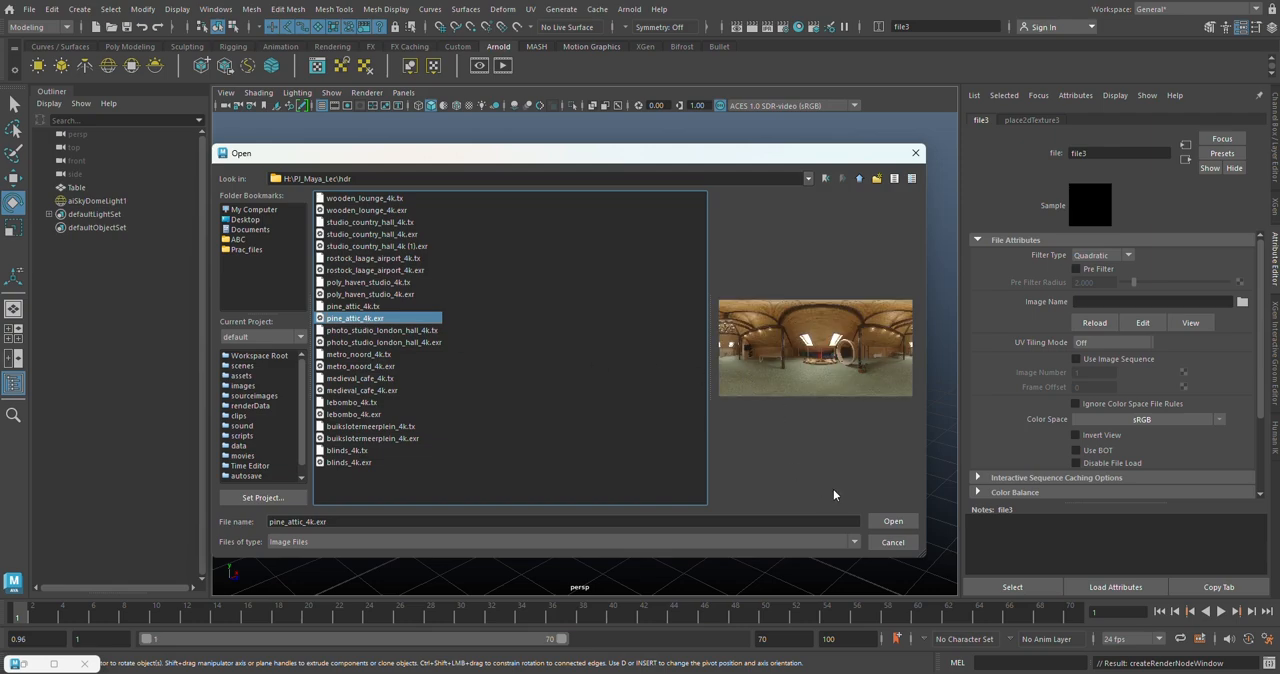
left_click(882, 523)
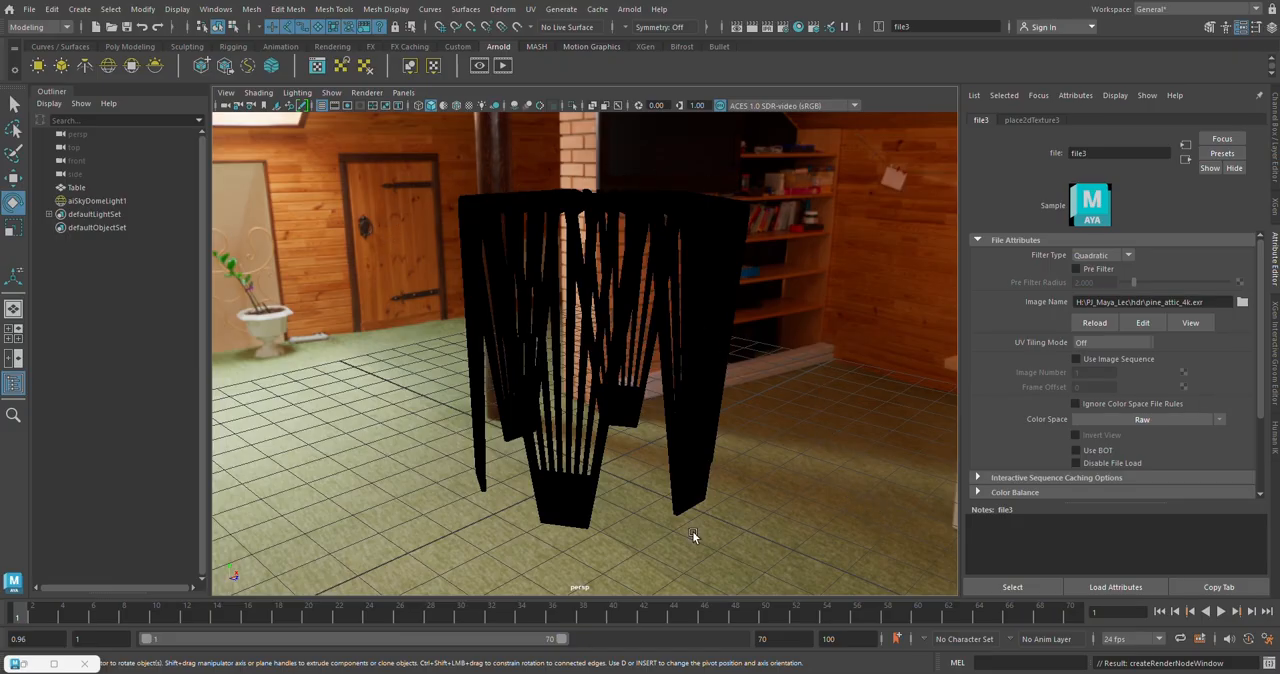
left_click(506, 67)
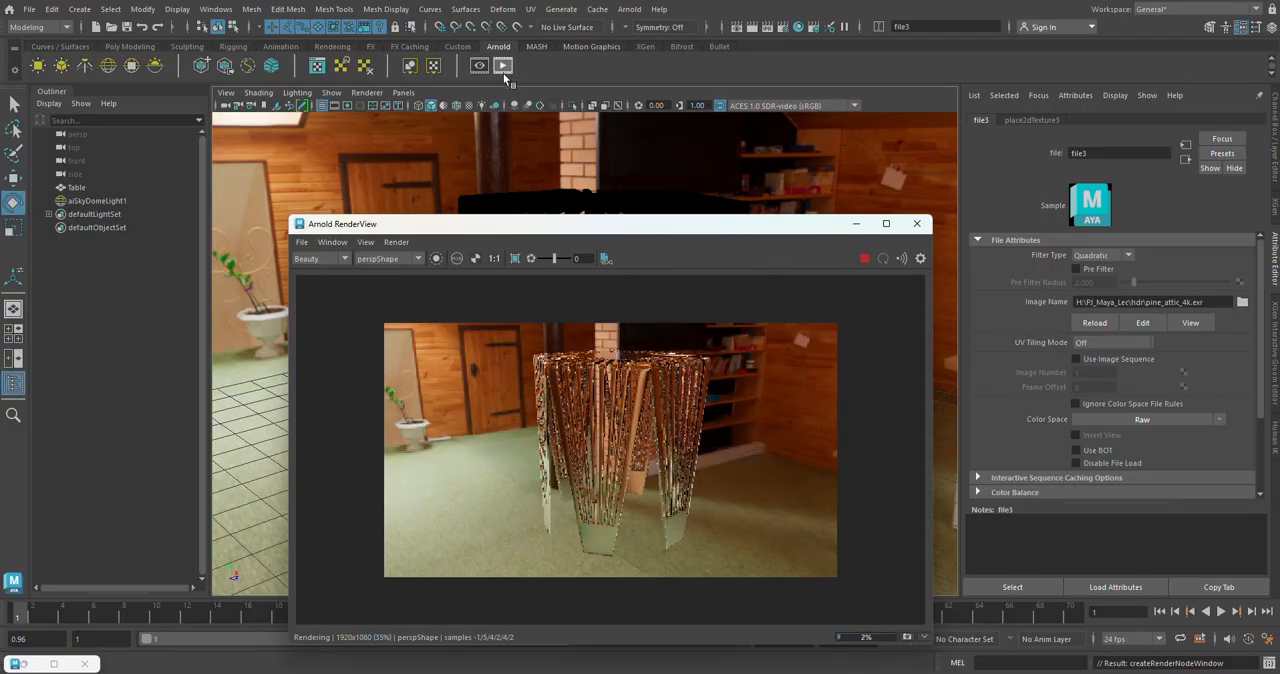
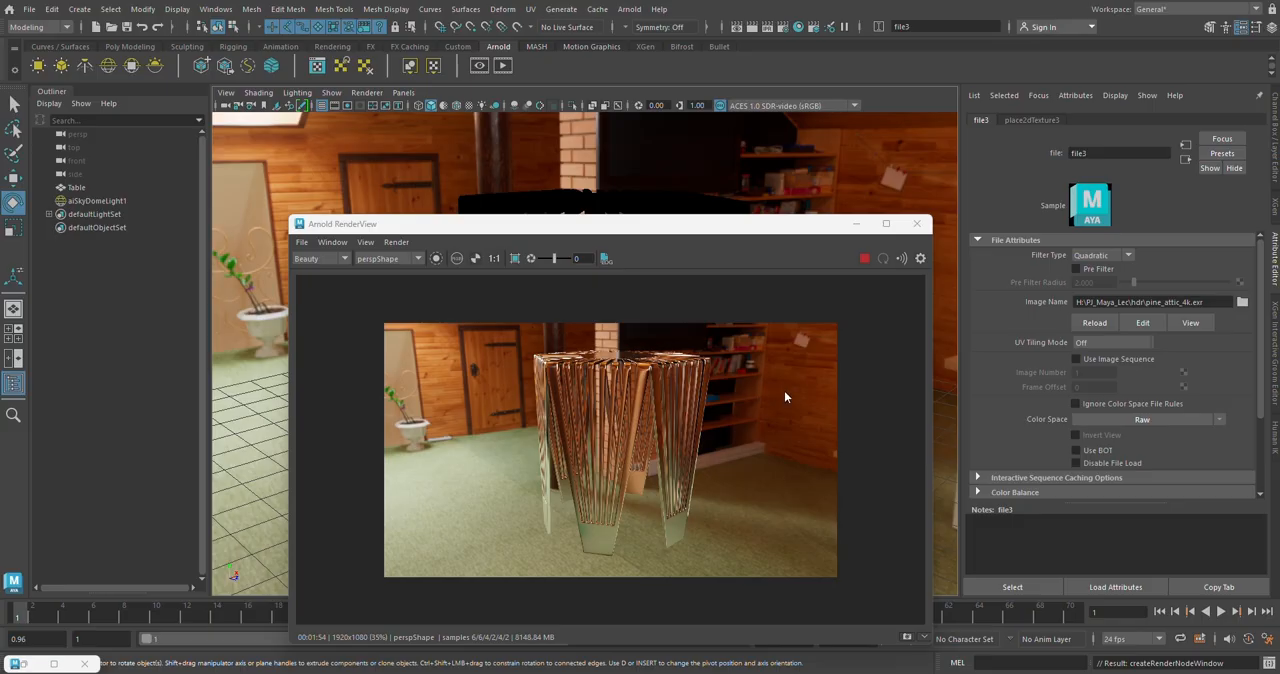
Step: Set the skydome light's Camera visibility to 0 so the HDR background is hidden from the render
left_click(1185, 160)
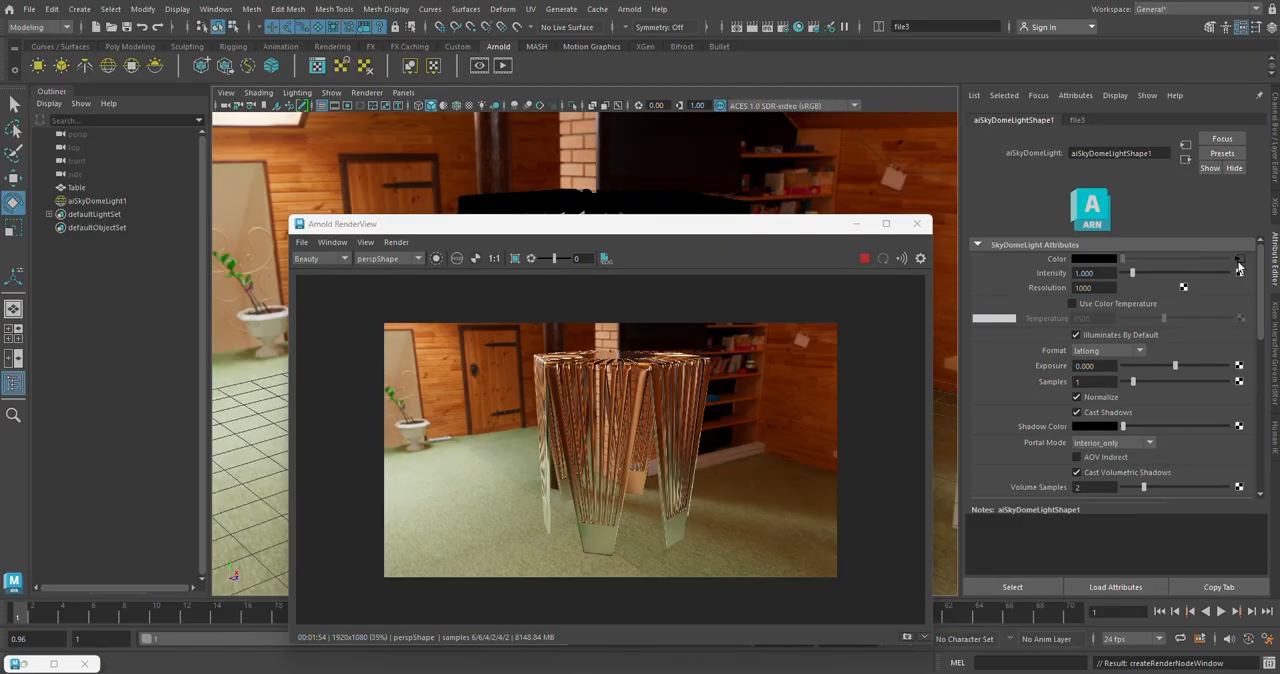
left_click_drag(1261, 268, 1259, 328)
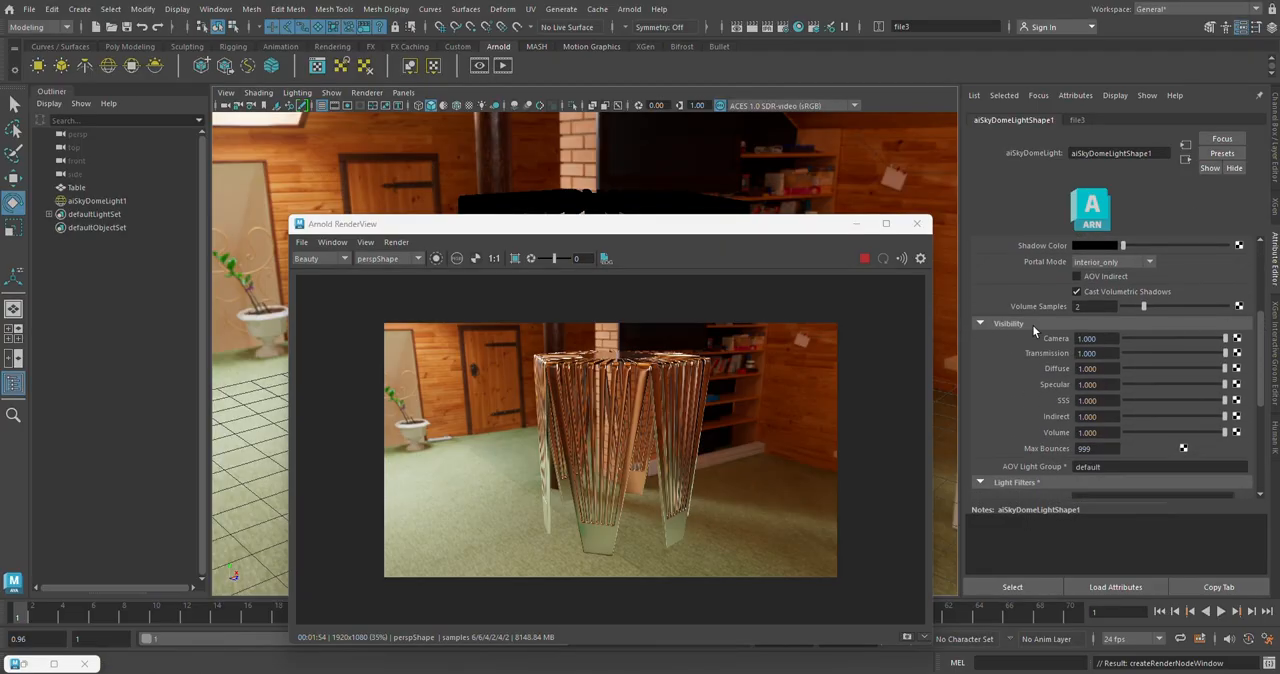
left_click(1102, 339)
type("0")
key("Return")
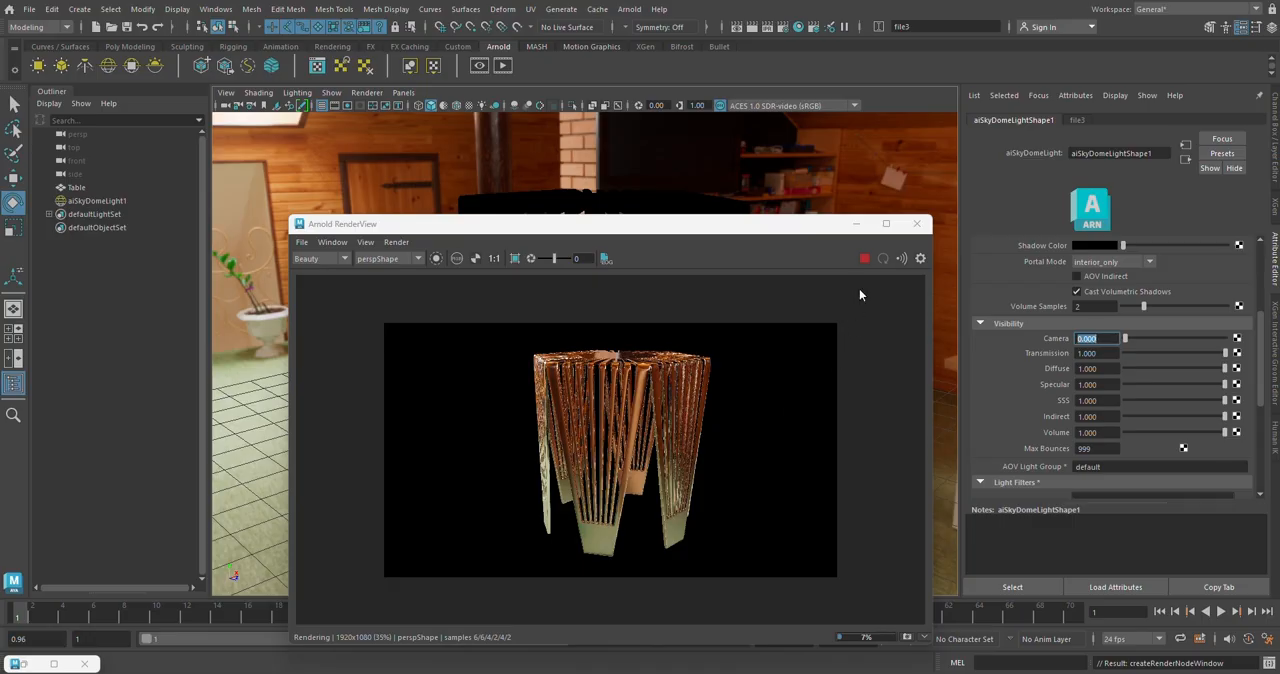
Step: Stop and close the Arnold RenderView render, and render the current frame in a maximized Render View window
left_click(864, 260)
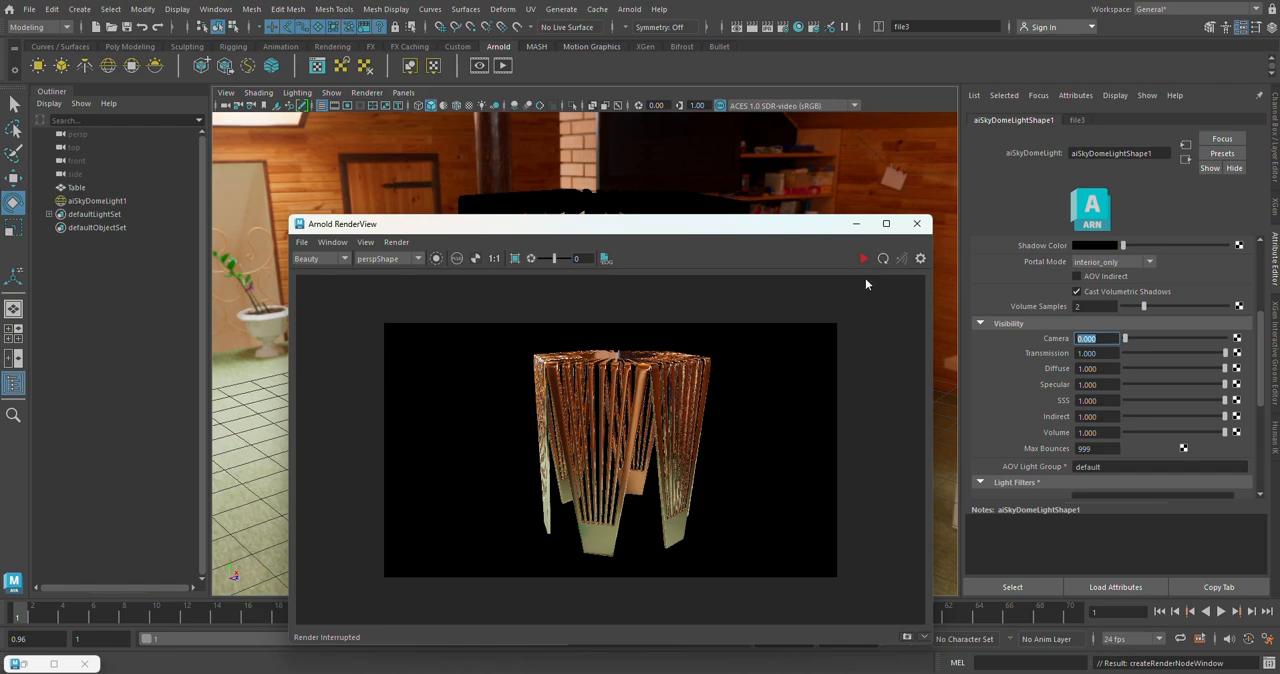
left_click(917, 228)
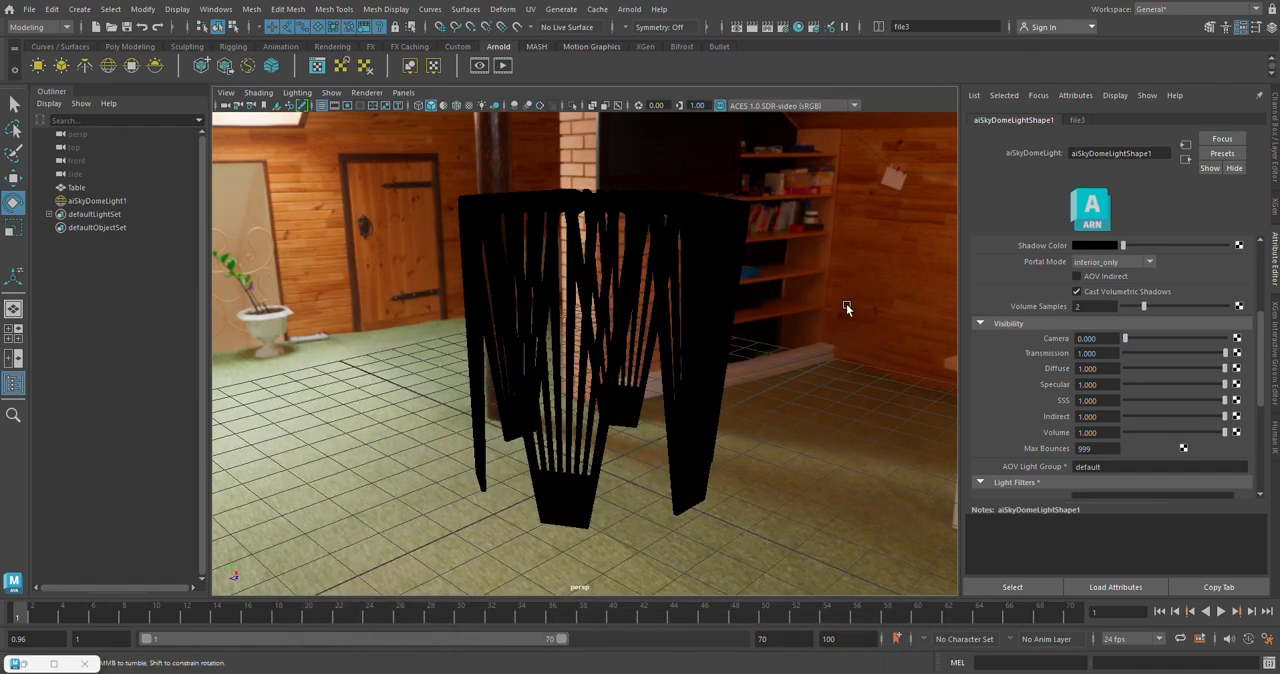
left_click_drag(846, 304, 846, 302, "alt")
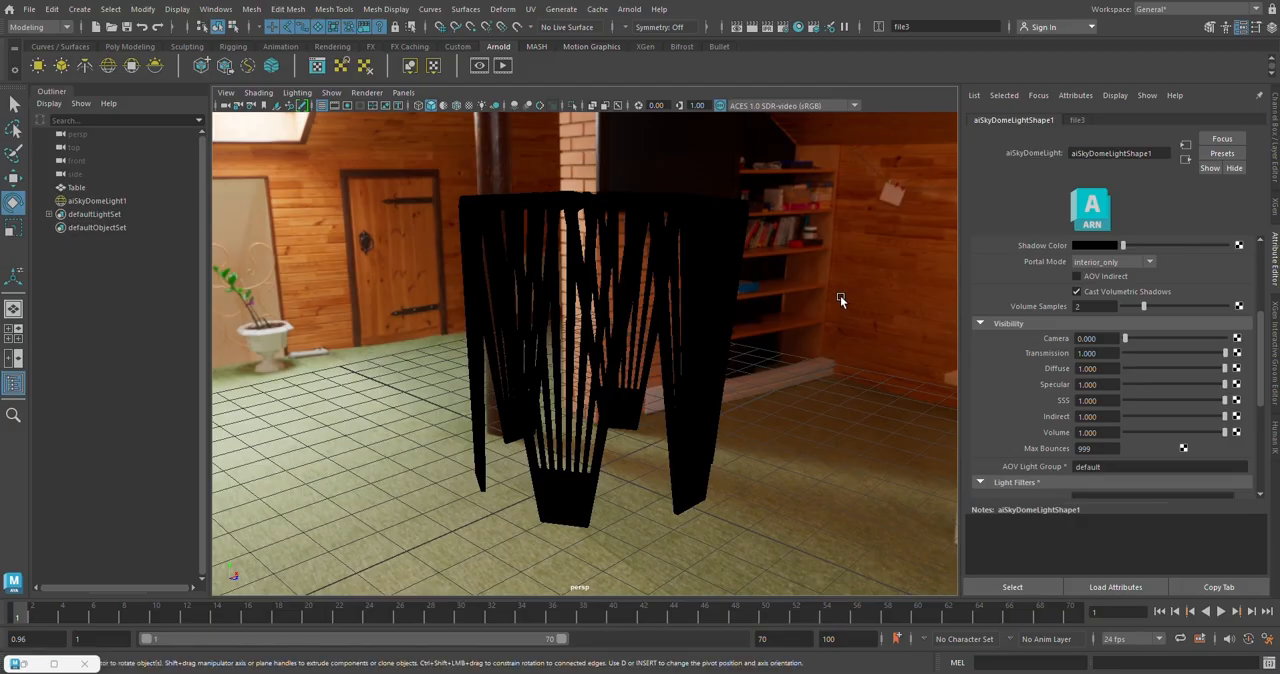
left_click(751, 28)
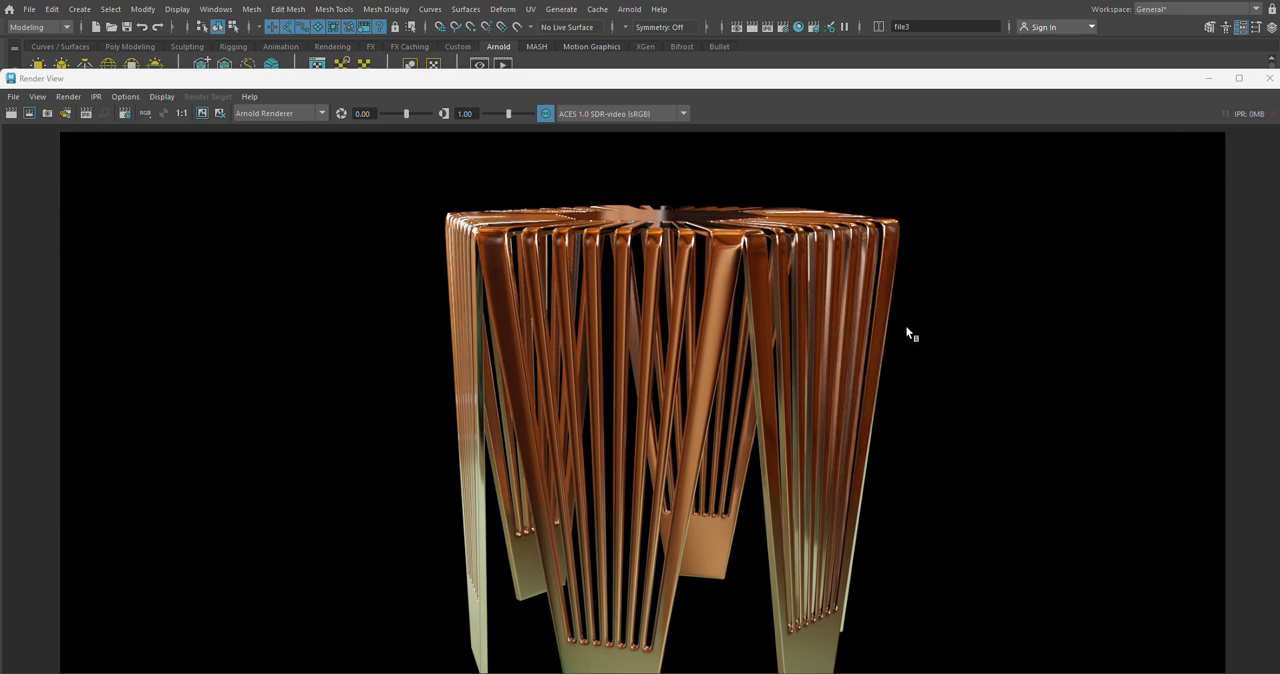
double_click(865, 80)
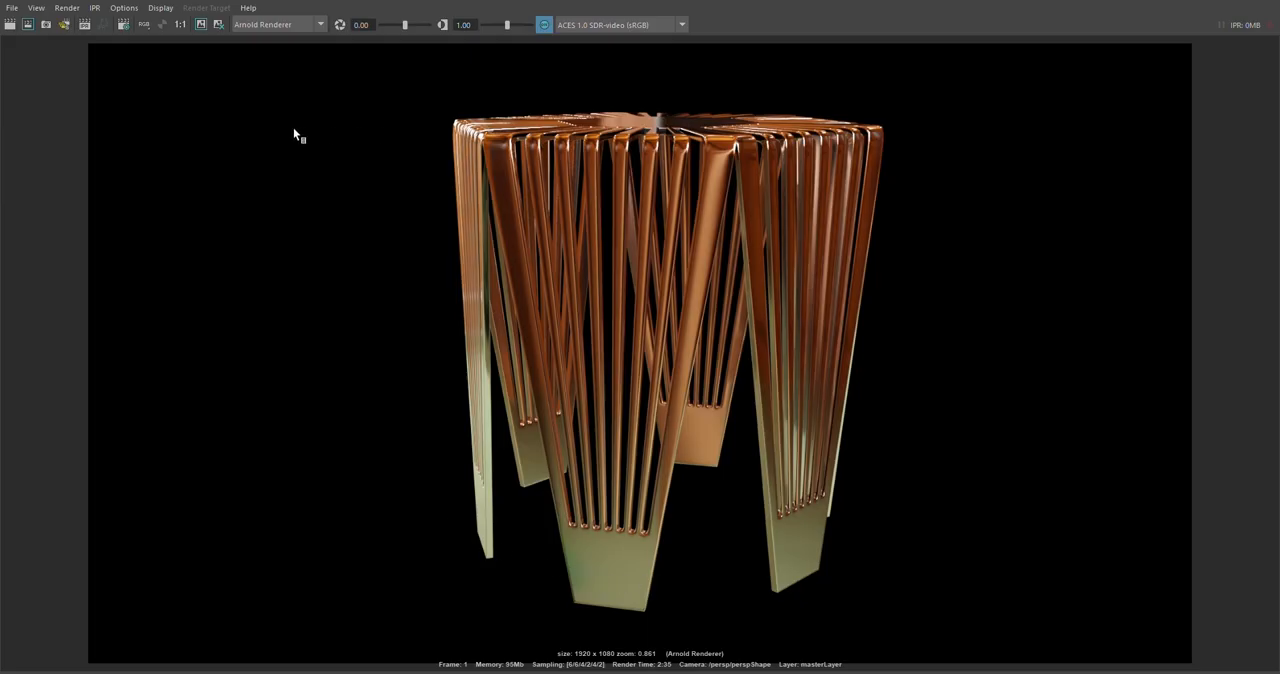
Step: Save the rendered image as a PNG named Table in the default project's images folder
left_click(14, 10)
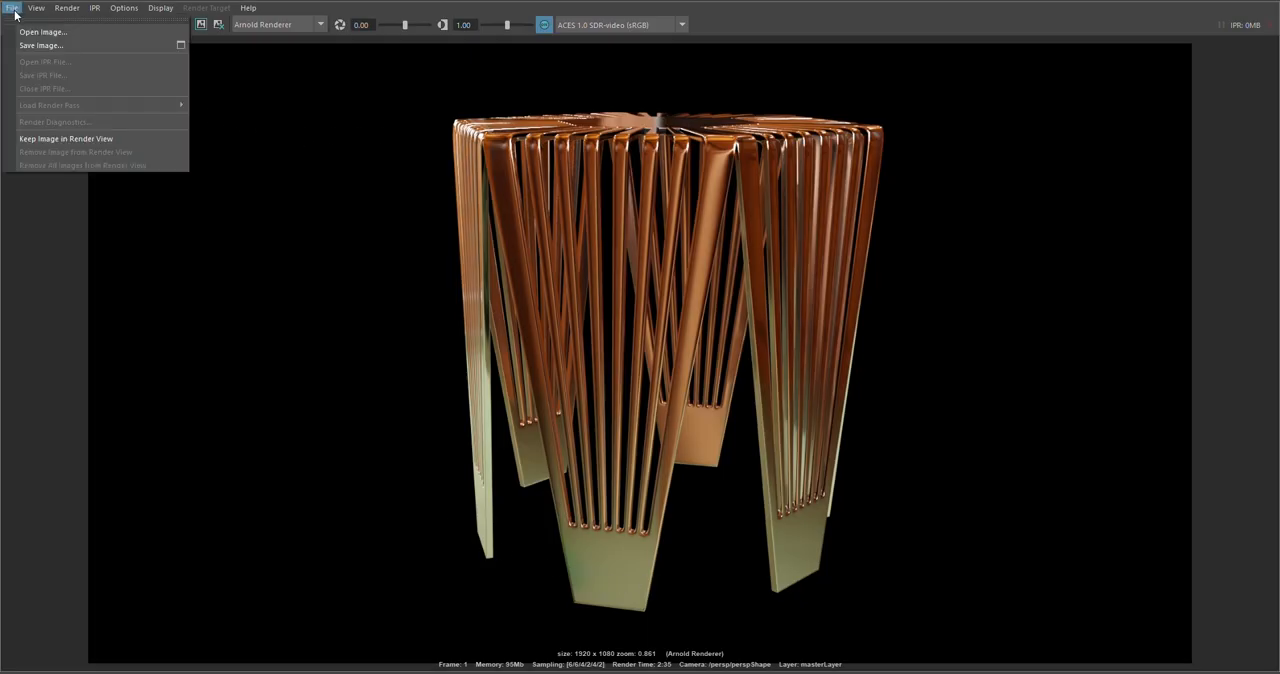
left_click(75, 44)
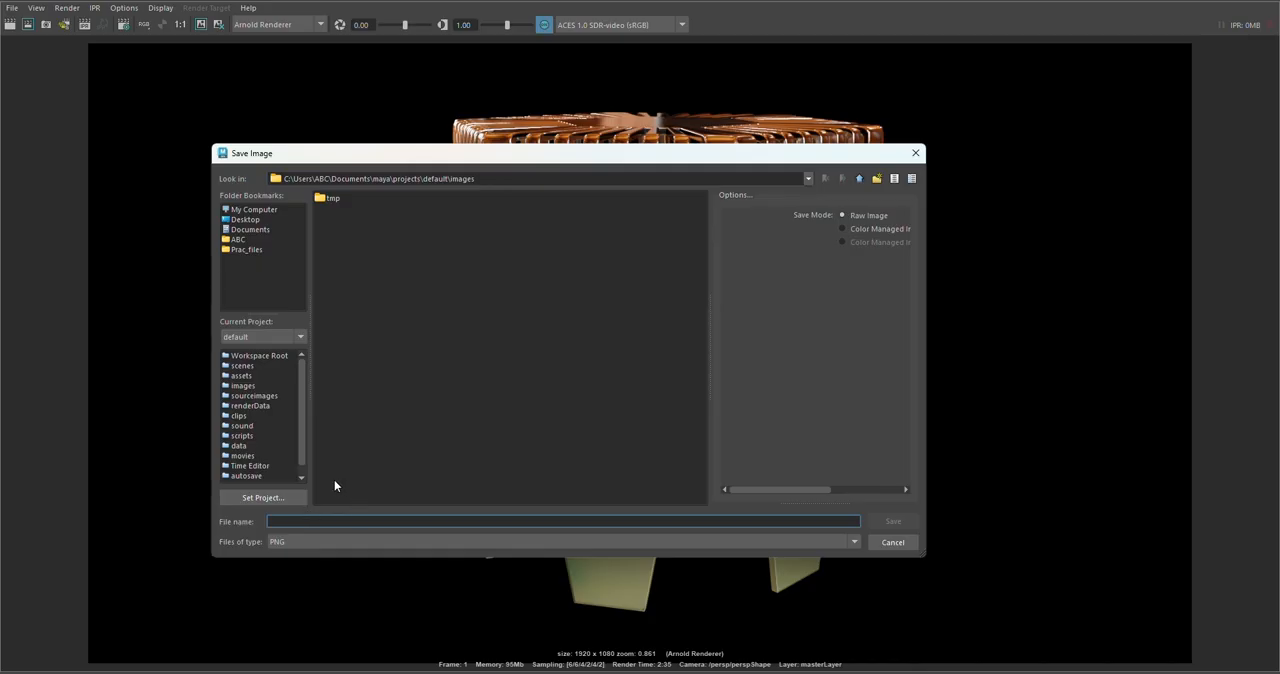
type("Tabl")
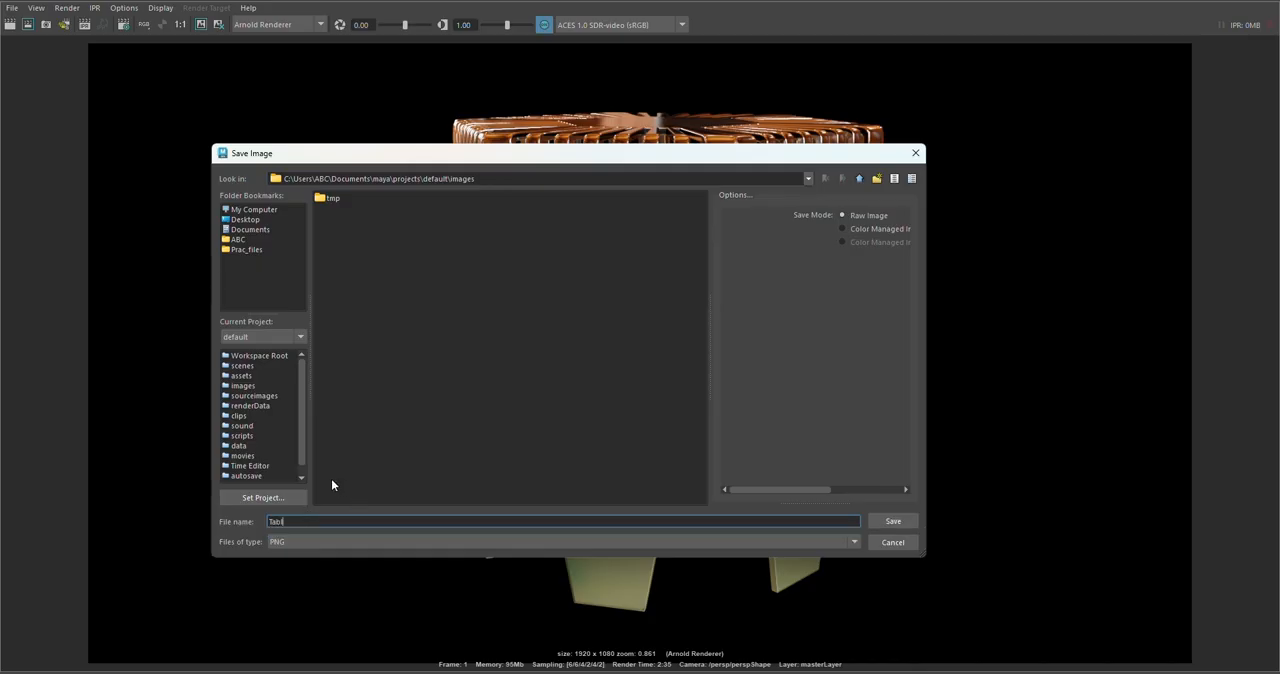
type("e")
left_click(890, 521)
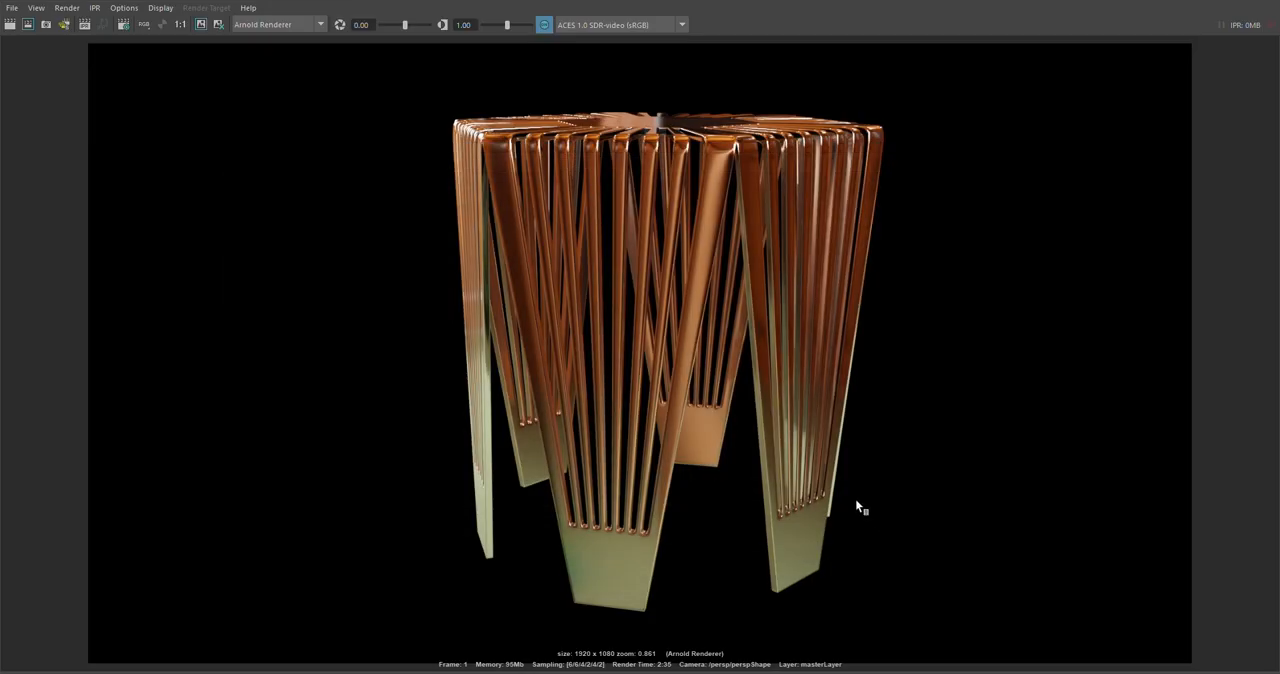
Step: Save the rendered image again in JPEG format under the name Table
left_click(12, 8)
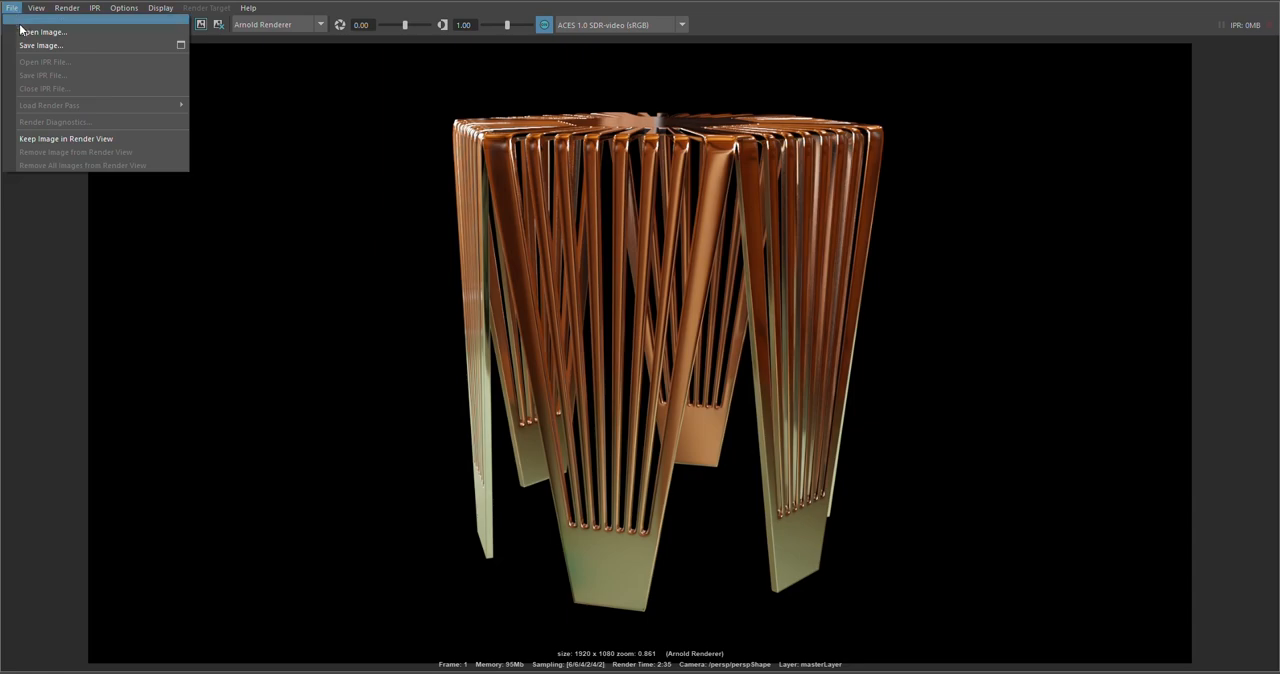
left_click(30, 46)
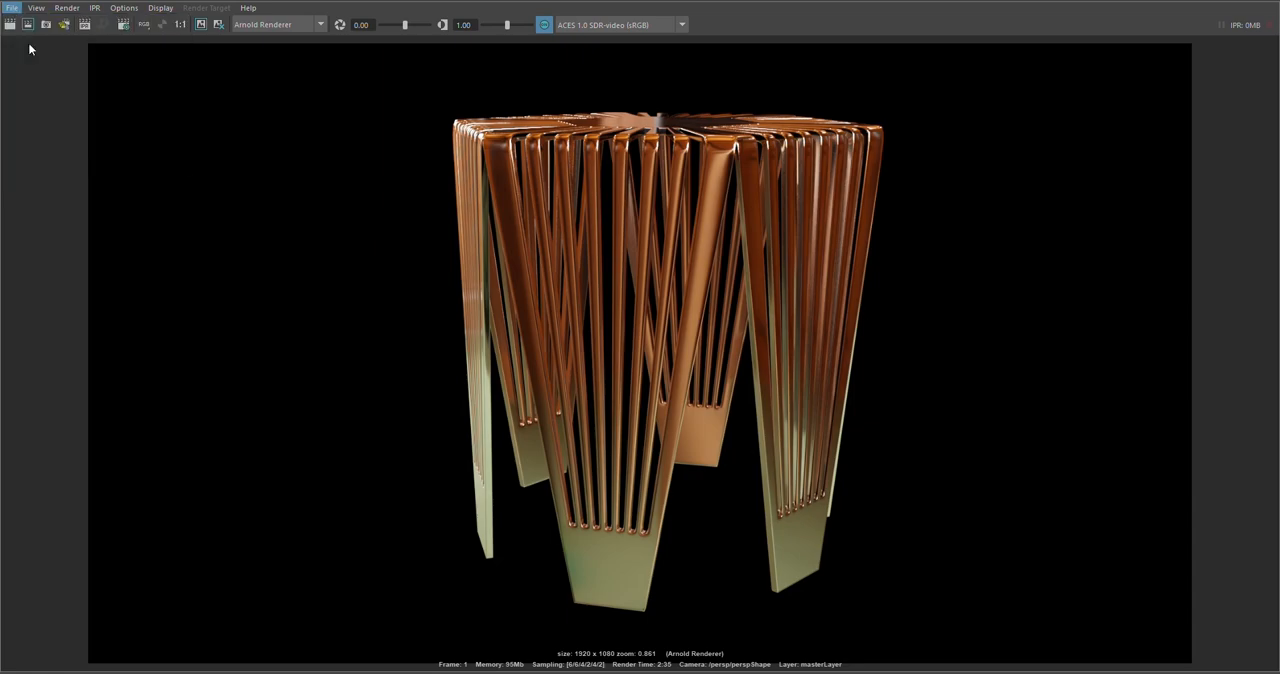
left_click(314, 541)
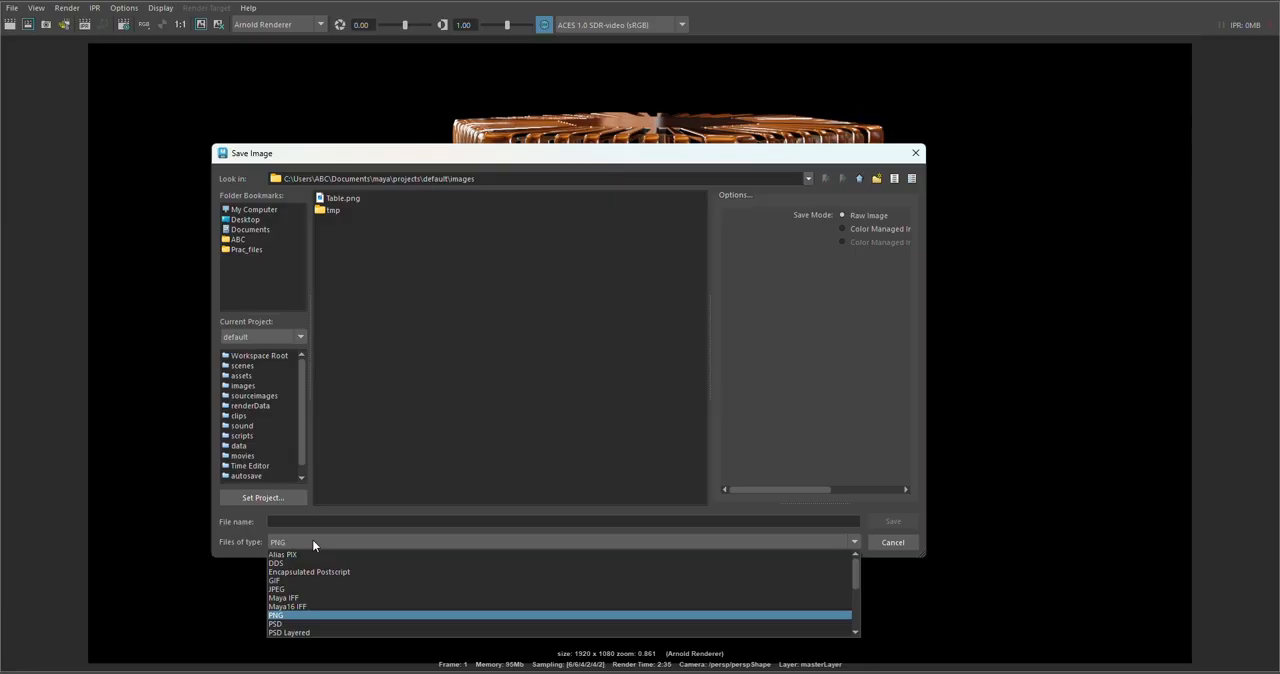
left_click(311, 590)
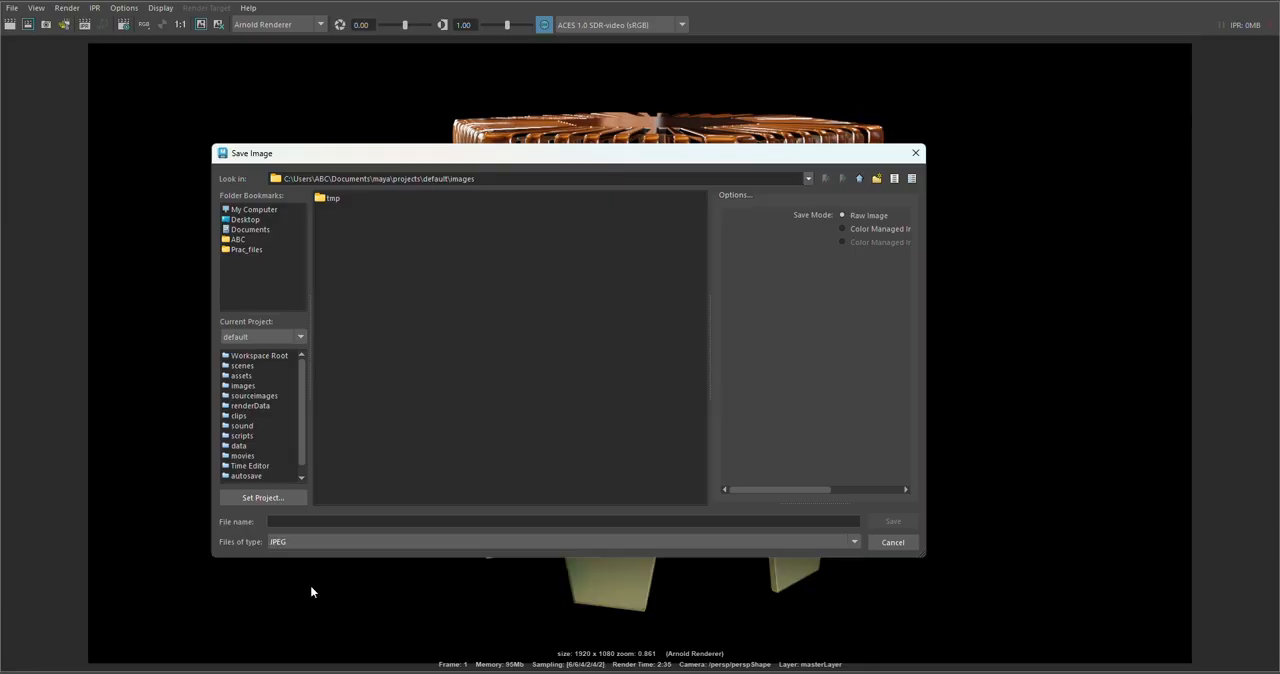
left_click(292, 522)
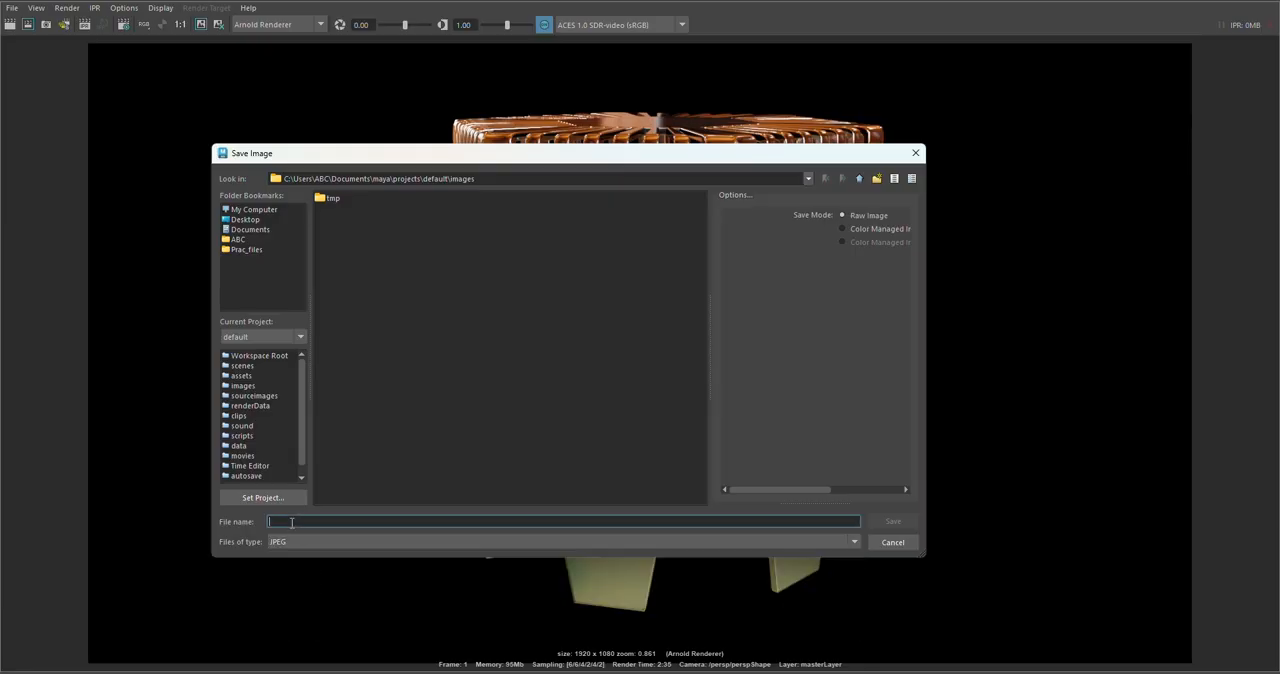
type("Table")
left_click(888, 523)
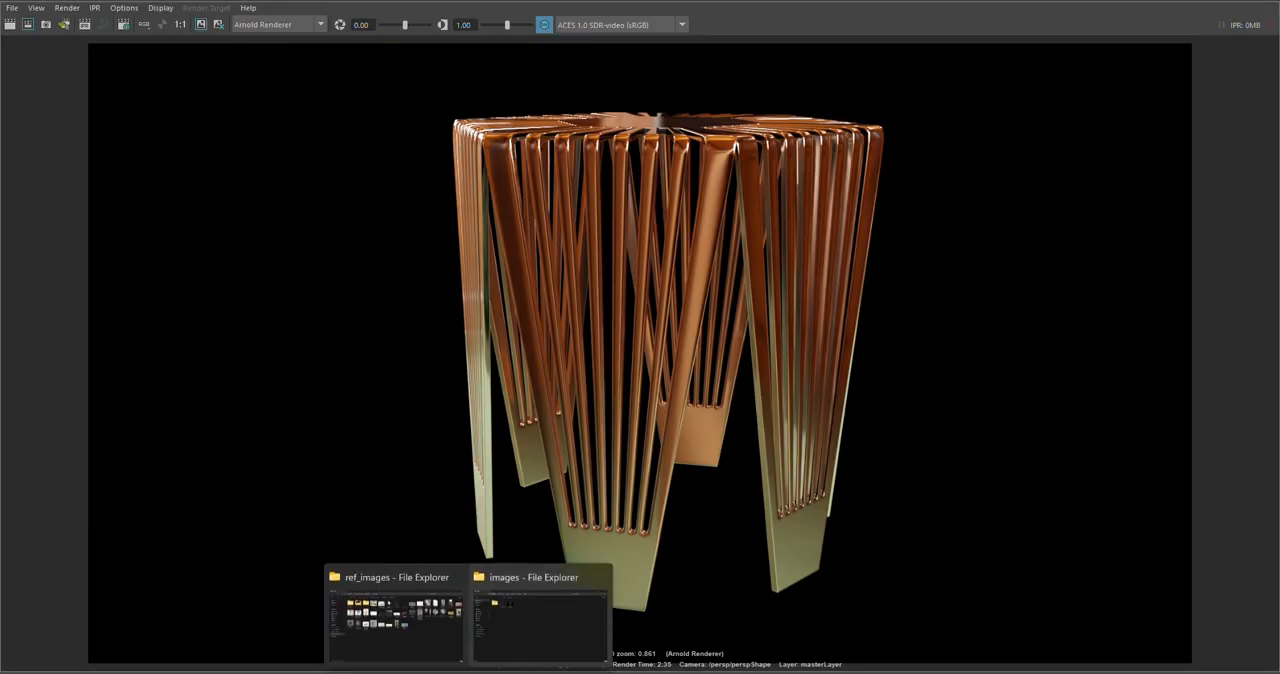
Step: Switch to File Explorer and open Table.png to inspect the saved render, and return to Maya and close the Render View
left_click(478, 618)
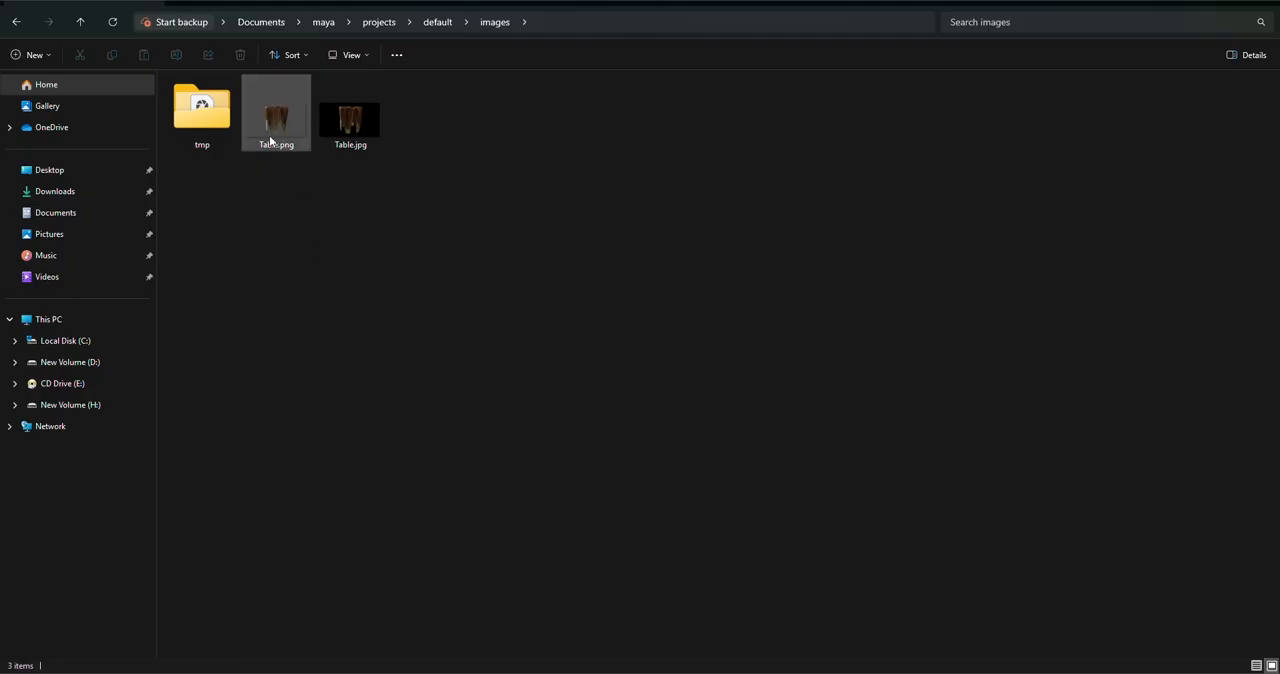
mouse_move(302, 141)
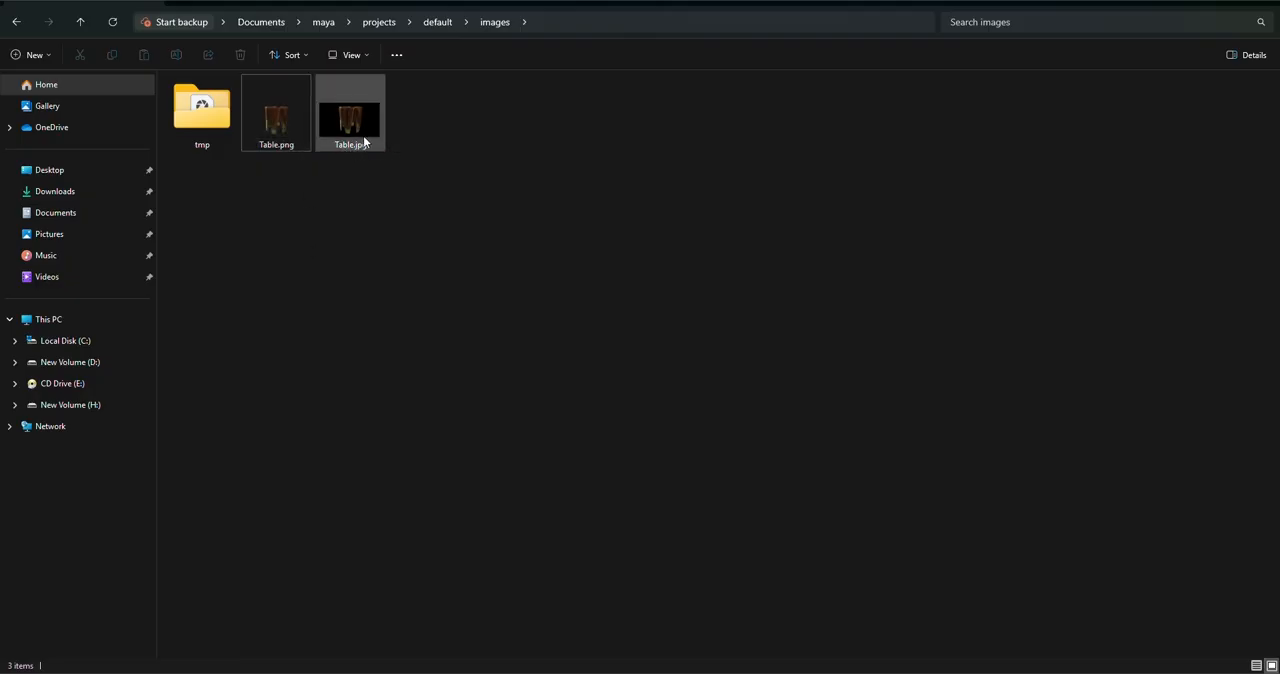
mouse_move(366, 143)
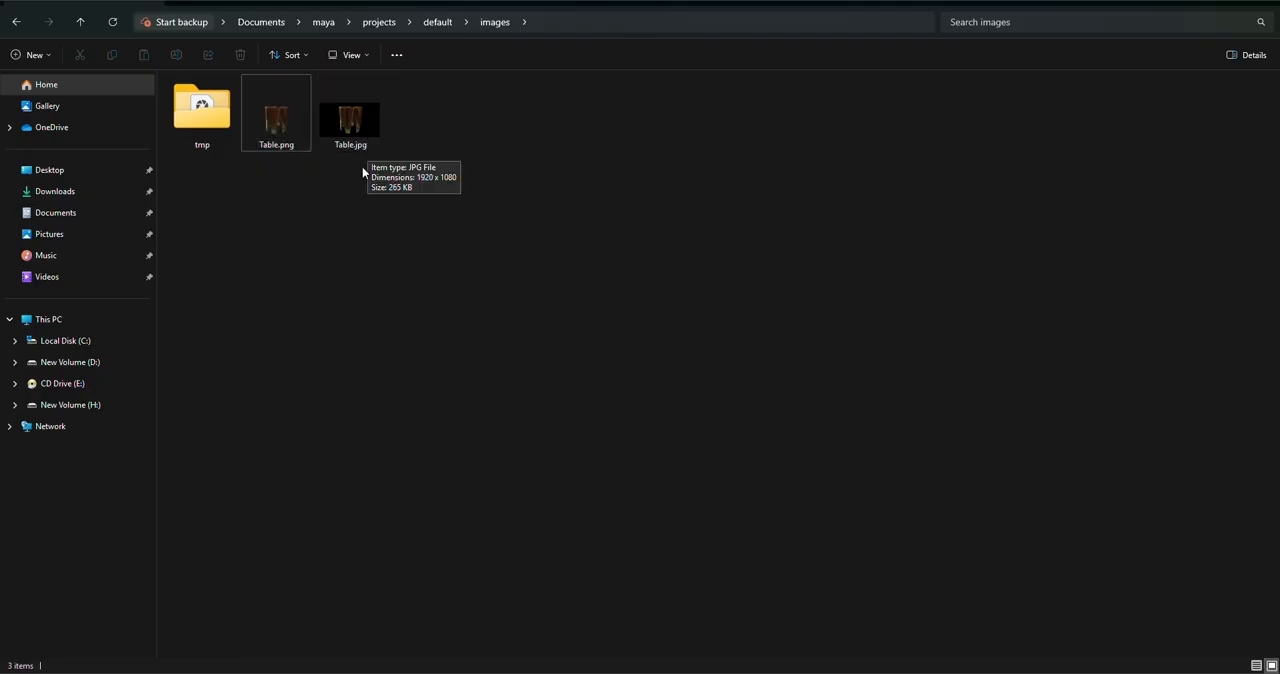
double_click(284, 126)
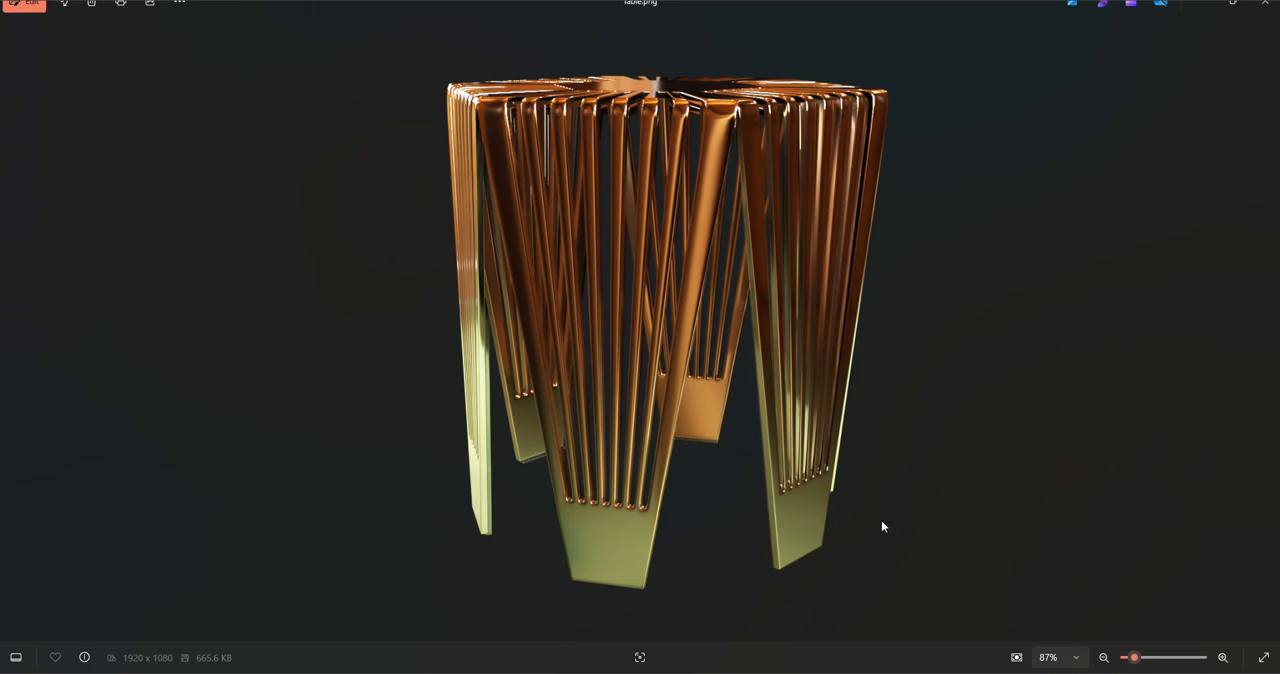
mouse_move(772, 670)
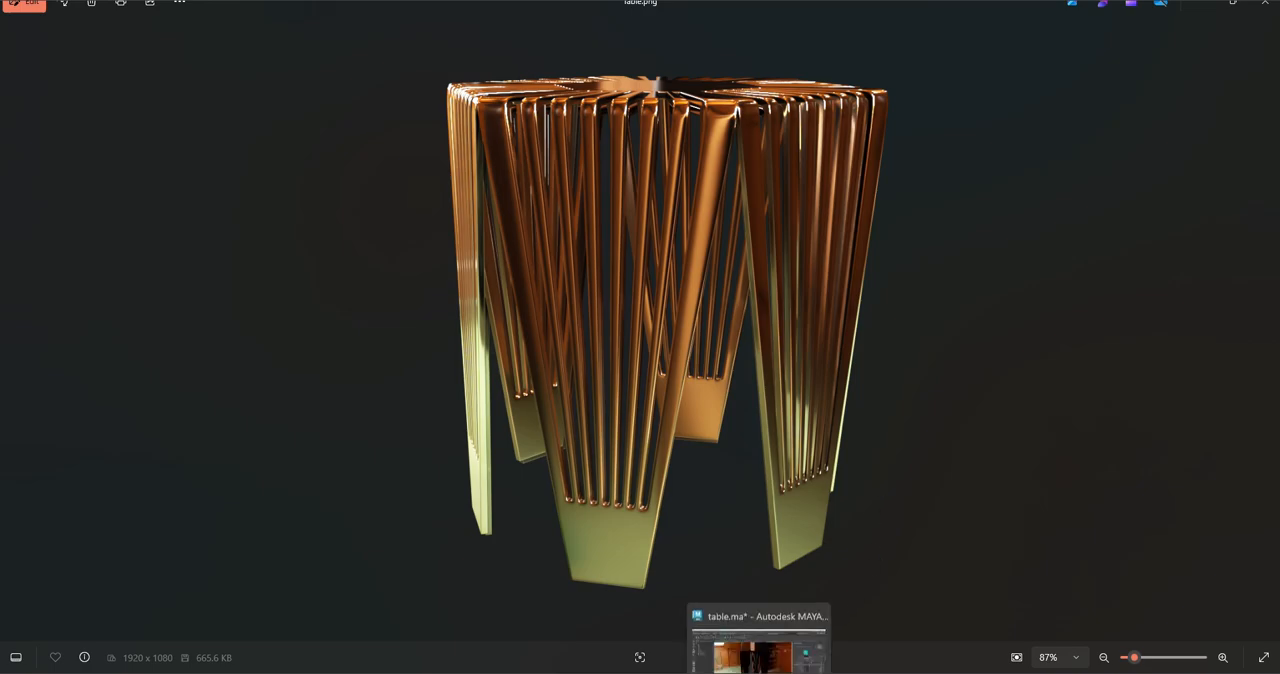
left_click(760, 645)
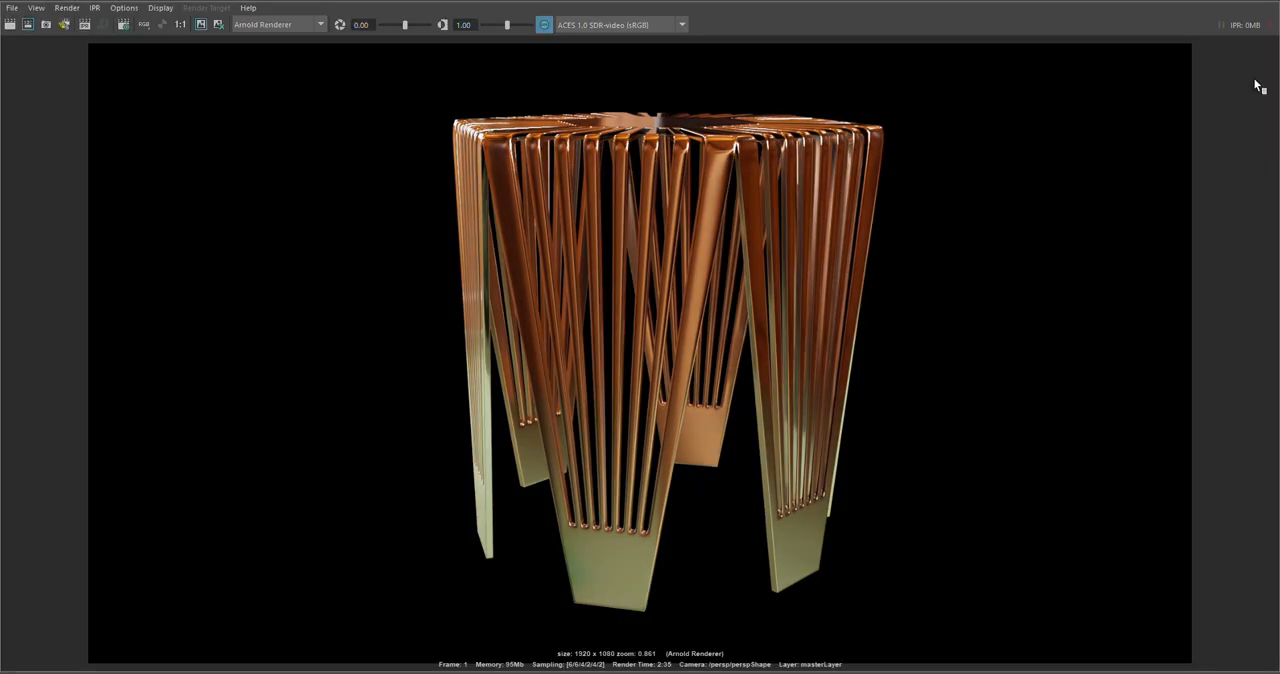
left_click(1262, 2)
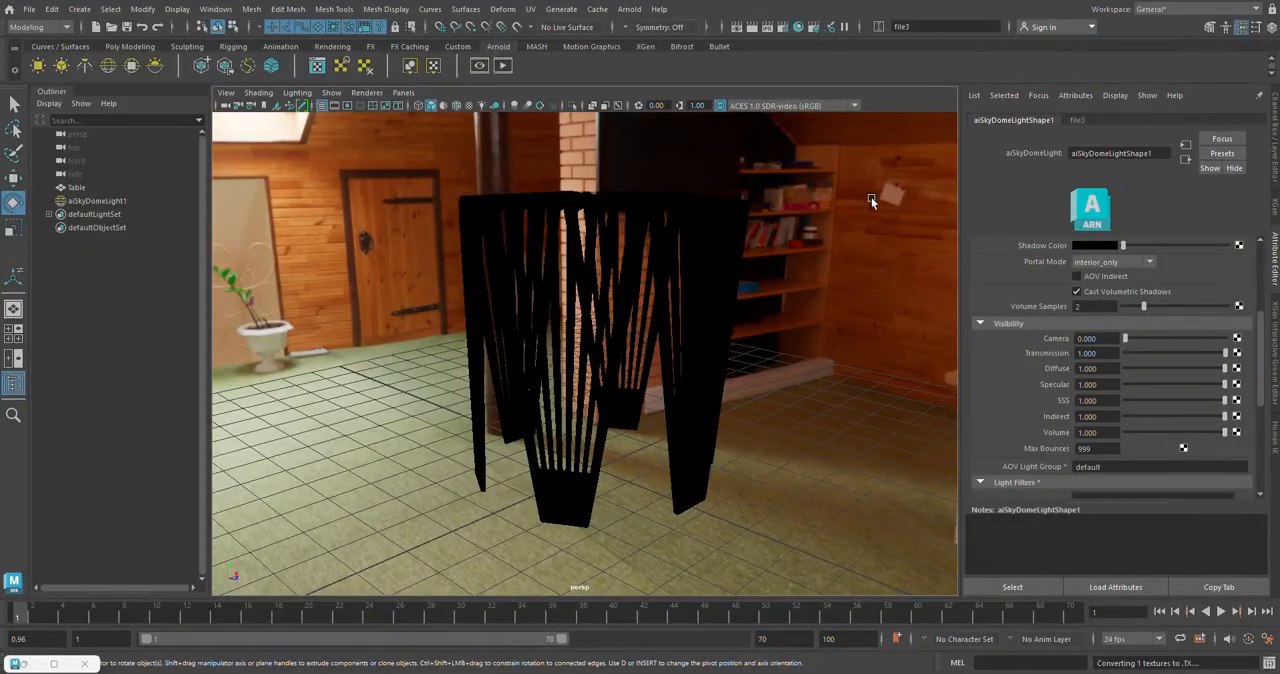